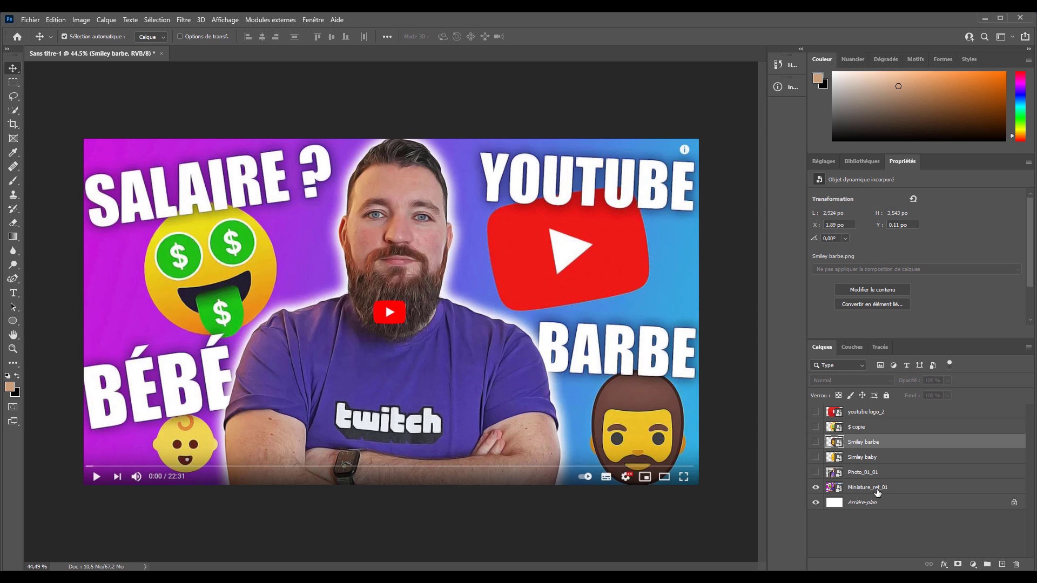
# - Preview the Photo_01_01, baby, bearded smiley, dollar and YouTube logo layers over the reference thumbnail, and hide them again
pyautogui.click(877, 492)
pyautogui.click(814, 473)
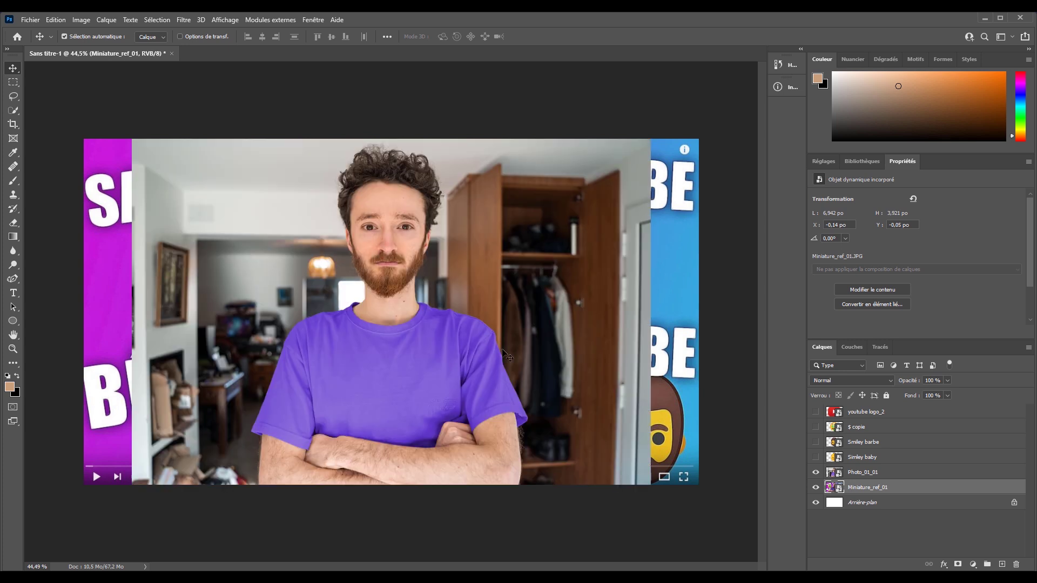
pyautogui.click(815, 457)
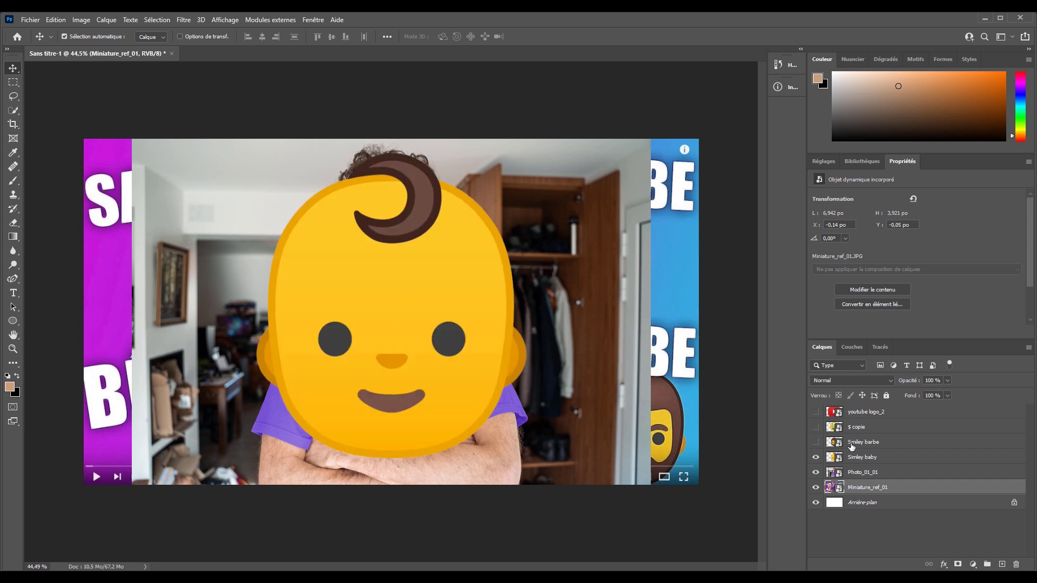
pyautogui.click(815, 442)
pyautogui.click(816, 427)
pyautogui.click(815, 412)
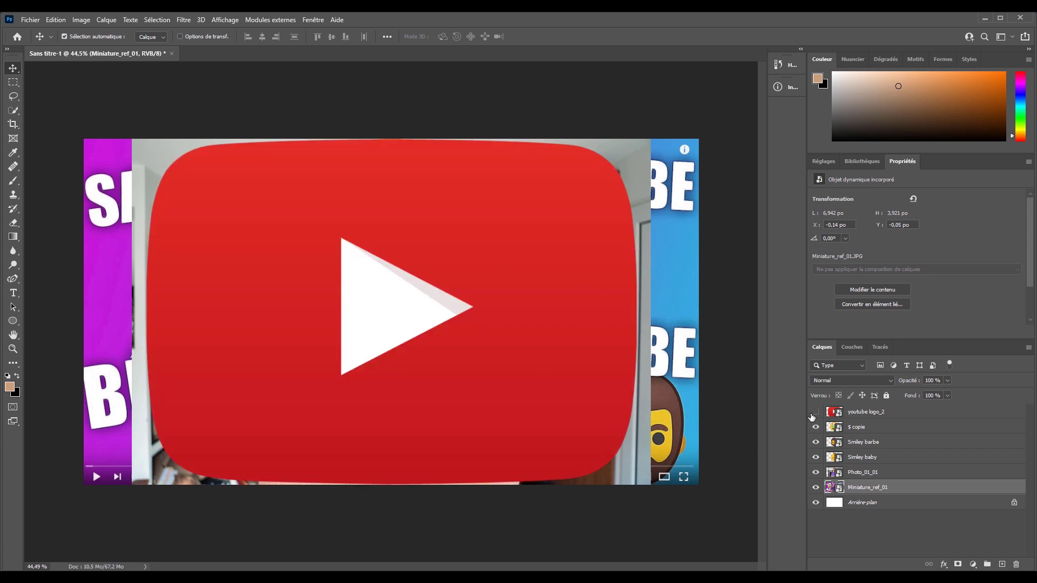
pyautogui.click(815, 427)
pyautogui.click(815, 442)
pyautogui.click(815, 457)
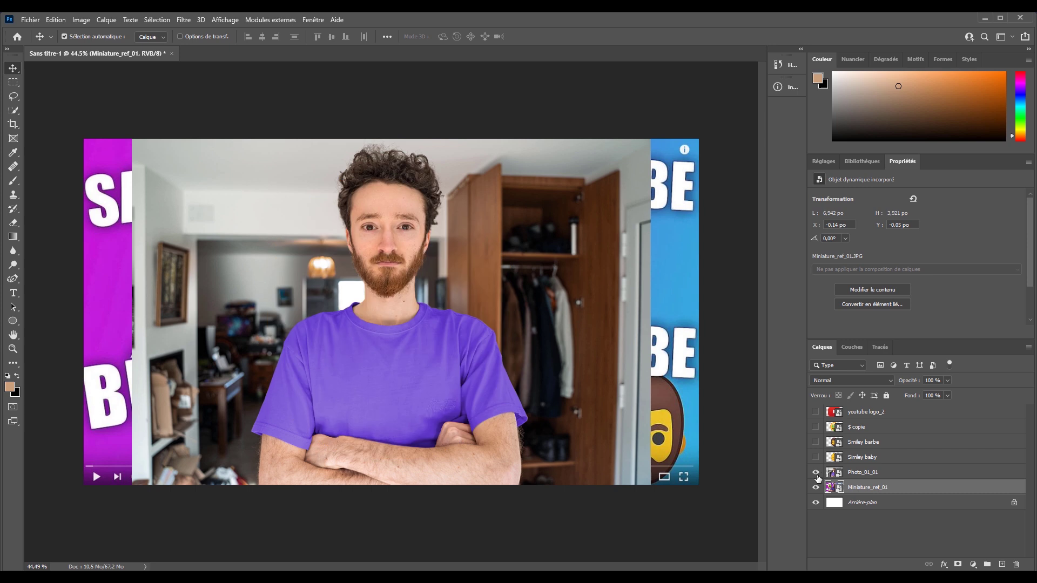
pyautogui.click(815, 473)
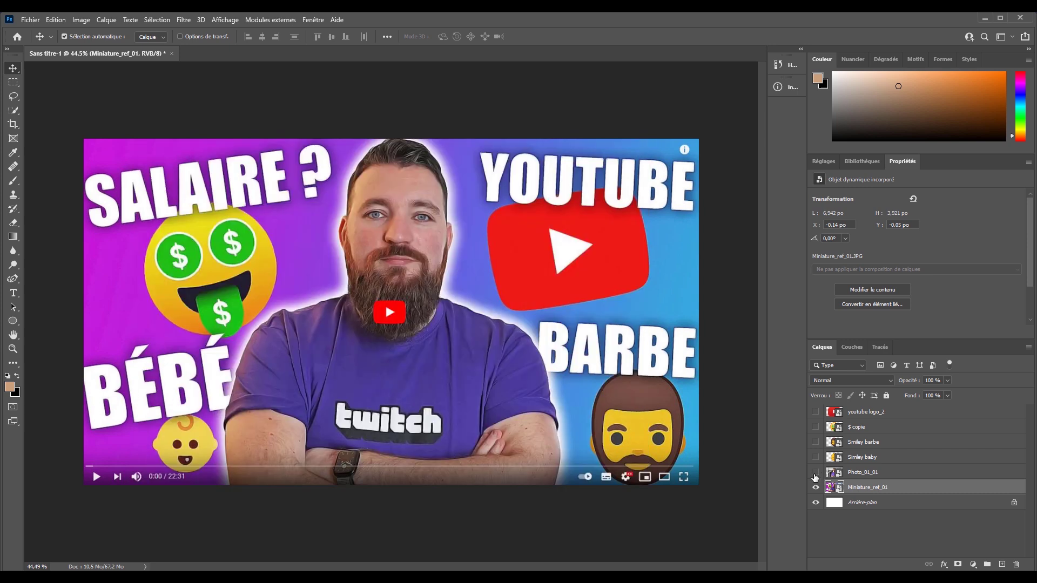
# - Show and select the Photo_01_01 layer and hide the Miniature_ref_01 reference layer
pyautogui.click(815, 474)
pyautogui.click(889, 474)
pyautogui.click(814, 486)
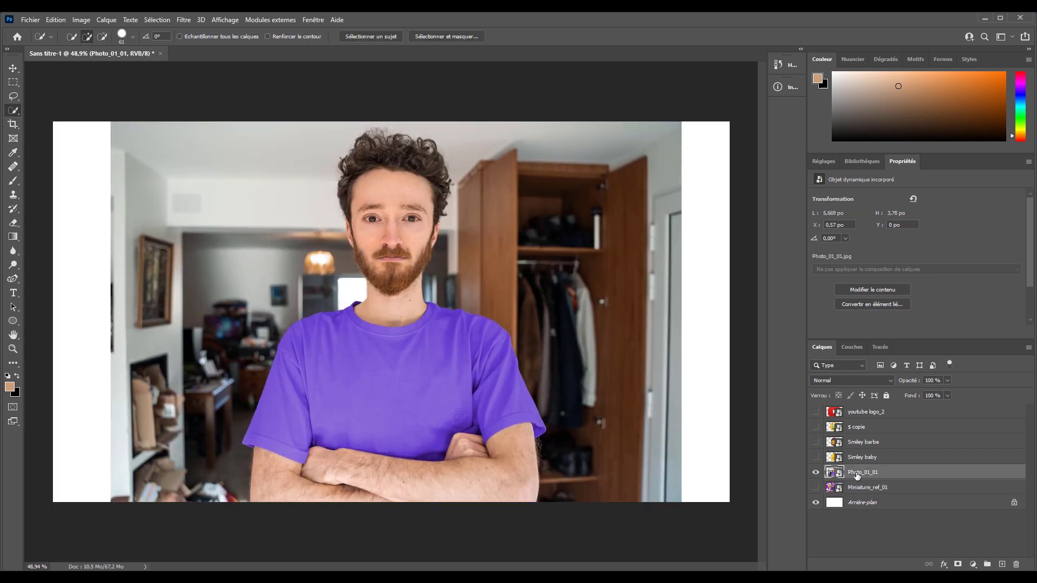
# - Select the man in the photo with Select Subject and preview the selection in Select and Mask using the Overlay view
pyautogui.click(370, 37)
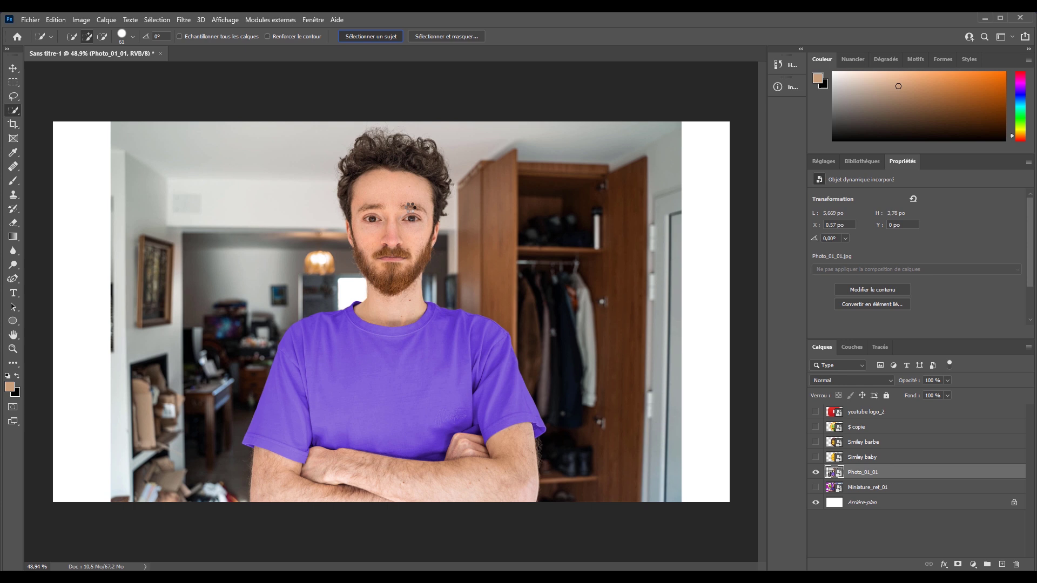
pyautogui.click(446, 36)
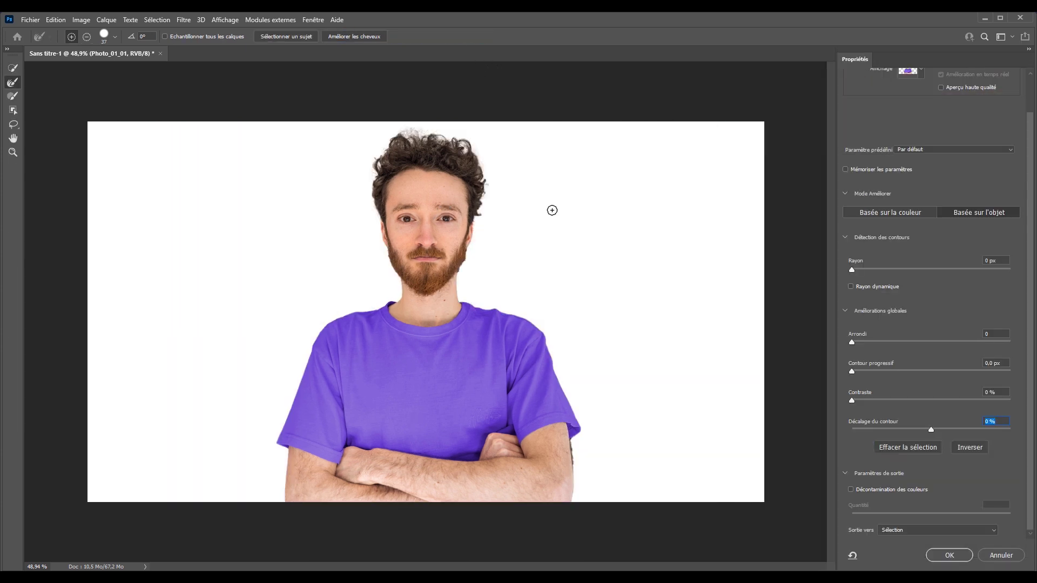
pyautogui.scroll(1, 959, 95)
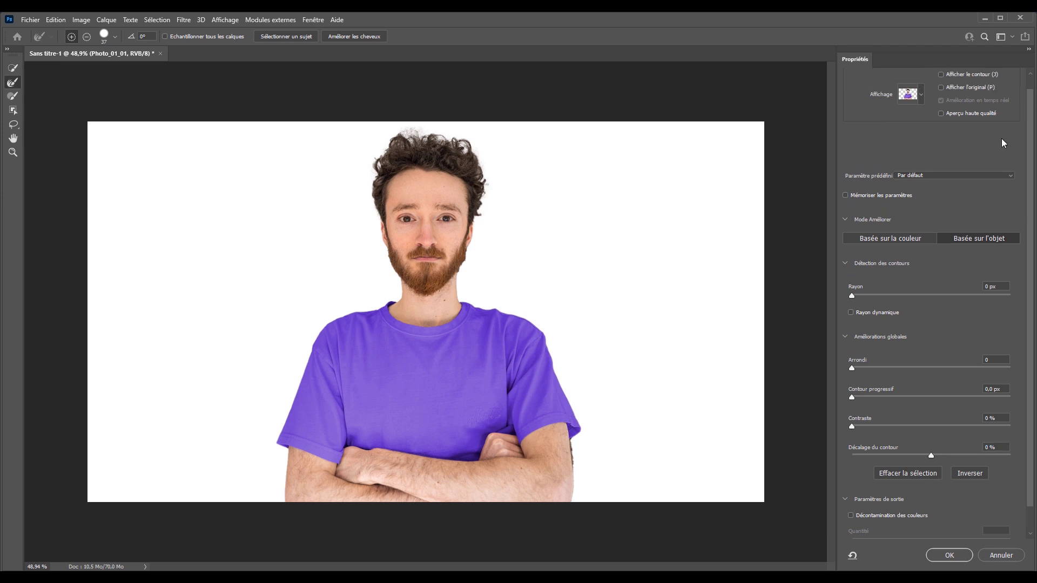
pyautogui.click(918, 91)
pyautogui.click(866, 162)
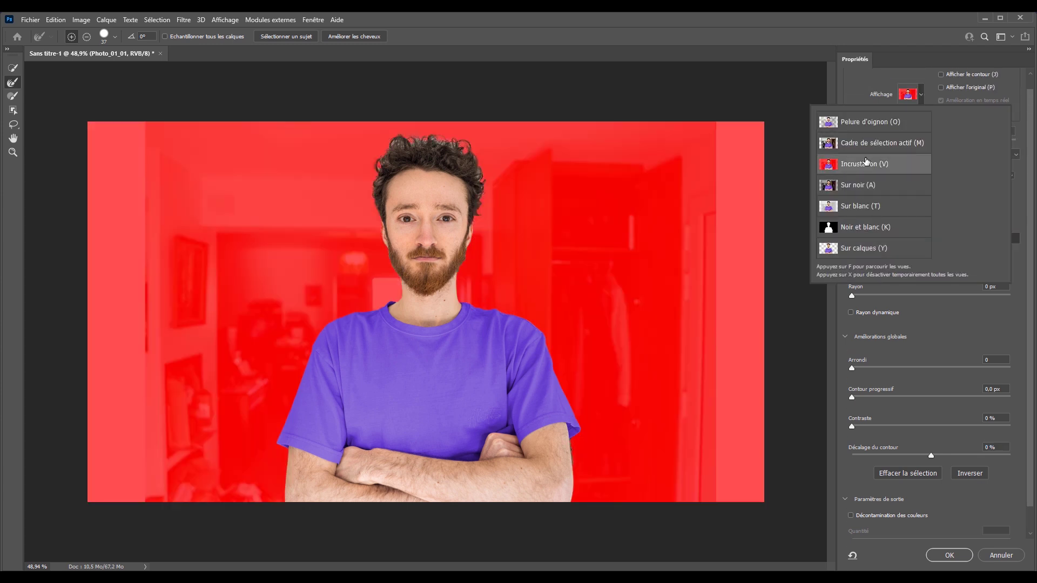
pyautogui.click(928, 55)
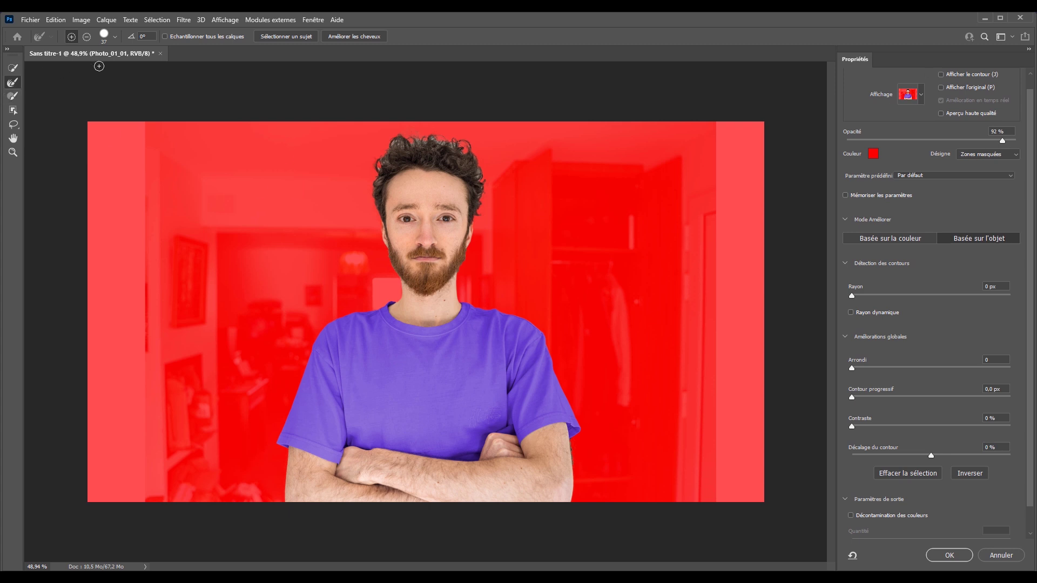
# - Refine the hair of the selection and output it as a layer mask on Photo_01_01
pyautogui.click(367, 37)
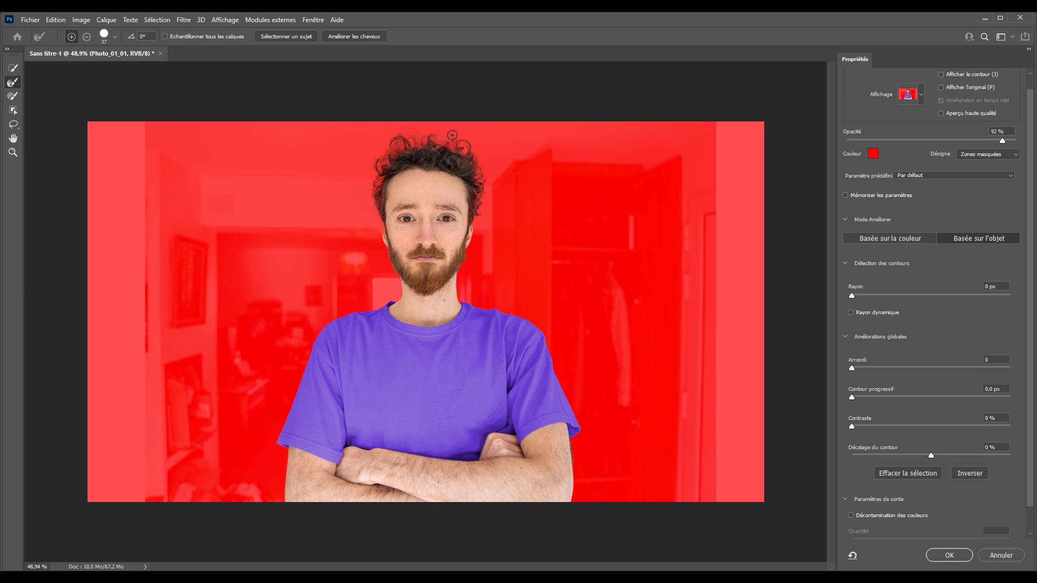
pyautogui.scroll(-1, 954, 439)
pyautogui.click(916, 530)
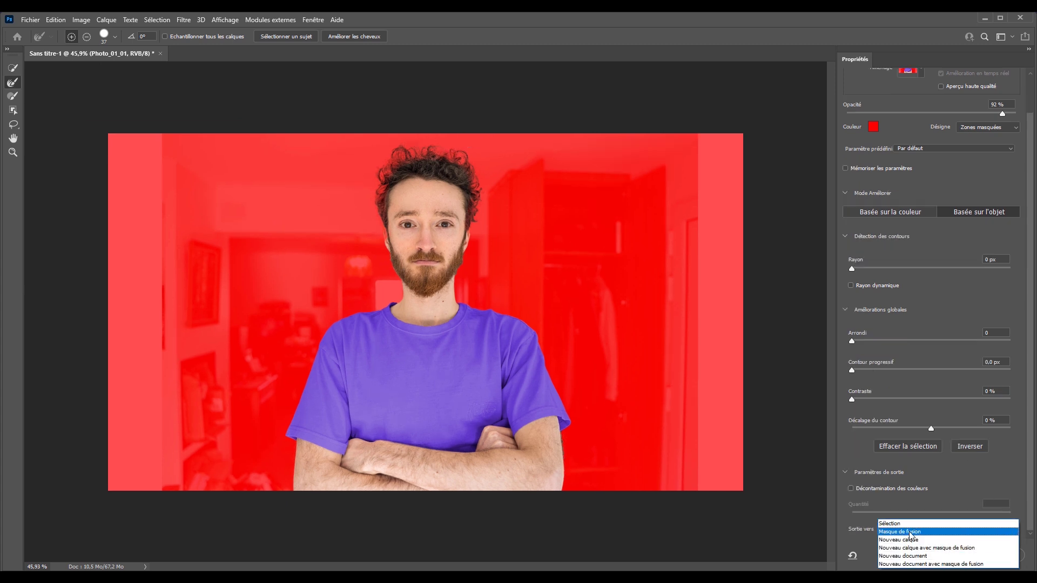
pyautogui.click(910, 532)
pyautogui.click(943, 559)
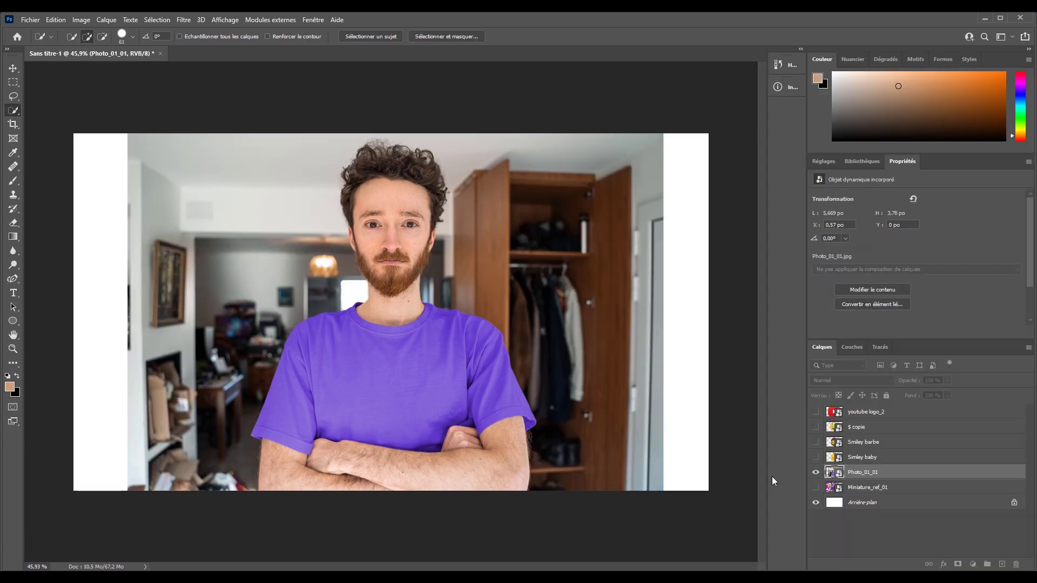
pyautogui.click(13, 68)
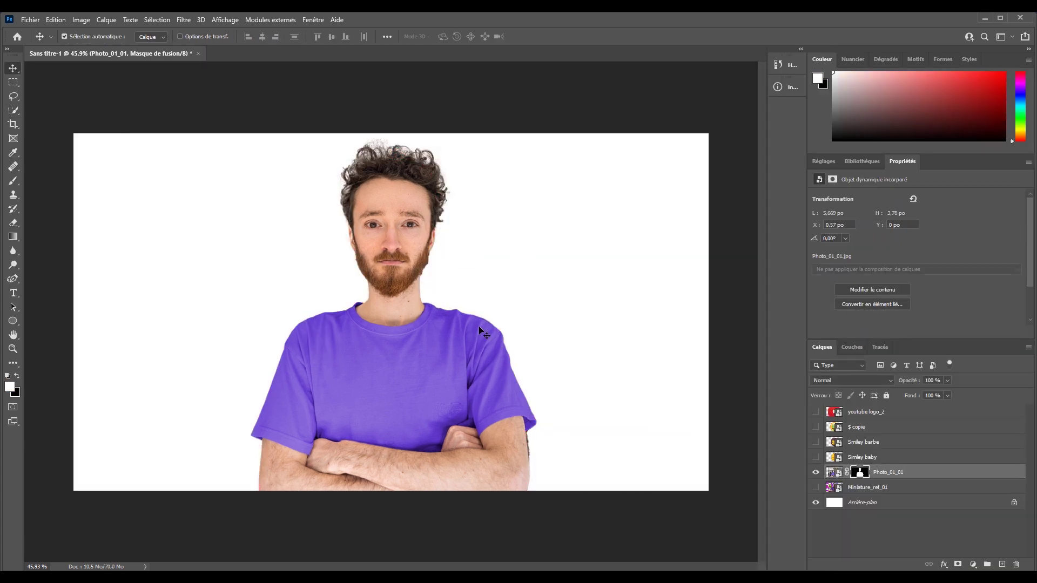
# - Add a solid color fill layer with color 766178 beneath the cut-out photo
pyautogui.click(902, 489)
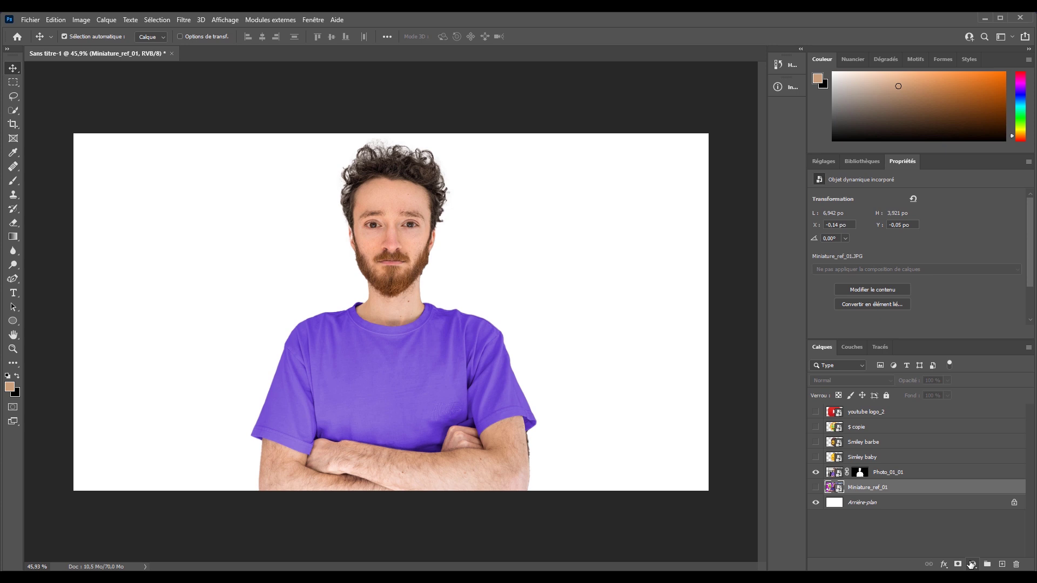
pyautogui.click(972, 564)
pyautogui.click(944, 371)
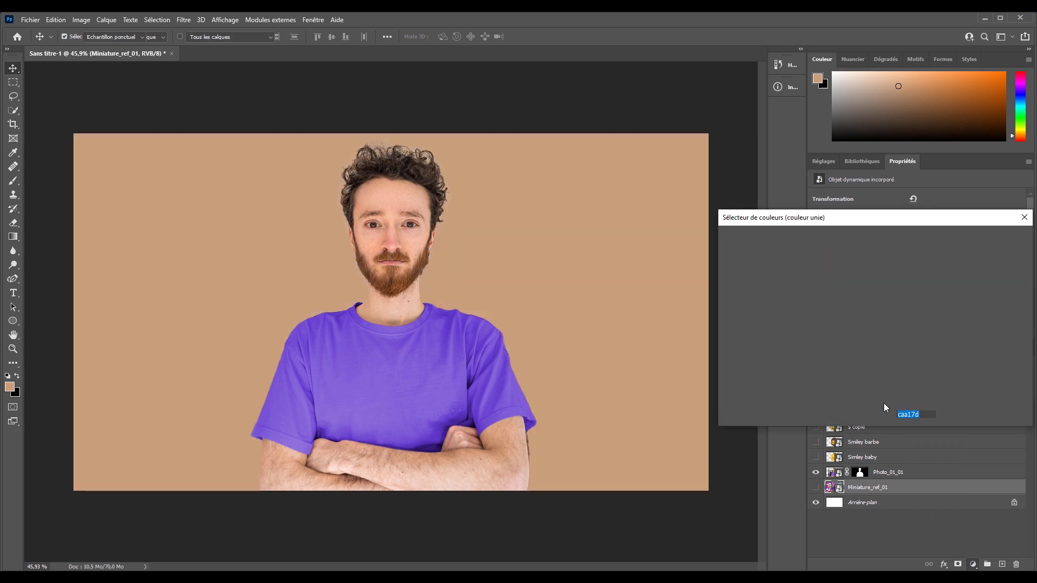
pyautogui.write('766178')
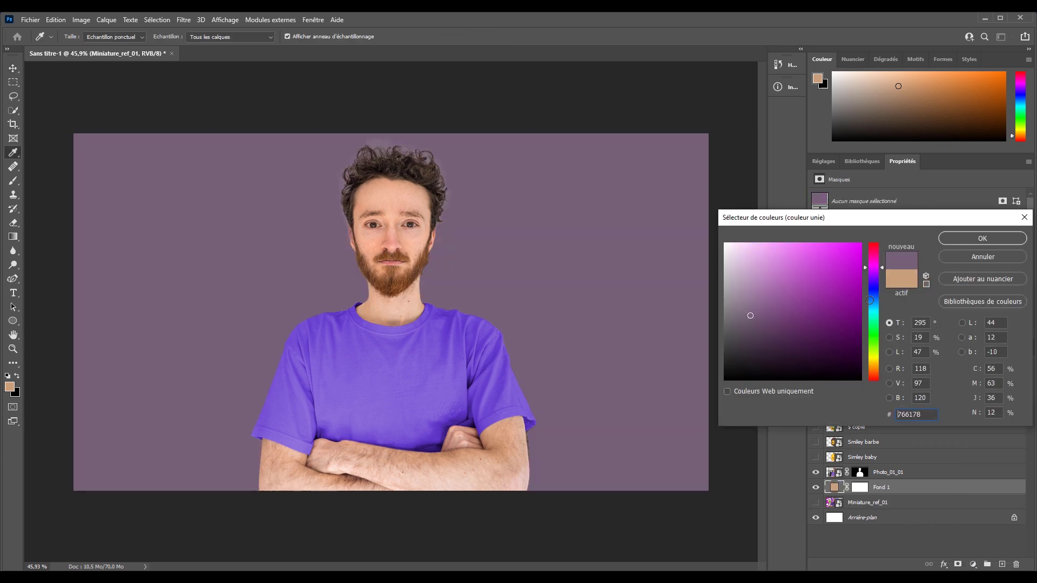
pyautogui.click(970, 236)
# - Paint black on the Photo_01_01 mask to remove the dark hairy fringe along the arm below the sleeve
pyautogui.click(859, 473)
pyautogui.scroll(4, 578, 482)
pyautogui.scroll(8, 578, 481)
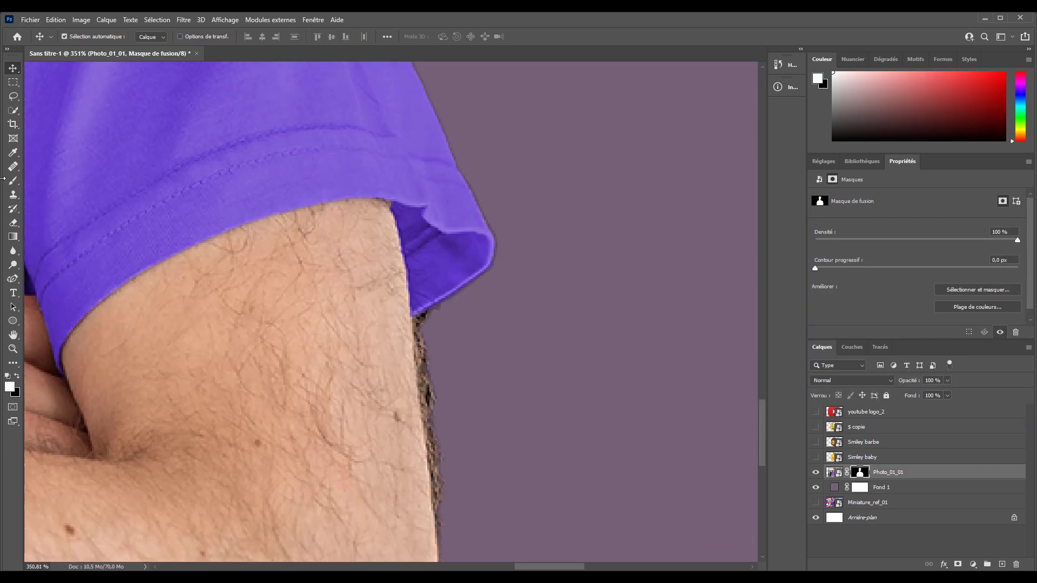
pyautogui.press('b')
pyautogui.rightClick(446, 145)
pyautogui.press('Return')
pyautogui.press('x')
pyautogui.moveTo(476, 216)
pyautogui.mouseDown()
pyautogui.moveTo(399, 287)
pyautogui.moveTo(409, 259)
pyautogui.moveTo(411, 351)
pyautogui.mouseUp()
pyautogui.scroll(-2, 400, 209)
pyautogui.moveTo(407, 196); pyautogui.dragTo(422, 359)
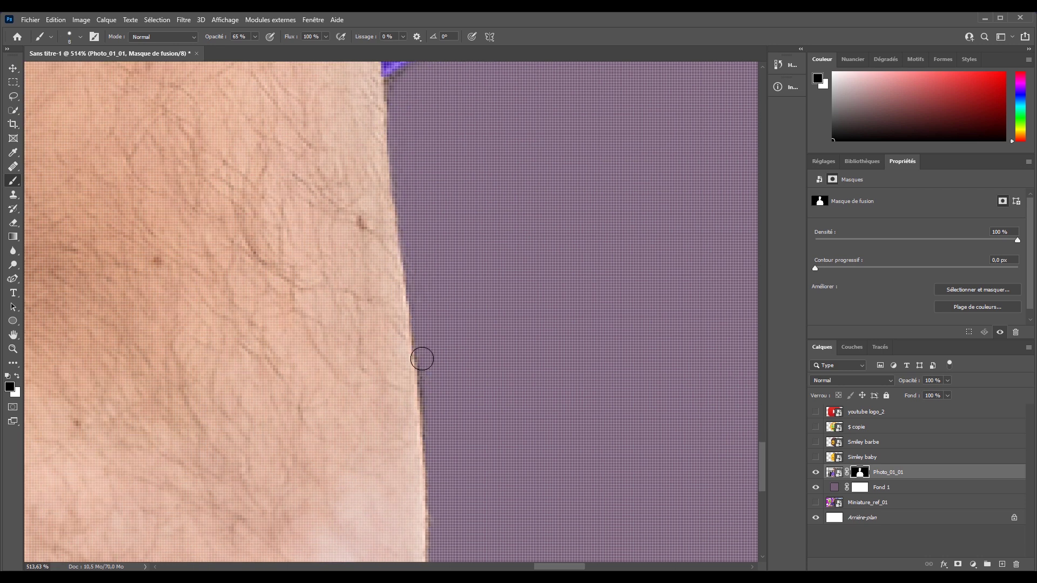
# - Clean up the mask along the outer edge of the purple T-shirt sleeve with small black brush strokes
pyautogui.press('h')
pyautogui.click(523, 375)
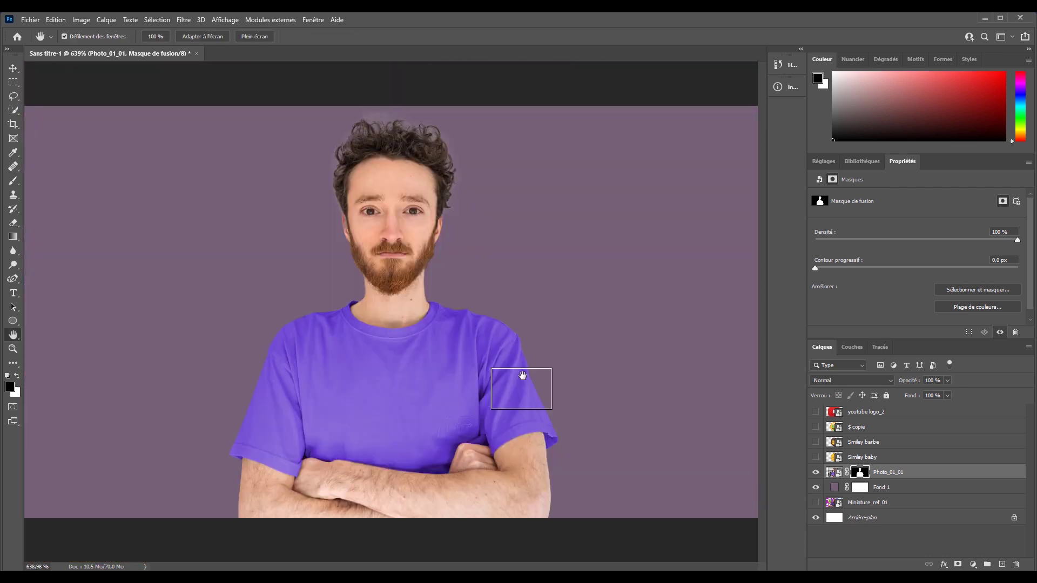
pyautogui.moveTo(523, 216); pyautogui.dragTo(536, 261)
pyautogui.press('h')
pyautogui.click(540, 381)
pyautogui.moveTo(436, 327); pyautogui.dragTo(458, 394)
pyautogui.press('h')
pyautogui.moveTo(459, 394); pyautogui.dragTo(396, 176)
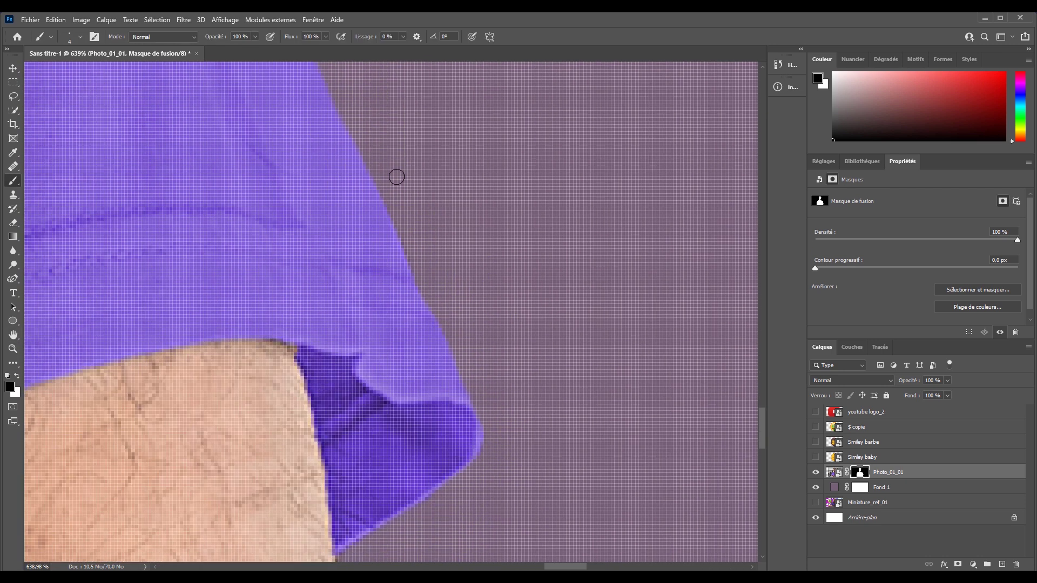
pyautogui.press('h')
pyautogui.moveTo(449, 301); pyautogui.dragTo(440, 194)
pyautogui.moveTo(475, 244)
pyautogui.mouseDown()
pyautogui.moveTo(365, 289)
pyautogui.moveTo(303, 335)
pyautogui.mouseUp()
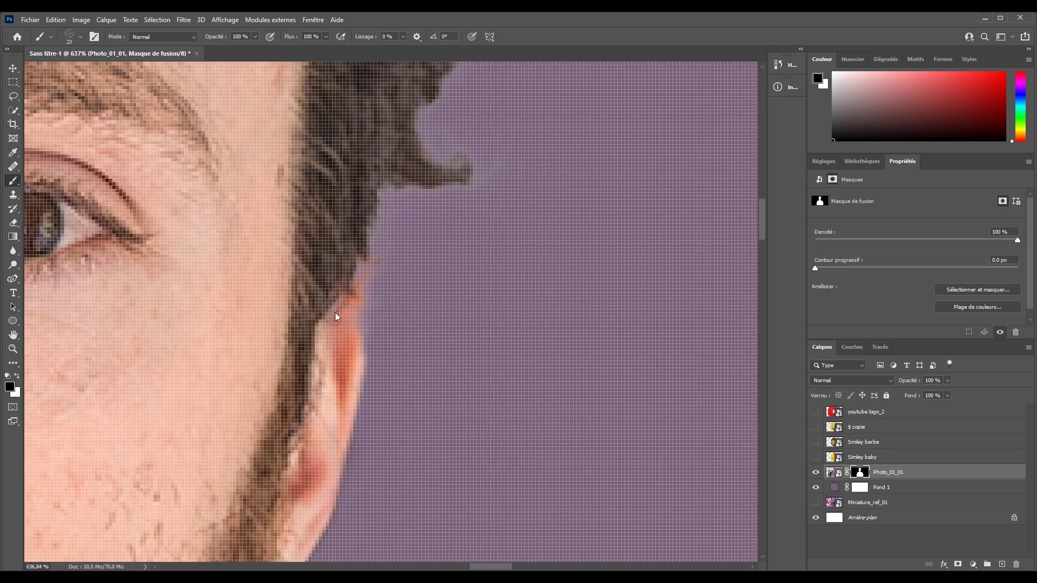
# - Retouch the mask around the ear, alternating white and black brush strokes to restore its edge
pyautogui.press('x')
pyautogui.moveTo(320, 301)
pyautogui.mouseDown()
pyautogui.moveTo(363, 310)
pyautogui.moveTo(363, 344)
pyautogui.mouseUp()
pyautogui.press('x')
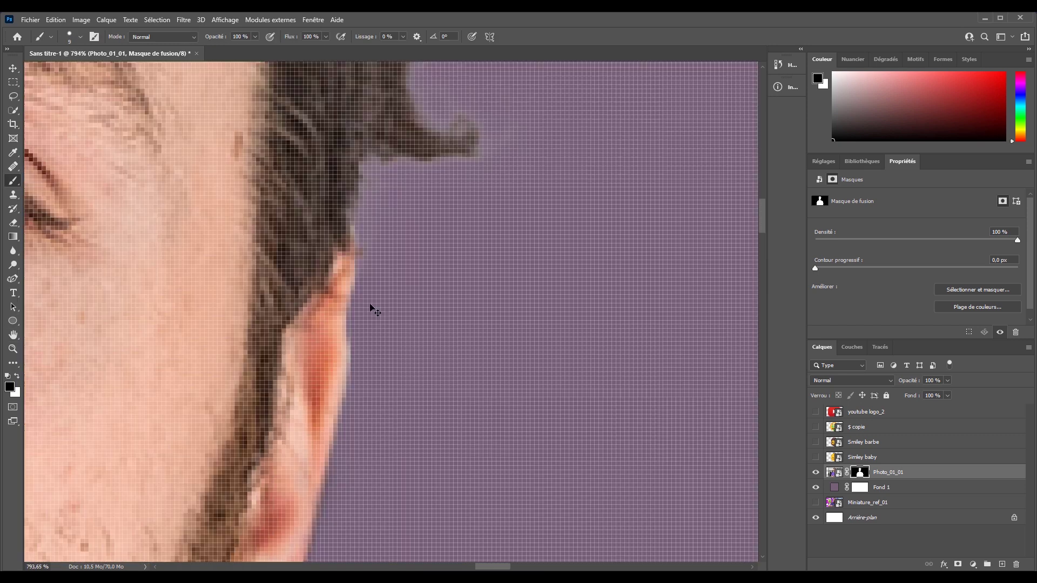
pyautogui.scroll(-5, 370, 307)
pyautogui.press('x')
pyautogui.scroll(4, 302, 270)
pyautogui.moveTo(296, 199); pyautogui.dragTo(301, 292)
pyautogui.scroll(-5, 399, 293)
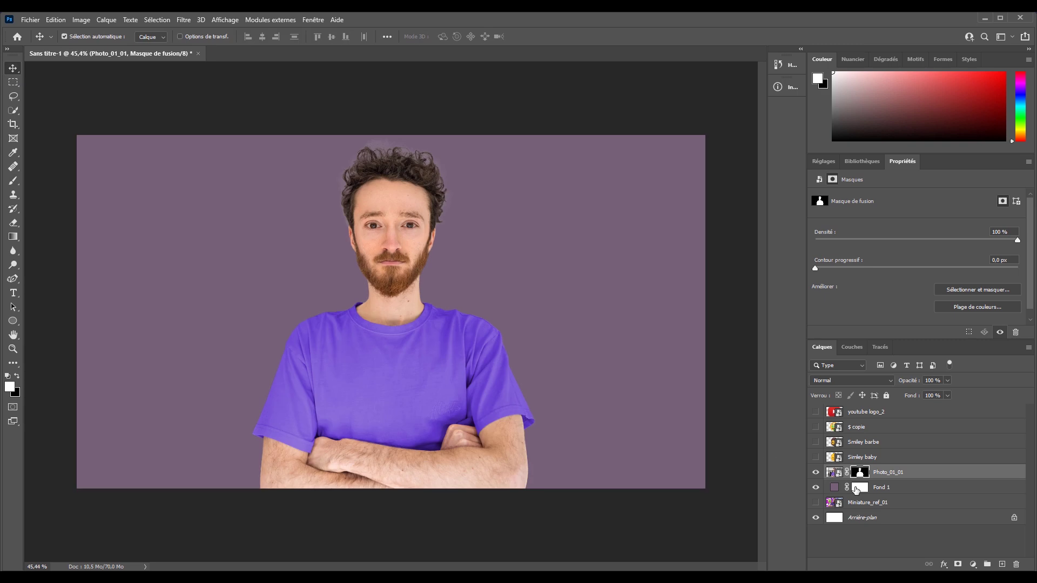
# - Delete the solid color fill layer, then show Miniature_ref_01 and hide Photo_01_01
pyautogui.click(826, 488)
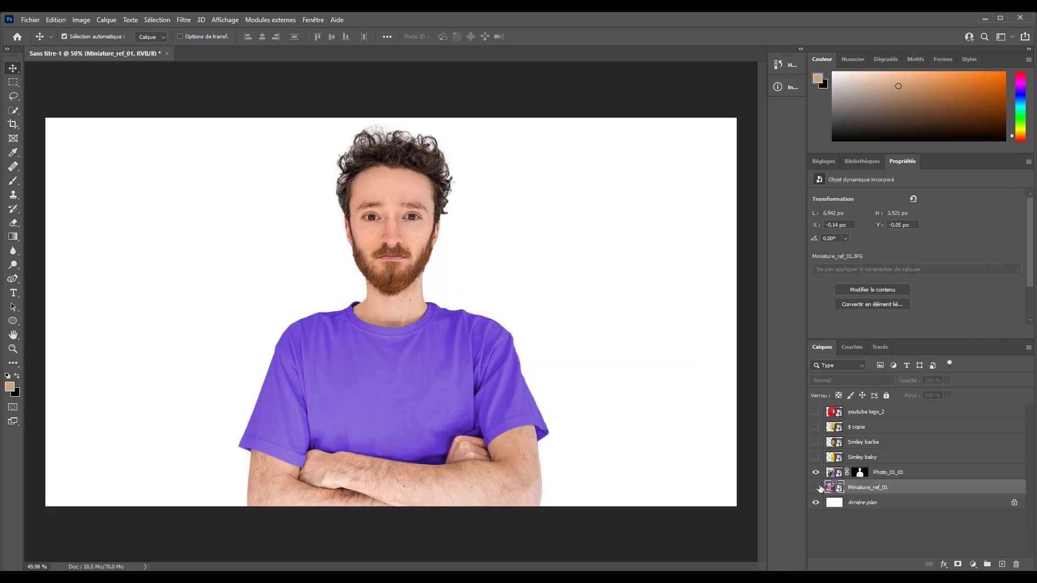
pyautogui.click(816, 487)
pyautogui.click(816, 472)
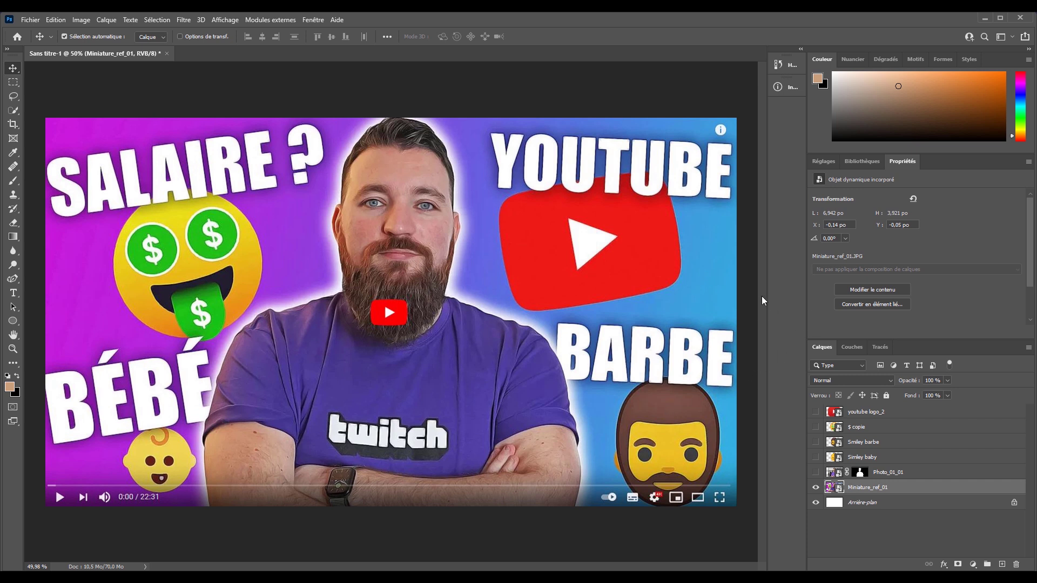
# - Create a new layer above Miniature_ref_01 and sample the reference's magenta as foreground and its blue as background color for a gradient
pyautogui.press('g')
pyautogui.press('d')
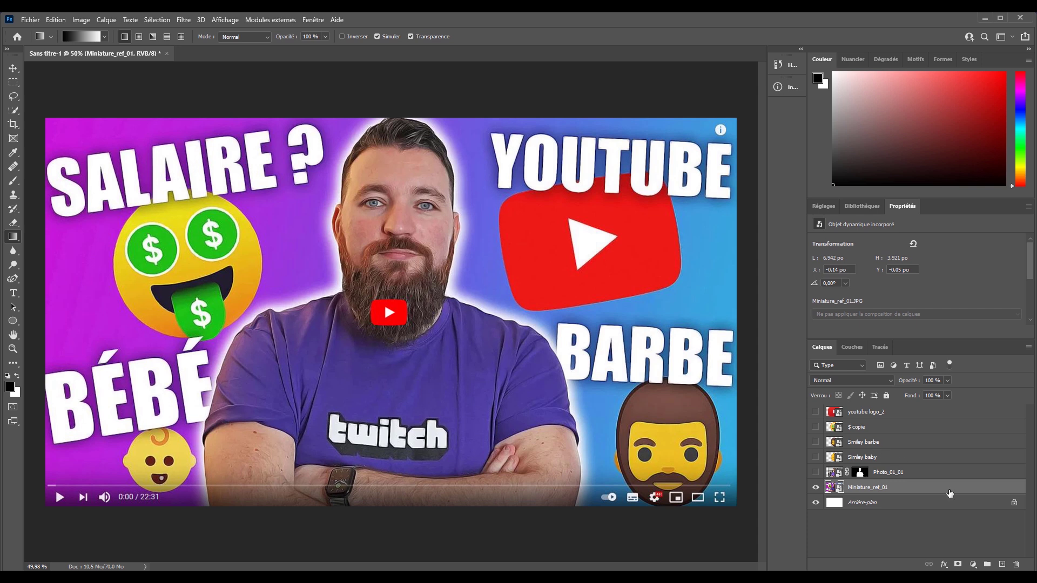
pyautogui.click(1002, 564)
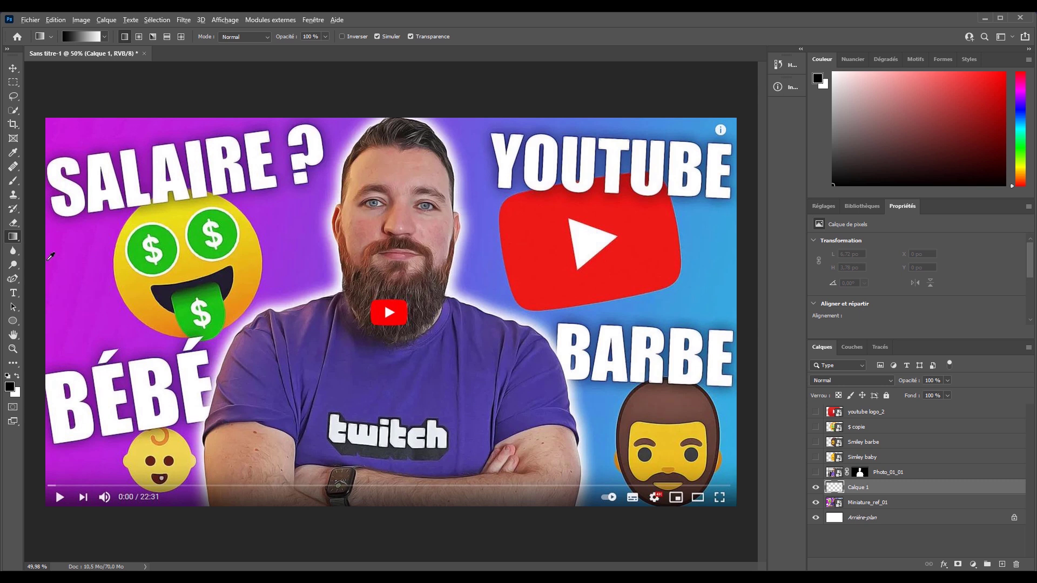
pyautogui.keyDown('alt'); pyautogui.click(48, 260); pyautogui.keyUp('alt')
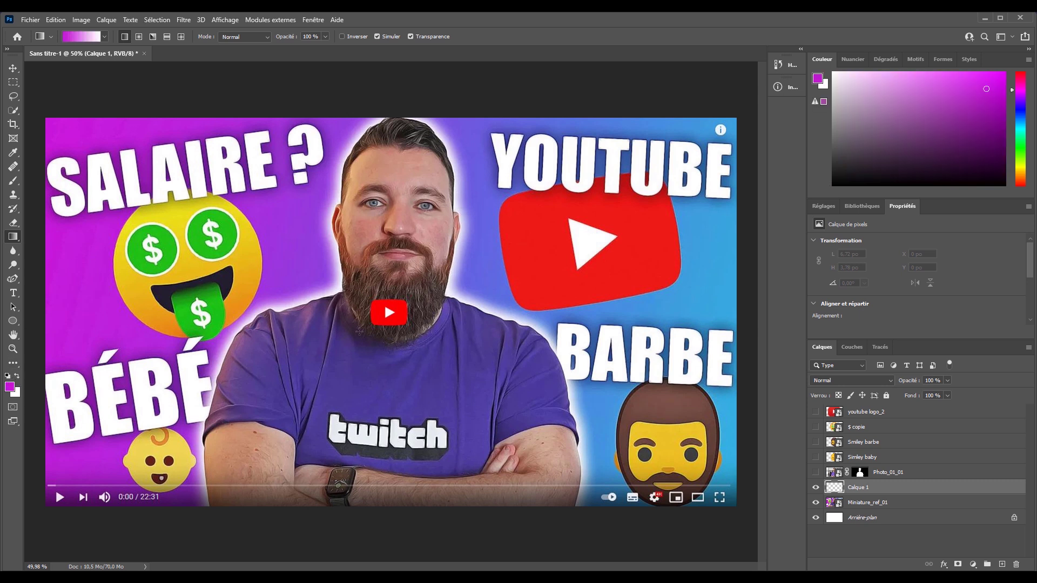
pyautogui.press('x')
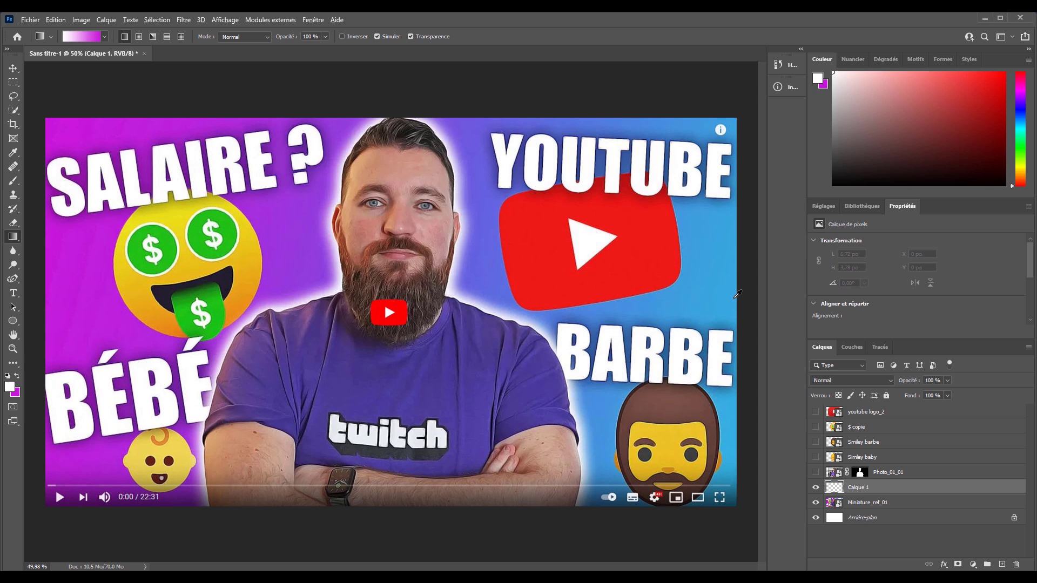
pyautogui.keyDown('alt'); pyautogui.click(734, 301); pyautogui.keyUp('alt')
pyautogui.press('x')
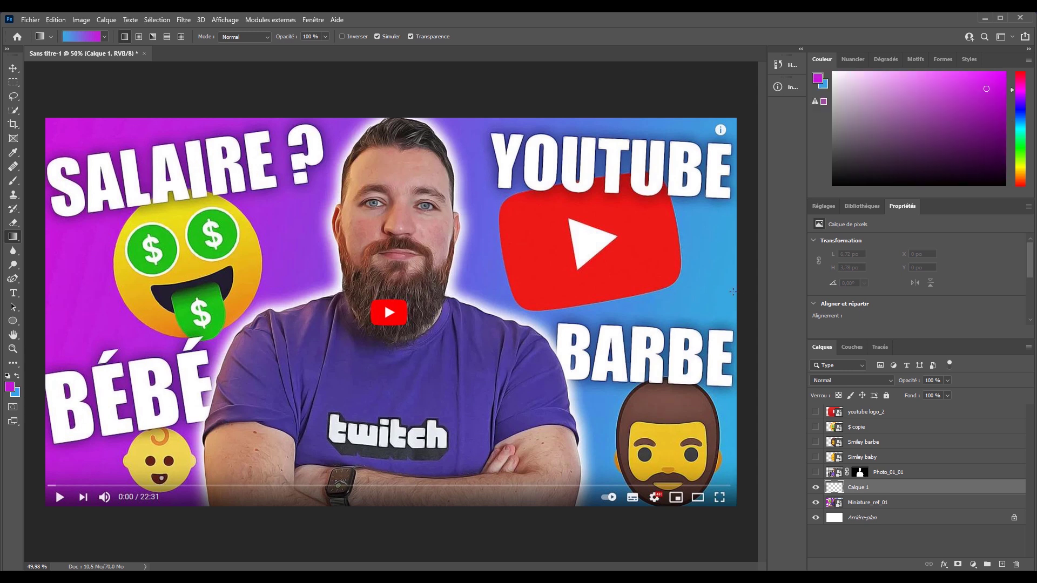
# - Fill the new layer with a horizontal linear gradient from magenta to blue across the full canvas width
pyautogui.press('b')
pyautogui.click(14, 238)
pyautogui.moveTo(46, 287); pyautogui.dragTo(731, 297)
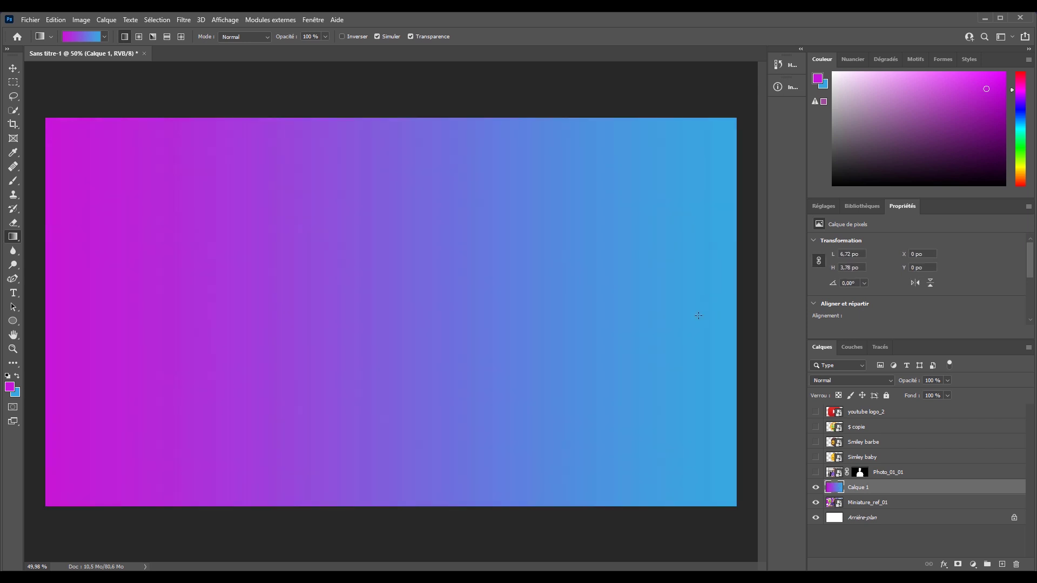
# - Show the Photo_01_01 layer over the gradient and compare the composition with the Miniature_ref_01 reference
pyautogui.click(815, 472)
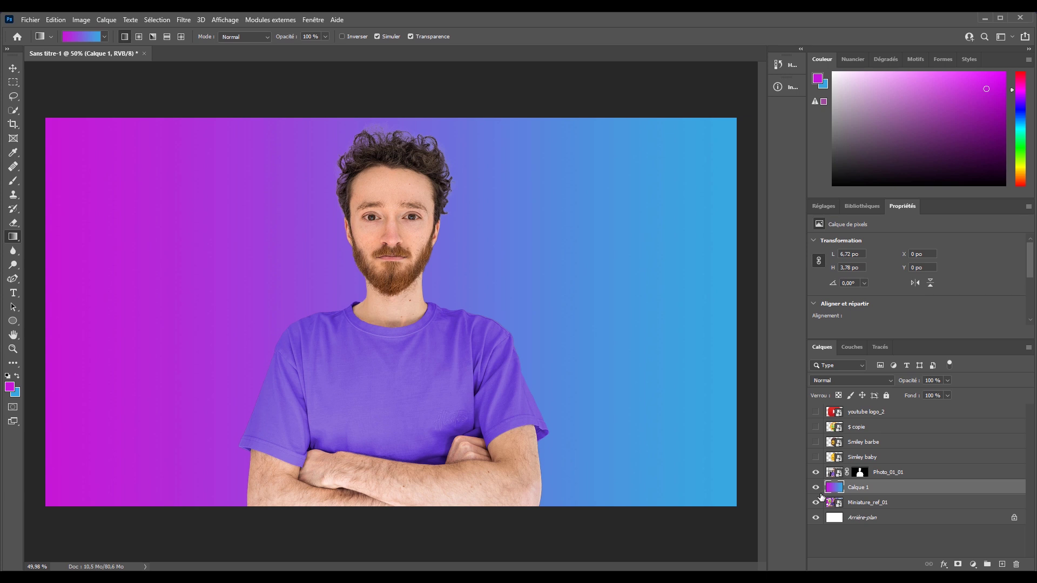
pyautogui.keyDown('alt'); pyautogui.click(815, 502); pyautogui.keyUp('alt')
pyautogui.keyDown('alt'); pyautogui.click(814, 505); pyautogui.keyUp('alt')
pyautogui.keyDown('alt'); pyautogui.click(814, 505); pyautogui.keyUp('alt')
pyautogui.keyDown('alt'); pyautogui.click(814, 505); pyautogui.keyUp('alt')
# - Enlarge the Photo_01_01 cutout proportionally to about 6.315 by 4.207 po and reposition it so its hair reaches the canvas edge
pyautogui.click(830, 474)
pyautogui.hotkey('ctrl', 't')
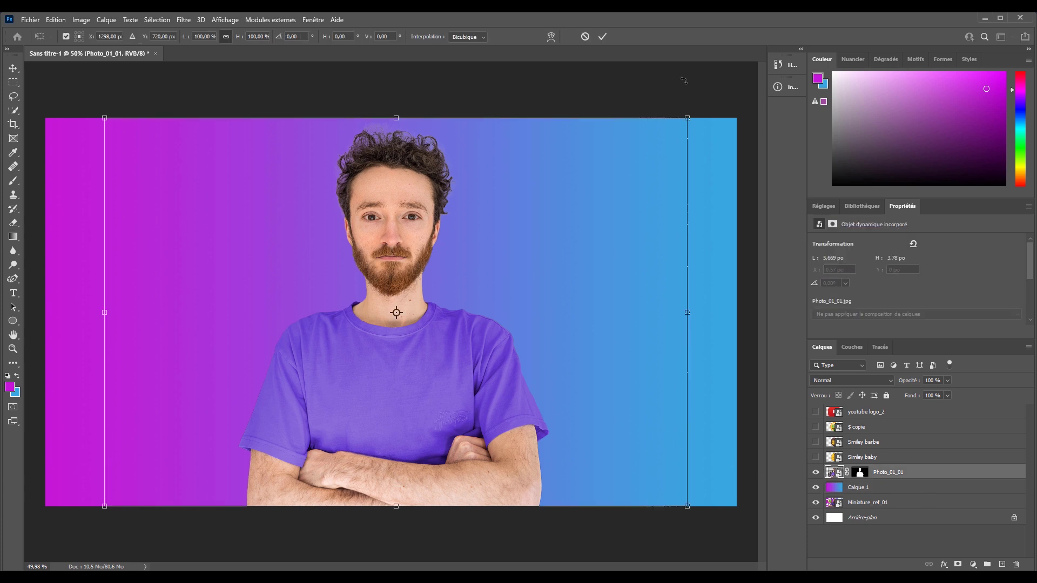
pyautogui.moveTo(684, 119); pyautogui.dragTo(765, 92)
pyautogui.moveTo(644, 135); pyautogui.dragTo(620, 156)
pyautogui.click(602, 36)
# - Compare the enlarged man with Miniature_ref_01 and nudge the Photo_01_01 layer slightly down
pyautogui.keyDown('alt'); pyautogui.click(815, 502); pyautogui.keyUp('alt')
pyautogui.keyDown('alt'); pyautogui.click(816, 502); pyautogui.keyUp('alt')
pyautogui.keyDown('alt'); pyautogui.click(816, 507); pyautogui.keyUp('alt')
pyautogui.keyDown('alt'); pyautogui.click(817, 507); pyautogui.keyUp('alt')
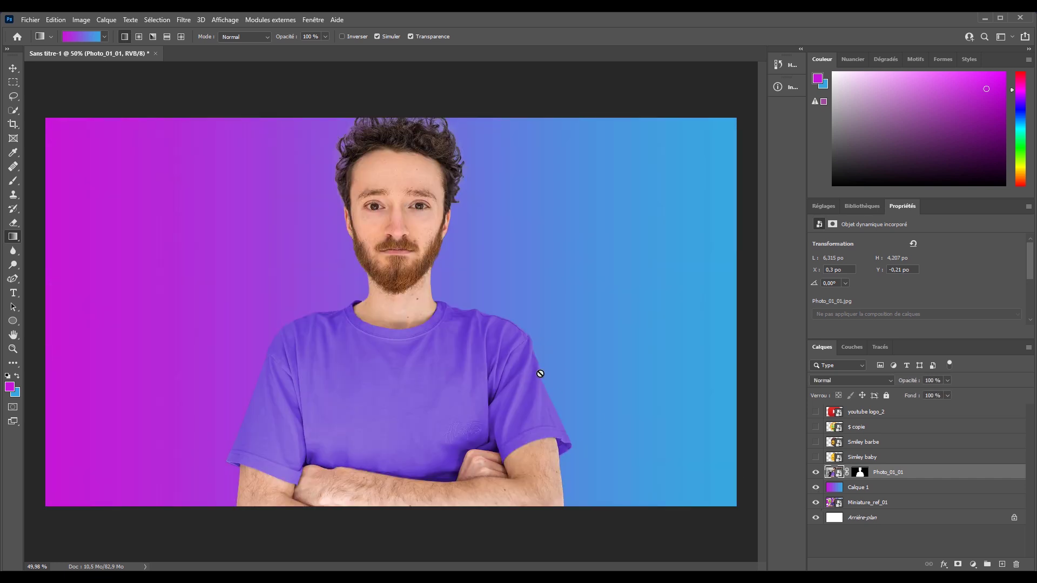
pyautogui.press('v')
pyautogui.press('Down')
pyautogui.press('Down')
pyautogui.scroll(-10, 406, 403)
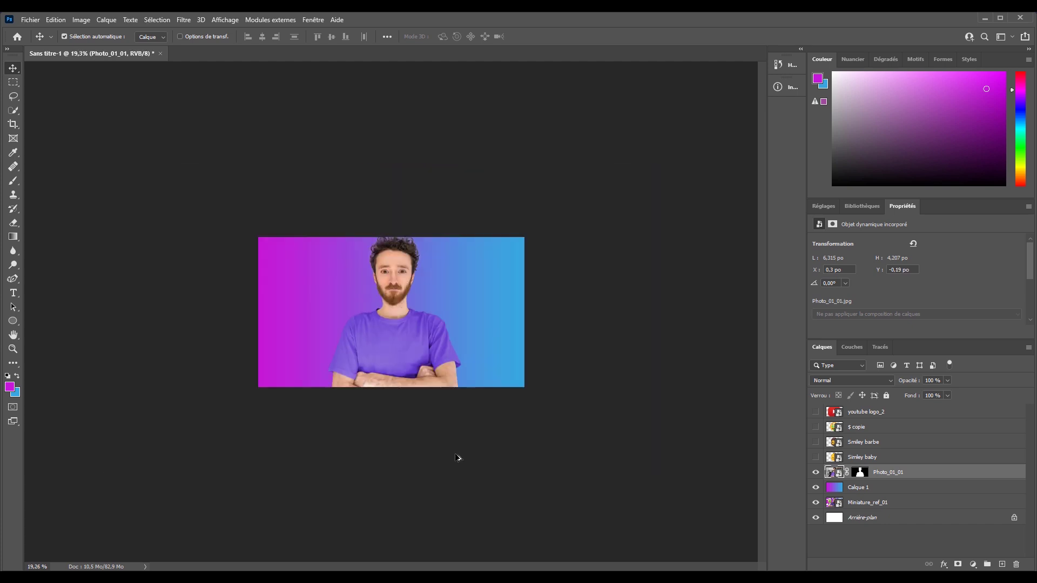
pyautogui.scroll(10, 421, 430)
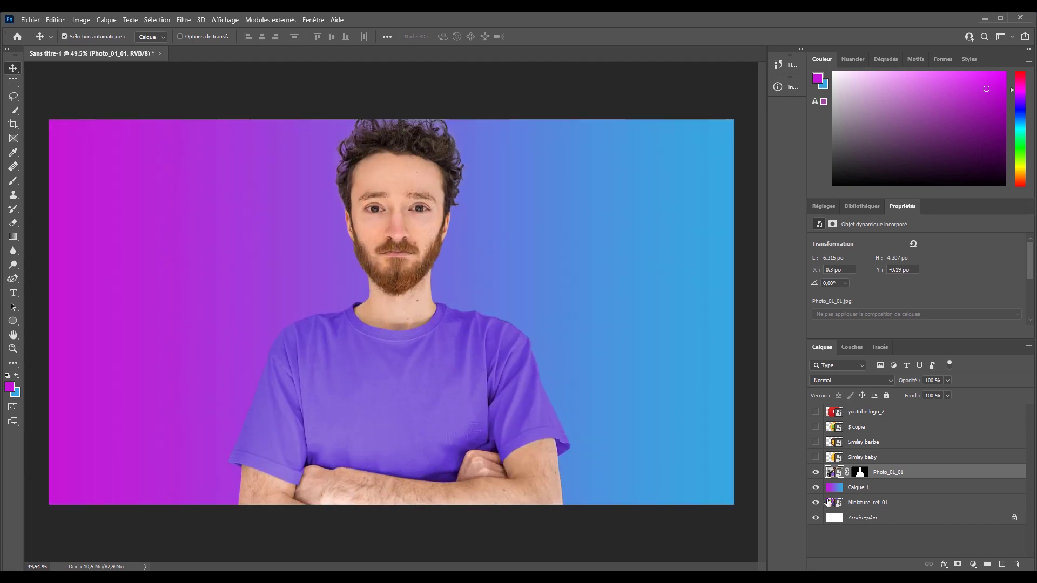
# - Alternate between the isolated Miniature_ref_01 and the full composition to compare the man's framing and outline
pyautogui.keyDown('alt'); pyautogui.click(816, 502); pyautogui.keyUp('alt')
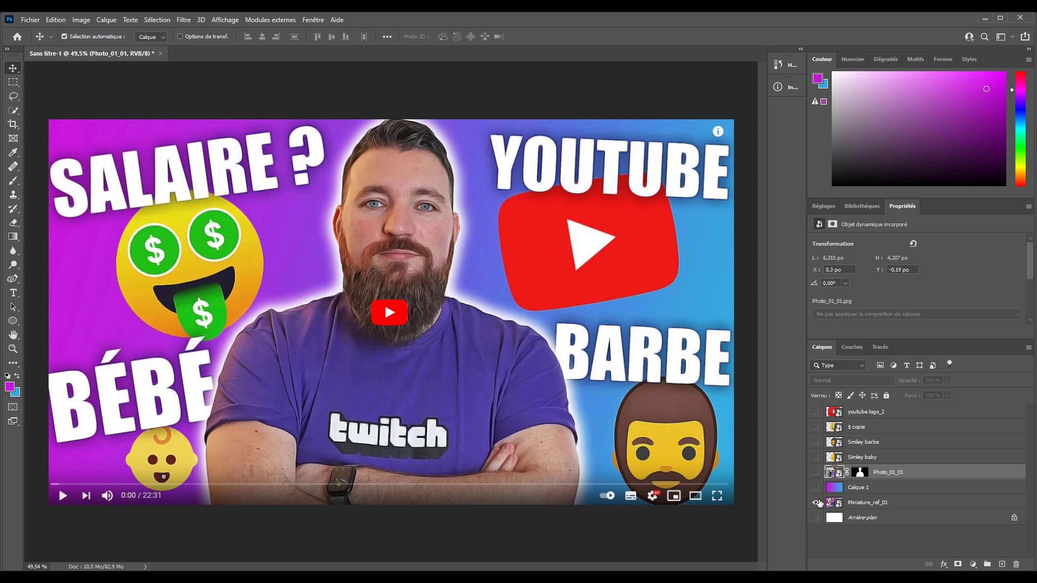
pyautogui.keyDown('alt'); pyautogui.click(816, 502); pyautogui.keyUp('alt')
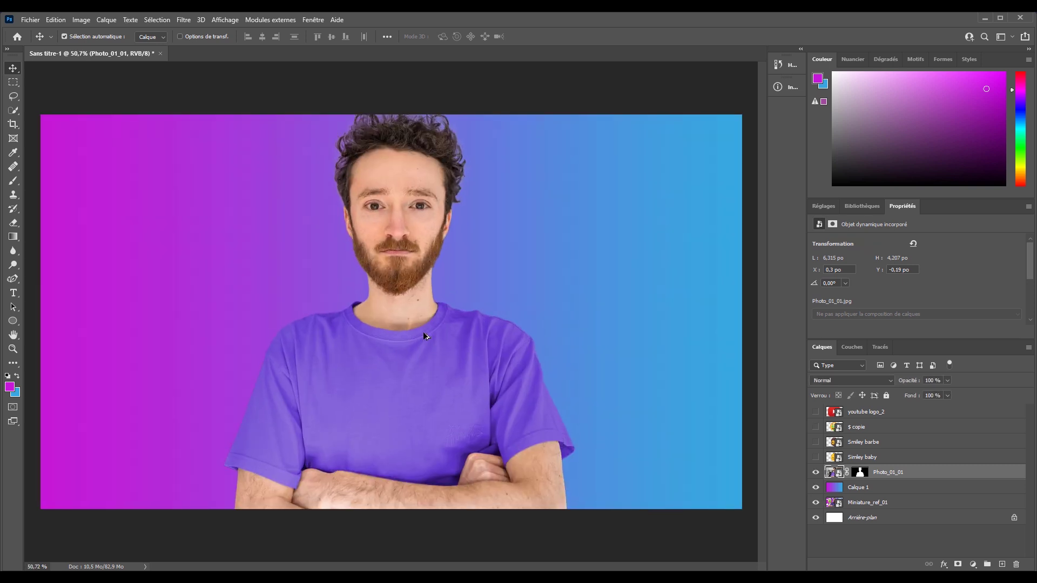
pyautogui.scroll(-2, 429, 351)
pyautogui.keyDown('alt'); pyautogui.click(816, 504); pyautogui.keyUp('alt')
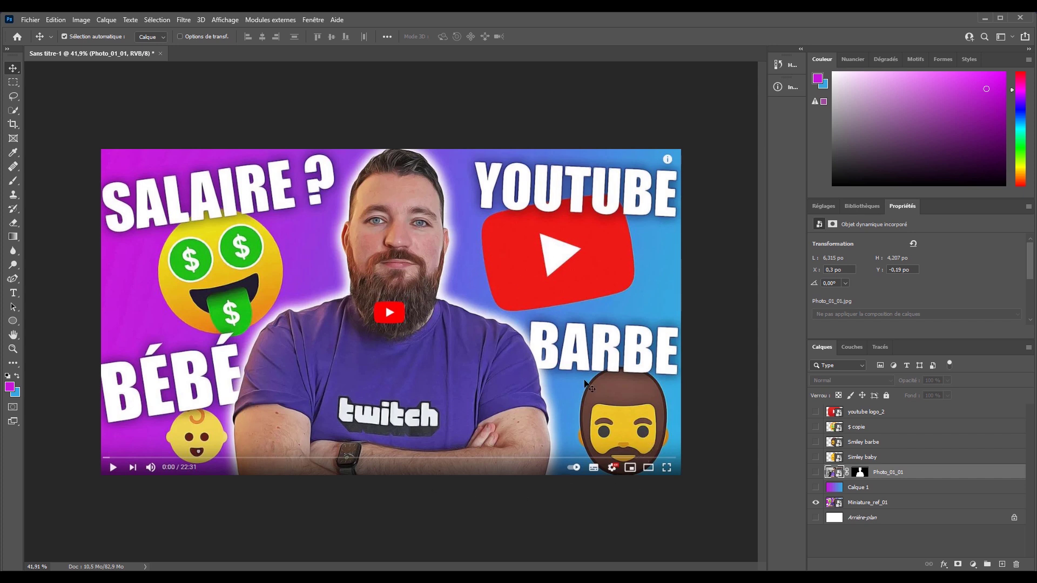
pyautogui.moveTo(816, 489); pyautogui.dragTo(816, 517)
pyautogui.click(816, 472)
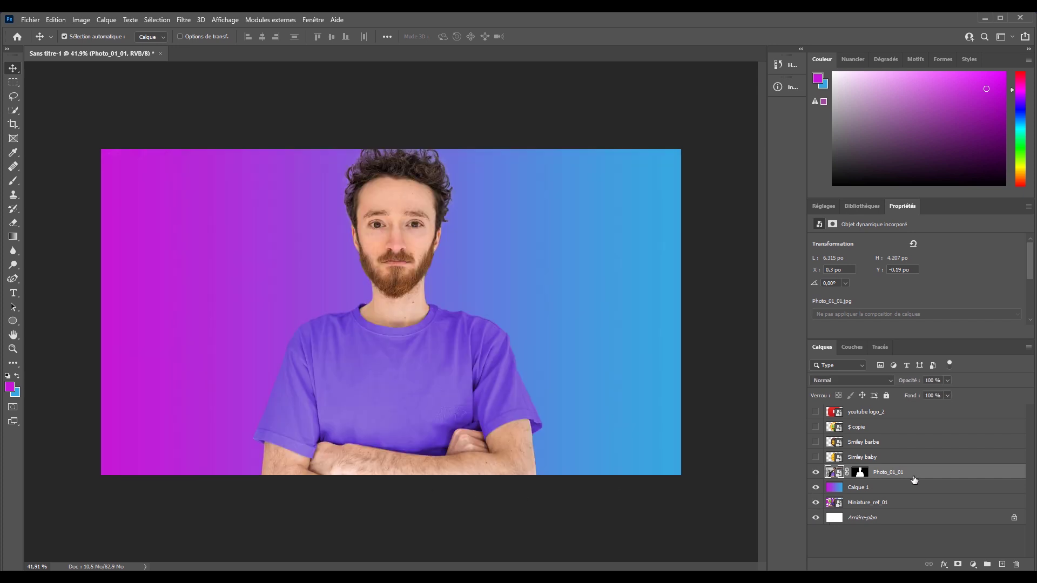
# - Open the layer style of Photo_01_01 and enable a drop shadow (Ombre portée)
pyautogui.doubleClick(930, 473)
pyautogui.moveTo(600, 43); pyautogui.dragTo(758, 44)
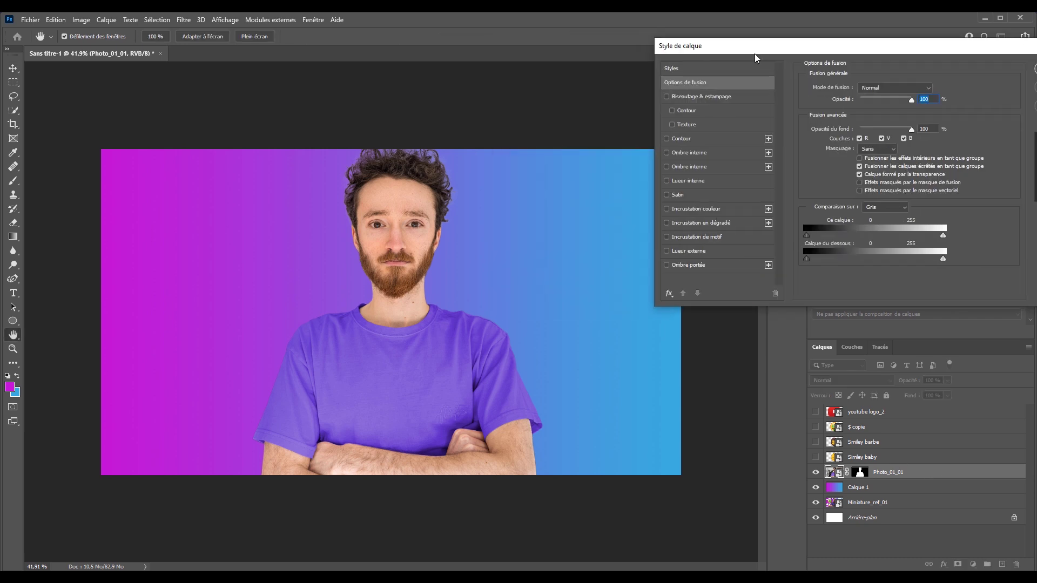
pyautogui.click(666, 265)
pyautogui.click(690, 264)
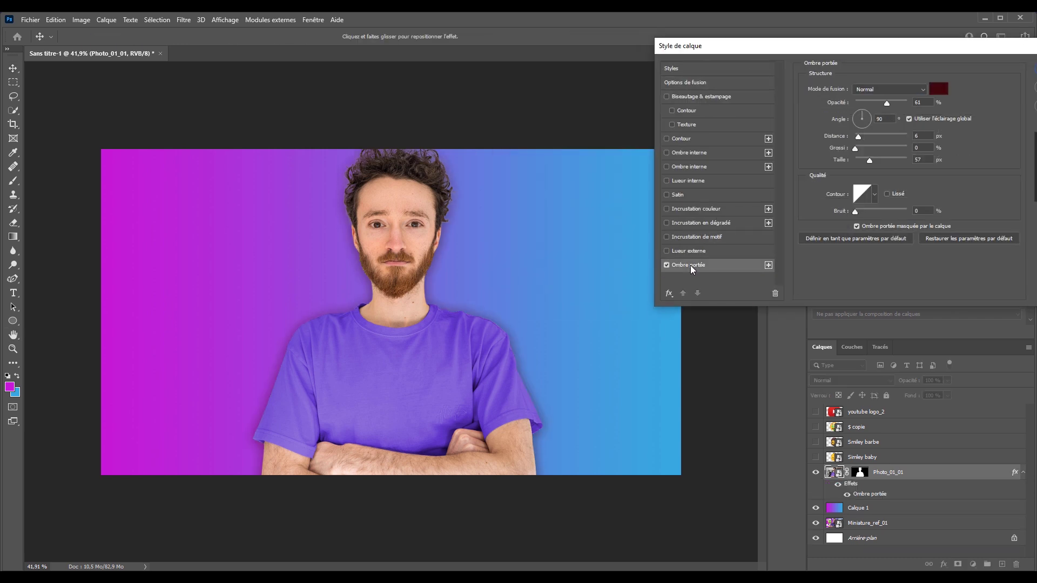
# - Turn the drop shadow into a white glow with 100% opacity, 0 px distance, 24% spread and 70 px size
pyautogui.click(938, 89)
pyautogui.moveTo(745, 274); pyautogui.dragTo(724, 243)
pyautogui.click(986, 230)
pyautogui.moveTo(889, 102); pyautogui.dragTo(912, 103)
pyautogui.moveTo(859, 139); pyautogui.dragTo(872, 164)
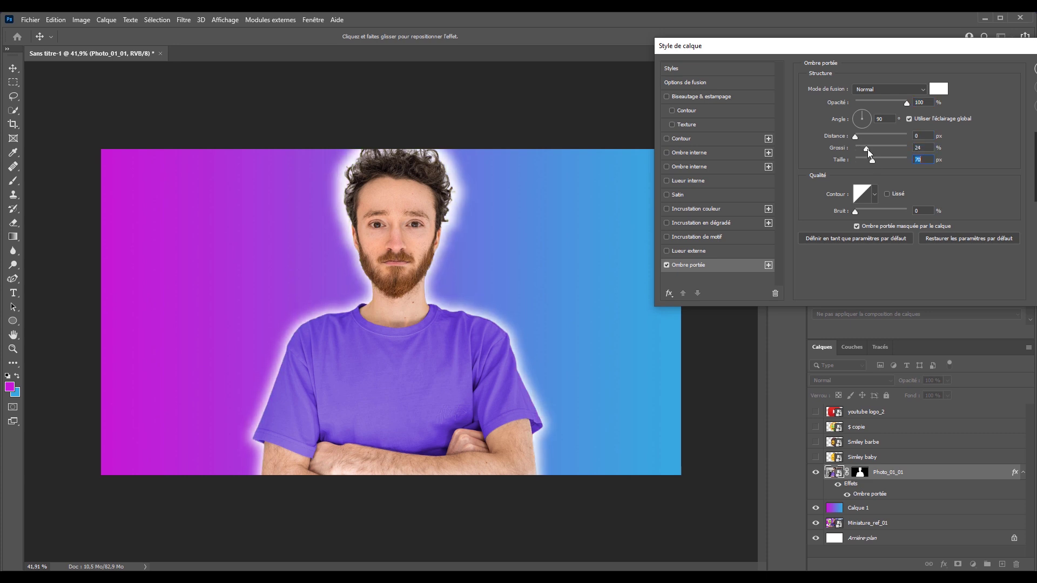
pyautogui.moveTo(918, 47); pyautogui.dragTo(779, 53)
pyautogui.press('Return')
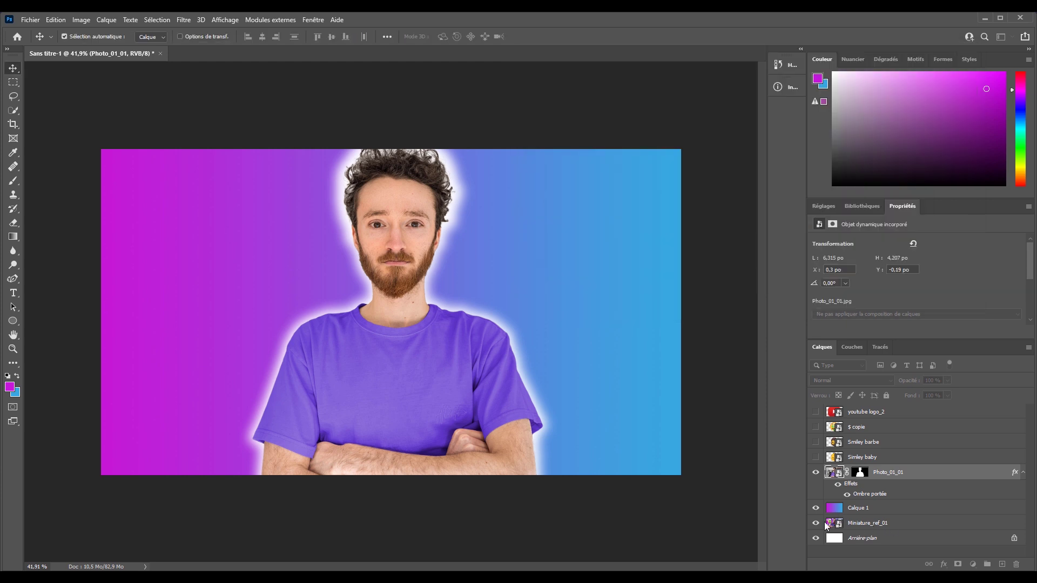
# - Compare the man's white glow with Miniature_ref_01 and leave only the reference visible
pyautogui.keyDown('alt'); pyautogui.click(816, 523); pyautogui.keyUp('alt')
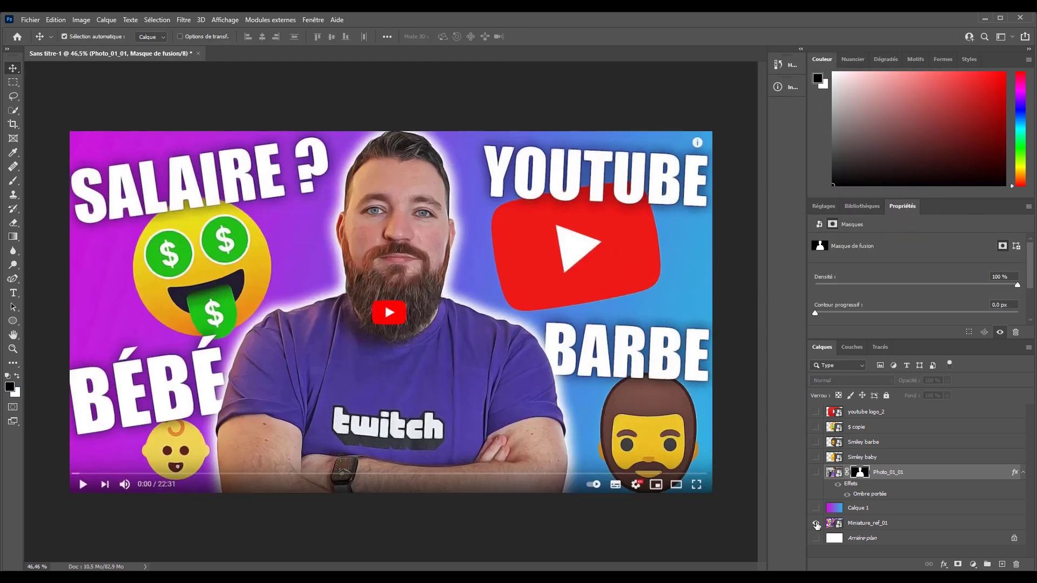
pyautogui.keyDown('alt'); pyautogui.click(816, 523); pyautogui.keyUp('alt')
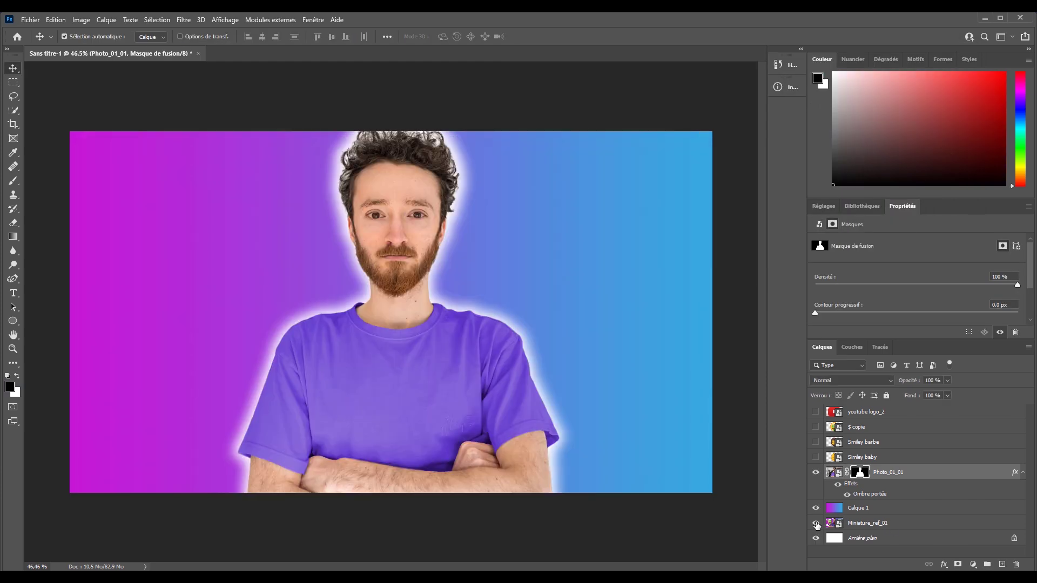
pyautogui.keyDown('alt'); pyautogui.click(816, 523); pyautogui.keyUp('alt')
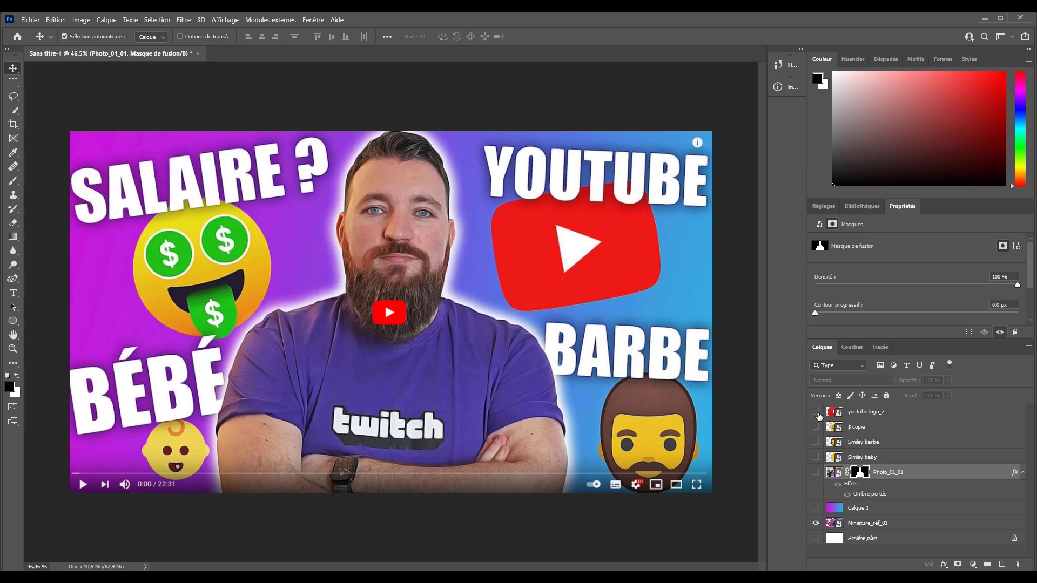
# - Show youtube logo_2, then scale, tilt and place it over the reference's YouTube logo
pyautogui.click(866, 412)
pyautogui.hotkey('ctrl', 't')
pyautogui.moveTo(648, 129); pyautogui.dragTo(417, 292)
pyautogui.moveTo(394, 311); pyautogui.dragTo(756, 128)
pyautogui.moveTo(778, 110); pyautogui.dragTo(660, 171)
pyautogui.moveTo(657, 172); pyautogui.dragTo(654, 174)
pyautogui.press('Return')
# - Show the $ copie emoji, scale it to 42.92%, rotate it about -13.31° and place it over the reference's money-face emoji
pyautogui.click(815, 427)
pyautogui.click(859, 427)
pyautogui.hotkey('ctrl', 't')
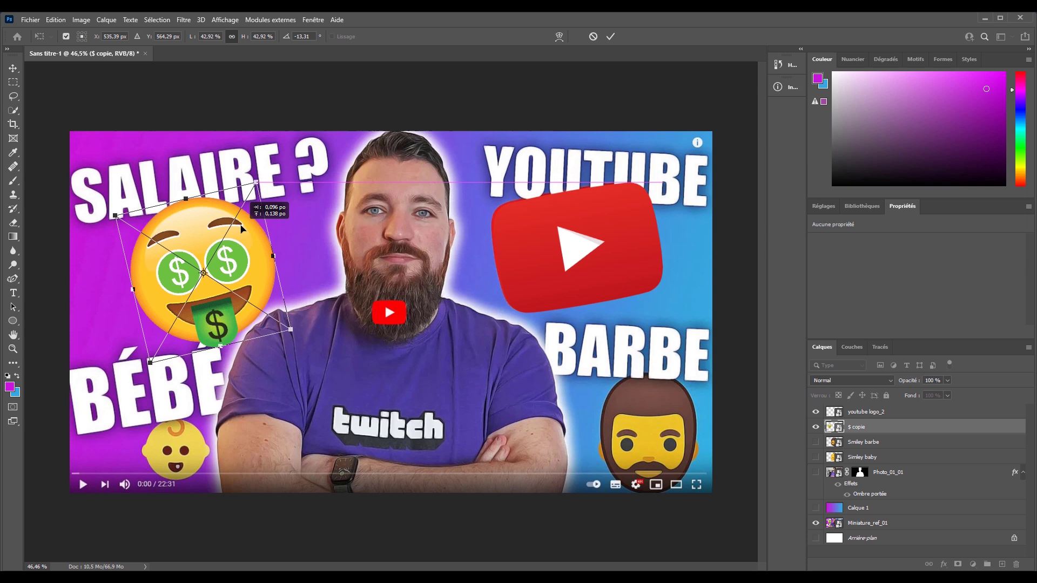
pyautogui.click(610, 37)
# - Show the Smiley barbe layer, shrink it and place it over the reference's bearded emoji
pyautogui.click(816, 441)
pyautogui.hotkey('ctrl', 't')
pyautogui.click(862, 442)
pyautogui.hotkey('ctrl', 't')
pyautogui.moveTo(572, 131); pyautogui.dragTo(356, 347)
pyautogui.moveTo(332, 397); pyautogui.dragTo(696, 397)
pyautogui.press('Return')
# - Show the Simley baby layer, scale it to about 22.78% and place it over the reference's baby emoji
pyautogui.click(816, 457)
pyautogui.click(861, 456)
pyautogui.hotkey('ctrl', 't')
pyautogui.moveTo(783, 138); pyautogui.dragTo(324, 394)
pyautogui.moveTo(284, 435); pyautogui.dragTo(175, 442)
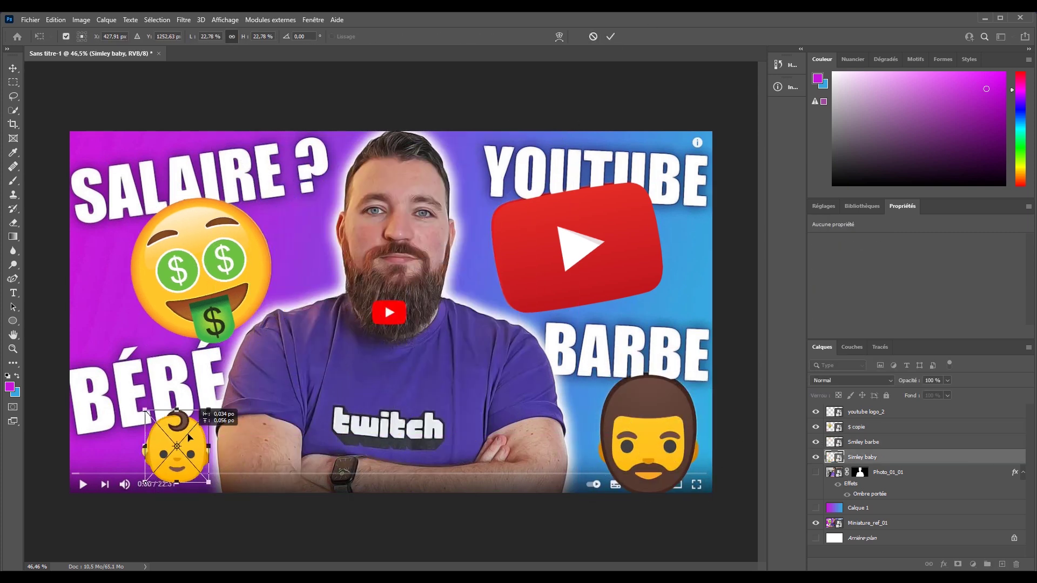
pyautogui.press('Return')
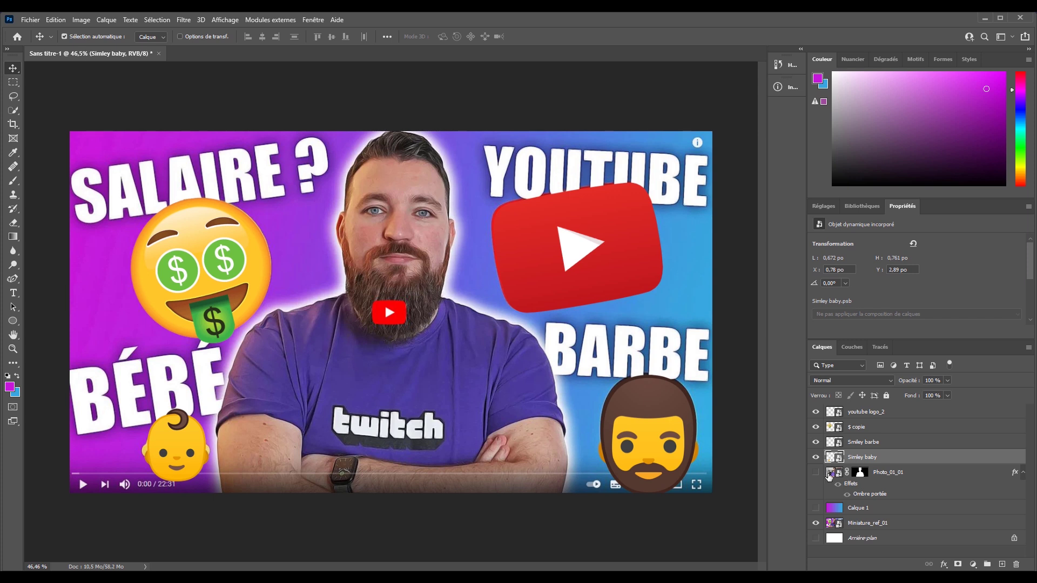
# - Show the photo and gradient layers to review the composition, then isolate Miniature_ref_01 again
pyautogui.moveTo(816, 507); pyautogui.dragTo(818, 381)
pyautogui.scroll(-1, 638, 357)
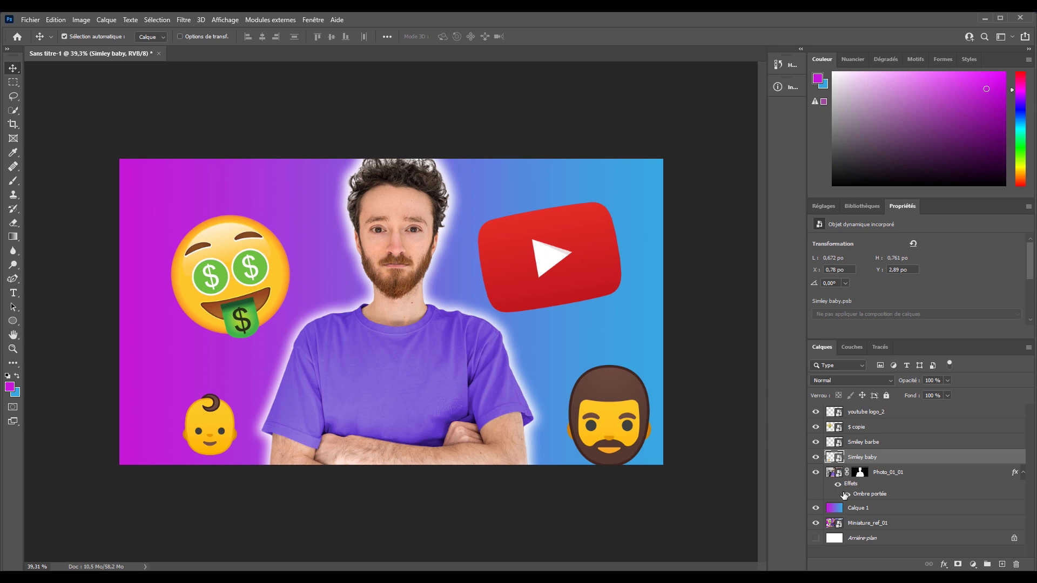
pyautogui.keyDown('alt'); pyautogui.click(815, 523); pyautogui.keyUp('alt')
# - Draw a rectangular selection around the word YOUTUBE on the Miniature_ref_01 layer
pyautogui.click(843, 523)
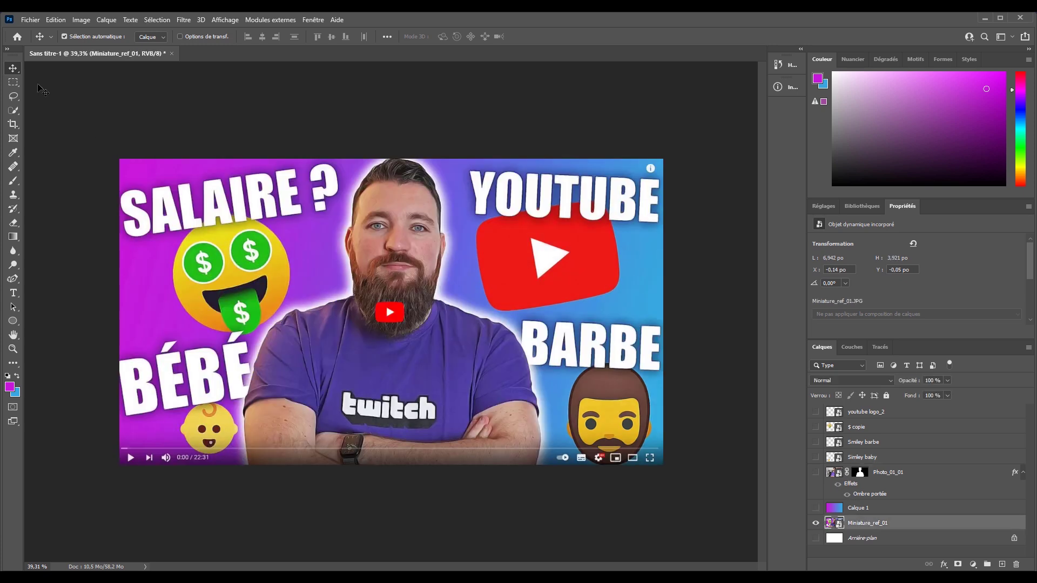
pyautogui.click(13, 82)
pyautogui.moveTo(120, 159); pyautogui.dragTo(346, 244)
pyautogui.moveTo(467, 161); pyautogui.dragTo(532, 186)
pyautogui.moveTo(465, 170); pyautogui.dragTo(668, 227)
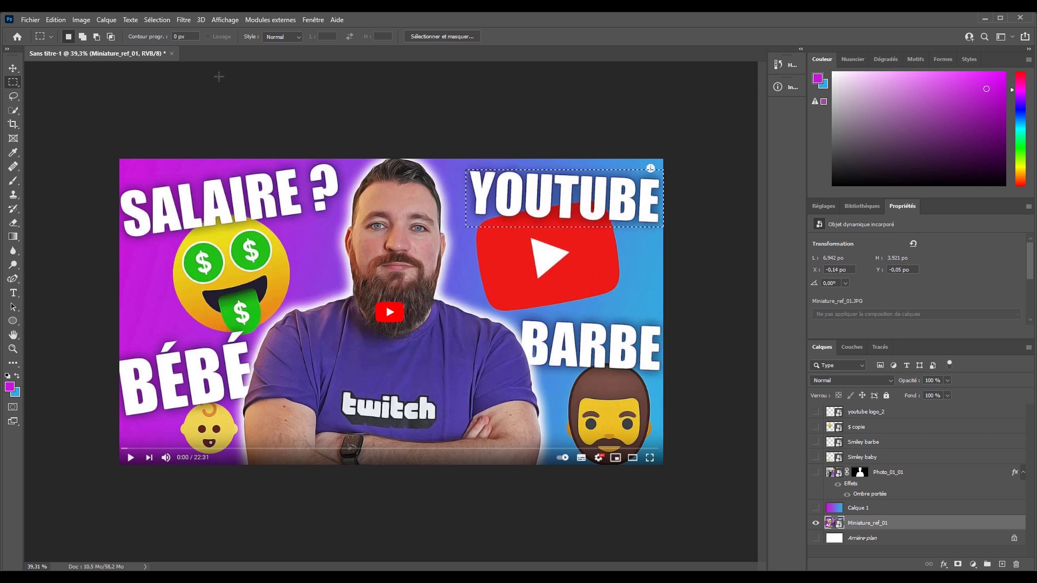
# - Find a similar font for the selected lettering, choose Impact Regular and clear the selection
pyautogui.click(130, 19)
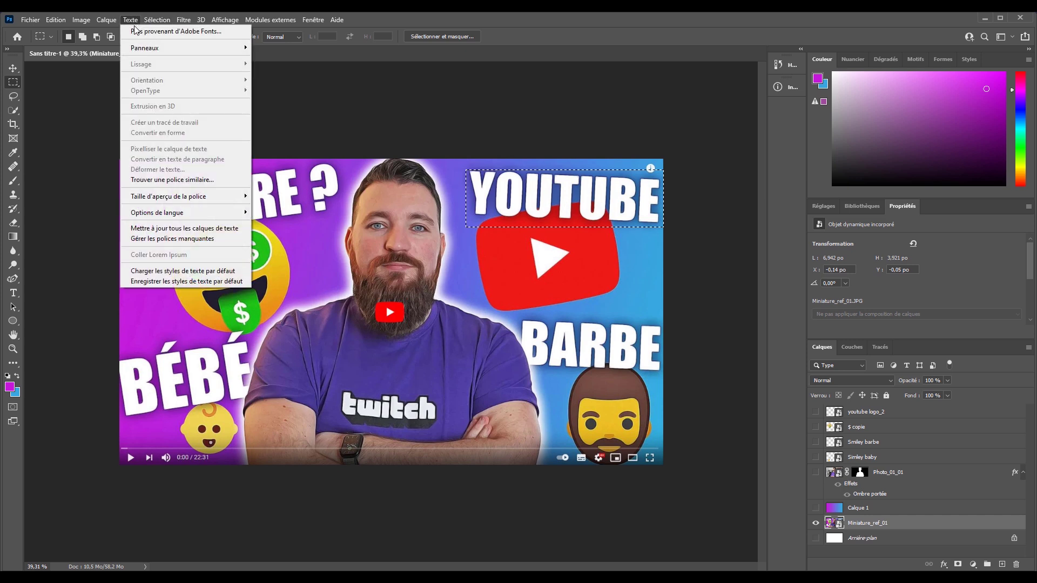
pyautogui.click(184, 180)
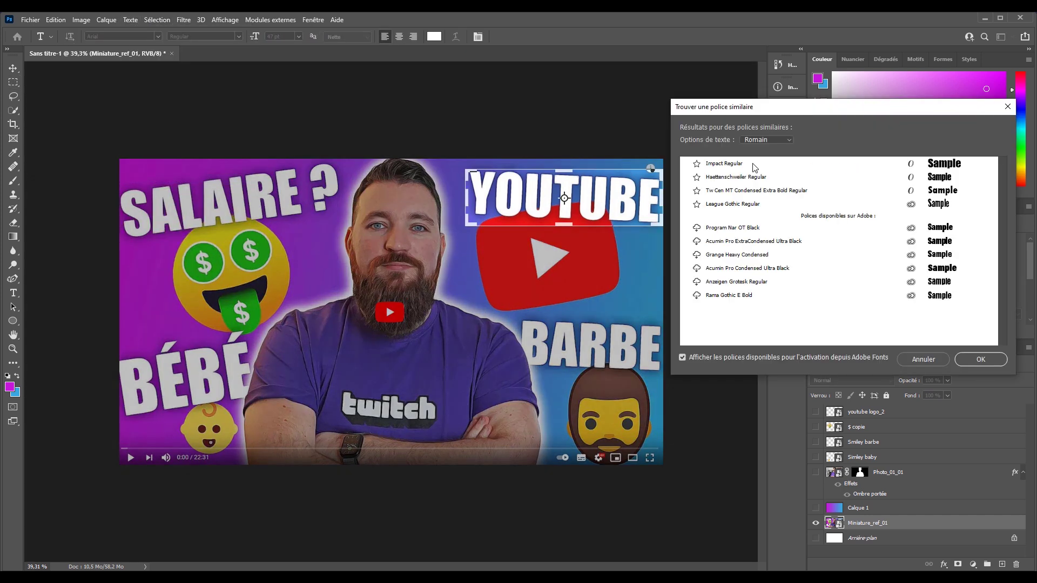
pyautogui.click(744, 166)
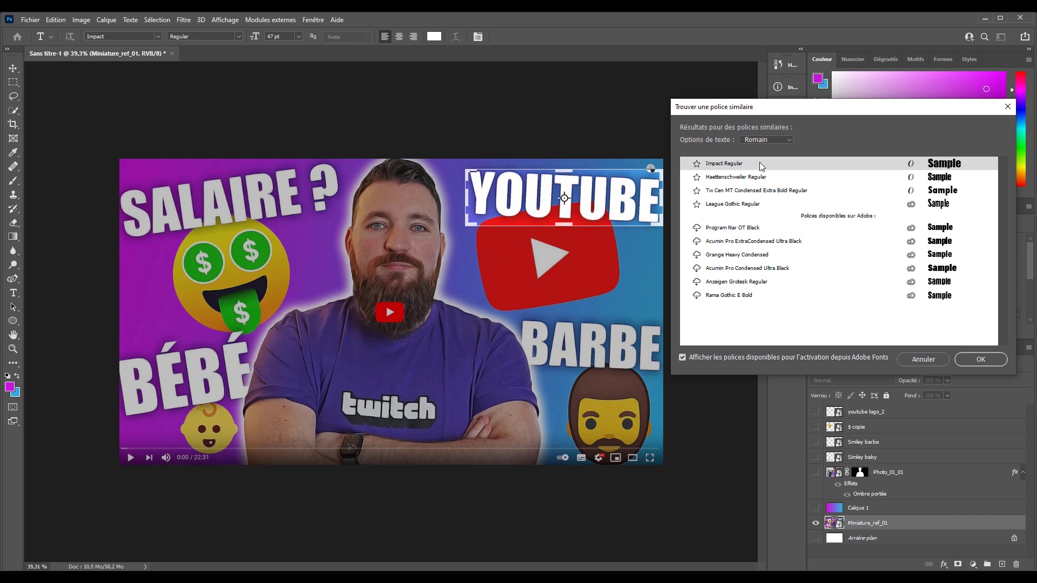
pyautogui.click(980, 359)
pyautogui.press('m')
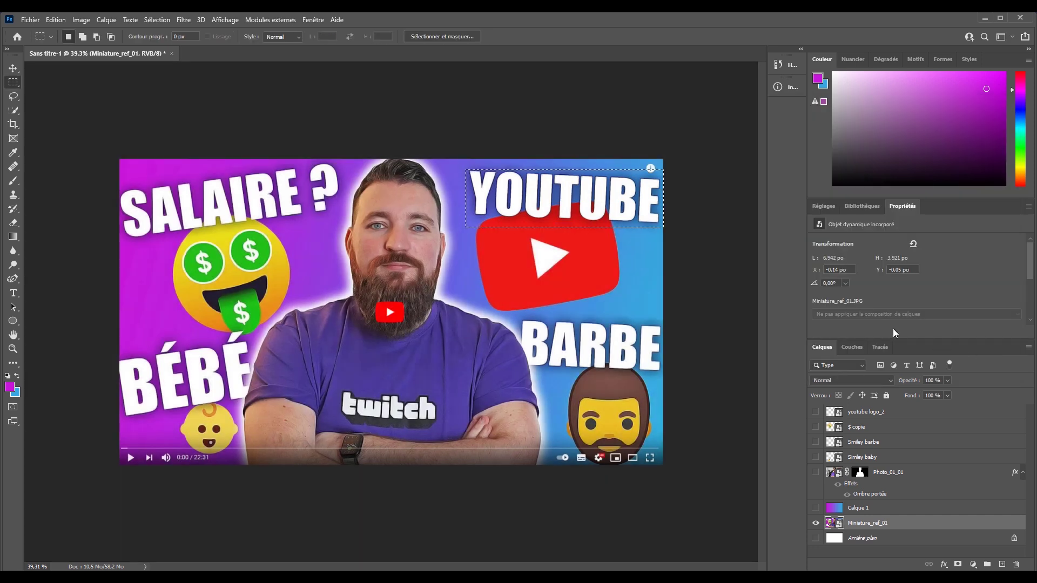
pyautogui.hotkey('ctrl', 'd')
# - Add the text BARBE in white Impact and move it close to the reference's BARBE title
pyautogui.click(13, 293)
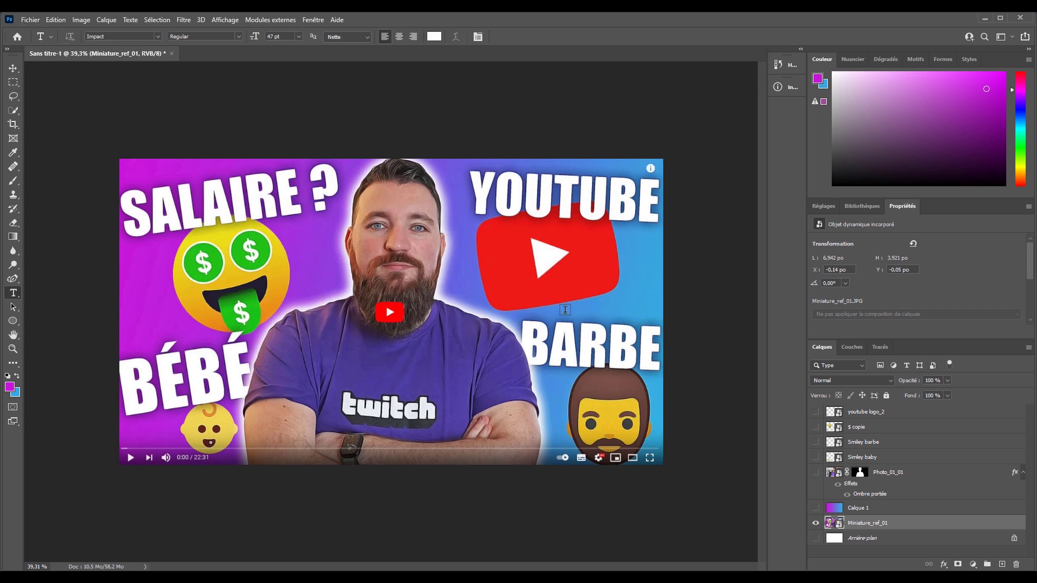
pyautogui.click(511, 320)
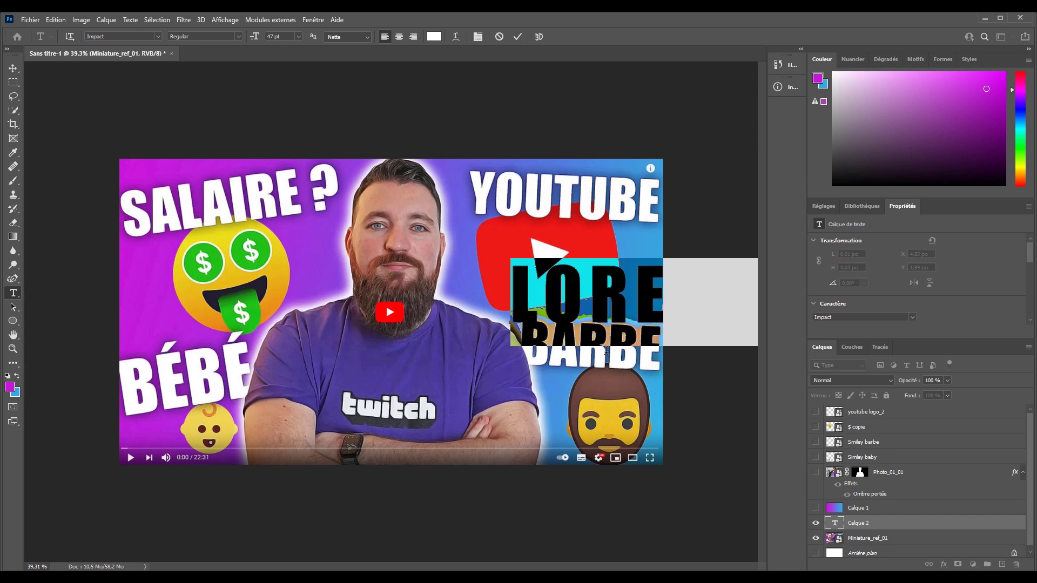
pyautogui.write('BARBE')
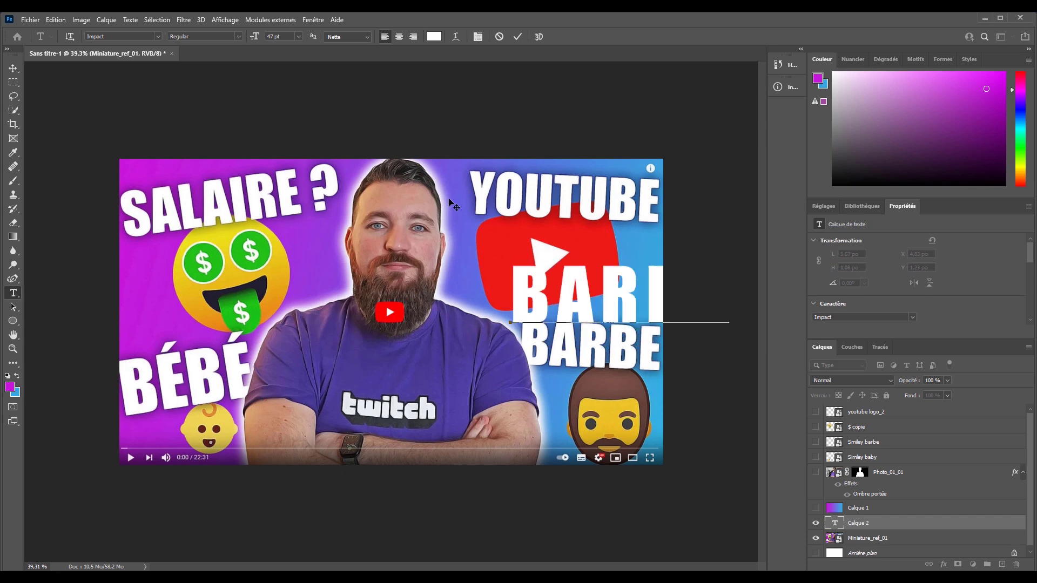
pyautogui.moveTo(620, 298); pyautogui.dragTo(596, 333)
# - Set the BARBE text to 36 pt with tracking 0 and move it onto the reference title
pyautogui.scroll(-2, 831, 302)
pyautogui.moveTo(819, 308); pyautogui.dragTo(814, 305)
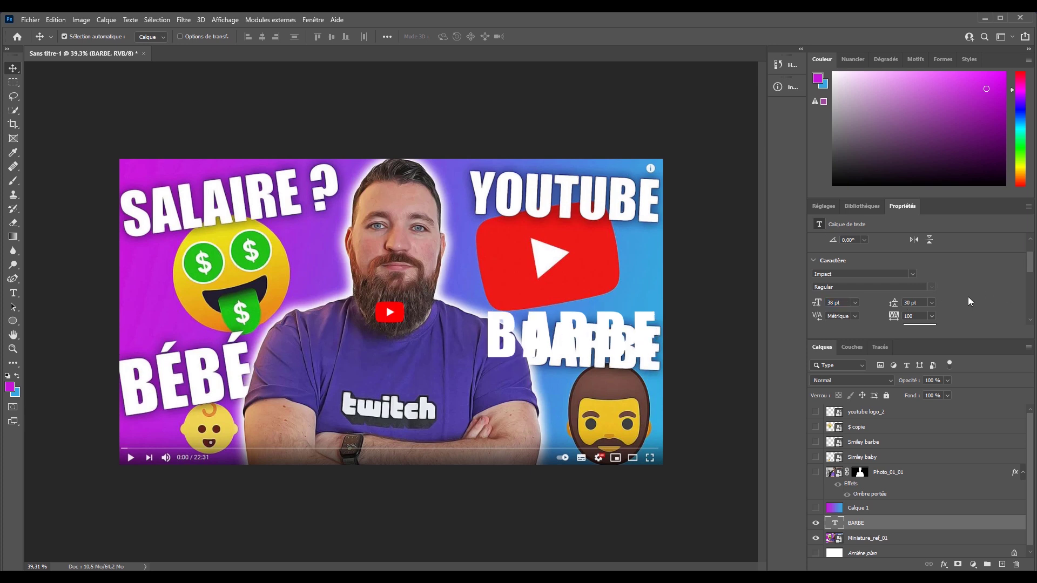
pyautogui.scroll(-1, 921, 308)
pyautogui.press('Return')
pyautogui.moveTo(608, 290); pyautogui.dragTo(643, 349)
pyautogui.press('ctrl+shift+less')
# - Rotate and align the BARBE text to match the reference title, then bring its layer to the front
pyautogui.hotkey('ctrl', 't')
pyautogui.moveTo(687, 317); pyautogui.dragTo(628, 344)
pyautogui.press('Return')
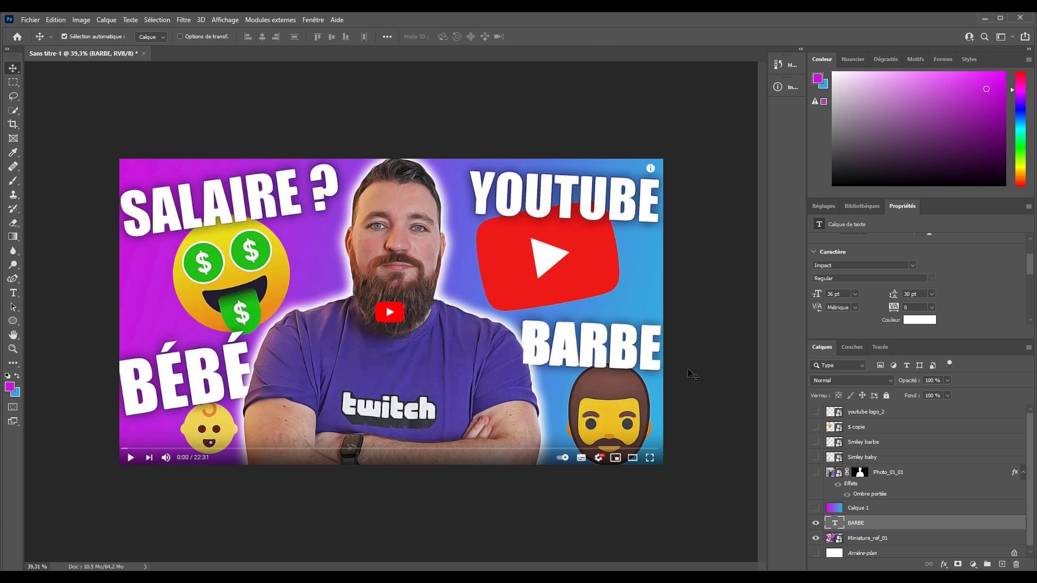
pyautogui.hotkey('ctrl', 'shift', ']')
# - Duplicate the BARBE text over the reference's YOUTUBE title and change its wording to YOUTUBE
pyautogui.moveTo(612, 346); pyautogui.dragTo(475, 194)
pyautogui.press('t')
pyautogui.click(671, 193)
pyautogui.press('Escape')
pyautogui.write('YOUTUBE')
pyautogui.click(13, 69)
# - Duplicate the YOUTUBE text over the reference's SALAIRE ? title and rotate the copy to match its tilt
pyautogui.moveTo(602, 209); pyautogui.dragTo(255, 227)
pyautogui.hotkey('ctrl', 't')
pyautogui.moveTo(334, 243); pyautogui.dragTo(330, 211)
pyautogui.moveTo(232, 216); pyautogui.dragTo(217, 210)
pyautogui.press('Return')
# - Change the rotated copy's wording to SALAIRE ? and align it with the reference title
pyautogui.press('t')
pyautogui.moveTo(142, 212); pyautogui.dragTo(329, 198)
pyautogui.write('SALAIRE?')
pyautogui.click(13, 69)
pyautogui.moveTo(238, 208); pyautogui.dragTo(245, 222)
pyautogui.moveTo(153, 224); pyautogui.dragTo(125, 228)
pyautogui.press('BackSpace')
# - Duplicate the SALAIRE ? text over the reference's BÉBÉ title and change the copy to Bébé at 45 pt
pyautogui.moveTo(253, 207); pyautogui.dragTo(247, 390)
pyautogui.click(300, 195)
pyautogui.click(517, 36)
pyautogui.press('v')
pyautogui.press('t')
pyautogui.moveTo(130, 391); pyautogui.dragTo(332, 369)
pyautogui.write('Bébé')
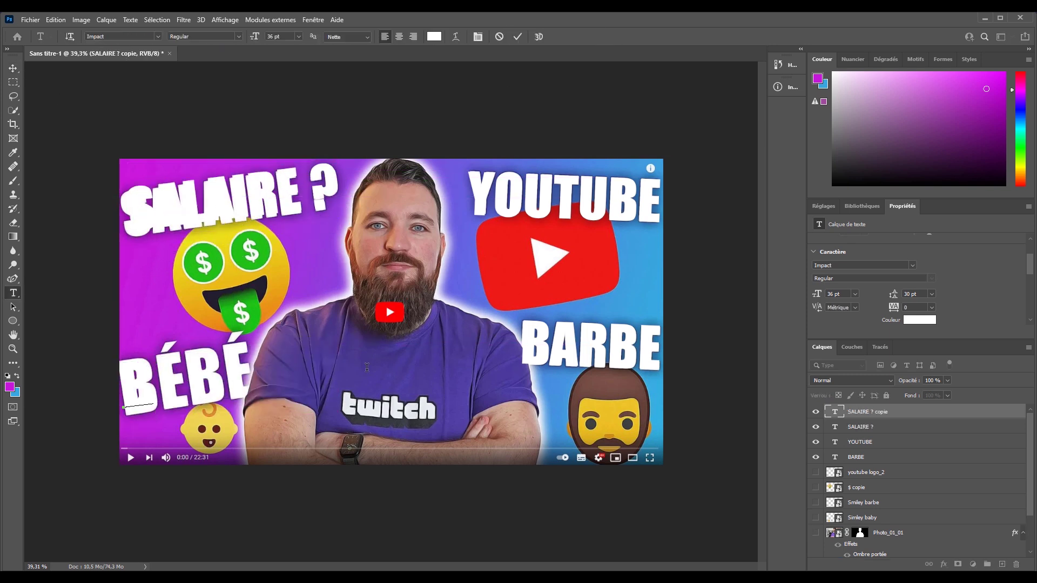
pyautogui.click(517, 37)
pyautogui.moveTo(190, 386)
pyautogui.mouseDown()
pyautogui.moveTo(194, 332)
pyautogui.moveTo(194, 394)
pyautogui.mouseUp()
# - Hide Miniature_ref_01 and show the gradient, photo, emoji and YouTube logo layers under the titles
pyautogui.scroll(-3, 835, 473)
pyautogui.click(816, 535)
pyautogui.click(815, 519)
pyautogui.click(815, 483)
pyautogui.moveTo(815, 474); pyautogui.dragTo(815, 423)
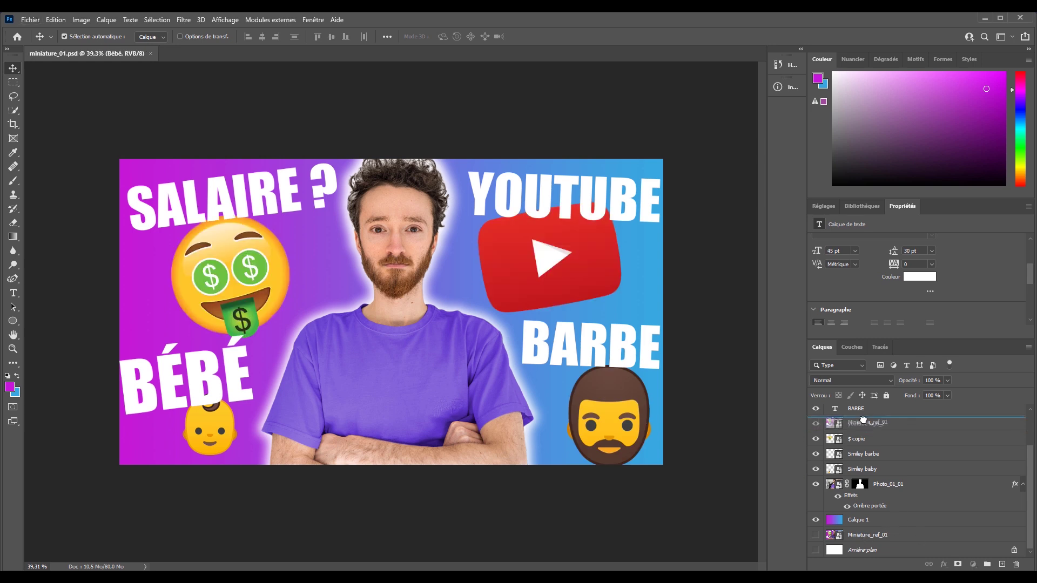
# - Move Miniature_ref_01 above all other layers and toggle its visibility to compare it with the recreated thumbnail
pyautogui.moveTo(867, 536); pyautogui.dragTo(862, 406)
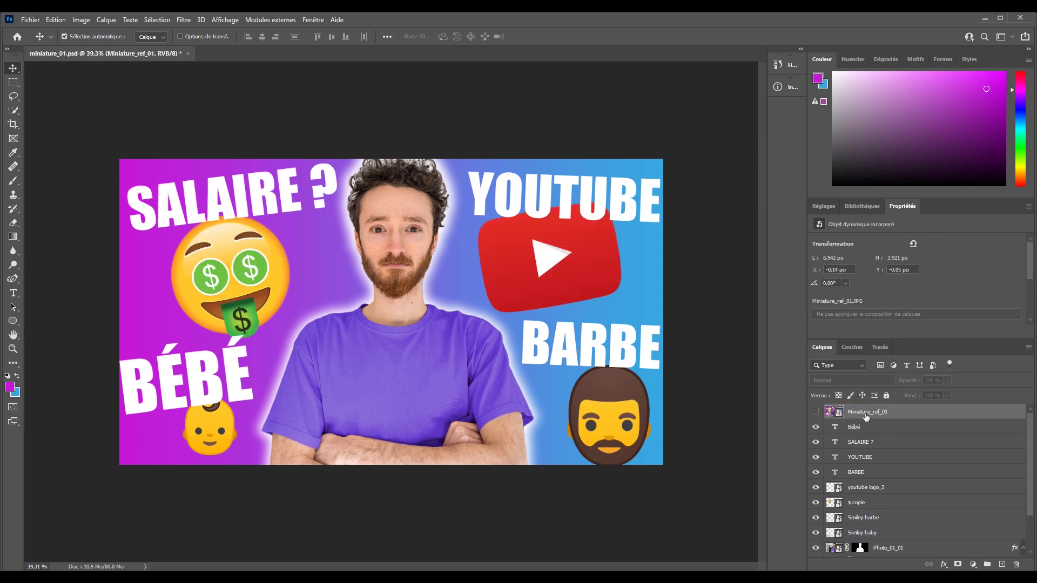
pyautogui.click(816, 412)
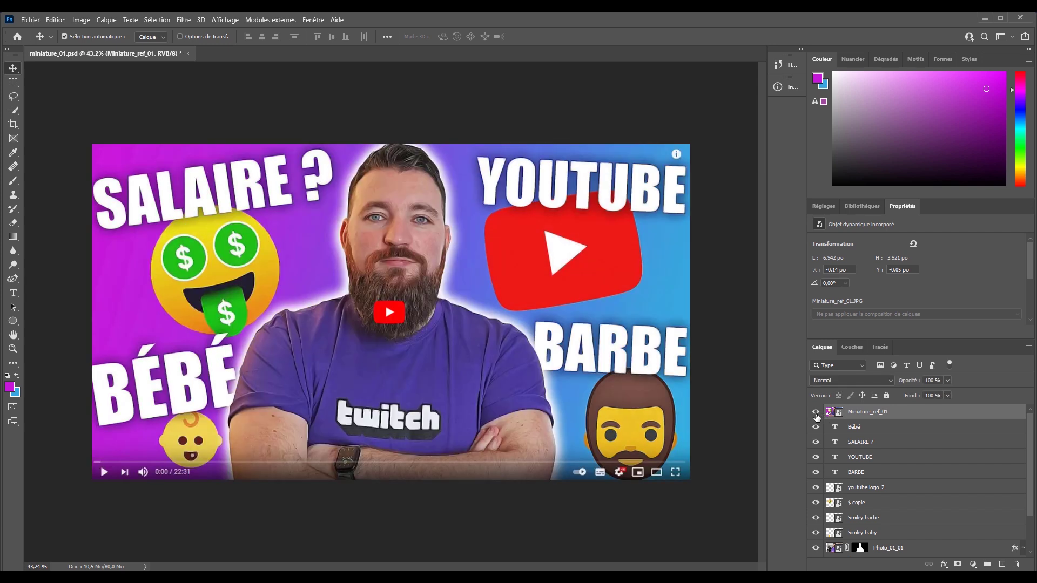
pyautogui.click(815, 412)
pyautogui.click(815, 412)
pyautogui.click(815, 412)
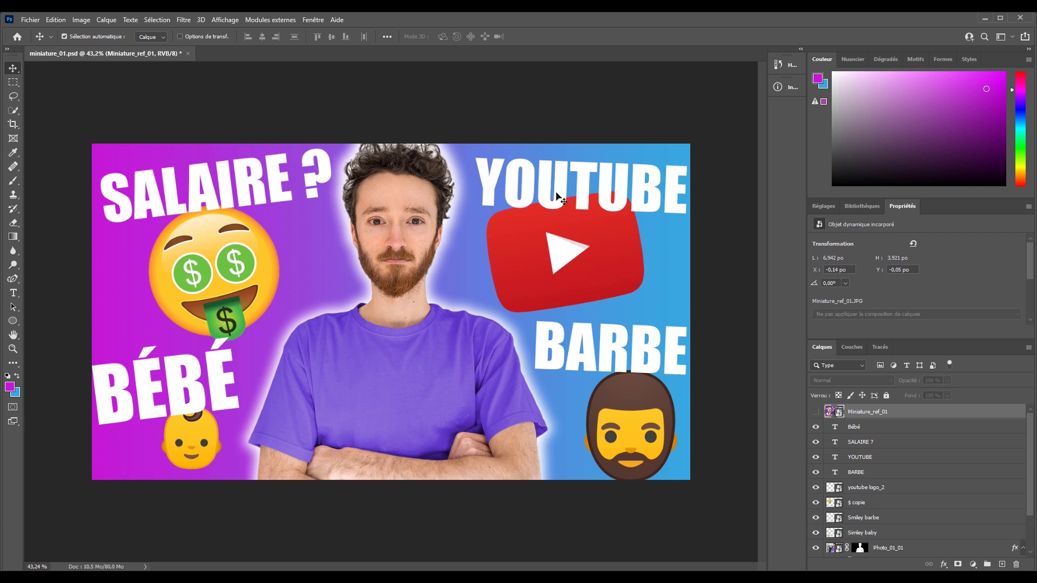
# - Give the YOUTUBE title a black drop shadow at 45% opacity, distance 0, 13% spread and 38 px size, and compare with Miniature_ref_01
pyautogui.click(915, 457)
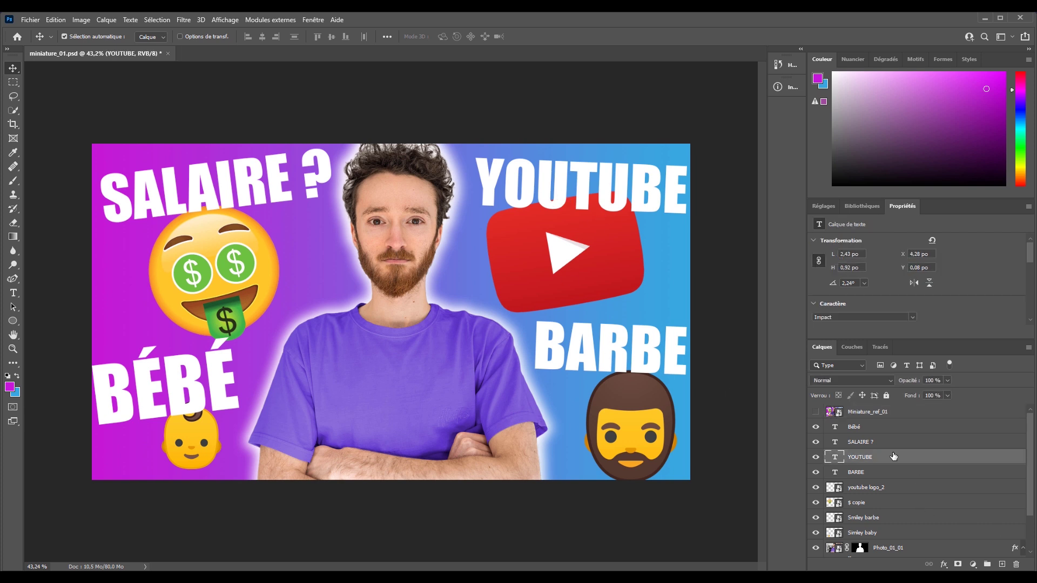
pyautogui.doubleClick(894, 456)
pyautogui.moveTo(654, 43); pyautogui.dragTo(833, 49)
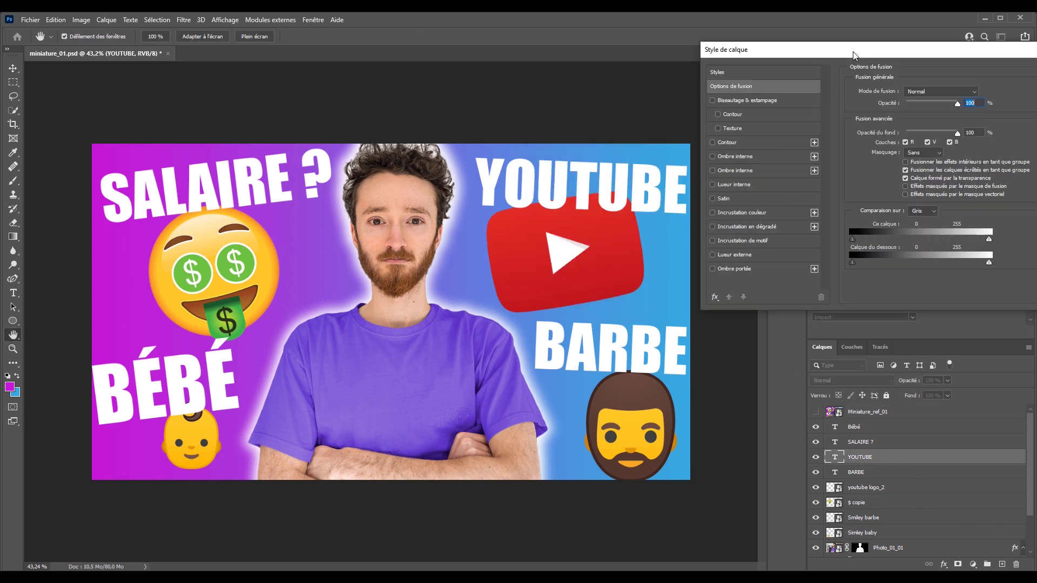
pyautogui.click(727, 271)
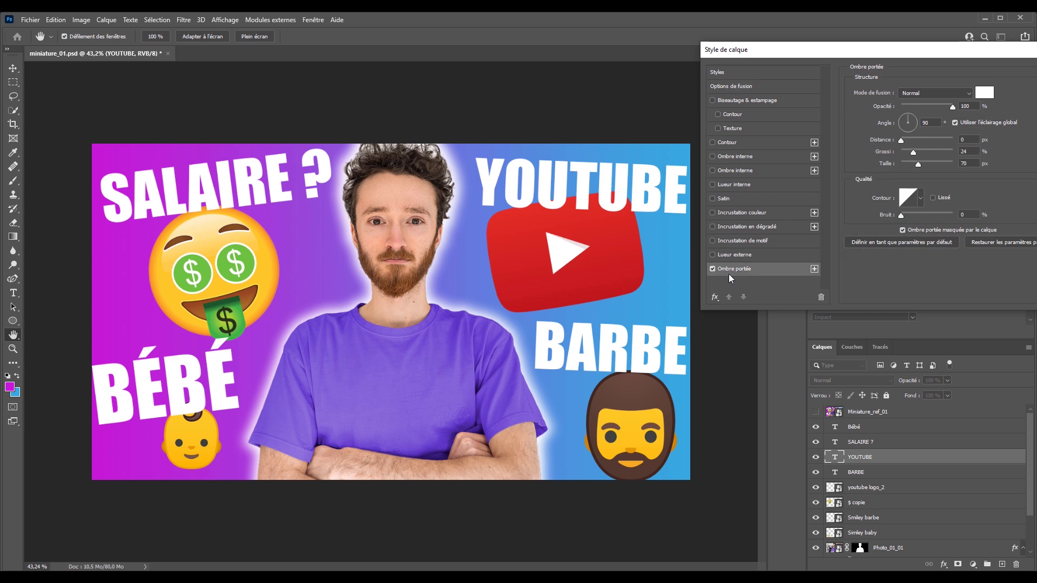
pyautogui.click(989, 92)
pyautogui.click(726, 379)
pyautogui.click(962, 241)
pyautogui.moveTo(953, 107); pyautogui.dragTo(945, 108)
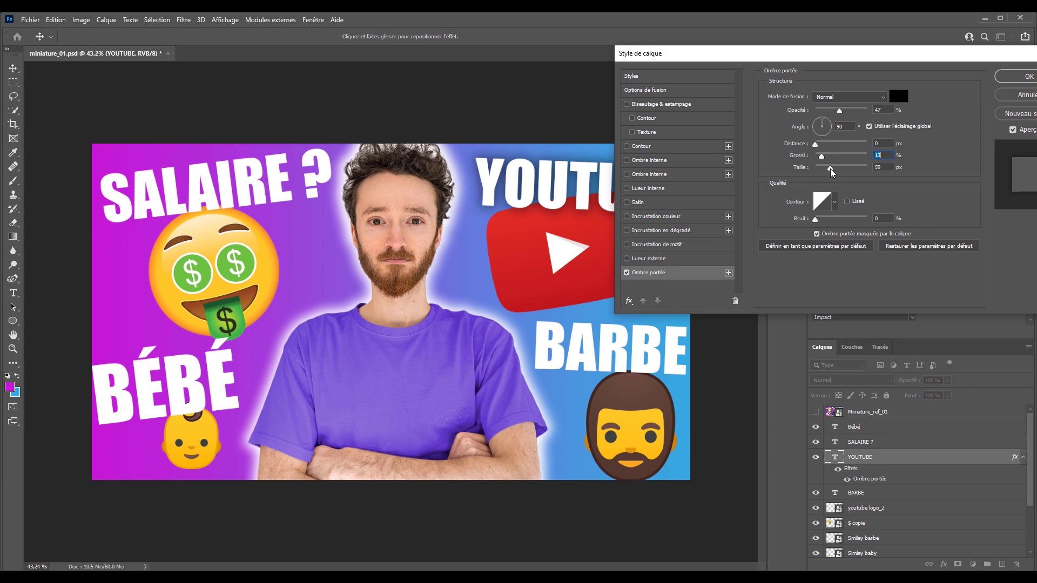
pyautogui.moveTo(849, 110); pyautogui.dragTo(838, 113)
pyautogui.moveTo(887, 59); pyautogui.dragTo(860, 61)
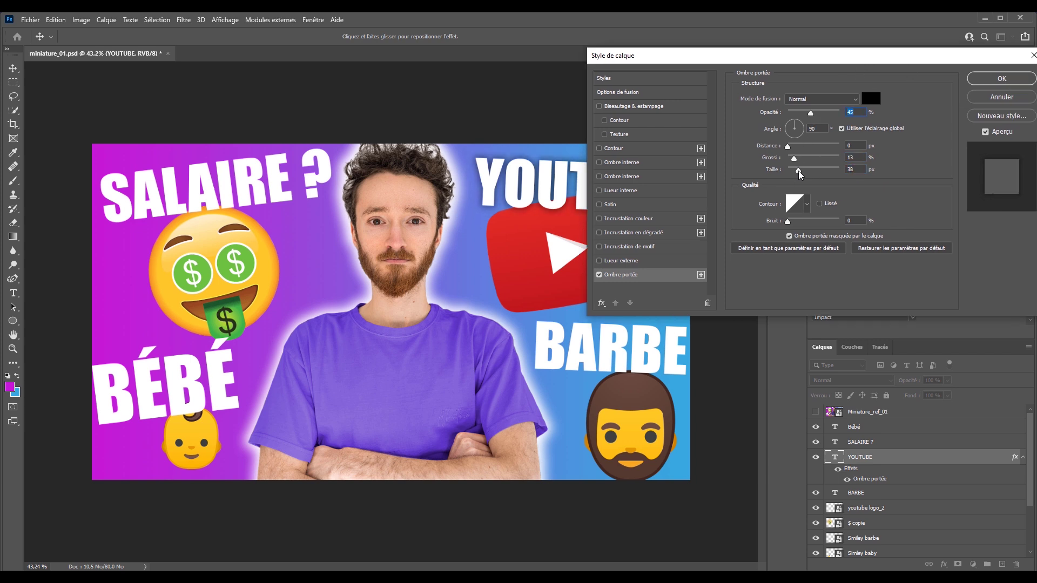
pyautogui.click(1001, 79)
pyautogui.click(815, 412)
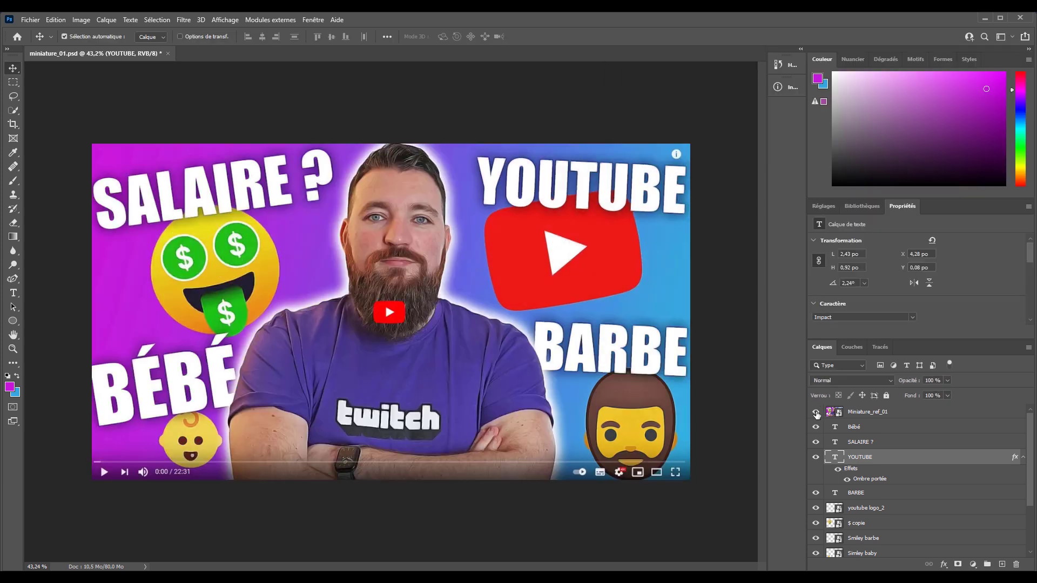
pyautogui.click(815, 413)
# - Add a black 2 px inside stroke to the YOUTUBE title alongside its drop shadow
pyautogui.press('t')
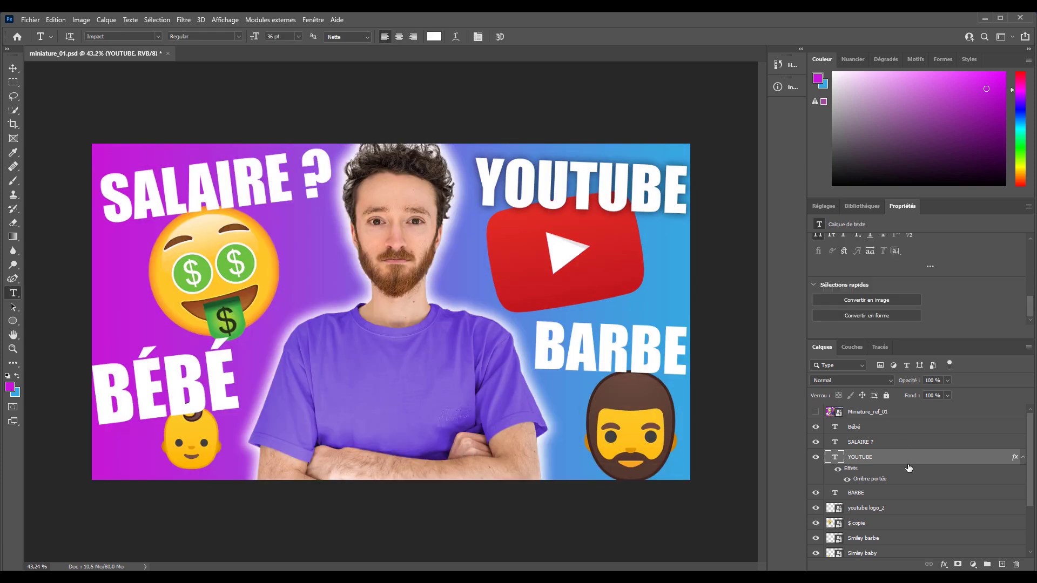
pyautogui.doubleClick(909, 460)
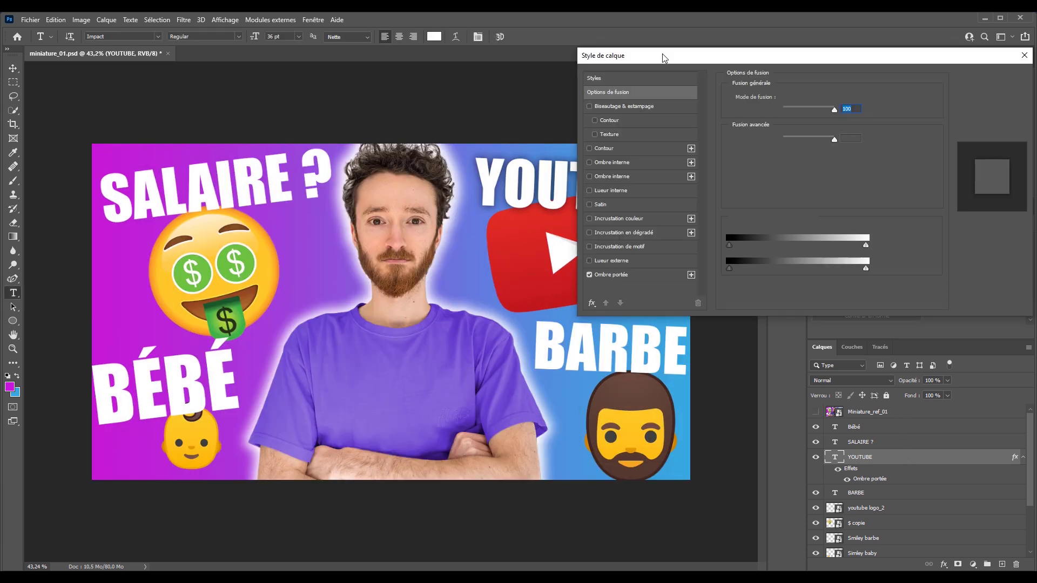
pyautogui.moveTo(647, 52); pyautogui.dragTo(690, 237)
pyautogui.click(633, 329)
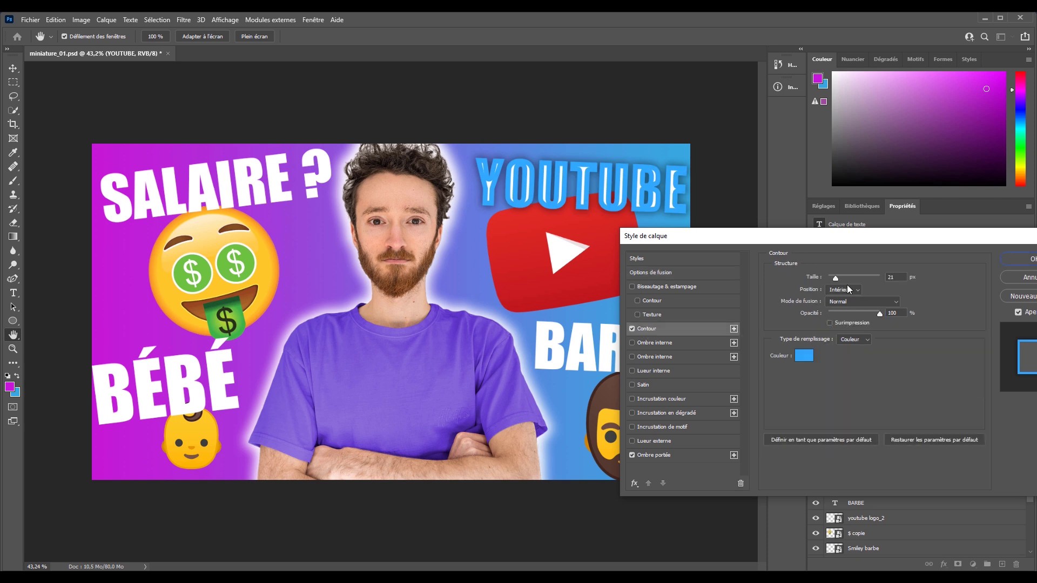
pyautogui.click(805, 358)
pyautogui.click(801, 380)
pyautogui.click(948, 241)
pyautogui.moveTo(828, 279); pyautogui.dragTo(829, 280)
pyautogui.press('Return')
# - Apply the 2 px black inside stroke and the drop shadow to the BARBE title and collapse its effects list
pyautogui.doubleClick(928, 472)
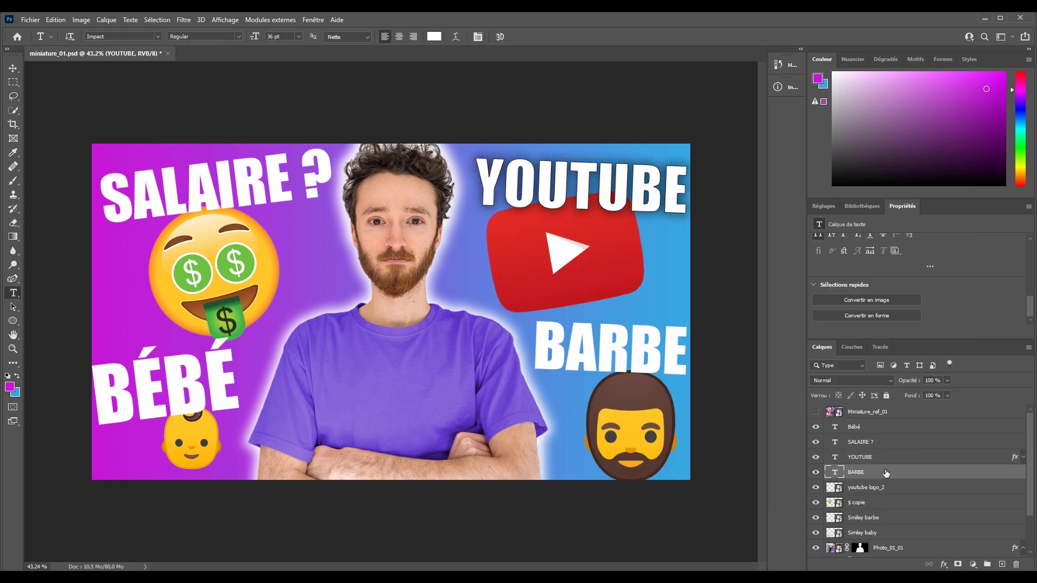
pyautogui.click(519, 330)
pyautogui.click(520, 456)
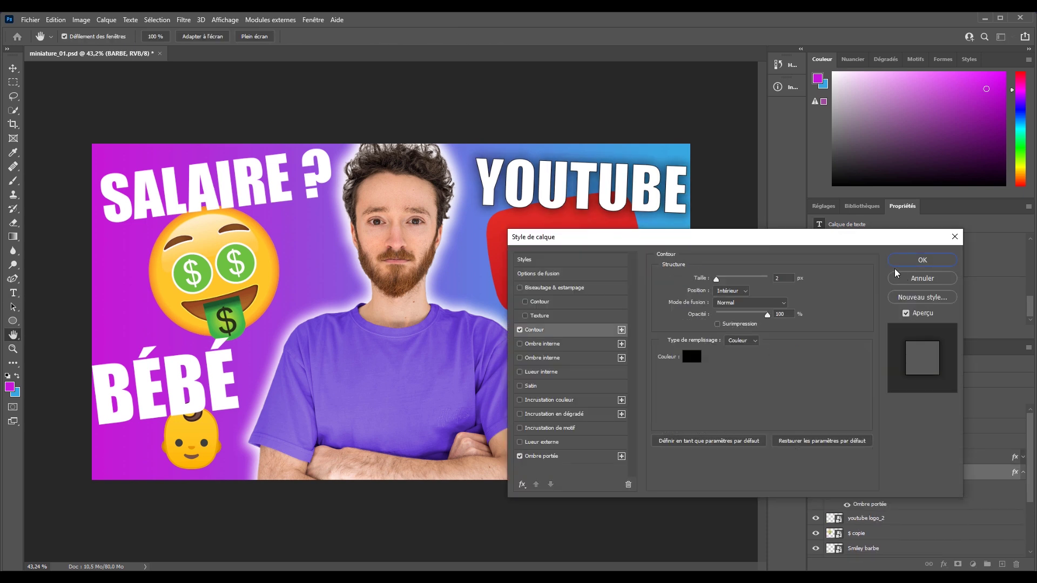
pyautogui.click(922, 260)
pyautogui.click(1023, 471)
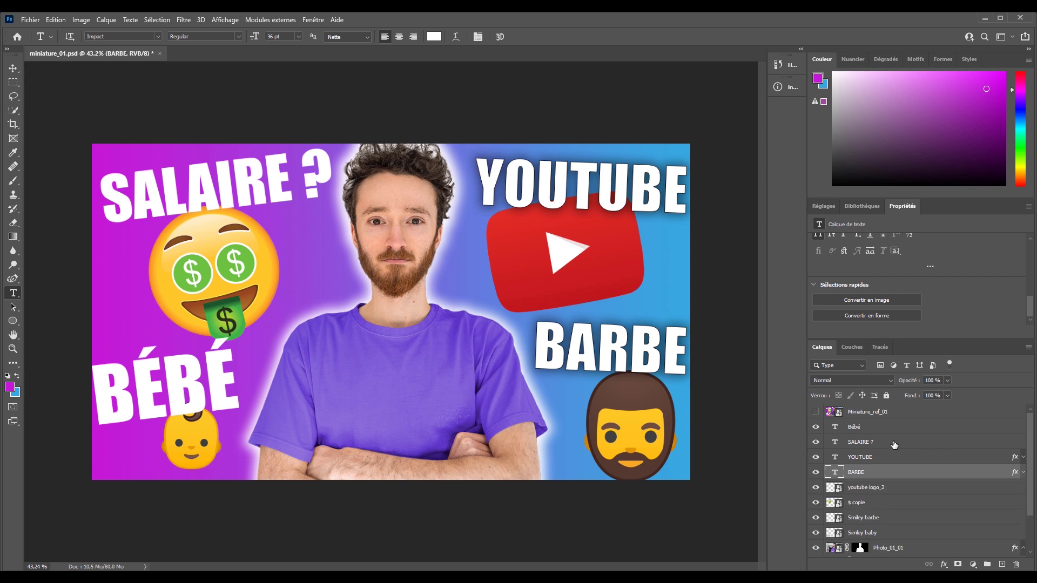
# - Apply the same stroke and drop shadow to the SALAIRE ? title and collapse its effects list
pyautogui.doubleClick(912, 442)
pyautogui.click(519, 330)
pyautogui.click(519, 455)
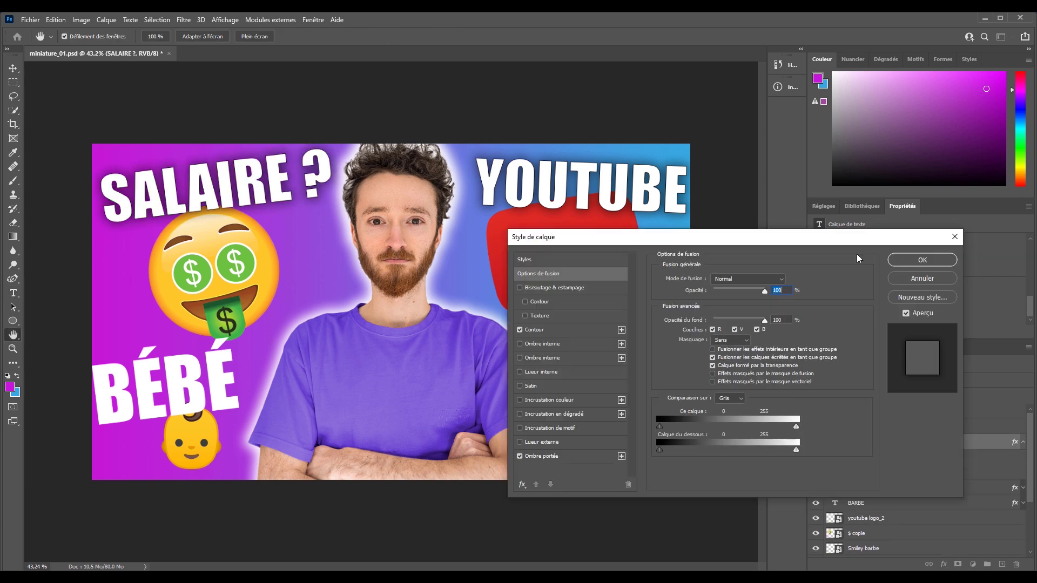
pyautogui.click(922, 260)
pyautogui.click(1023, 441)
# - Apply the same stroke and drop shadow to the Bébé title and compare the result with Miniature_ref_01
pyautogui.doubleClick(912, 427)
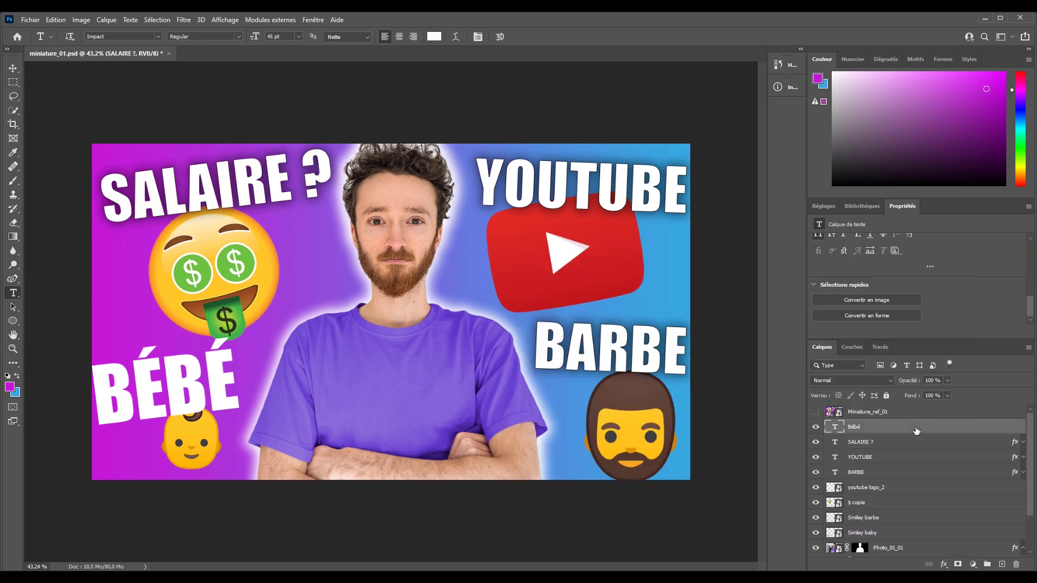
pyautogui.click(519, 330)
pyautogui.click(520, 456)
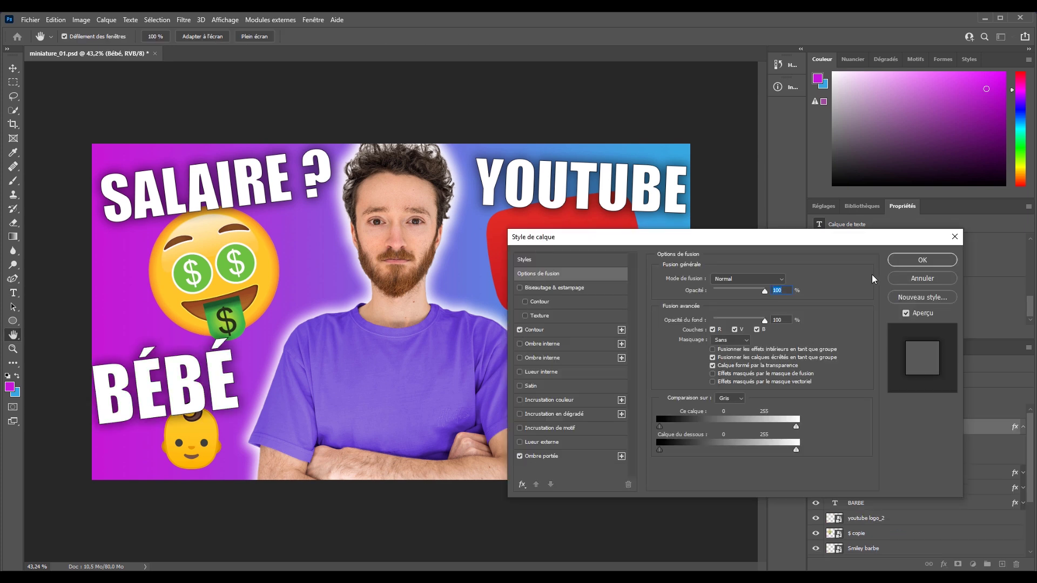
pyautogui.click(922, 259)
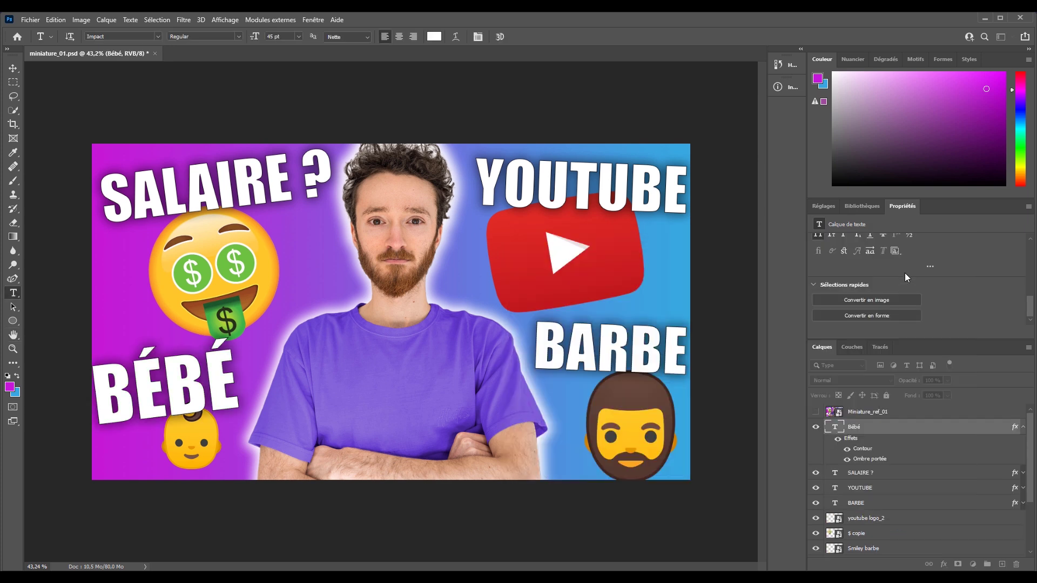
pyautogui.click(1022, 426)
pyautogui.click(816, 412)
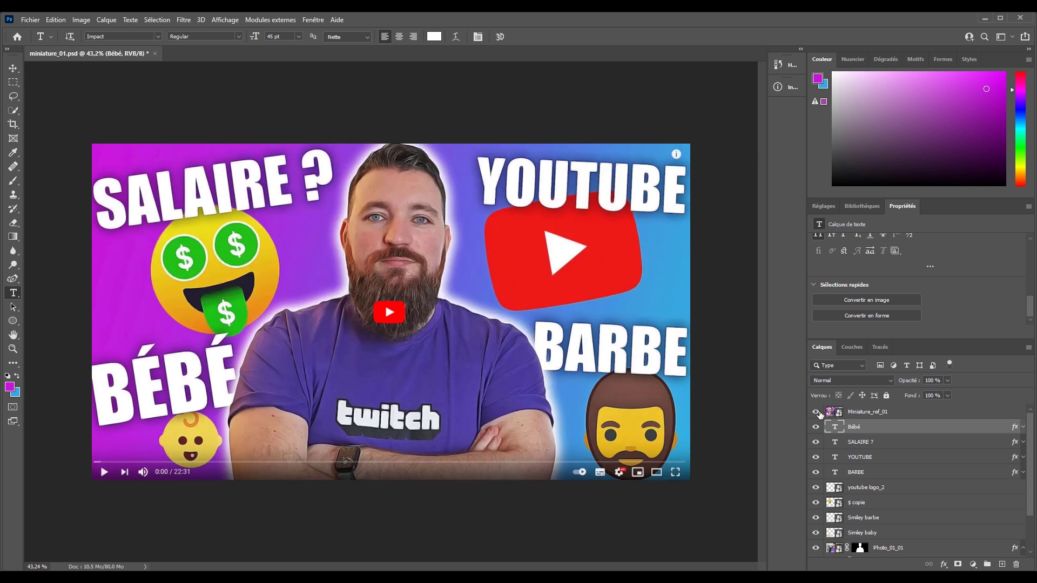
pyautogui.click(818, 413)
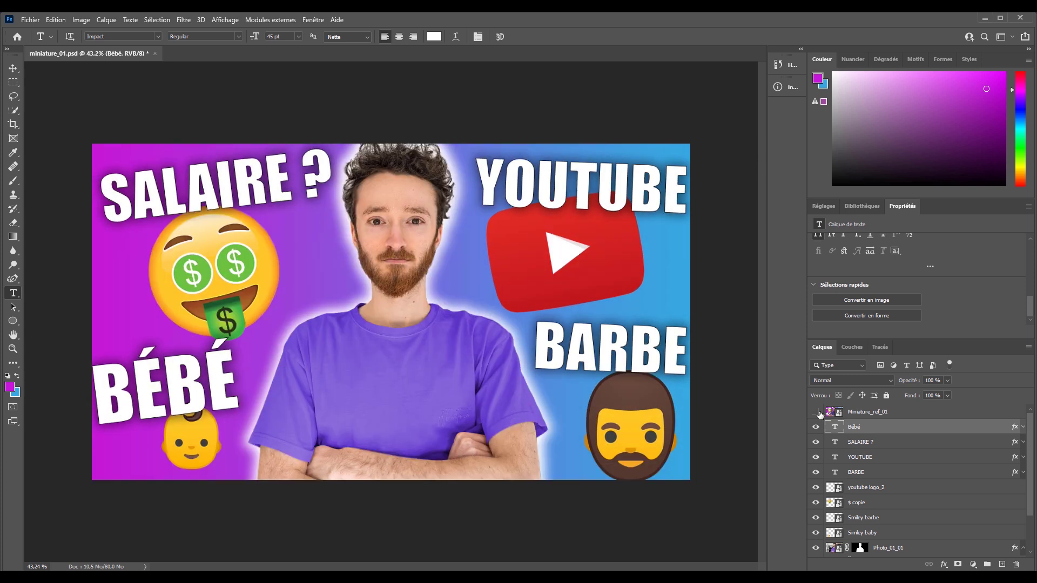
# - Add a Levels adjustment layer directly above Photo_01_01 and lower its white input level to 229
pyautogui.press('v')
pyautogui.hotkey('ctrl', '-')
pyautogui.scroll(-2, 883, 446)
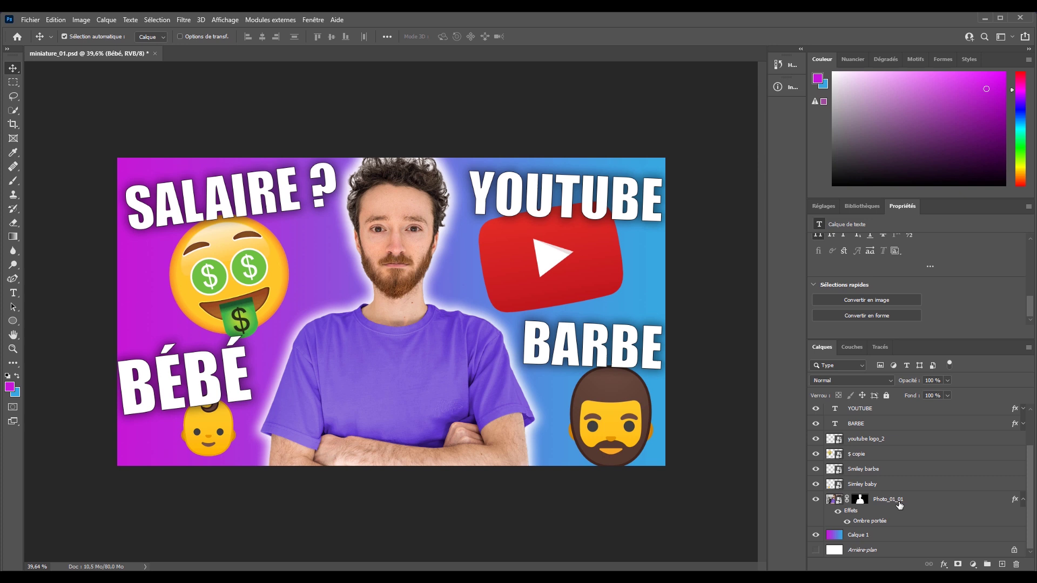
pyautogui.click(899, 505)
pyautogui.click(972, 564)
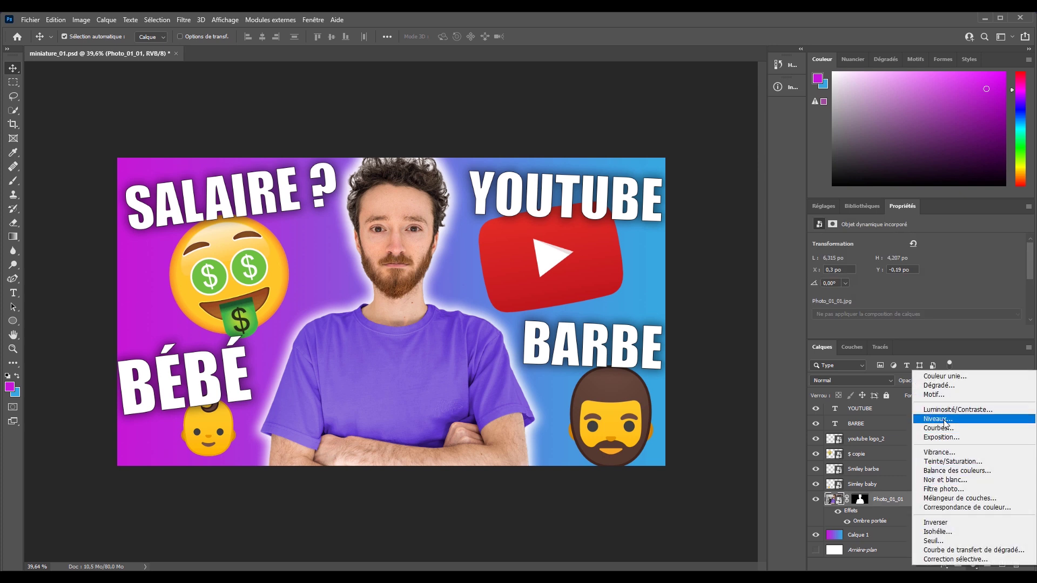
pyautogui.click(936, 419)
pyautogui.scroll(-3, 1026, 281)
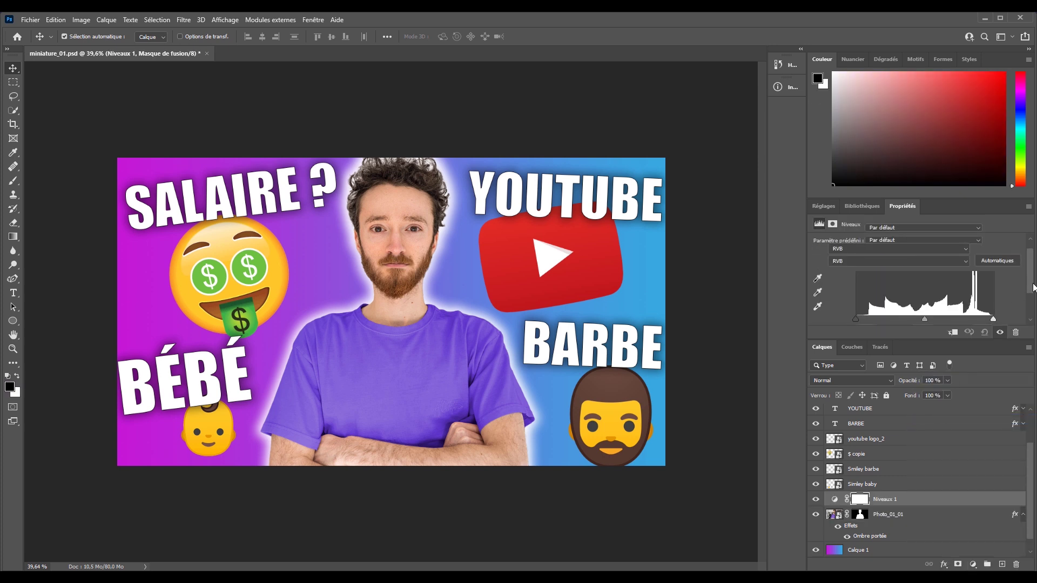
pyautogui.moveTo(993, 277)
pyautogui.mouseDown()
pyautogui.moveTo(970, 278)
pyautogui.moveTo(982, 278)
pyautogui.moveTo(980, 288)
pyautogui.mouseUp()
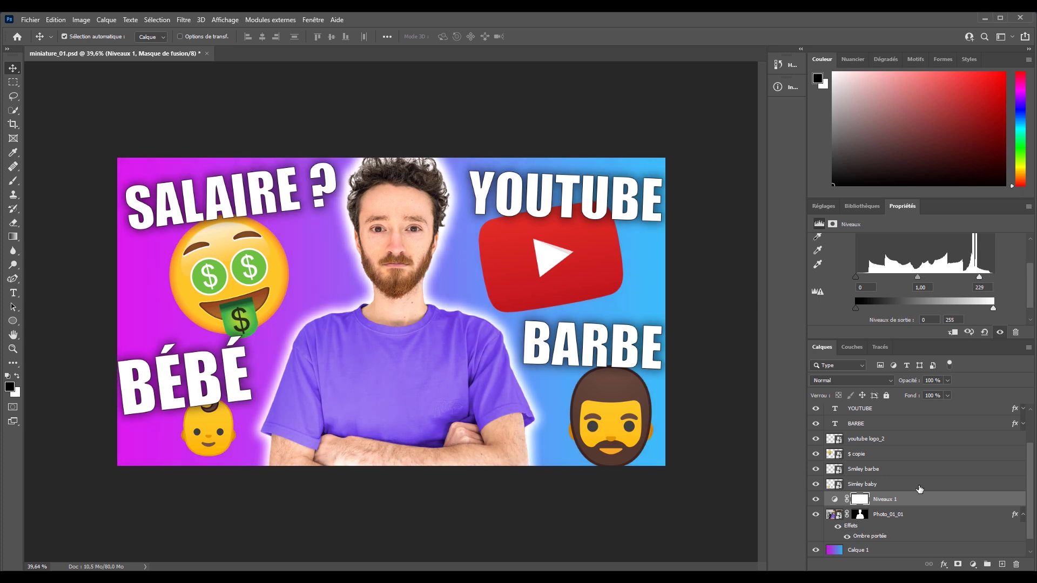
# - Clip the Levels adjustment to Photo_01_01 and set its input levels to 2, 0.94 and 228, with output black at 4
pyautogui.click(952, 333)
pyautogui.moveTo(919, 278)
pyautogui.mouseDown()
pyautogui.moveTo(908, 280)
pyautogui.moveTo(921, 285)
pyautogui.mouseUp()
pyautogui.moveTo(856, 277); pyautogui.dragTo(857, 308)
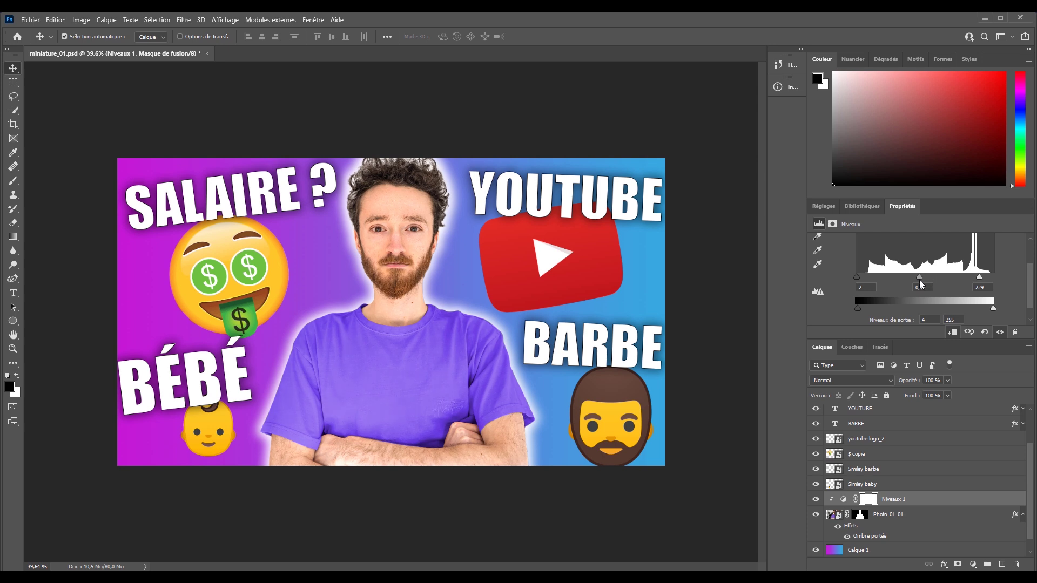
pyautogui.moveTo(978, 277); pyautogui.dragTo(978, 277)
# - Add a clipped Hue/Saturation adjustment with Reds at hue -2, saturation -9, lightness +1, and set the Levels white input to 233
pyautogui.click(973, 564)
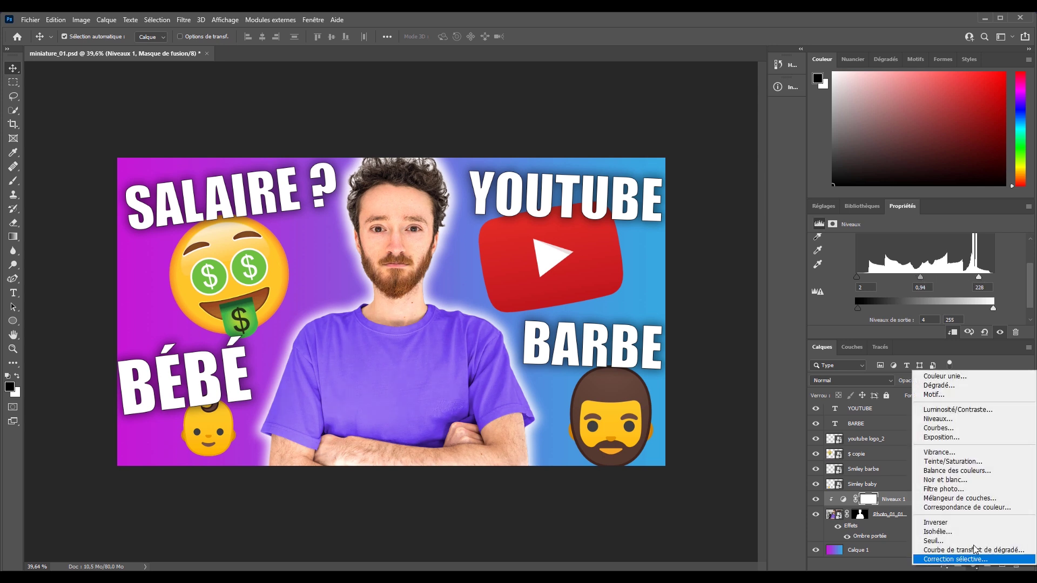
pyautogui.click(948, 457)
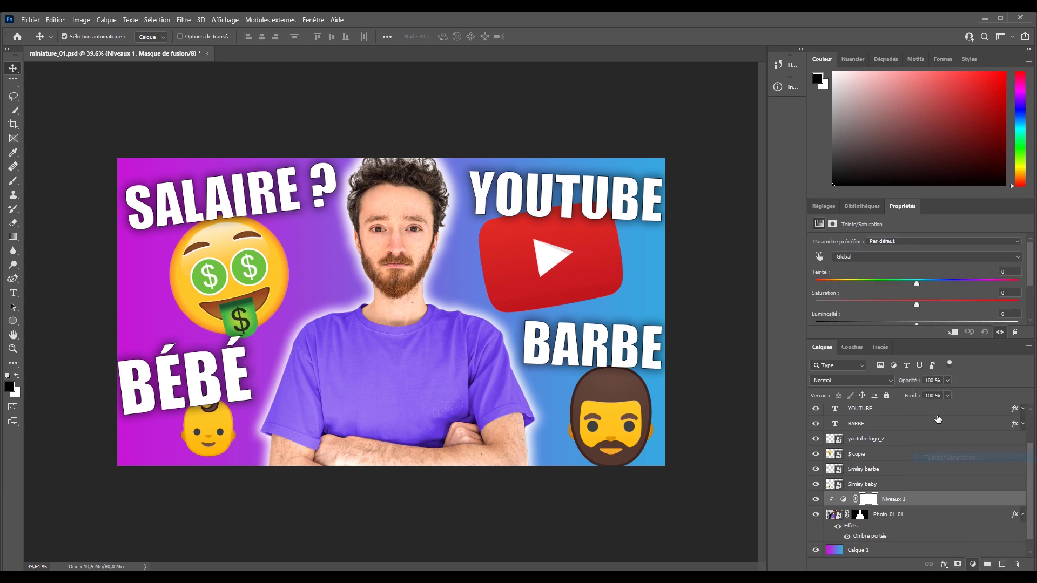
pyautogui.click(819, 257)
pyautogui.click(388, 204)
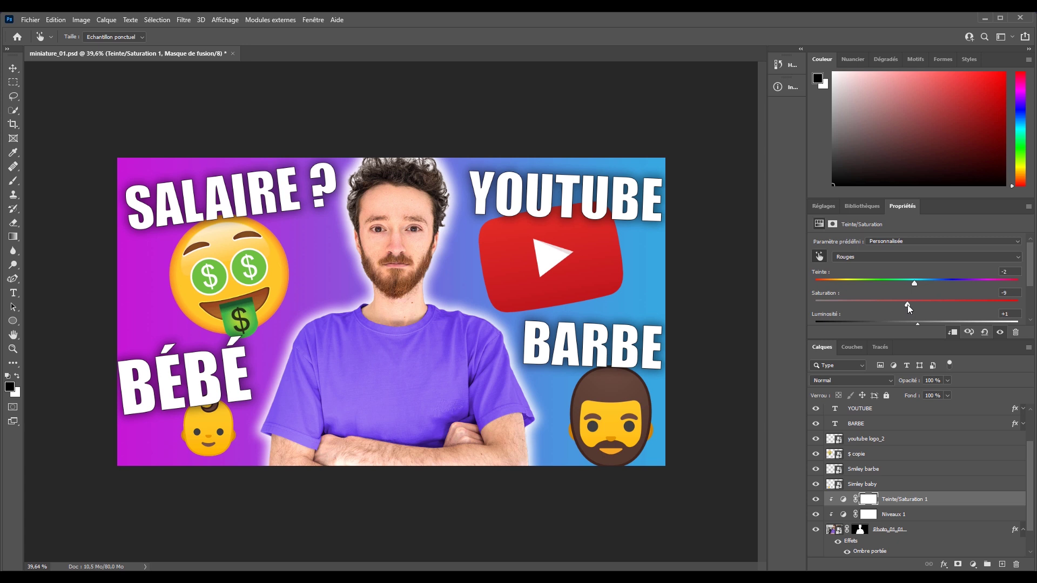
pyautogui.click(843, 513)
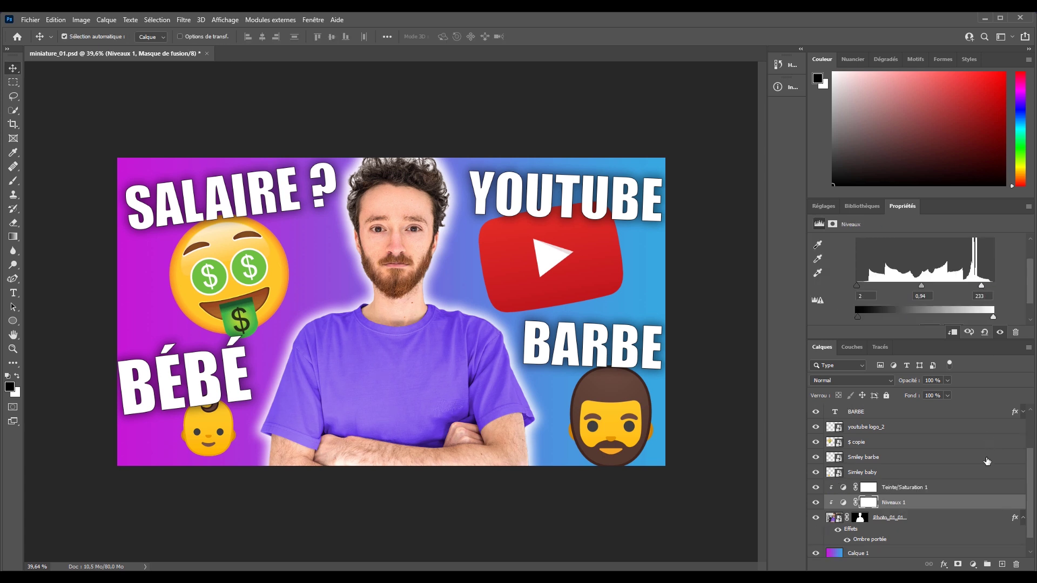
# - Toggle Miniature_ref_01 to compare the finished thumbnail with the reference, leaving the reference hidden
pyautogui.scroll(3, 951, 464)
pyautogui.keyDown('alt'); pyautogui.click(815, 412); pyautogui.keyUp('alt')
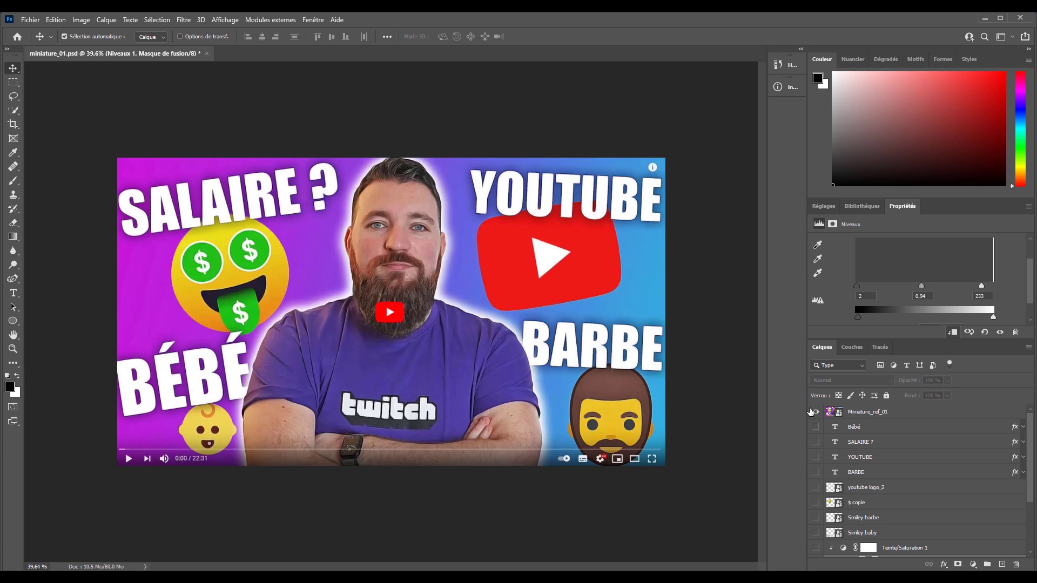
pyautogui.keyDown('alt'); pyautogui.click(815, 412); pyautogui.keyUp('alt')
pyautogui.scroll(2, 594, 383)
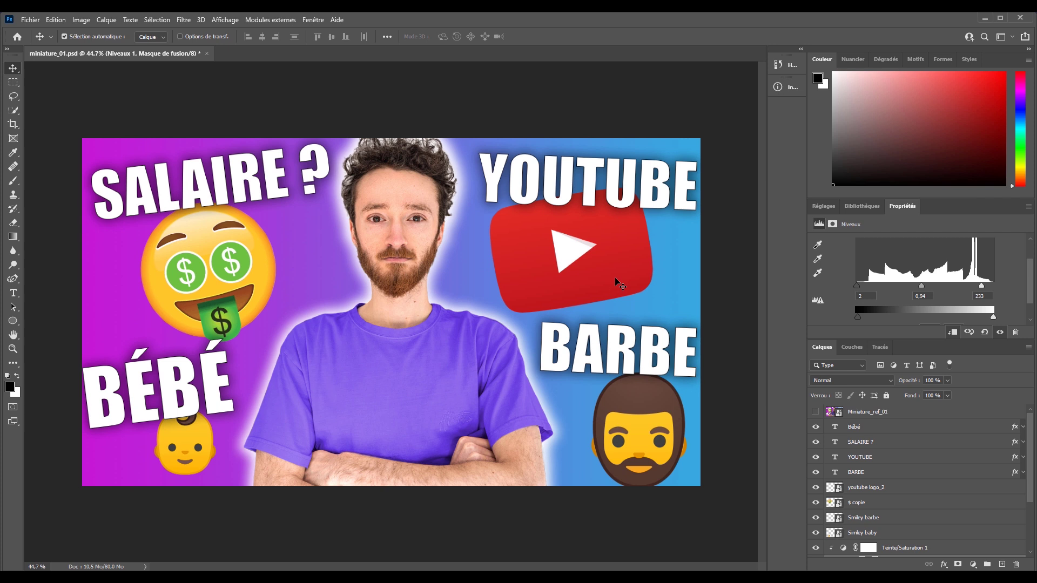
pyautogui.click(816, 411)
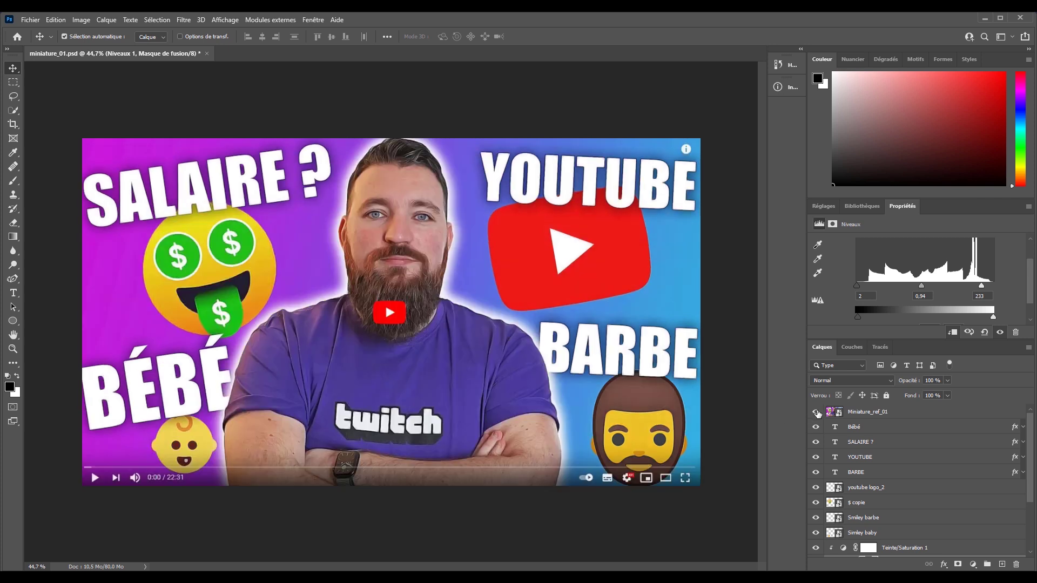
pyautogui.click(816, 412)
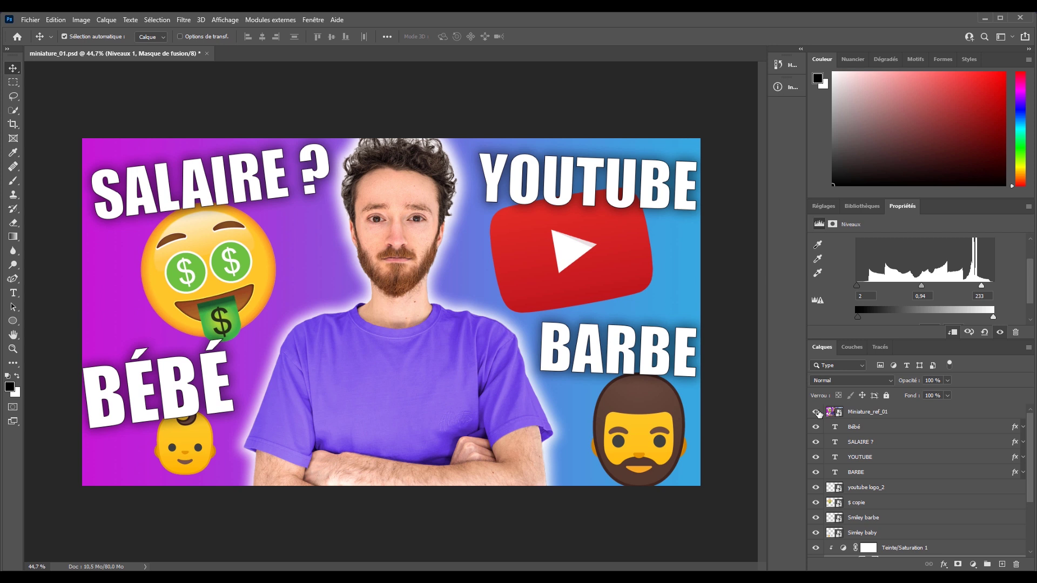
# - In the second thumbnail document, examine Miniature_ref_02, hide it and select the SUJET photo layer
pyautogui.click(816, 411)
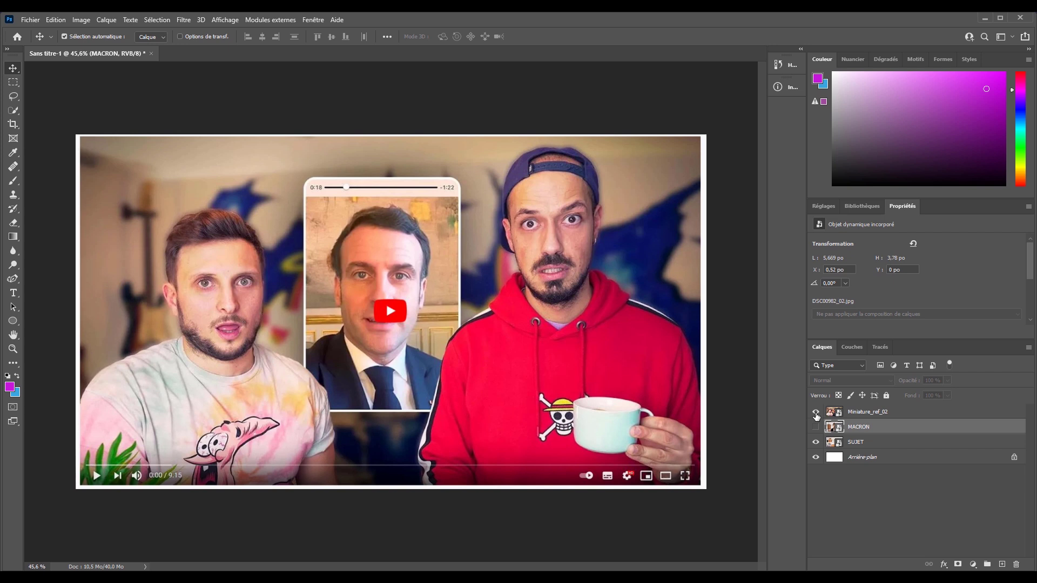
pyautogui.scroll(1, 679, 411)
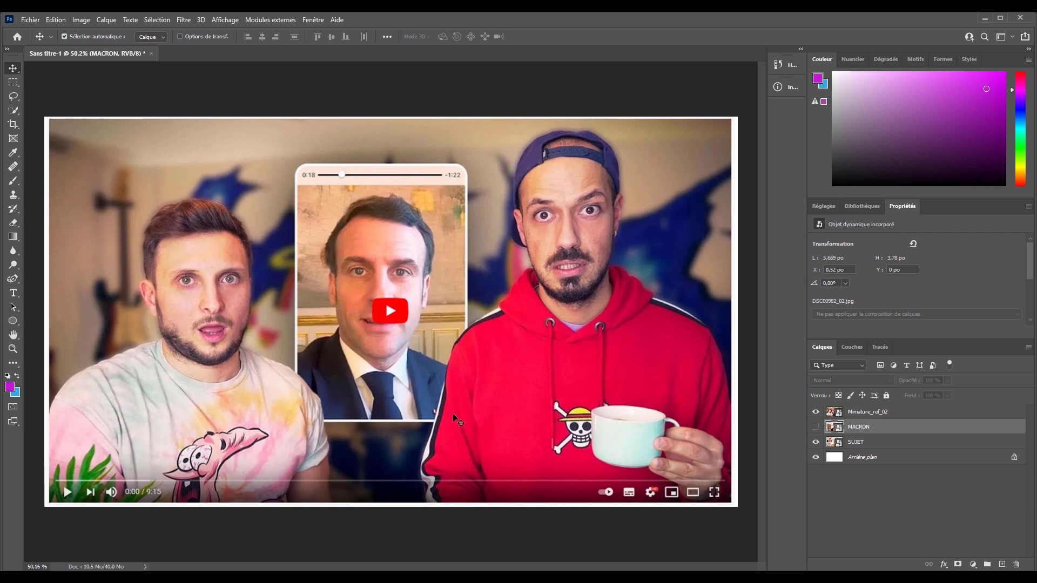
pyautogui.click(815, 411)
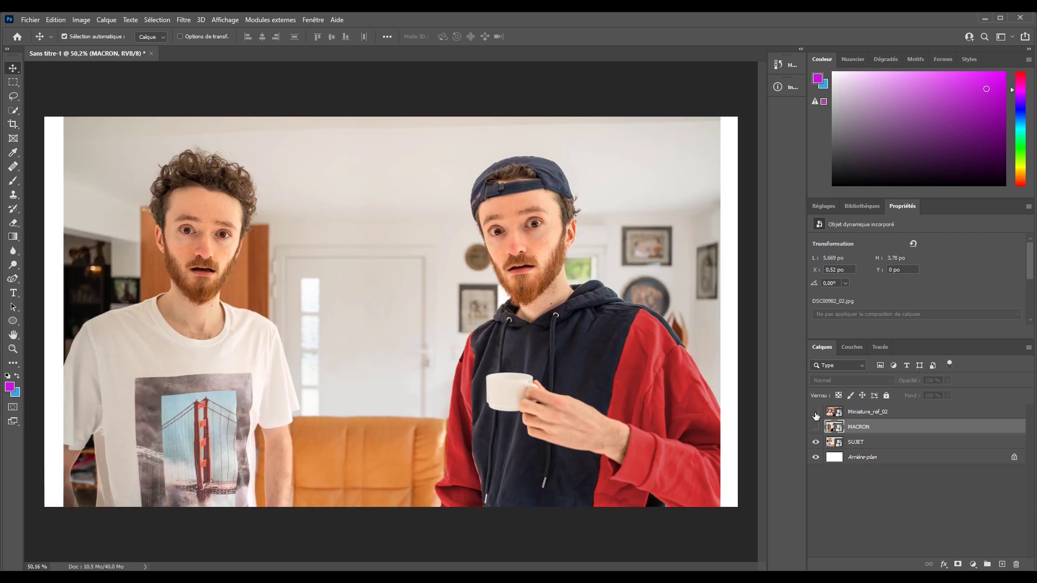
pyautogui.scroll(-1, 593, 368)
pyautogui.click(542, 346)
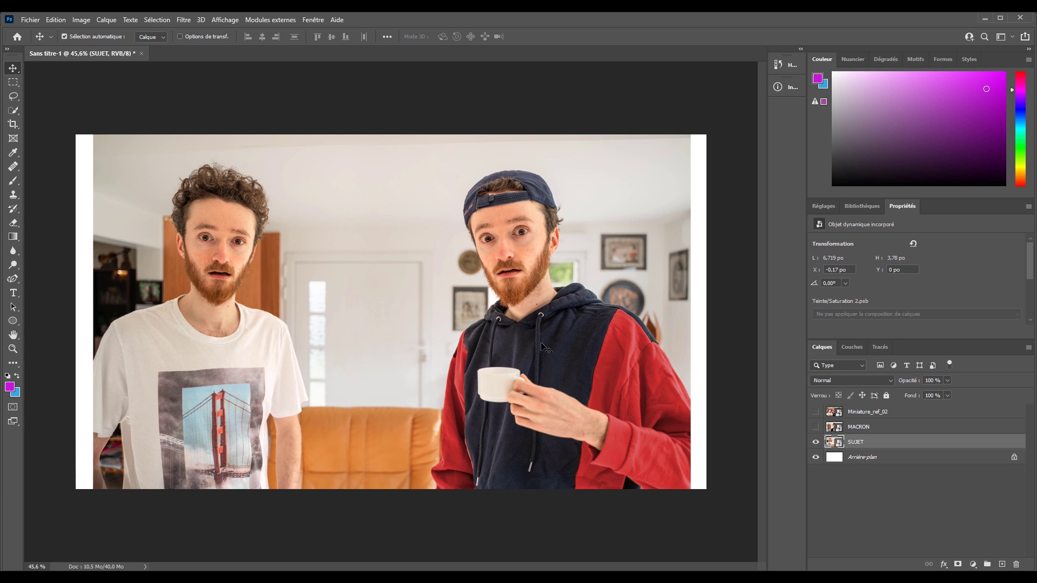
# - Enlarge the SUJET photo to 106.30% and nudge it sideways until it covers the whole canvas
pyautogui.hotkey('ctrl', 't')
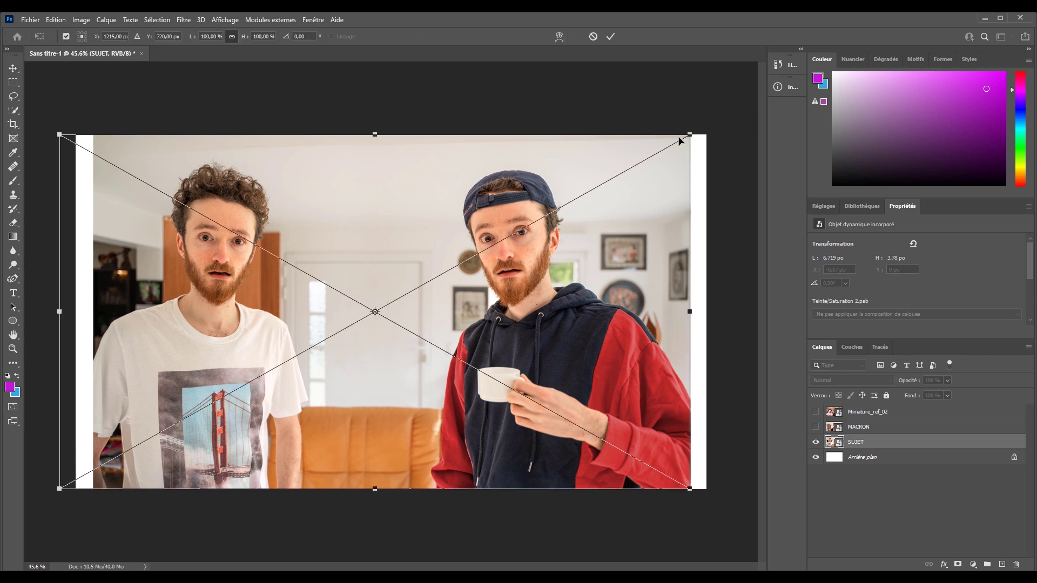
pyautogui.moveTo(694, 136); pyautogui.dragTo(712, 119)
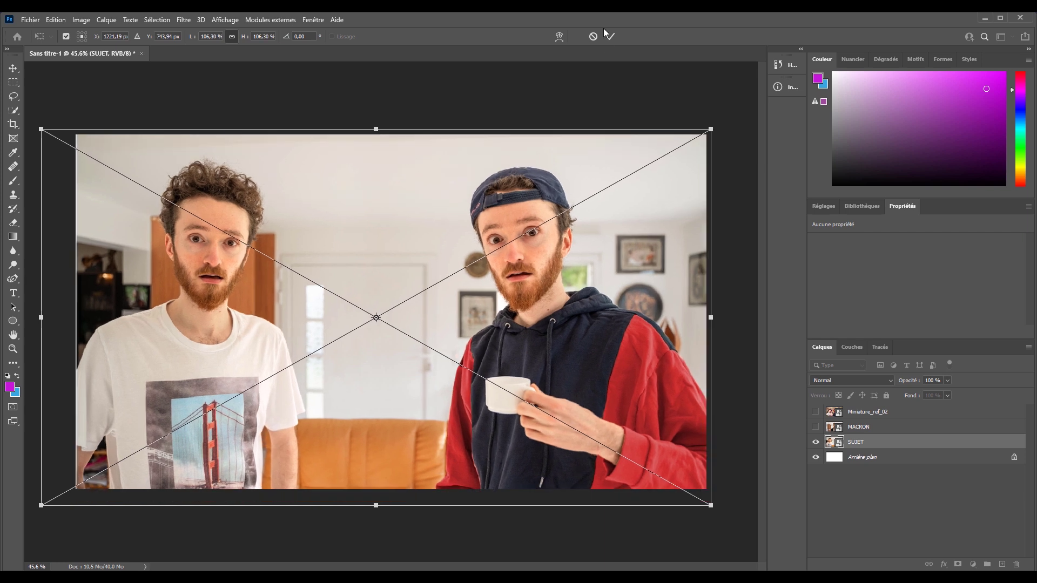
pyautogui.click(609, 35)
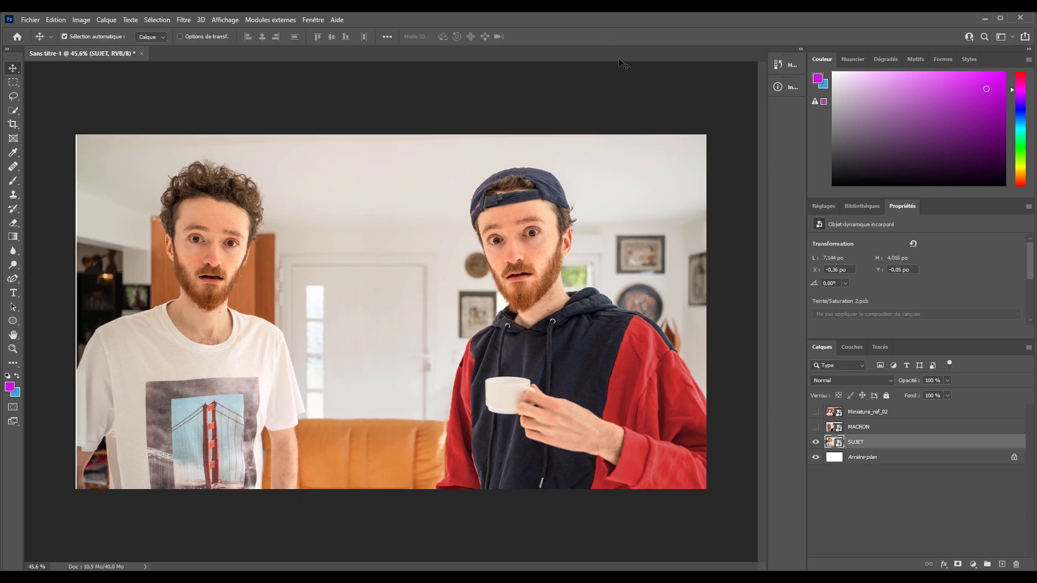
pyautogui.press('Left')
pyautogui.click(815, 427)
pyautogui.click(815, 427)
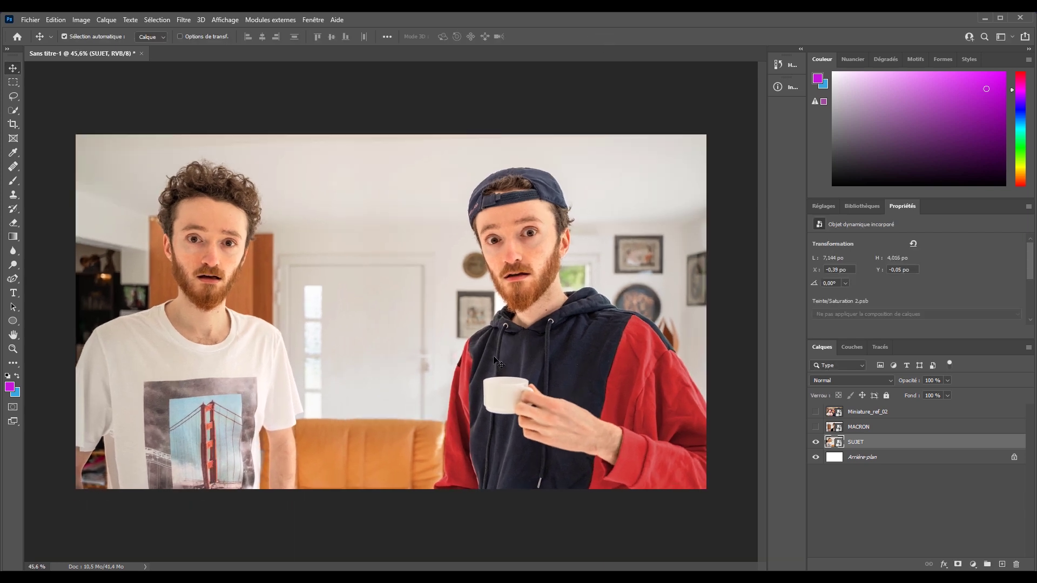
# - Duplicate the SUJET layer and select both men on the copy, cleaning up the selection beside the T-shirt man's arm
pyautogui.hotkey('ctrl', 'j')
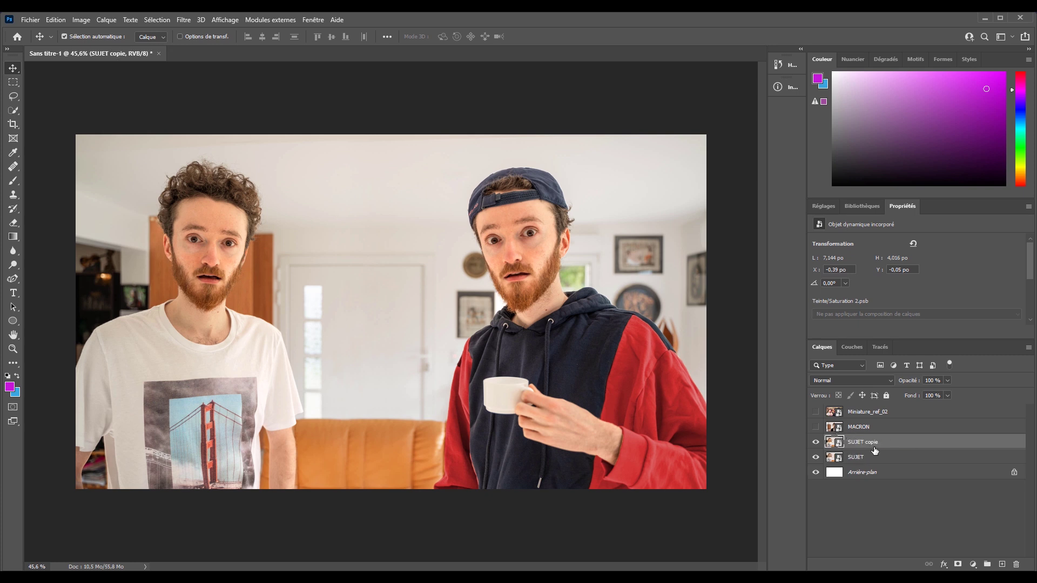
pyautogui.click(16, 112)
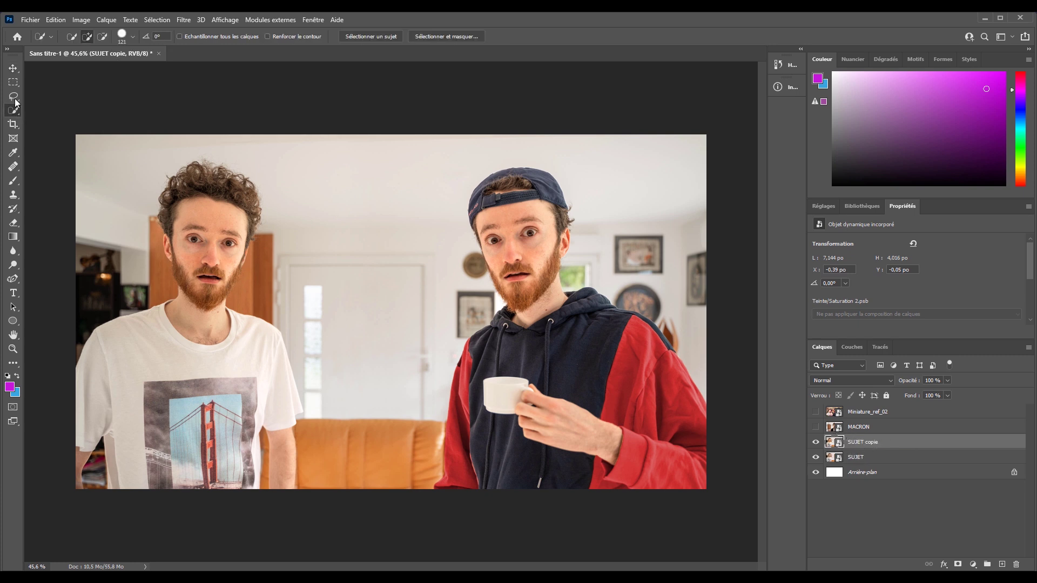
pyautogui.moveTo(220, 224)
pyautogui.mouseDown()
pyautogui.moveTo(232, 206)
pyautogui.moveTo(212, 204)
pyautogui.moveTo(211, 281)
pyautogui.mouseUp()
pyautogui.hotkey('ctrl', 'd')
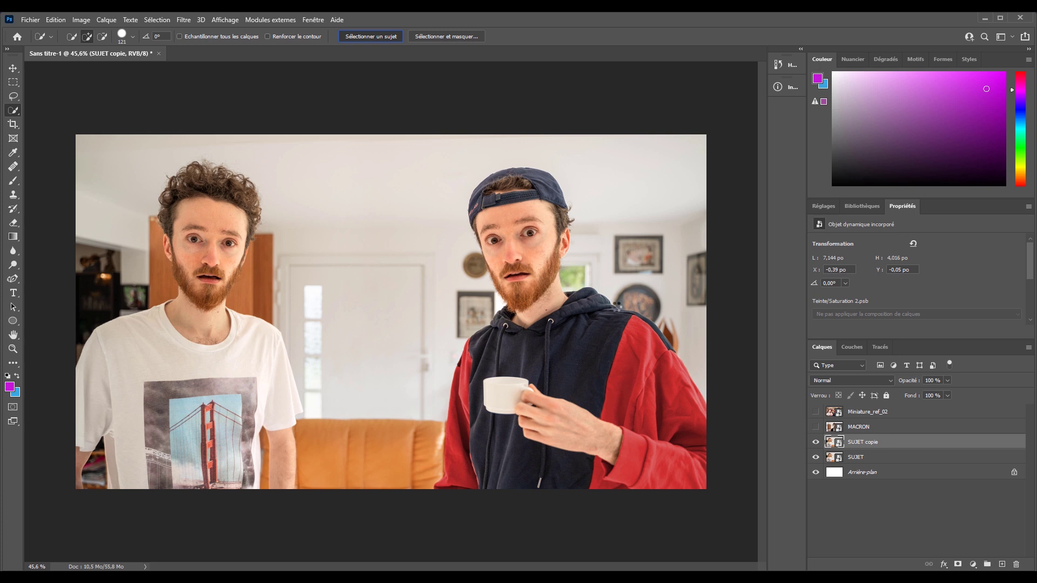
pyautogui.moveTo(96, 473); pyautogui.dragTo(83, 474)
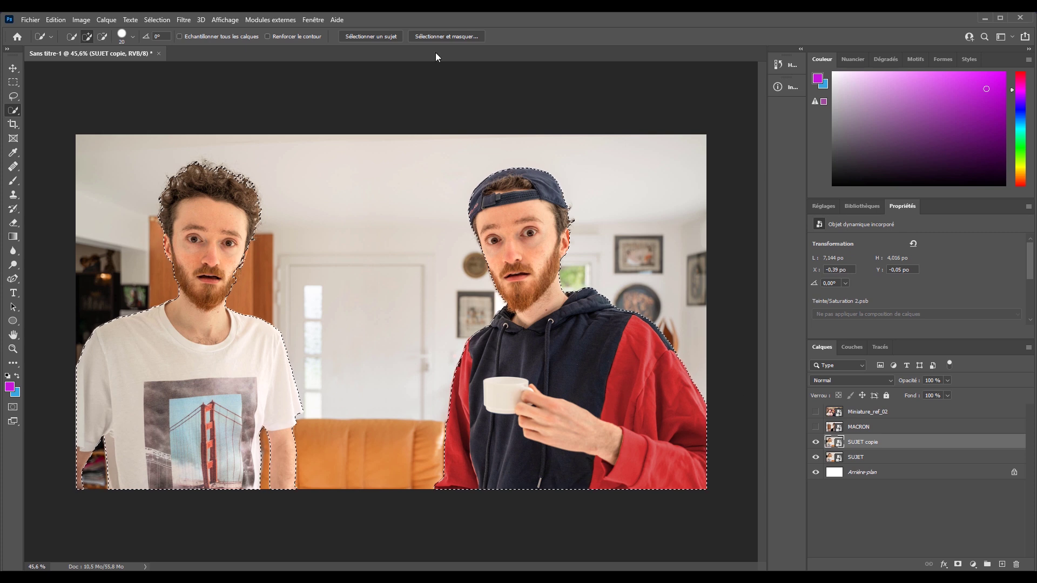
# - Refine the selection of the two men with Select and Mask and output it as a layer mask
pyautogui.click(442, 36)
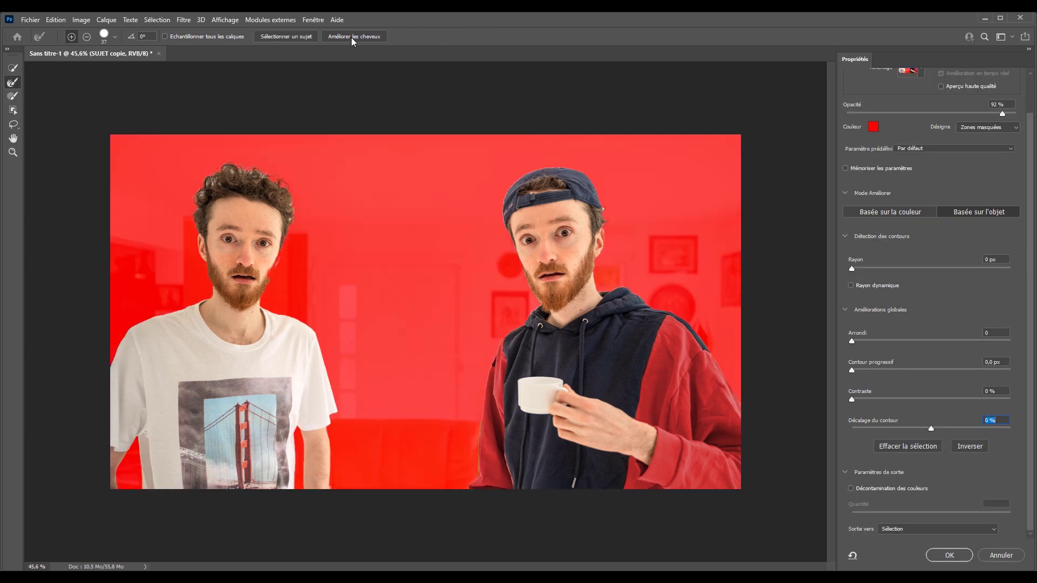
pyautogui.click(936, 529)
pyautogui.click(918, 537)
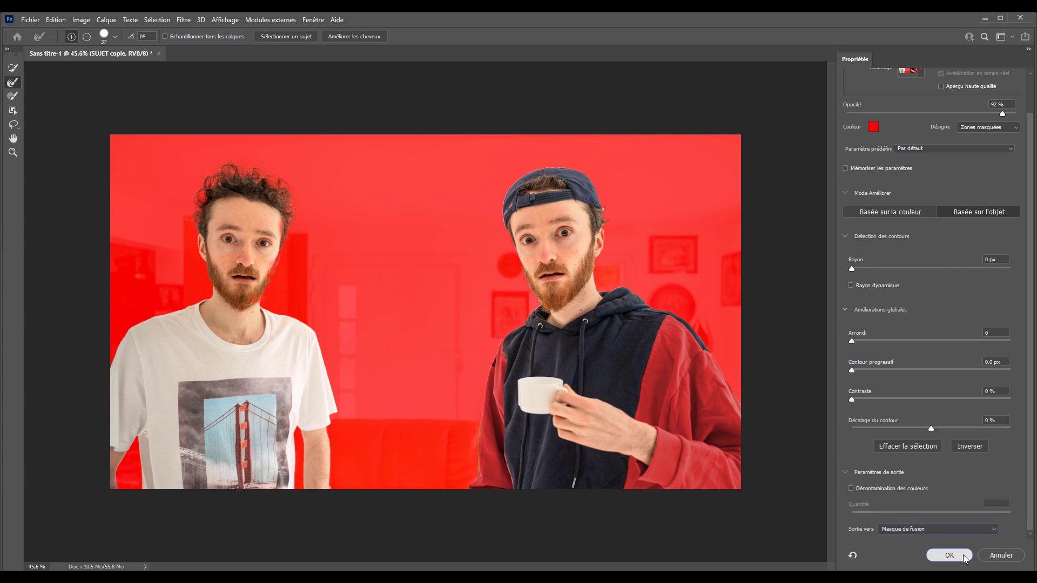
pyautogui.click(963, 555)
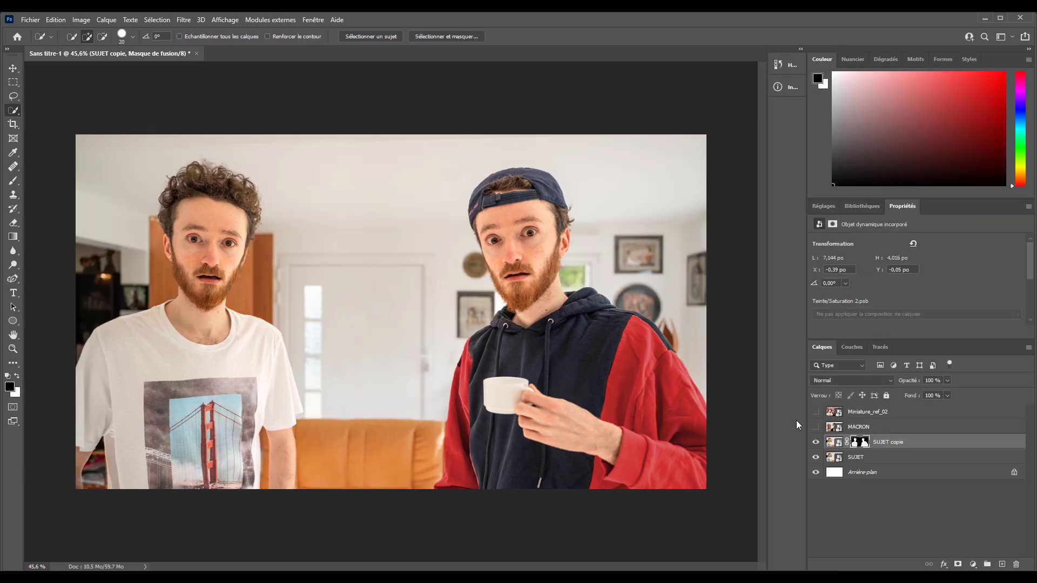
# - Apply a Gaussian Blur with a 12.5 pixel radius to the original SUJET layer and collapse its smart filter list
pyautogui.click(15, 68)
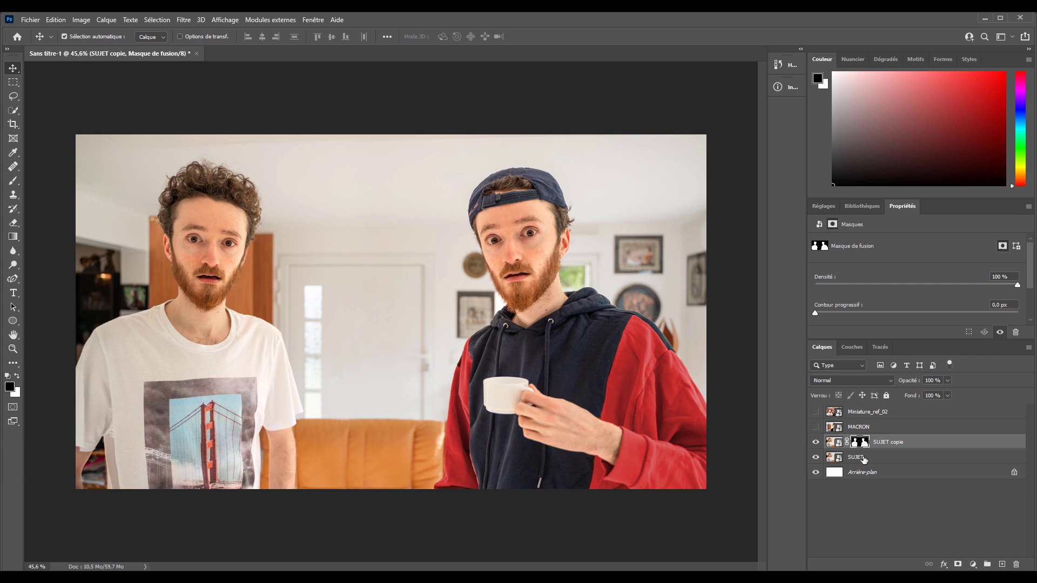
pyautogui.click(863, 458)
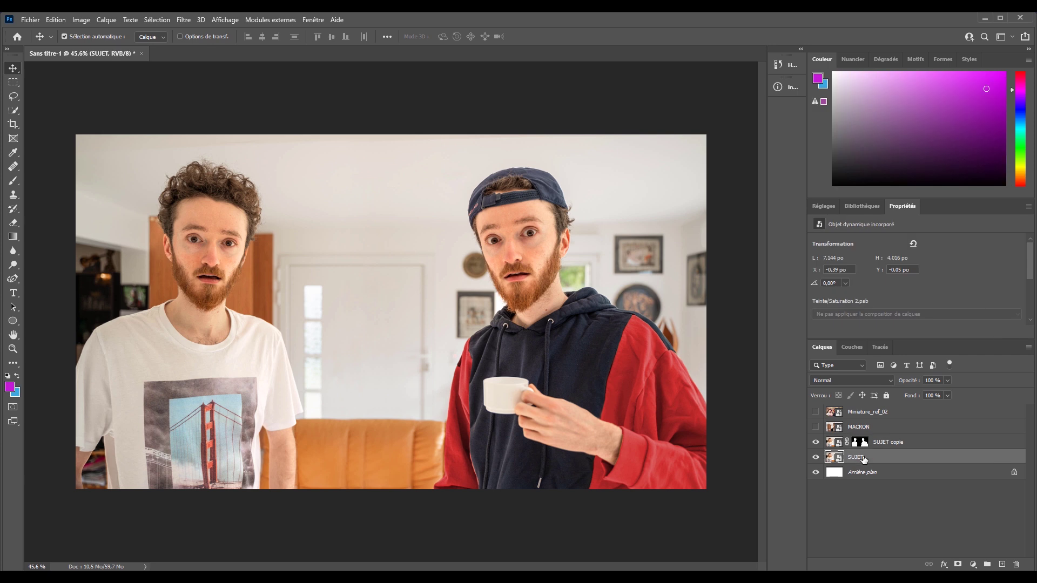
pyautogui.click(187, 21)
pyautogui.moveTo(280, 189)
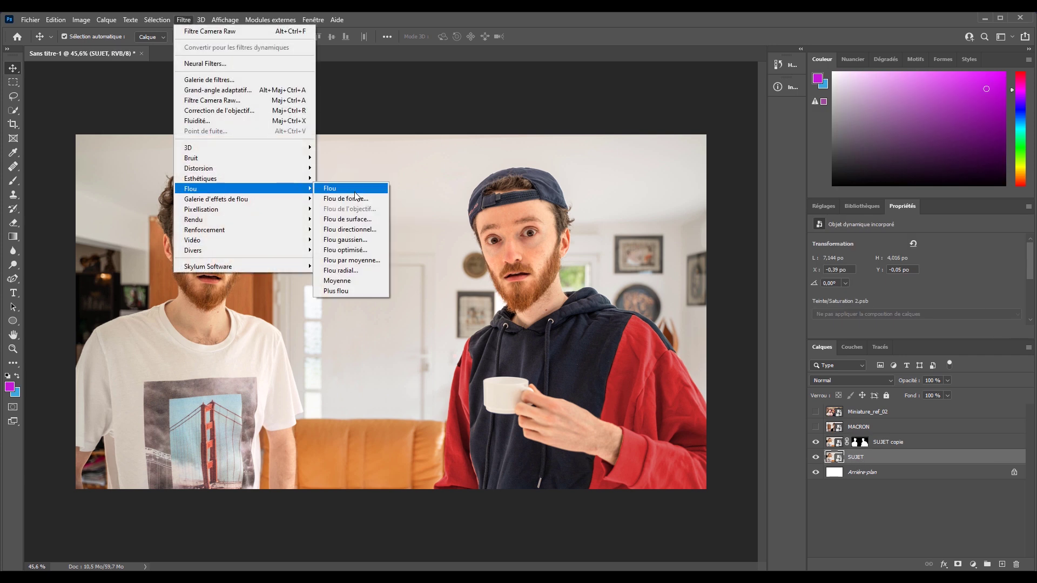
pyautogui.click(358, 241)
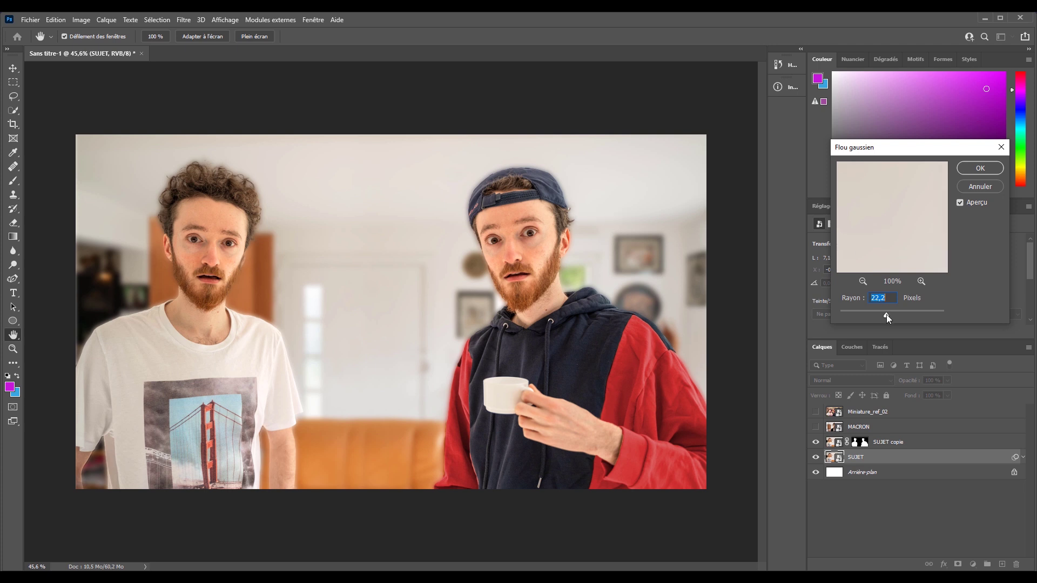
pyautogui.moveTo(886, 315); pyautogui.dragTo(882, 314)
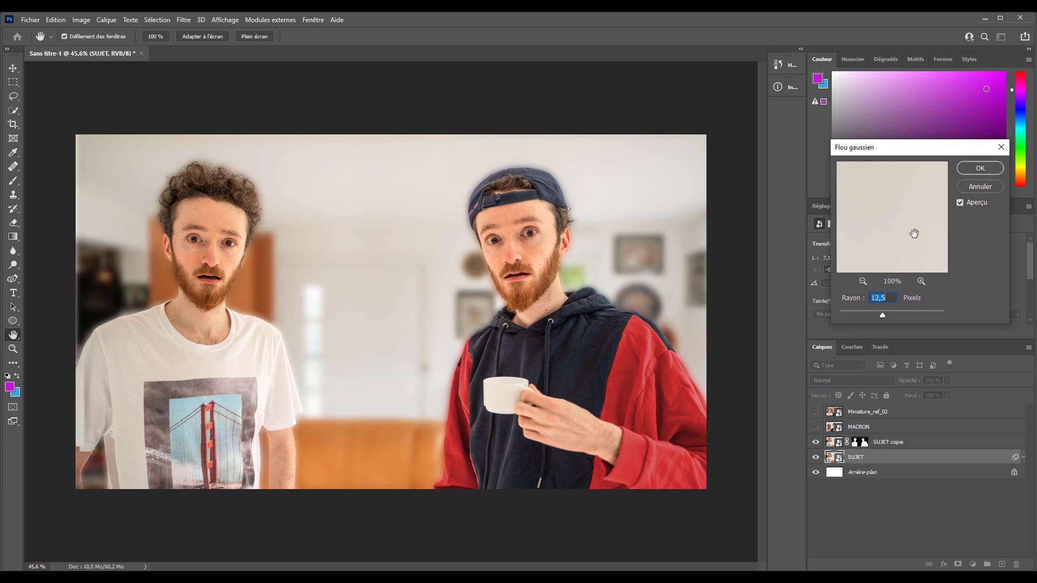
pyautogui.click(970, 170)
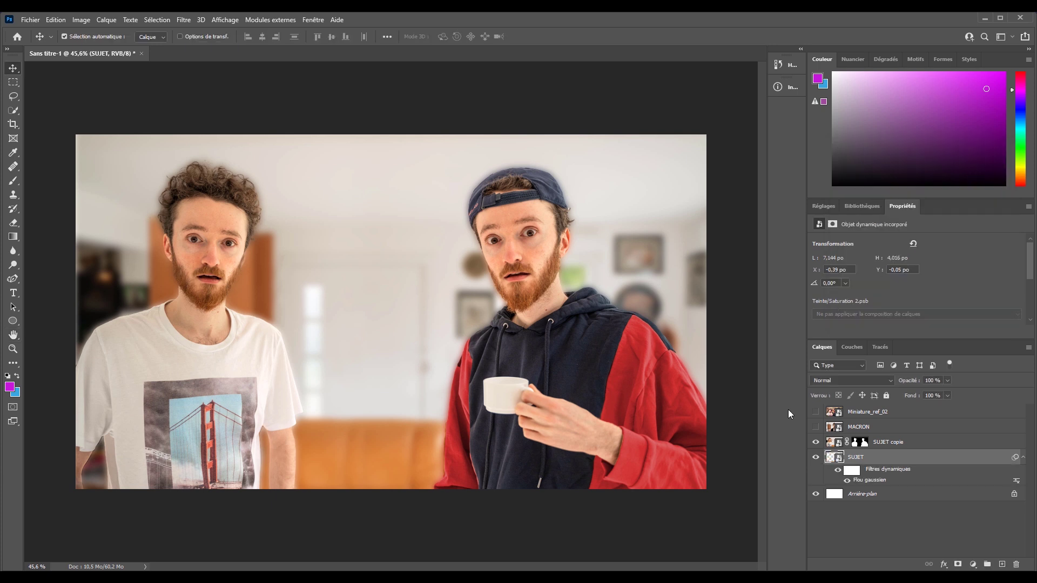
pyautogui.click(1022, 458)
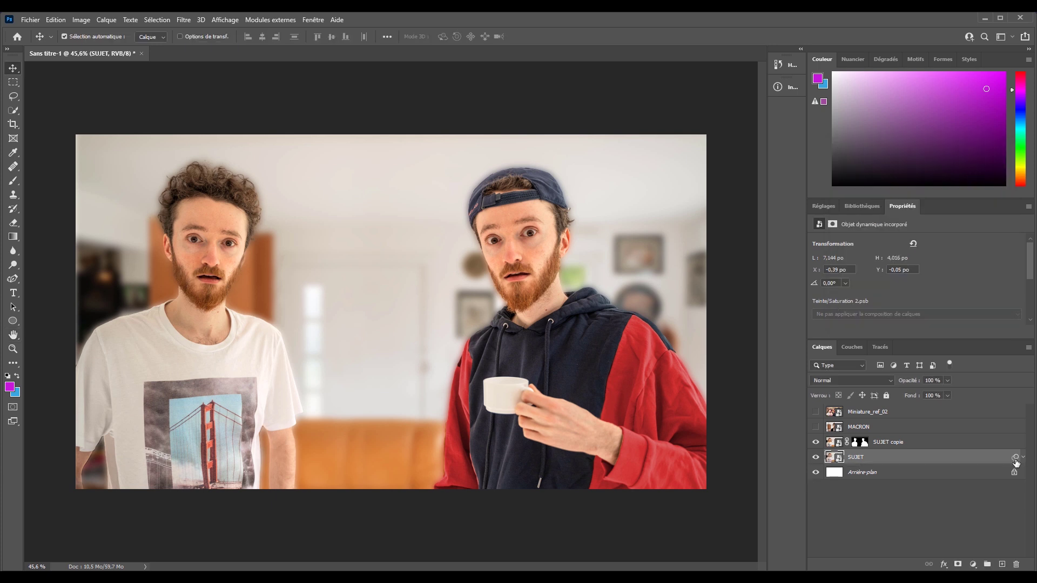
# - Scale the SUJET and SUJET copie layers together to 100.86% so the blurred edges fall outside the canvas
pyautogui.keyDown('shift'); pyautogui.click(909, 447); pyautogui.keyUp('shift')
pyautogui.hotkey('ctrl', 't')
pyautogui.press('Return')
pyautogui.moveTo(38, 131); pyautogui.dragTo(34, 126)
pyautogui.moveTo(712, 123); pyautogui.dragTo(715, 123)
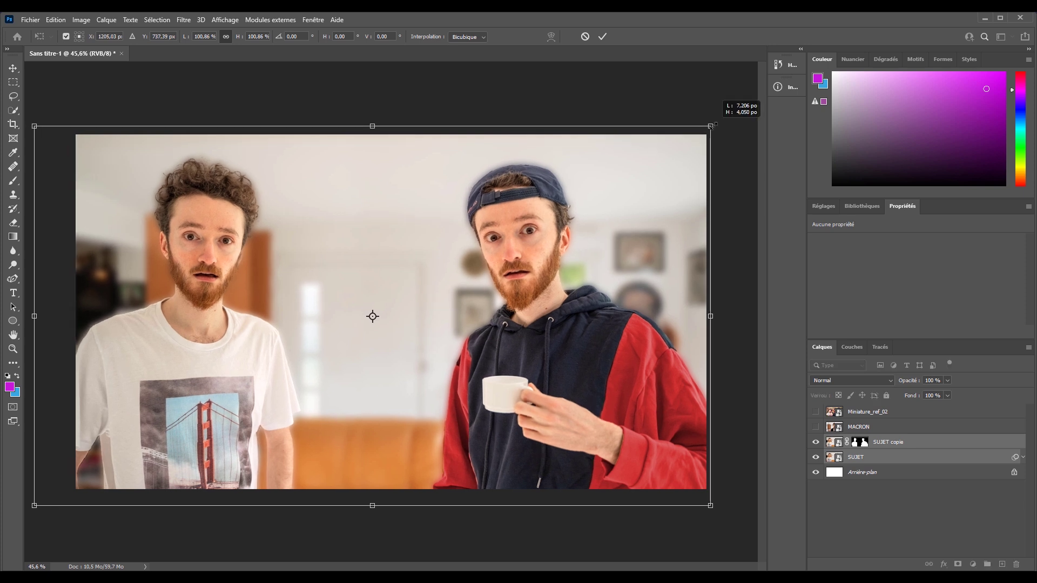
pyautogui.click(602, 37)
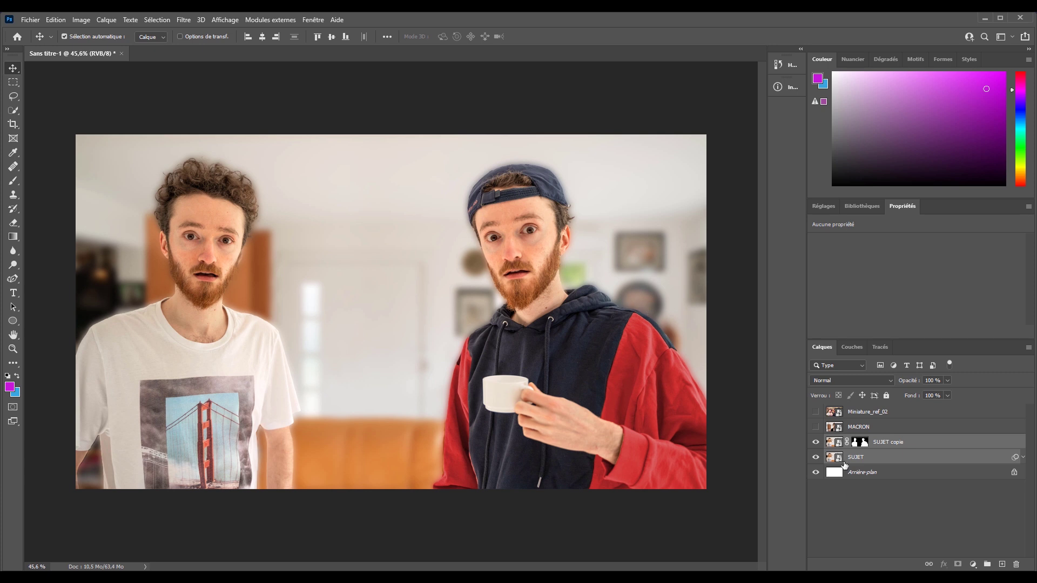
# - Show the Miniature_ref_02 and MACRON layers and draw a 1.72 by 2.5 inch rectangular frame over the reference's central portrait
pyautogui.click(815, 413)
pyautogui.scroll(-1, 551, 329)
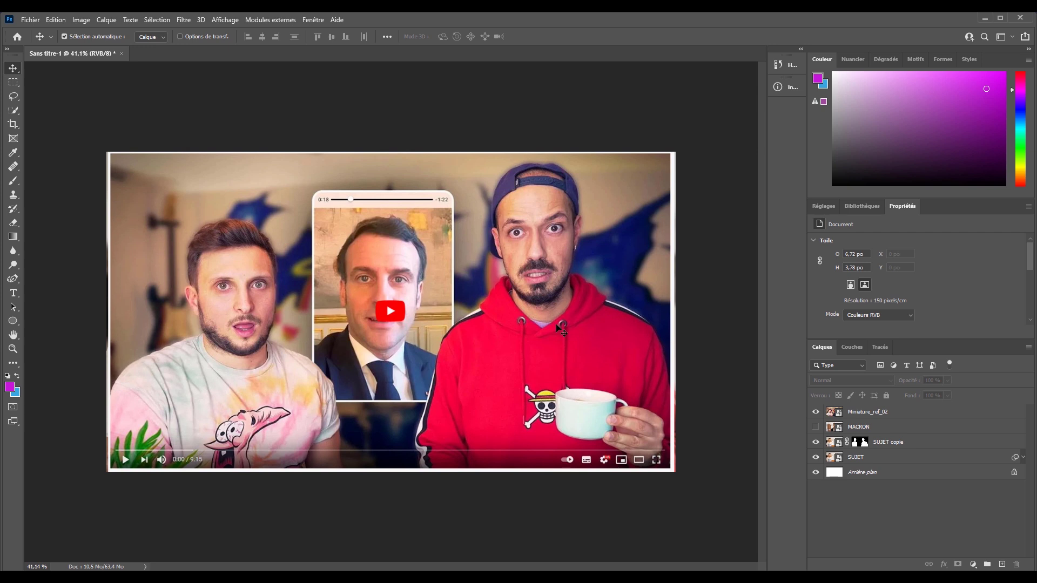
pyautogui.click(812, 427)
pyautogui.click(626, 404)
pyautogui.click(12, 139)
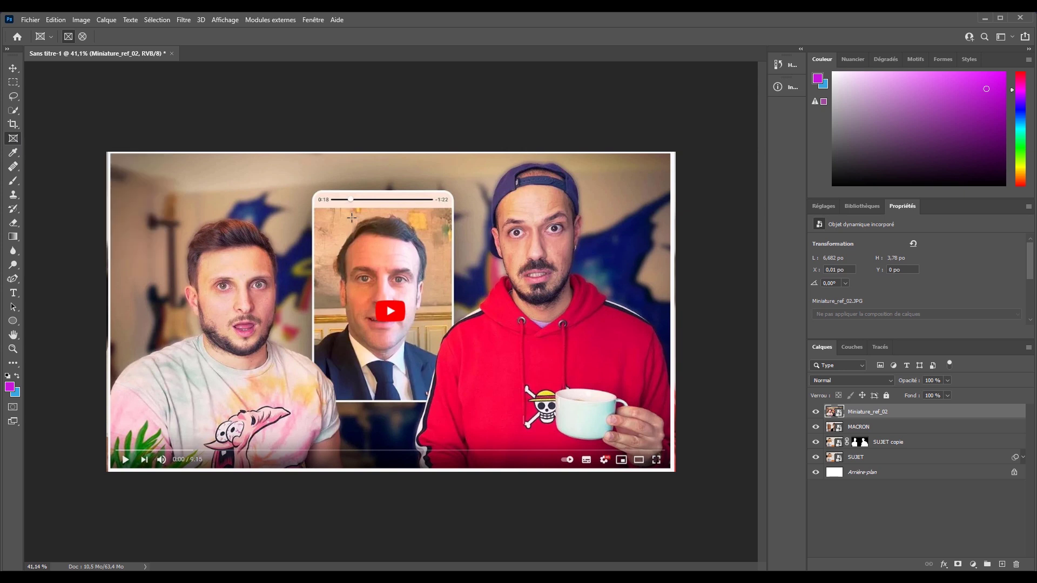
pyautogui.moveTo(311, 192); pyautogui.dragTo(458, 403)
pyautogui.press('v')
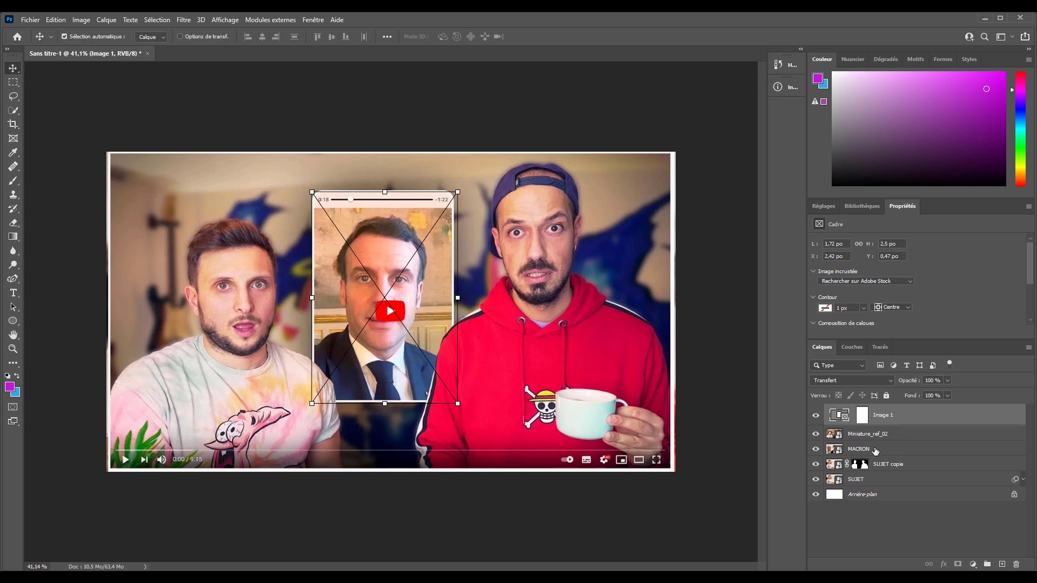
# - Insert the MACRON photo into the frame, scale it to 21.87% and position it so the whole head fits
pyautogui.moveTo(868, 450); pyautogui.dragTo(865, 417)
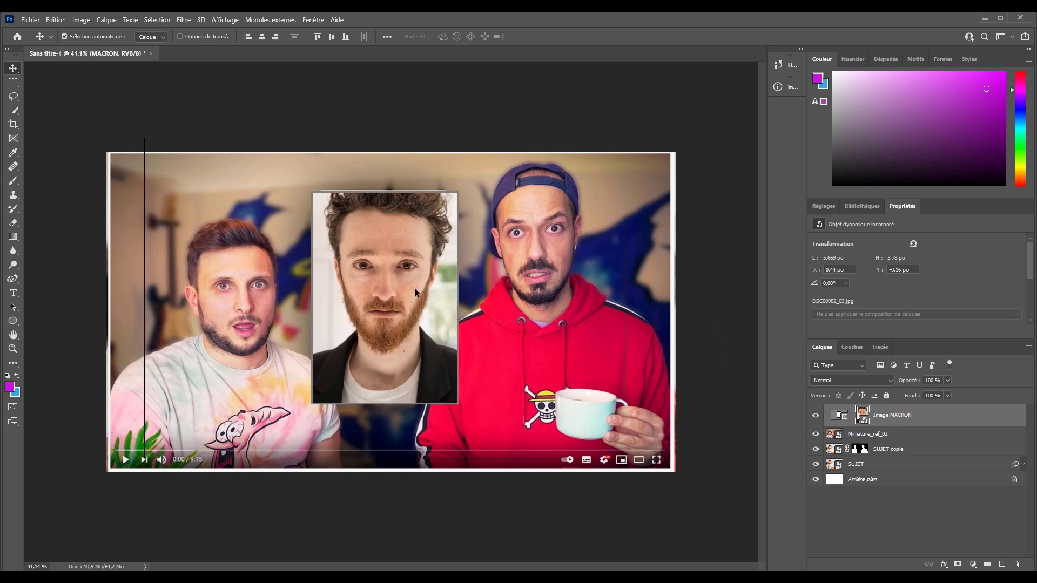
pyautogui.moveTo(387, 248); pyautogui.dragTo(385, 277)
pyautogui.hotkey('ctrl', 't')
pyautogui.moveTo(520, 254); pyautogui.dragTo(523, 258)
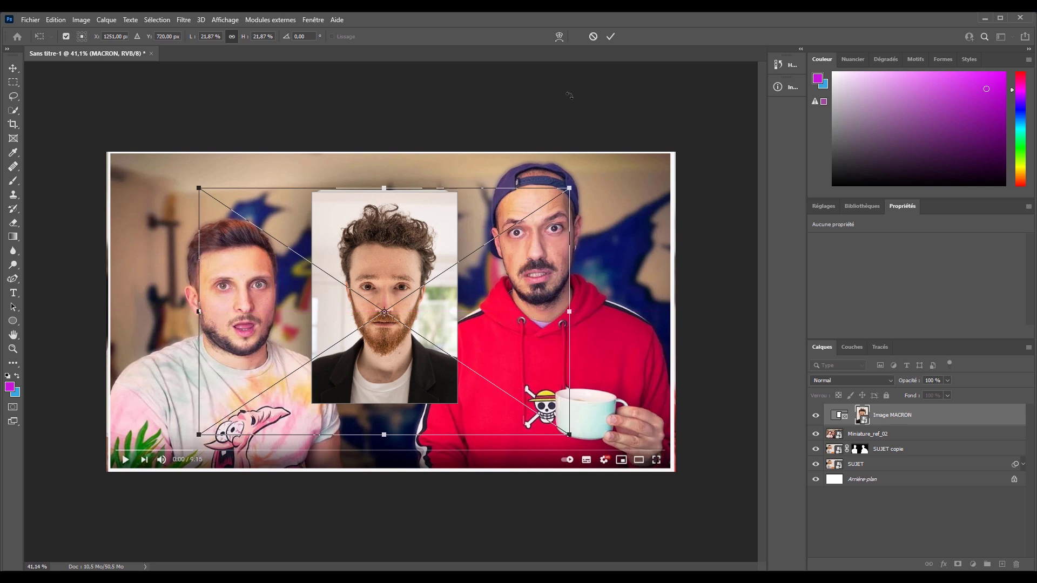
pyautogui.click(609, 37)
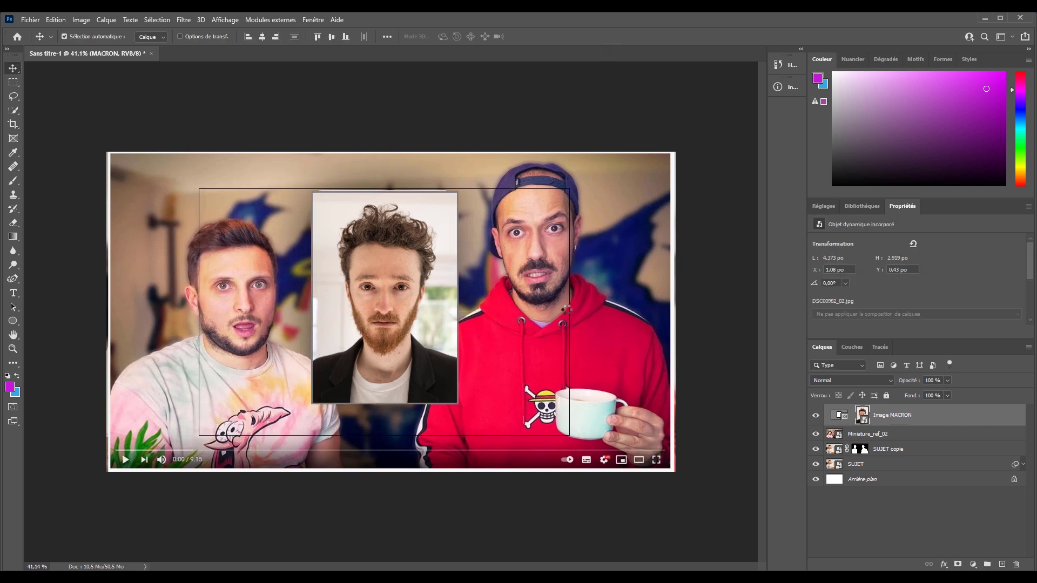
# - Hide Miniature_ref_02, move the Image MACRON frame layer beneath it and give the frame a white 10 px centred stroke
pyautogui.click(816, 433)
pyautogui.moveTo(906, 425); pyautogui.dragTo(903, 440)
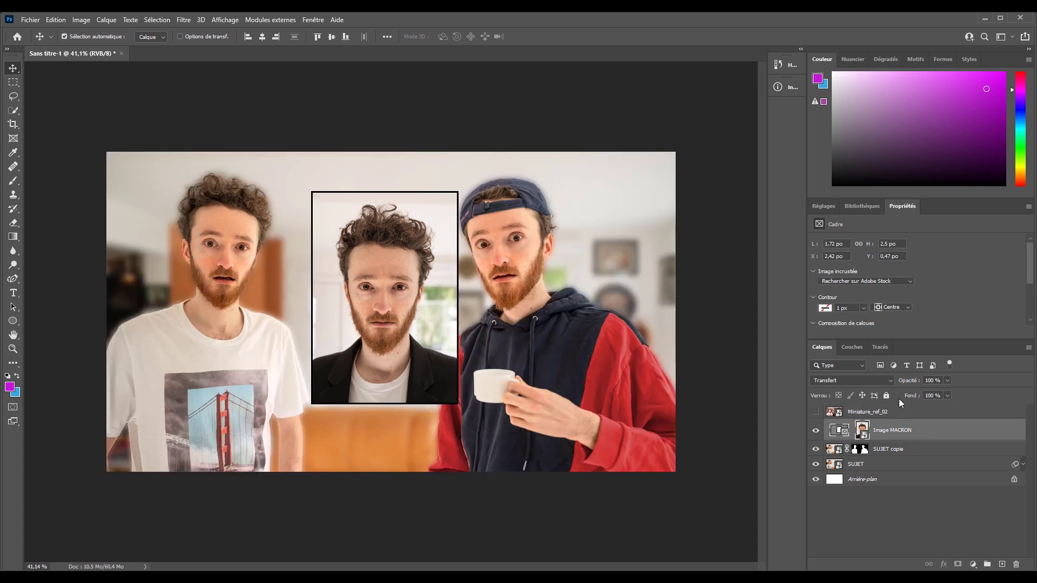
pyautogui.click(832, 281)
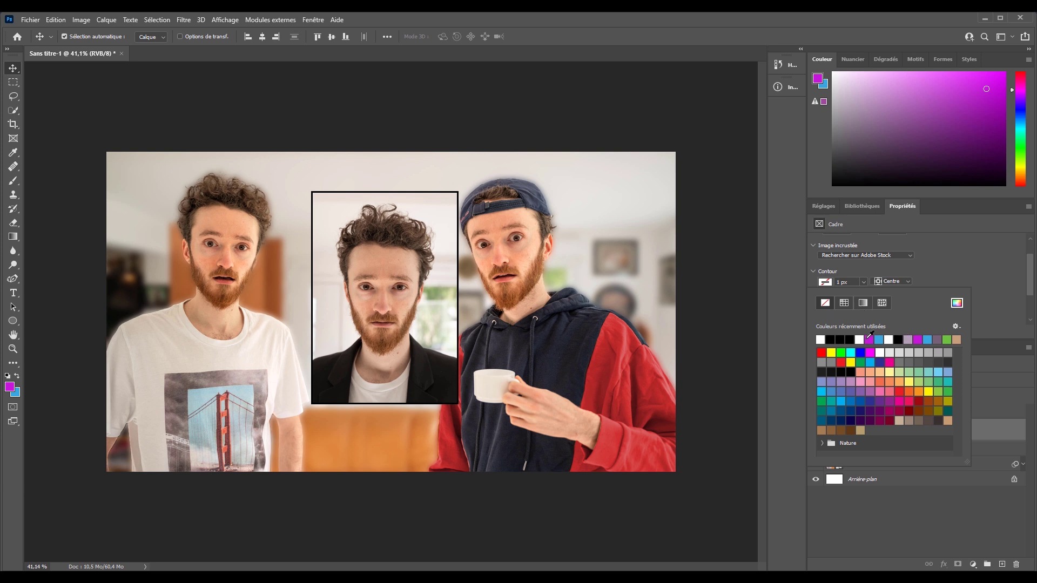
pyautogui.click(861, 340)
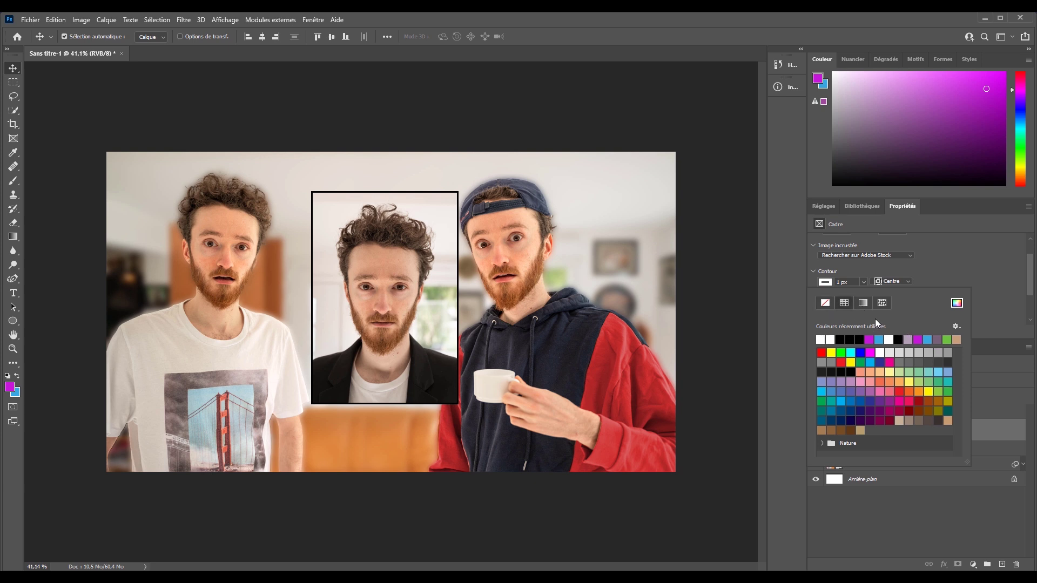
pyautogui.click(901, 269)
pyautogui.click(864, 282)
pyautogui.write('10')
pyautogui.press('Return')
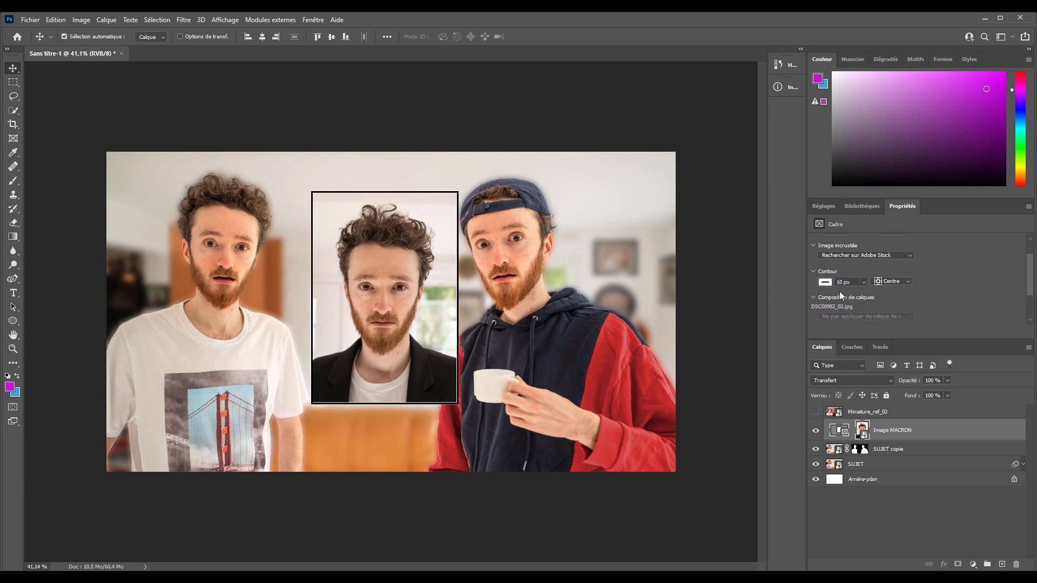
pyautogui.click(899, 494)
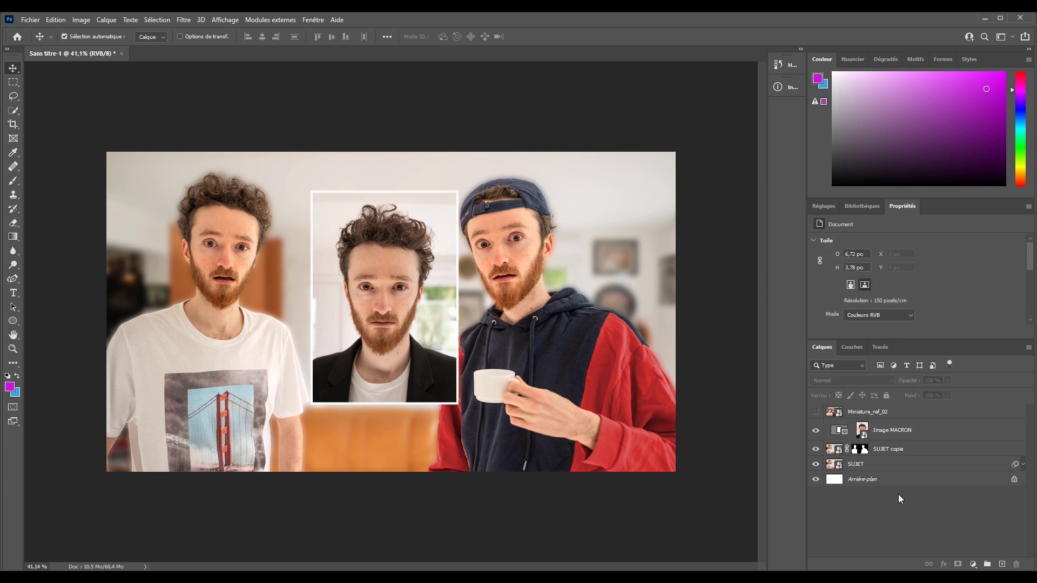
# - Compare the composition with Miniature_ref_02, hide the reference again and convert the Image MACRON frame to a smart object
pyautogui.click(815, 413)
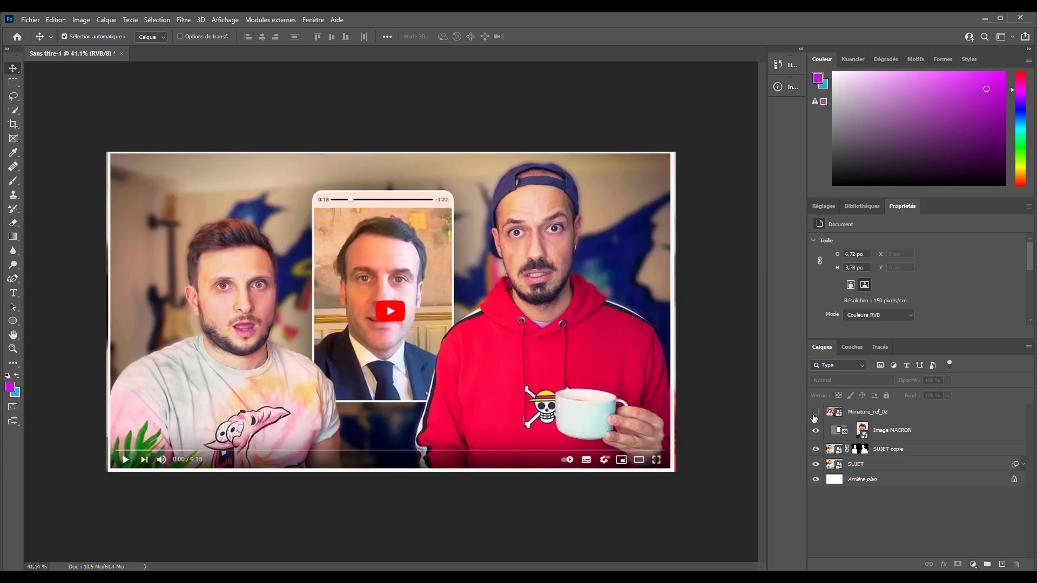
pyautogui.click(814, 413)
pyautogui.click(947, 432)
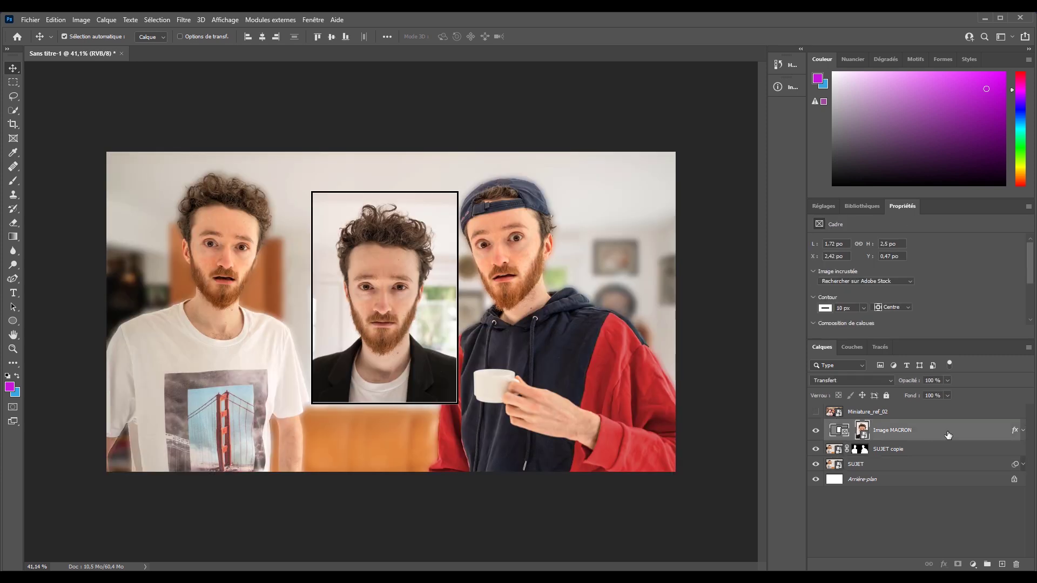
pyautogui.rightClick(948, 434)
pyautogui.click(864, 271)
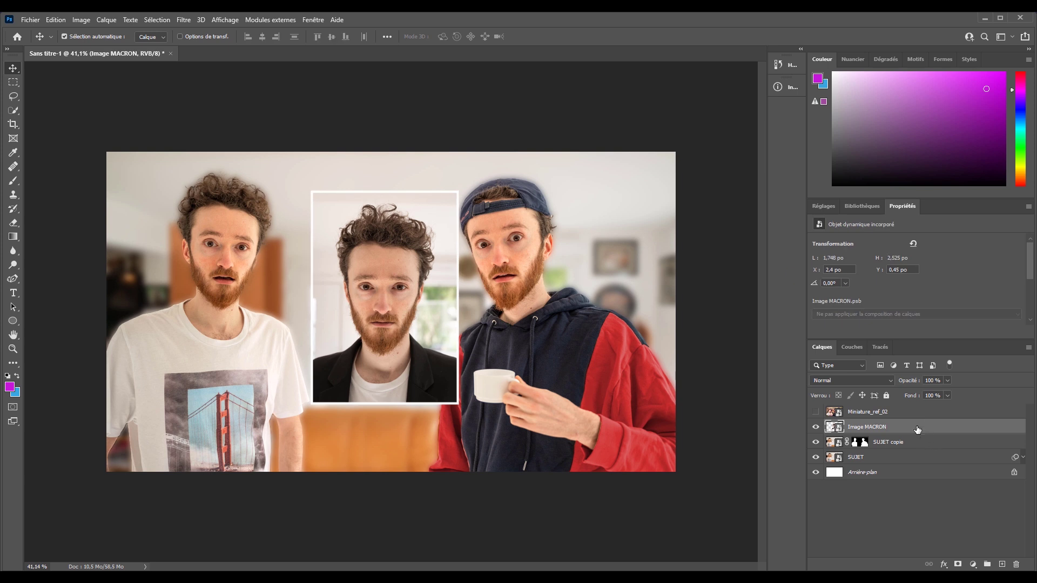
# - Add a black drop shadow to the Image MACRON layer with 64% opacity and a size of 128 px
pyautogui.doubleClick(936, 431)
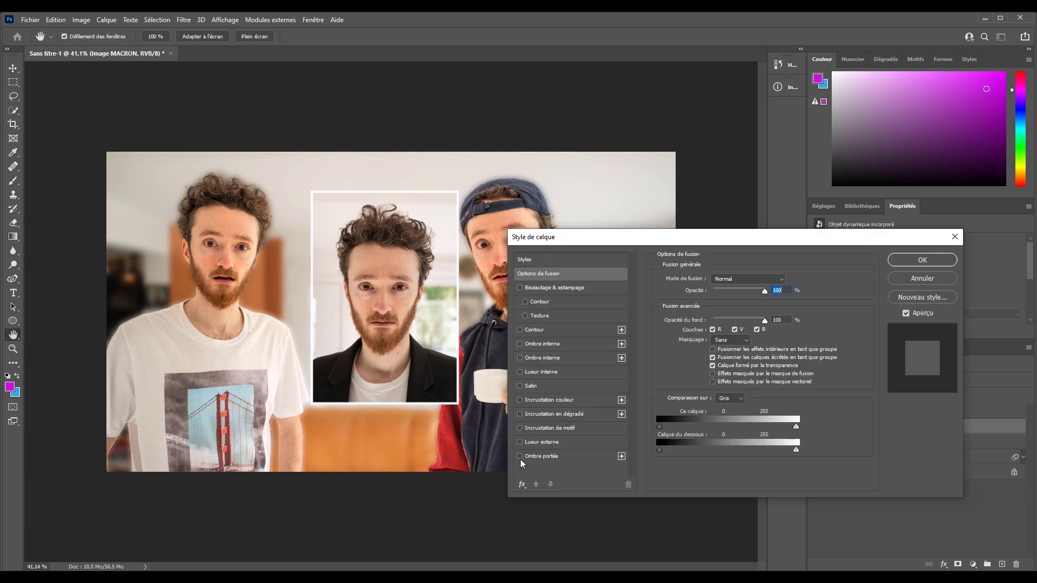
pyautogui.click(520, 456)
pyautogui.click(561, 457)
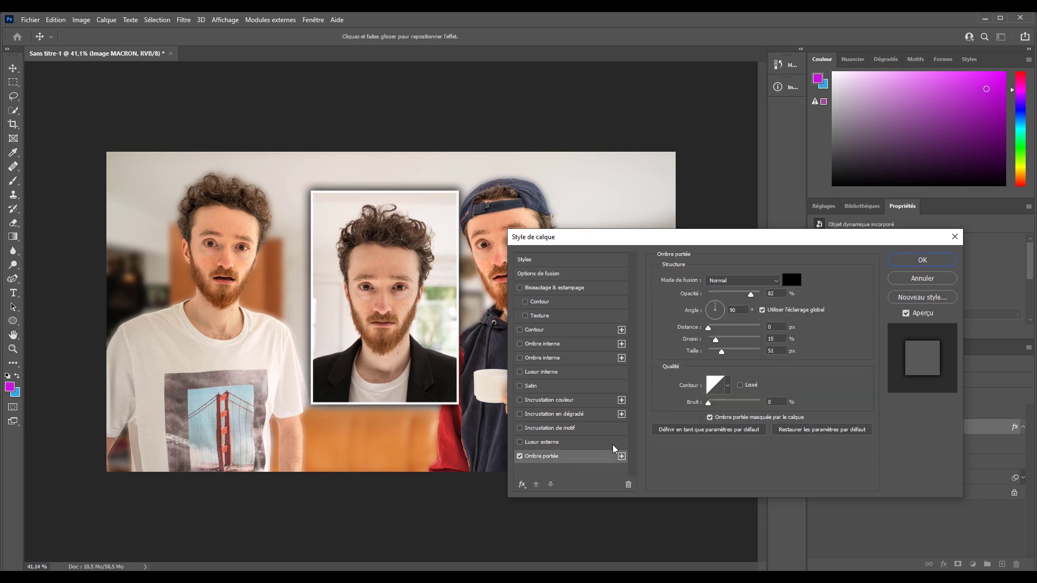
pyautogui.moveTo(723, 356); pyautogui.dragTo(732, 354)
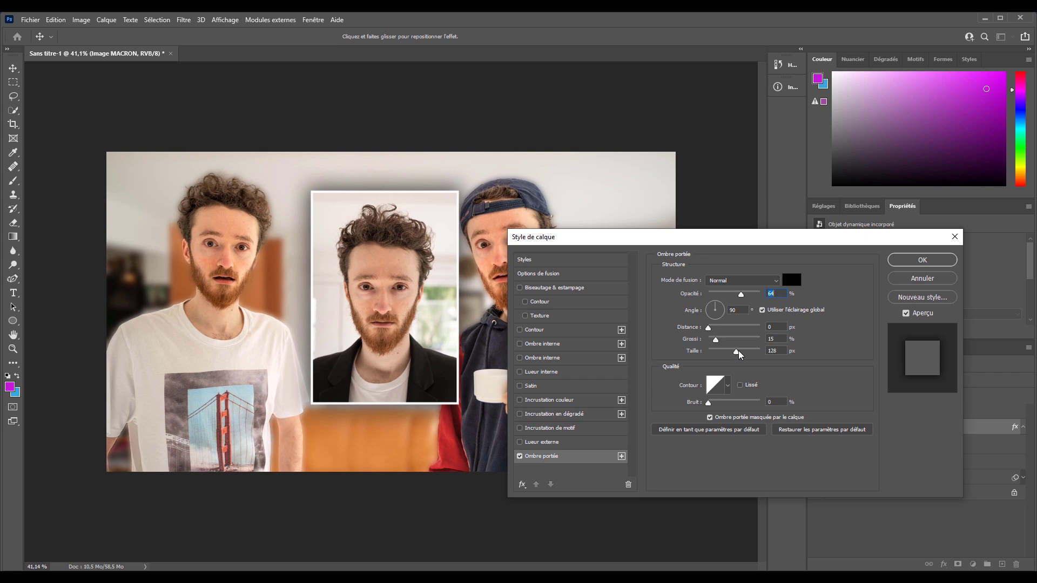
pyautogui.click(922, 260)
# - Enlarge the MACRON portrait to 1.824 by 2.635 inches and move its layer beneath SUJET copie, behind the two men
pyautogui.click(815, 412)
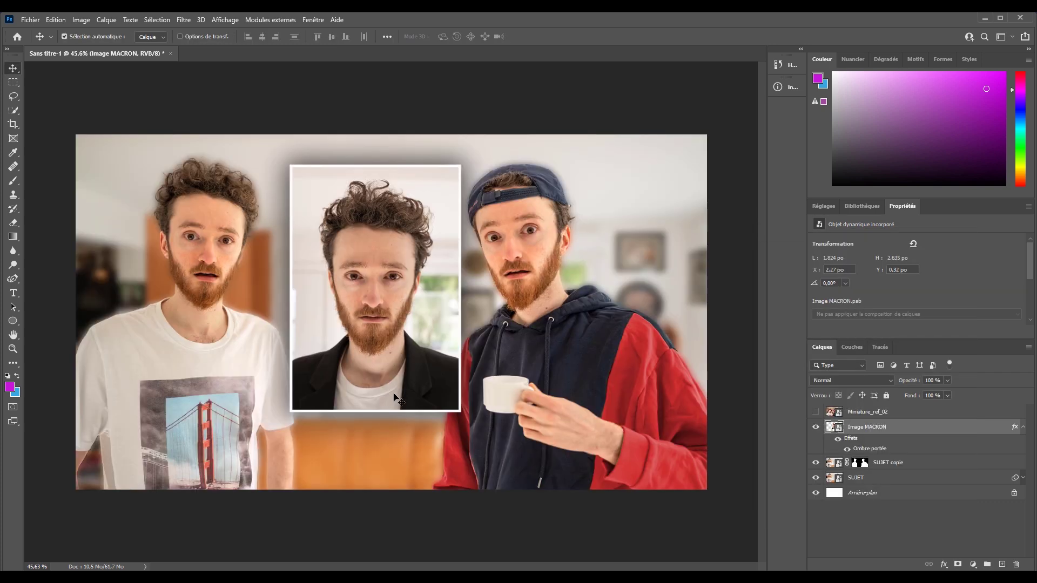
pyautogui.hotkey('ctrl', '[')
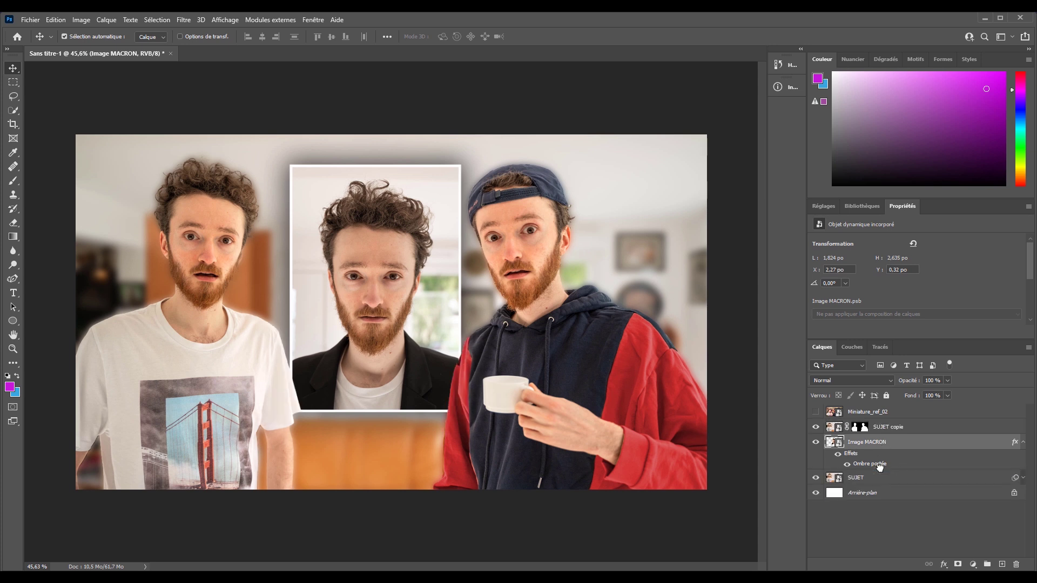
pyautogui.scroll(-3, 626, 324)
pyautogui.scroll(2, 626, 324)
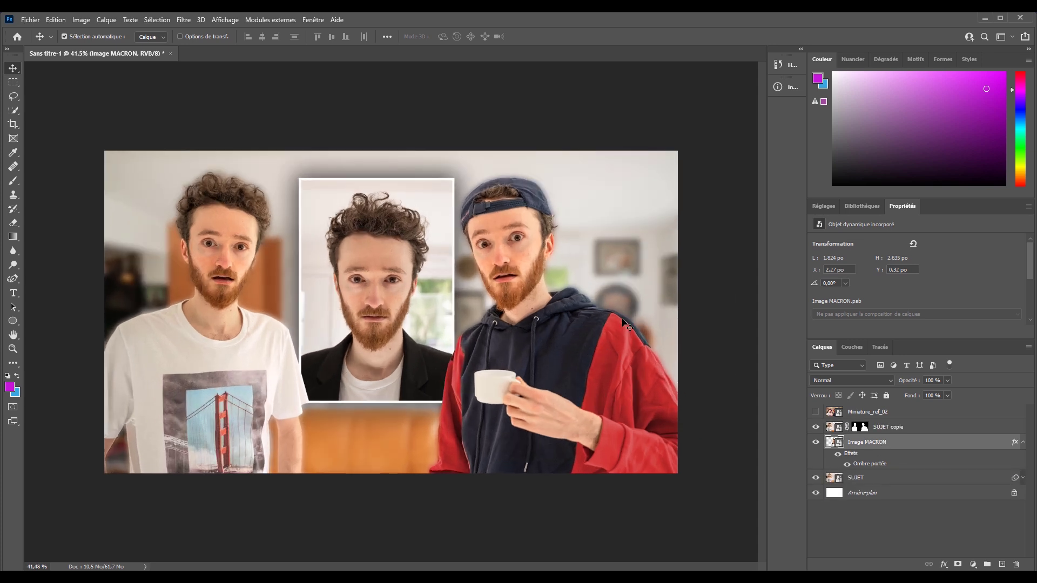
pyautogui.scroll(-1, 650, 306)
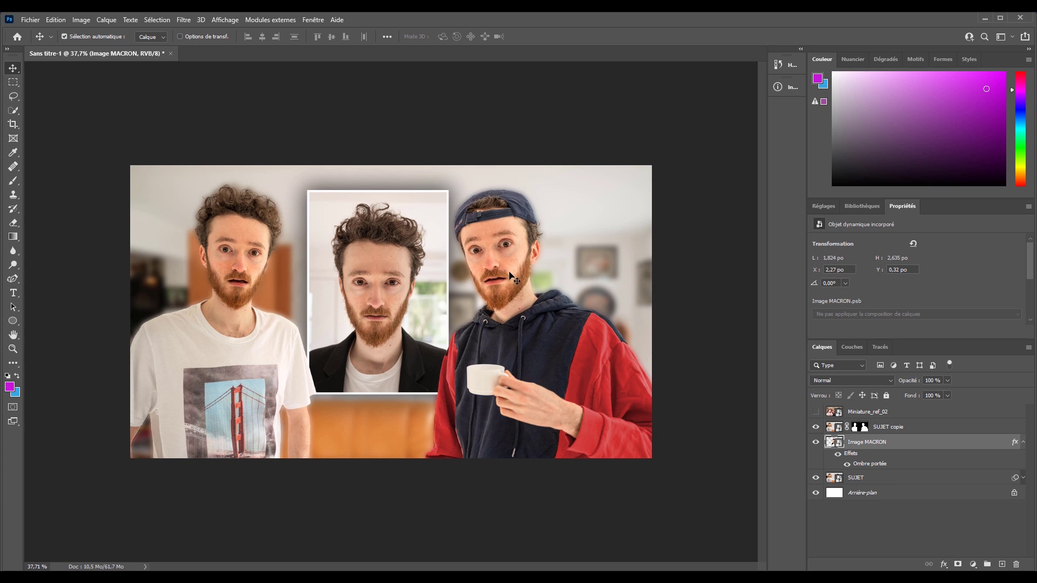
pyautogui.scroll(1, 692, 332)
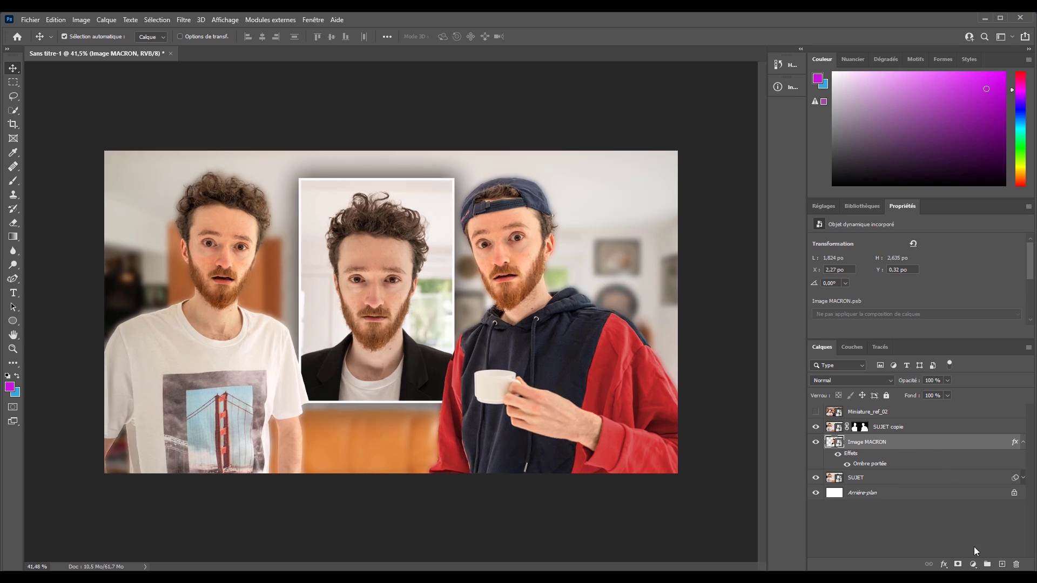
# - Add Brightness/Contrast and Hue/Saturation adjustment layers clipped to Image MACRON, slightly lowering the saturation
pyautogui.click(973, 564)
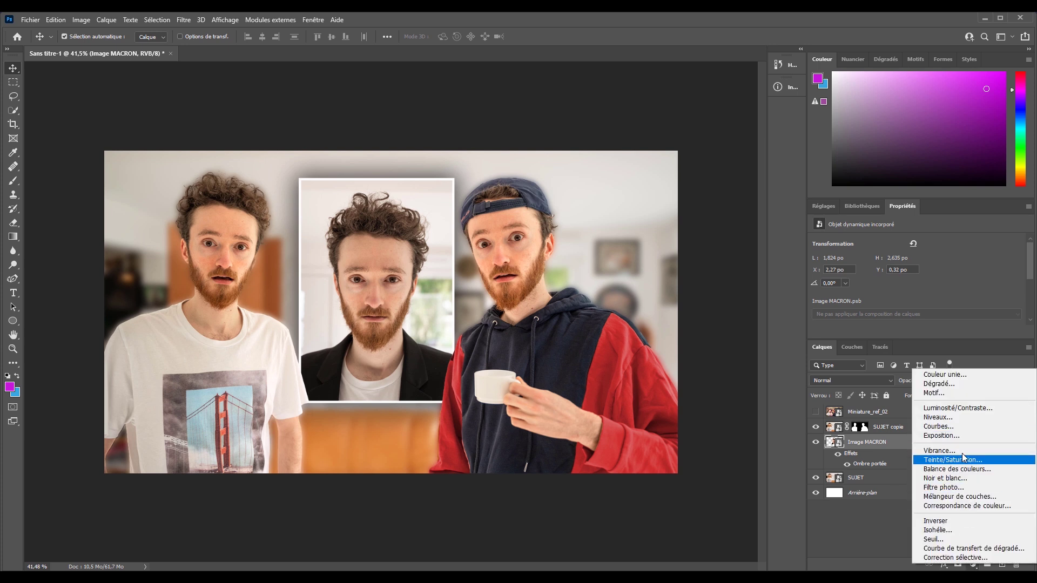
pyautogui.click(957, 407)
pyautogui.click(952, 332)
pyautogui.moveTo(916, 292)
pyautogui.mouseDown()
pyautogui.moveTo(870, 294)
pyautogui.moveTo(948, 276)
pyautogui.moveTo(911, 280)
pyautogui.moveTo(920, 279)
pyautogui.mouseUp()
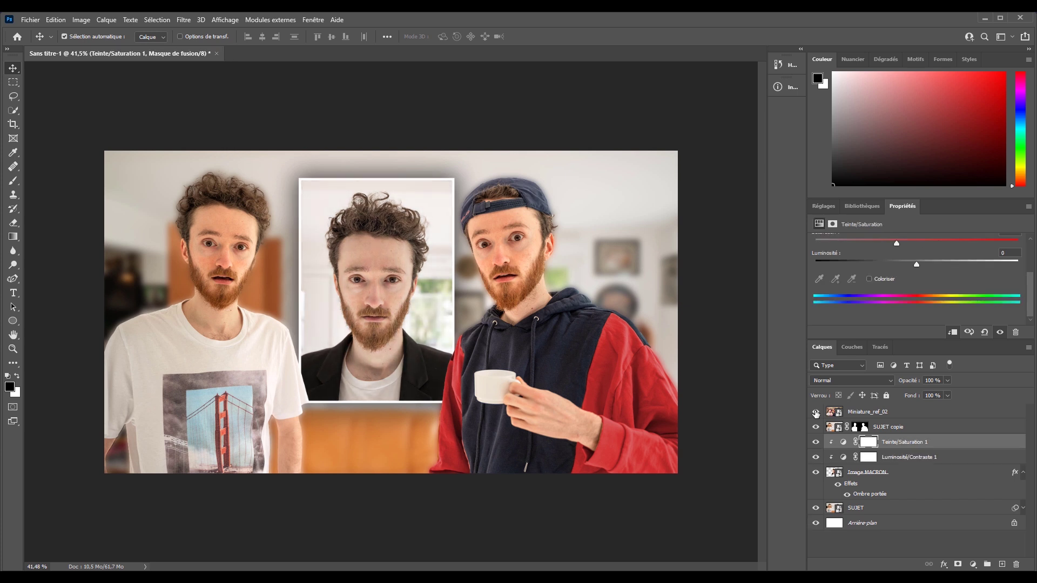
# - Compare the finished composition with Miniature_ref_02 by toggling the reference's visibility
pyautogui.click(815, 411)
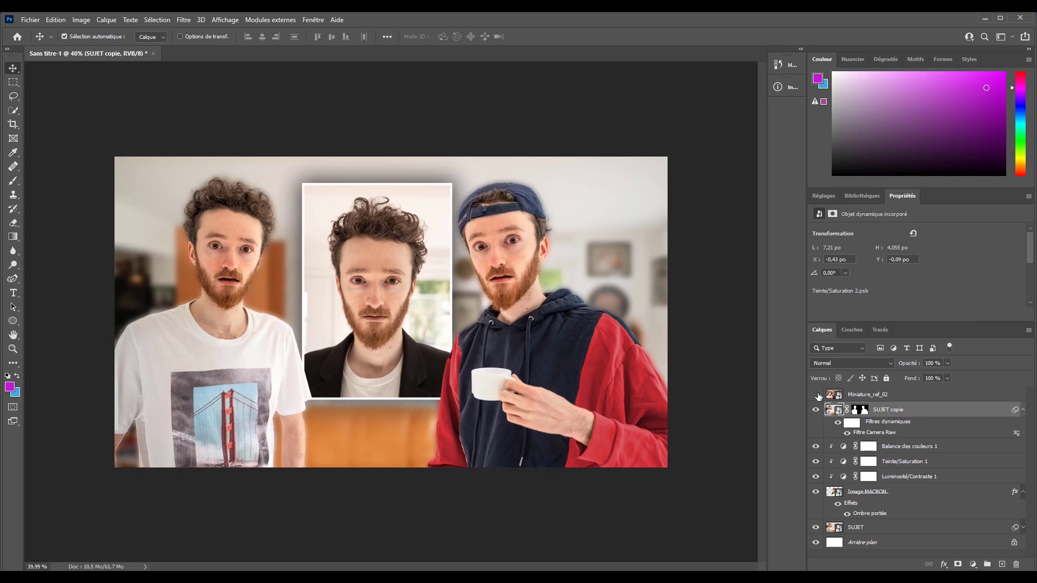
pyautogui.click(815, 396)
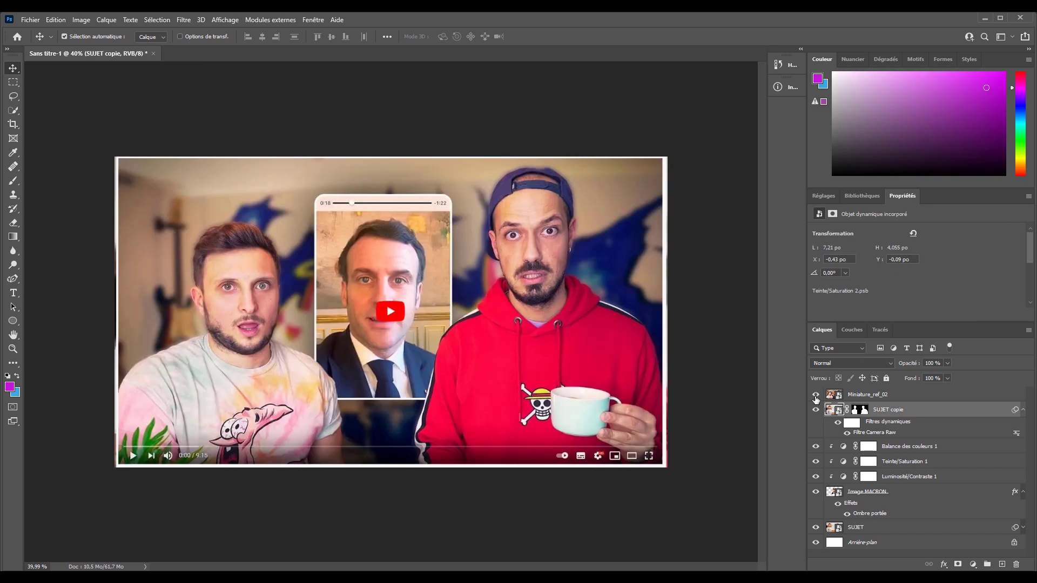
pyautogui.click(815, 395)
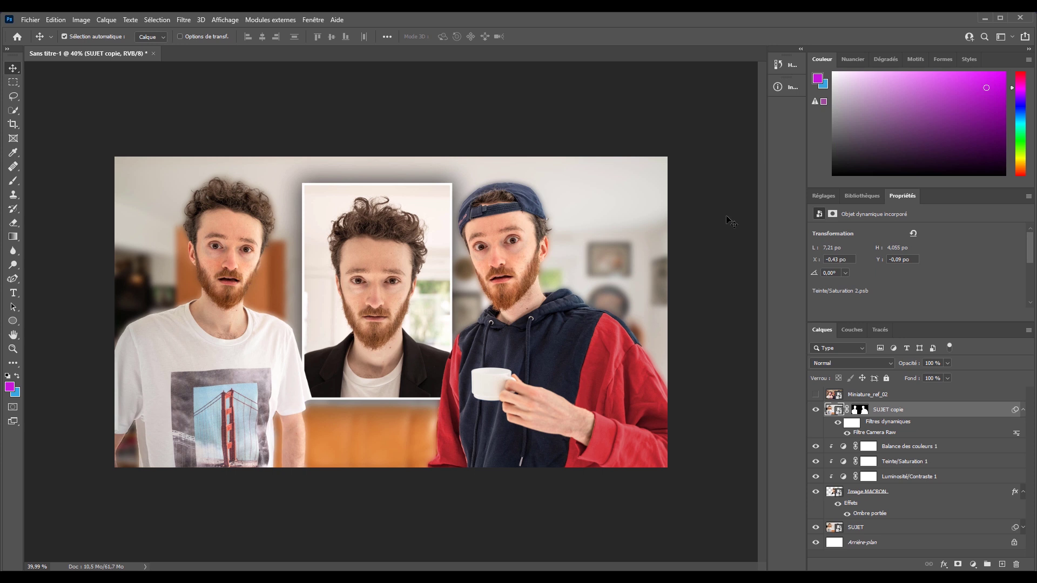
pyautogui.click(818, 396)
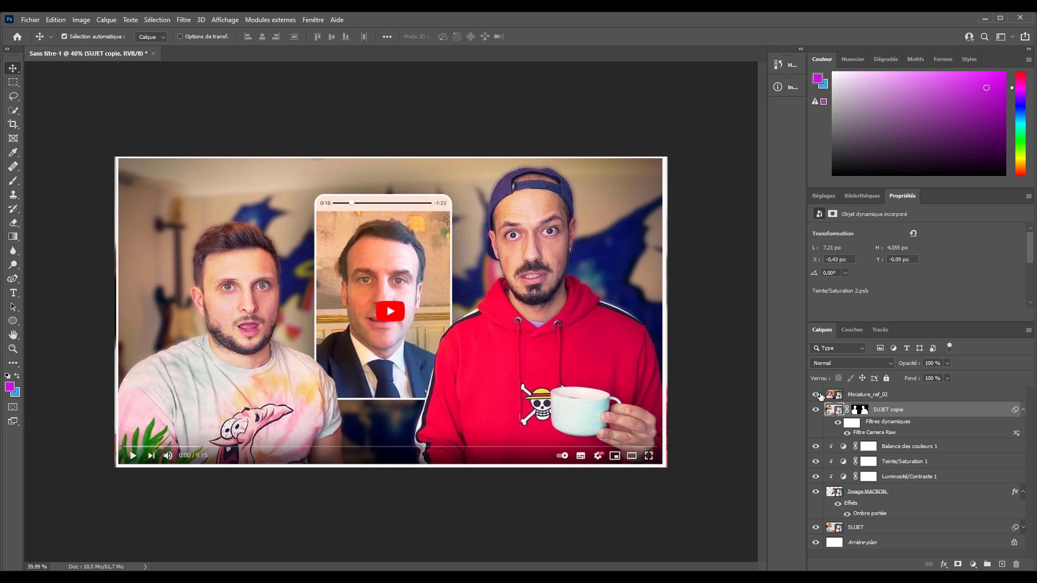
pyautogui.click(818, 395)
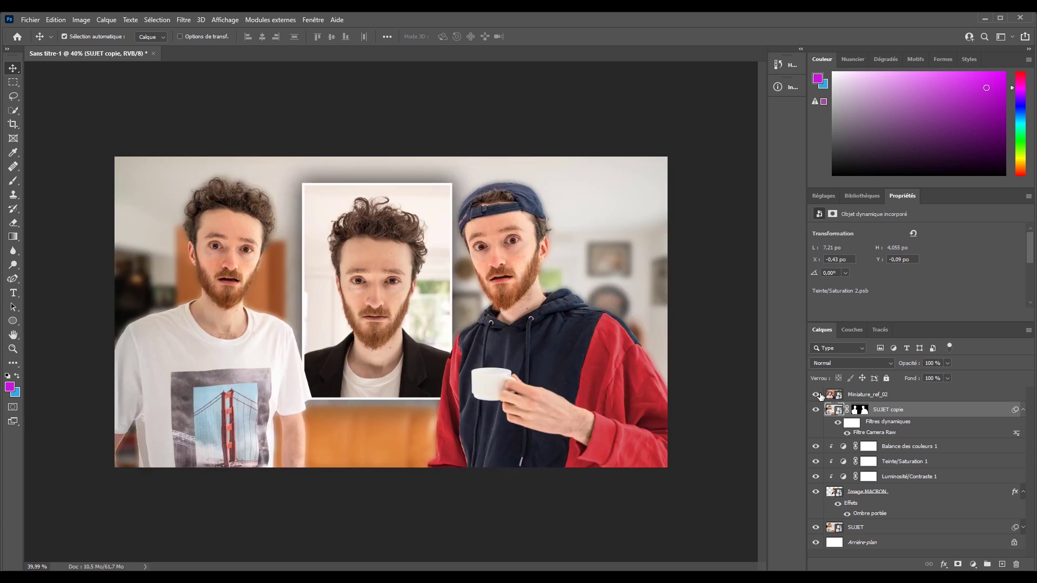
pyautogui.click(819, 396)
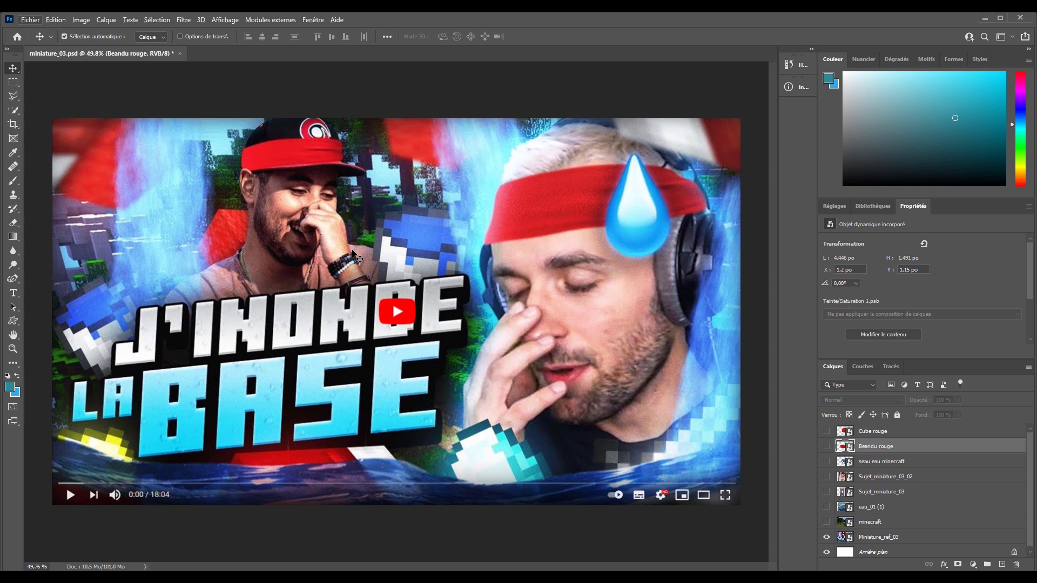
# - Preview the source layers of miniature_03.psd from minecraft up to Cube rouge, and hide them all again
pyautogui.click(826, 522)
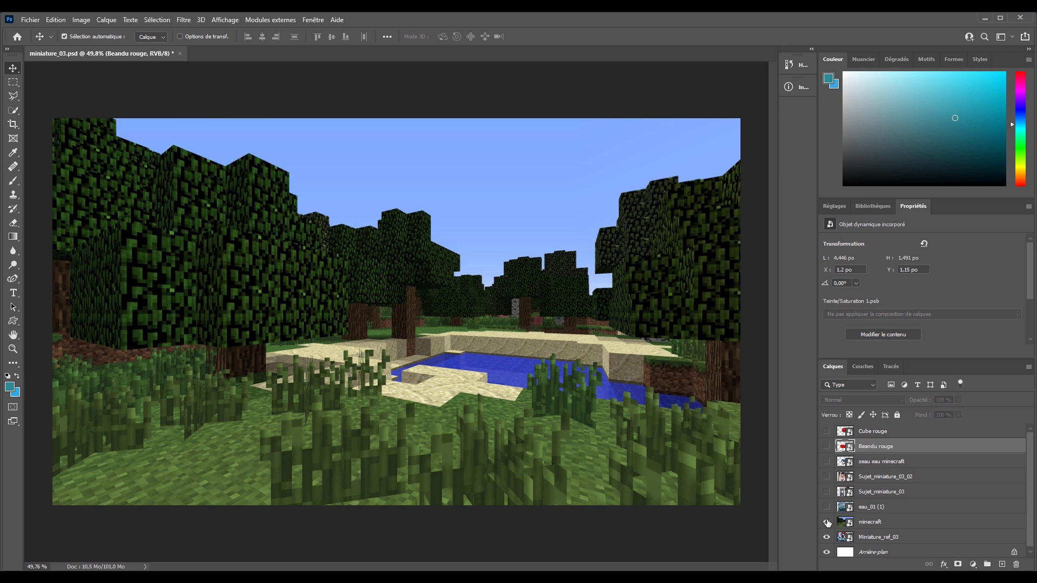
pyautogui.click(826, 506)
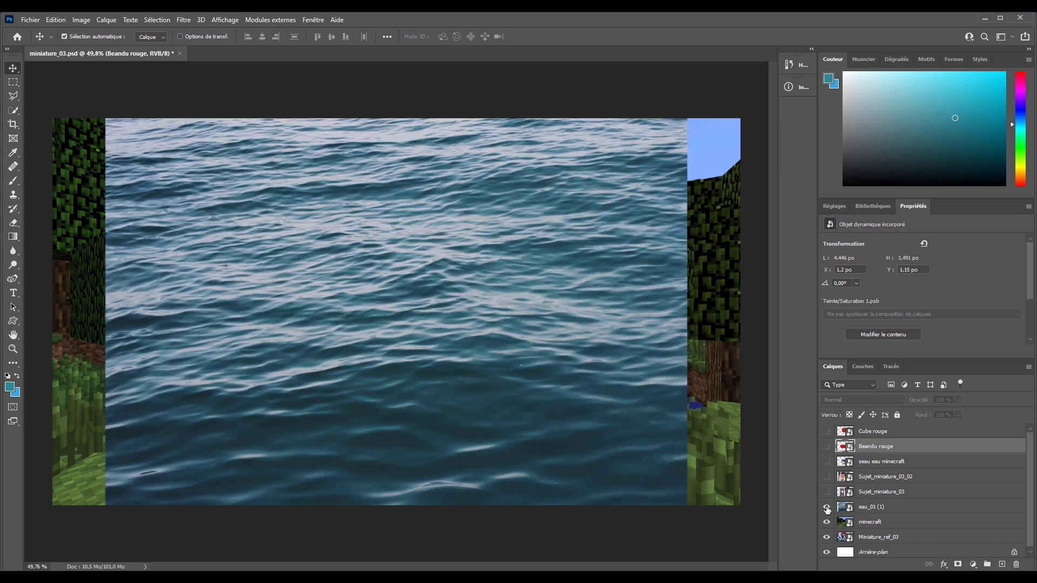
pyautogui.click(826, 492)
pyautogui.click(826, 477)
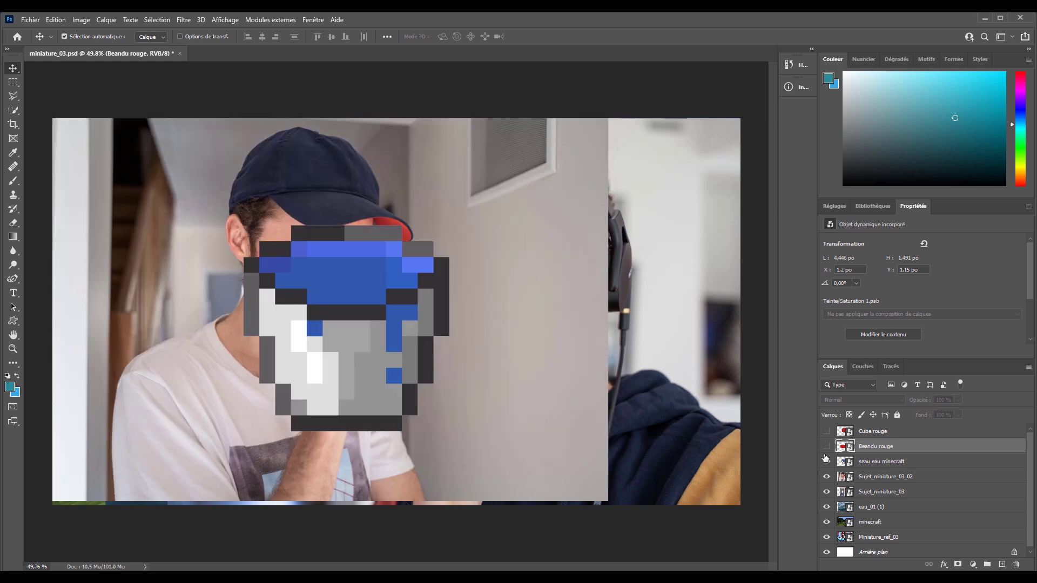
pyautogui.click(826, 445)
pyautogui.click(827, 445)
pyautogui.click(827, 432)
pyautogui.moveTo(827, 442); pyautogui.dragTo(828, 523)
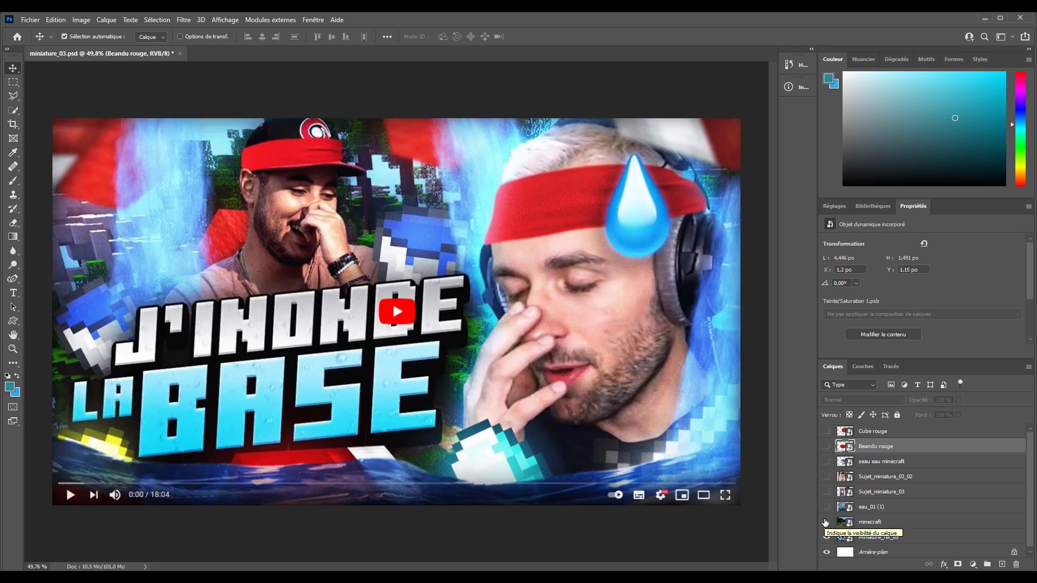
# - Show the minecraft and Sujet_miniature_03 layers and select the man with headphones using Select Subject
pyautogui.click(826, 522)
pyautogui.click(826, 491)
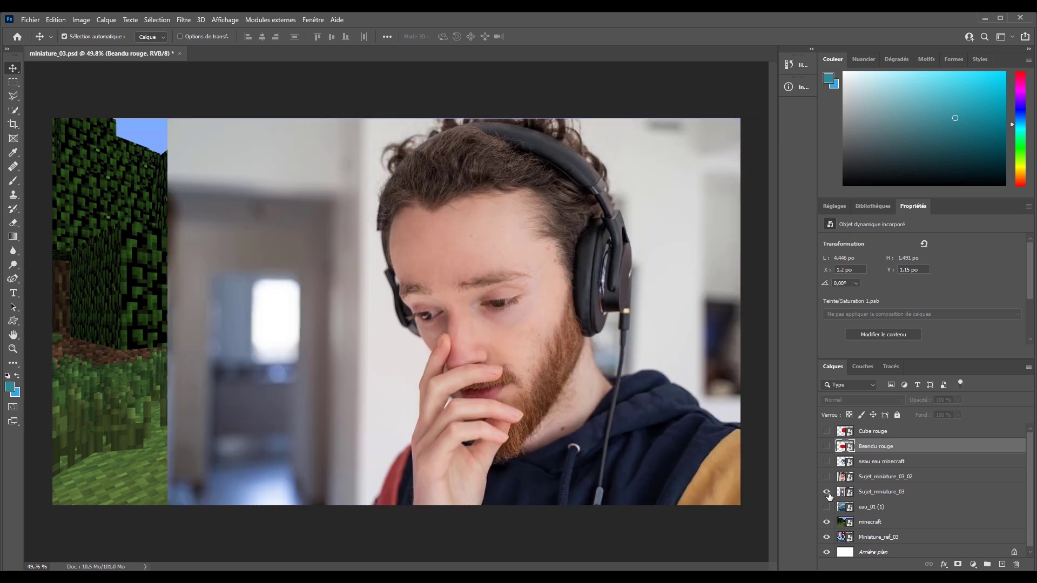
pyautogui.press('w')
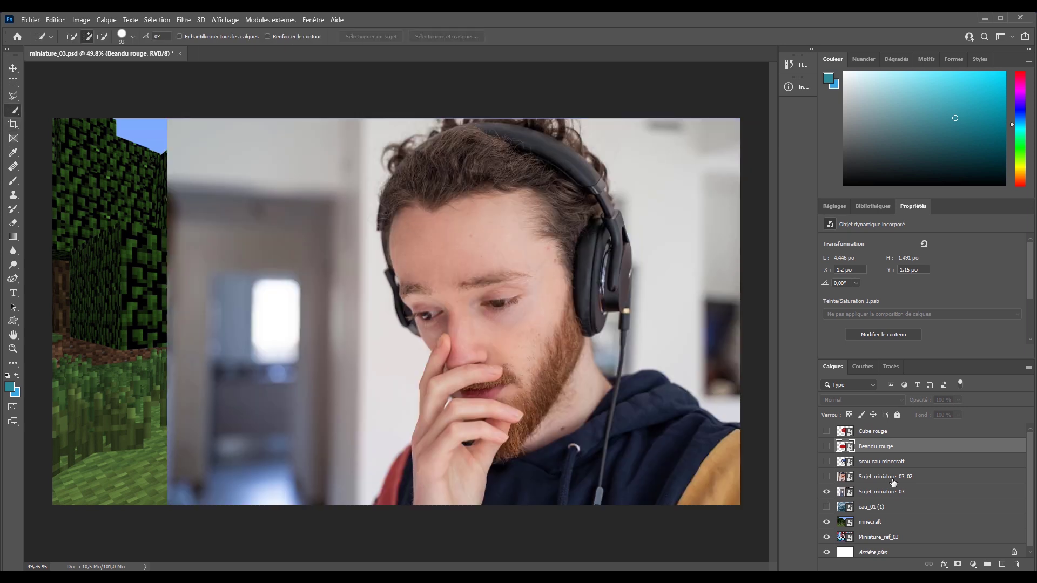
pyautogui.click(881, 492)
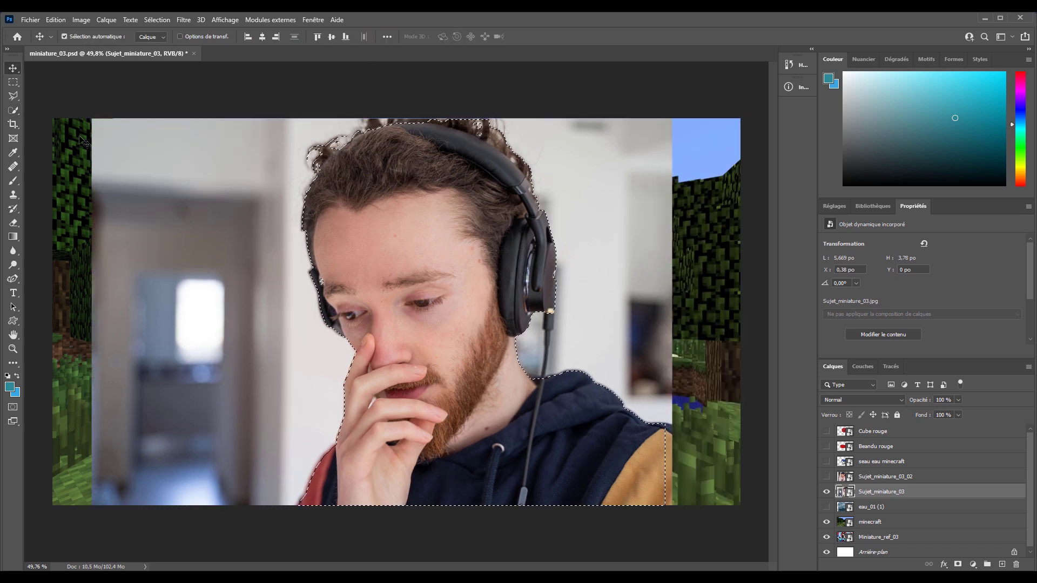
pyautogui.click(371, 36)
pyautogui.click(489, 225)
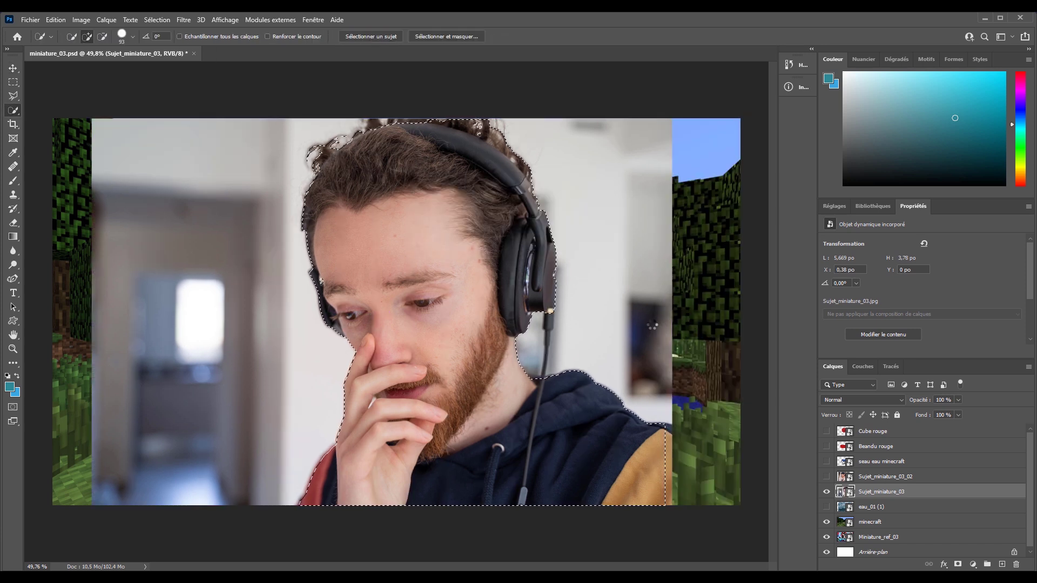
# - Refine the selection of the man with headphones in Select and Mask and output it as a layer mask
pyautogui.hotkey('ctrl', 'alt', 'r')
pyautogui.click(921, 109)
pyautogui.click(891, 261)
pyautogui.click(359, 36)
pyautogui.moveTo(1032, 480); pyautogui.dragTo(1032, 520)
pyautogui.click(913, 528)
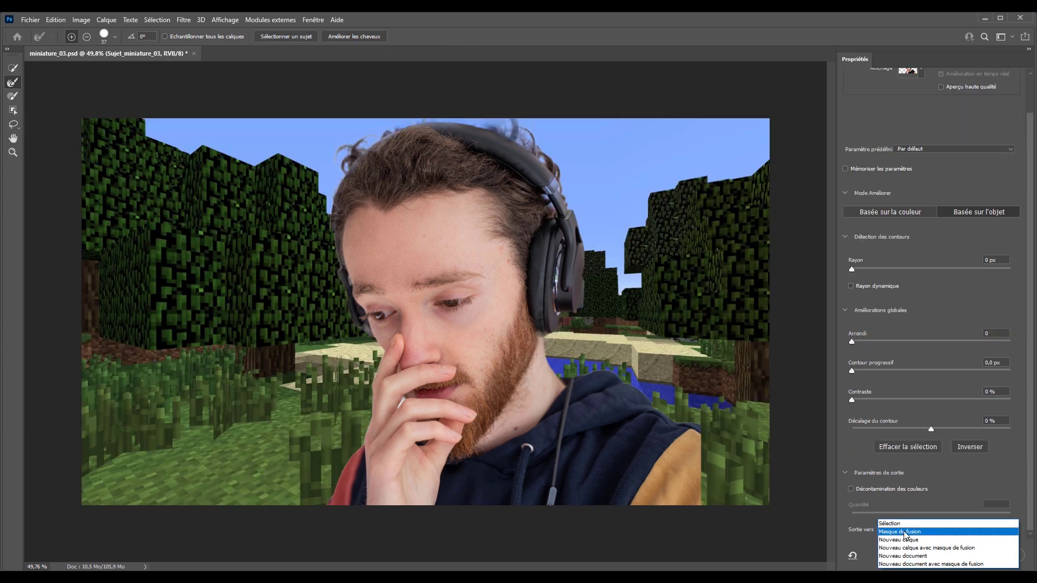
pyautogui.click(907, 534)
pyautogui.click(949, 555)
# - Paint on the Sujet_miniature_03 mask to clean up the headphone edge, restore the microphone cable and clear the gap between the fingers
pyautogui.scroll(6, 589, 373)
pyautogui.press('b')
pyautogui.press('x')
pyautogui.moveTo(380, 237); pyautogui.dragTo(420, 202)
pyautogui.scroll(4, 416, 197)
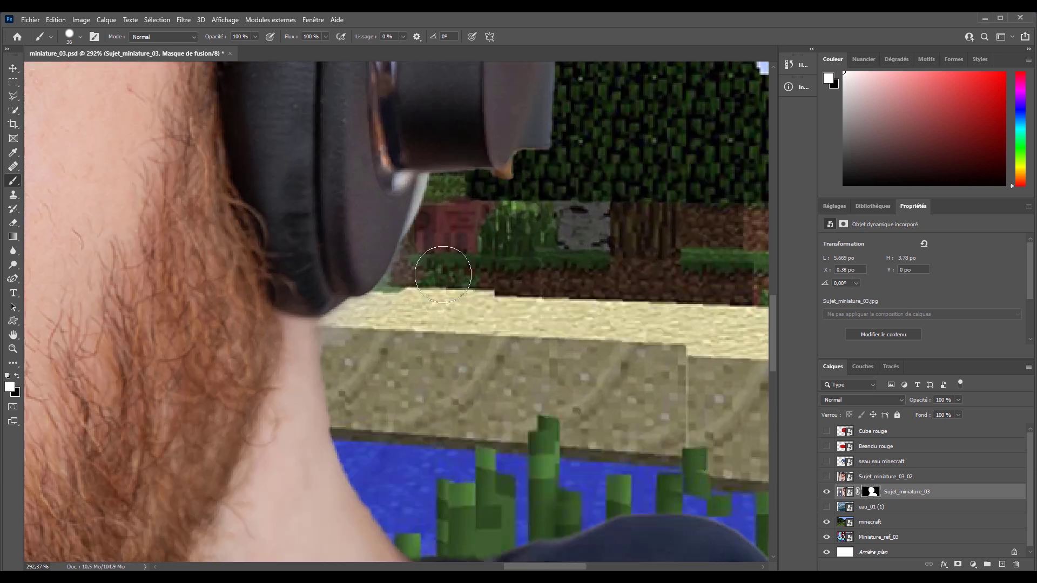
pyautogui.rightClick(458, 271)
pyautogui.click(476, 257)
pyautogui.click(517, 276)
pyautogui.moveTo(491, 236); pyautogui.dragTo(478, 360)
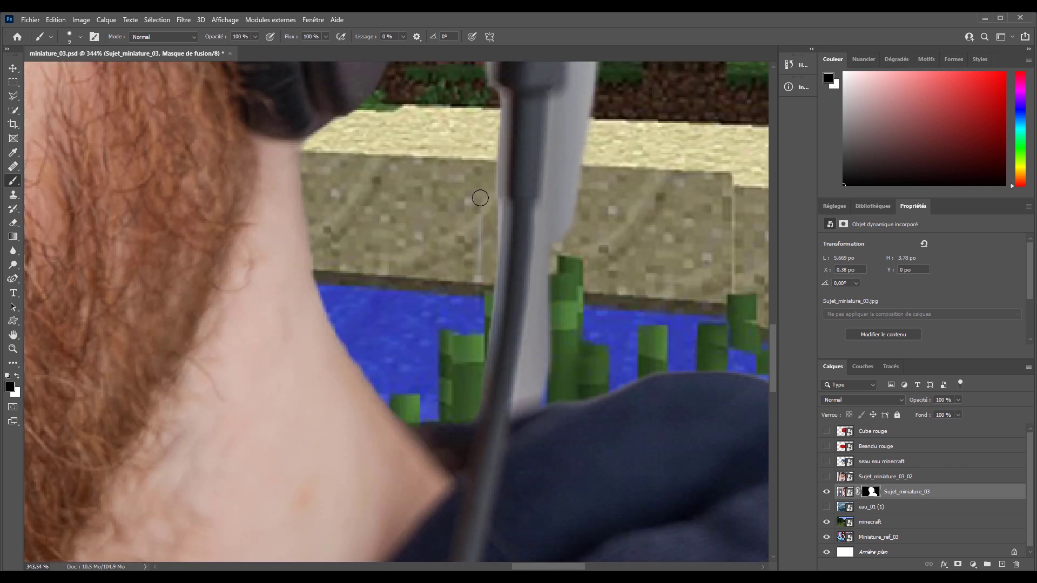
pyautogui.scroll(2, 514, 308)
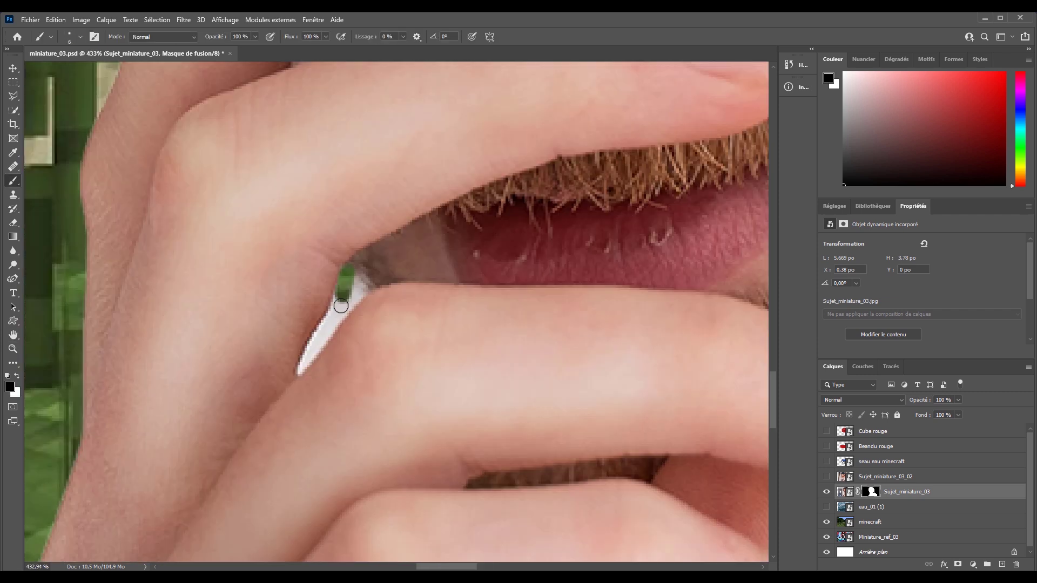
pyautogui.scroll(3, 342, 301)
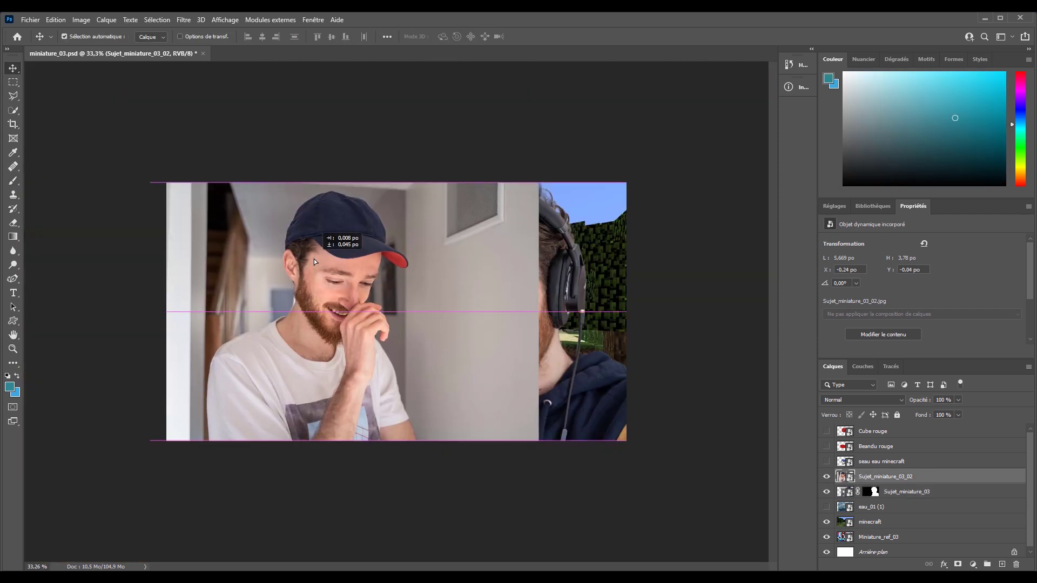
# - Mask out the background around the man in the cap on Sujet_miniature_03_02 and hide the minecraft layer
pyautogui.click(374, 37)
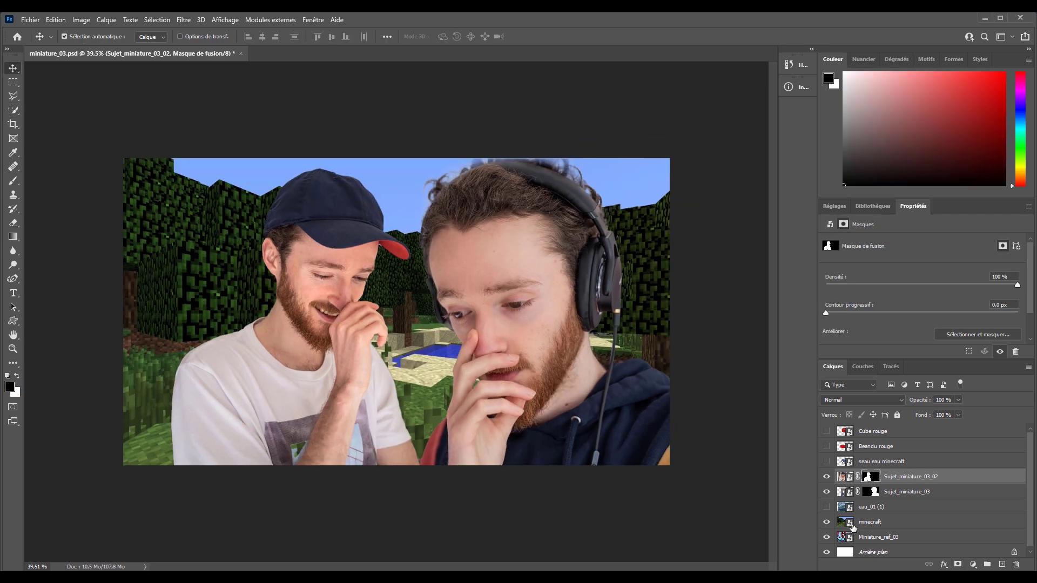
pyautogui.scroll(-1, 853, 529)
pyautogui.click(826, 520)
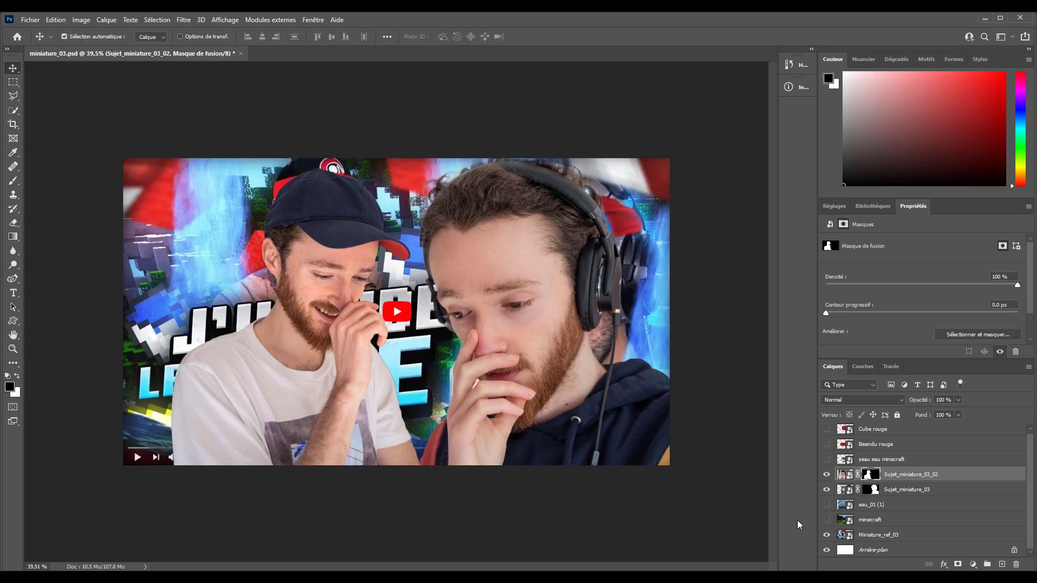
pyautogui.scroll(2, 289, 241)
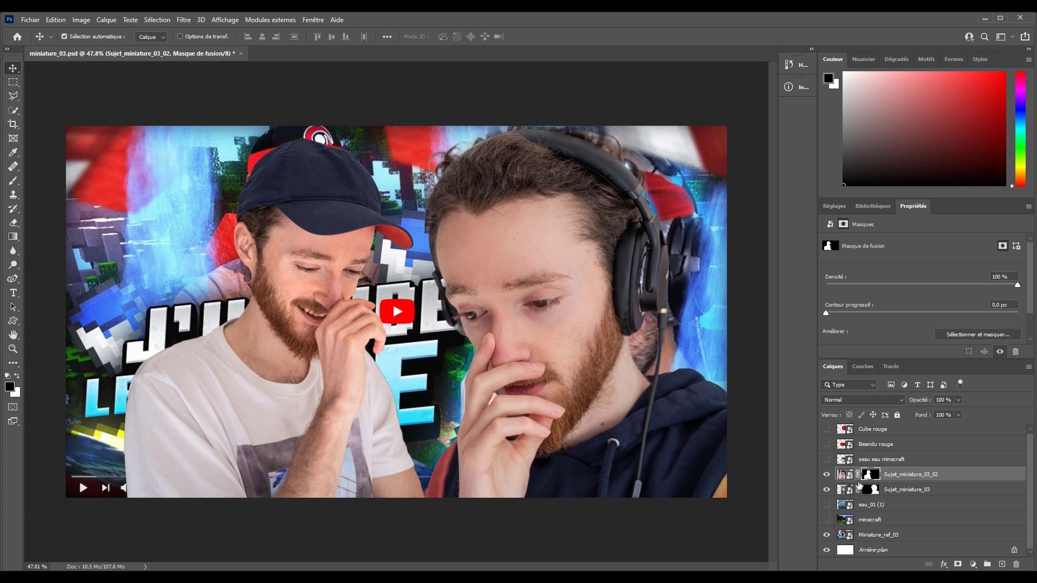
# - Scale Sujet_miniature_03_02 to 75.85% and place the man in the cap over the reference's man in the cap
pyautogui.click(845, 475)
pyautogui.hotkey('ctrl', 't')
pyautogui.moveTo(600, 64); pyautogui.dragTo(493, 215)
pyautogui.moveTo(366, 283); pyautogui.dragTo(421, 227)
pyautogui.moveTo(512, 102); pyautogui.dragTo(521, 97)
pyautogui.click(603, 37)
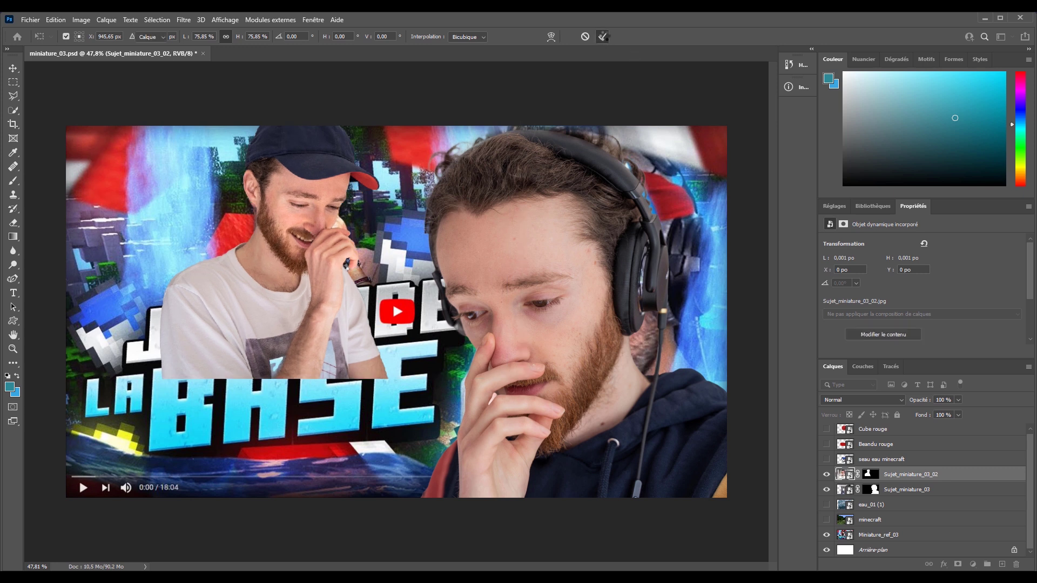
# - Scale Sujet_miniature_03 to about 5.575 by 3.717 inches and place the man with headphones over the reference's headphone wearer
pyautogui.click(840, 489)
pyautogui.hotkey('ctrl', 't')
pyautogui.moveTo(220, 126); pyautogui.dragTo(239, 140)
pyautogui.moveTo(656, 311); pyautogui.dragTo(718, 295)
pyautogui.moveTo(274, 131); pyautogui.dragTo(272, 129)
pyautogui.click(602, 36)
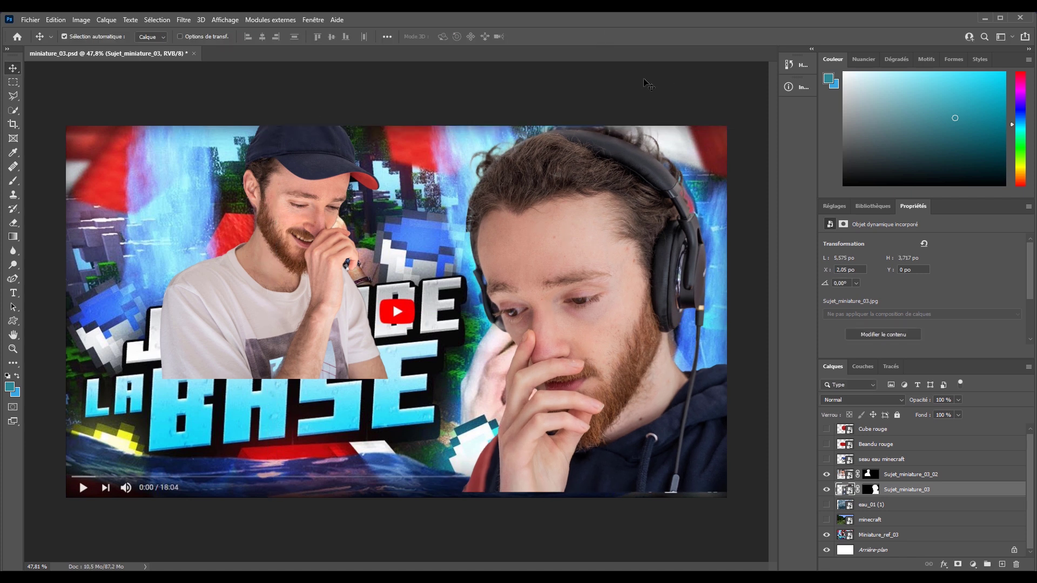
# - Isolate the Miniature_ref_03 layer to examine the reference thumbnail on its own
pyautogui.scroll(-1, 643, 83)
pyautogui.keyDown('alt'); pyautogui.click(827, 535); pyautogui.keyUp('alt')
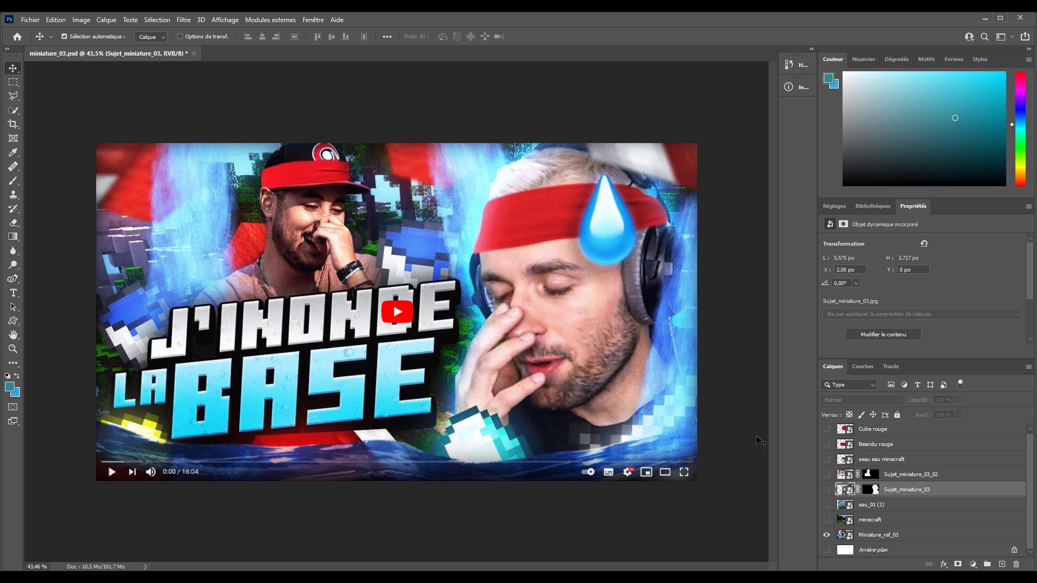
# - Show the eau_01 (1) layer, scale it to 6.777 by 3.932 inches to cover the canvas, and place it below the minecraft layer
pyautogui.click(887, 539)
pyautogui.click(826, 504)
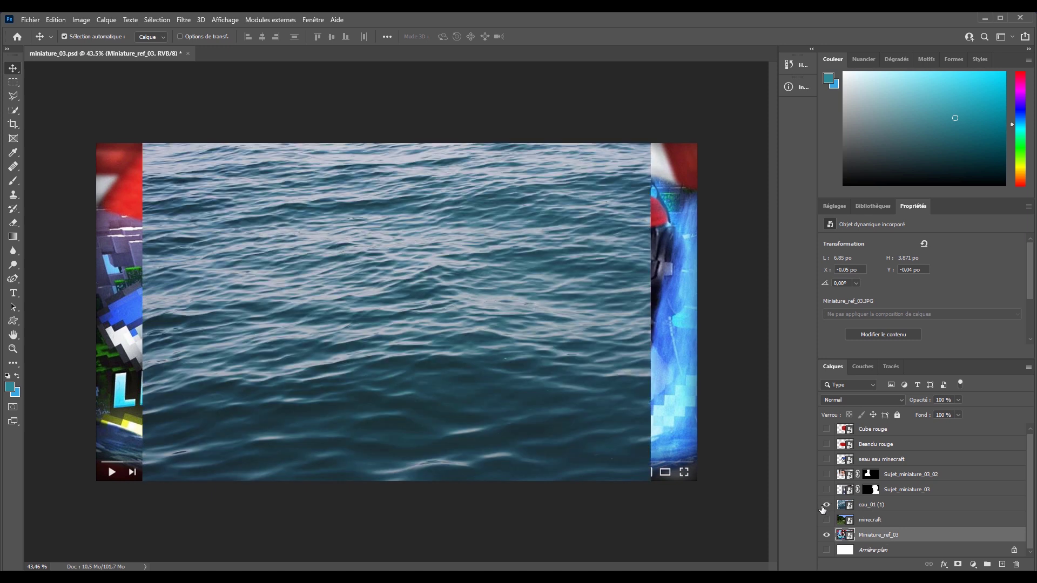
pyautogui.click(462, 357)
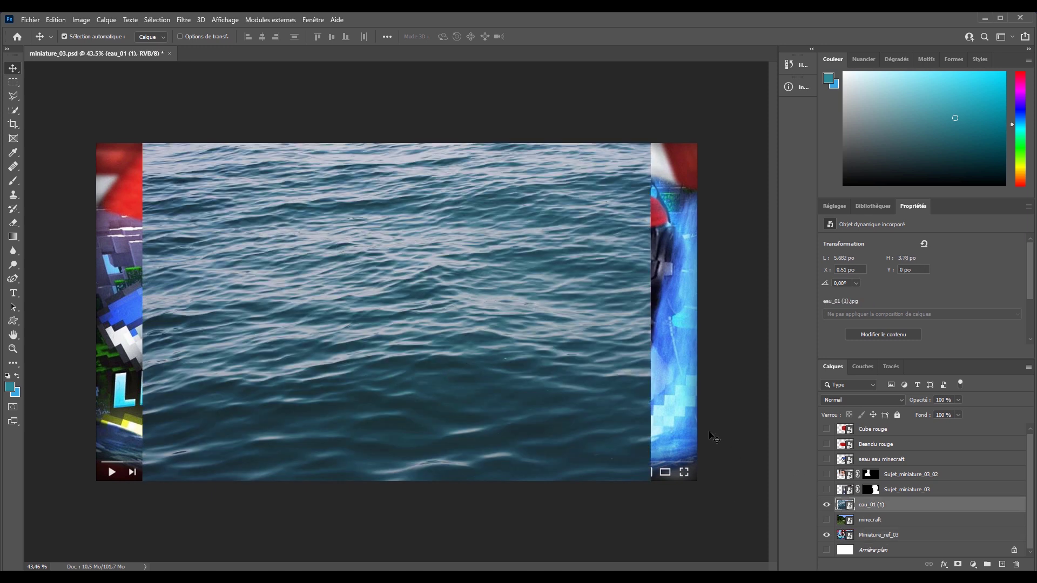
pyautogui.hotkey('ctrl', 't')
pyautogui.moveTo(468, 339); pyautogui.dragTo(443, 339)
pyautogui.moveTo(626, 143); pyautogui.dragTo(717, 133)
pyautogui.moveTo(648, 193); pyautogui.dragTo(625, 196)
pyautogui.press('Return')
pyautogui.moveTo(616, 391); pyautogui.dragTo(582, 363)
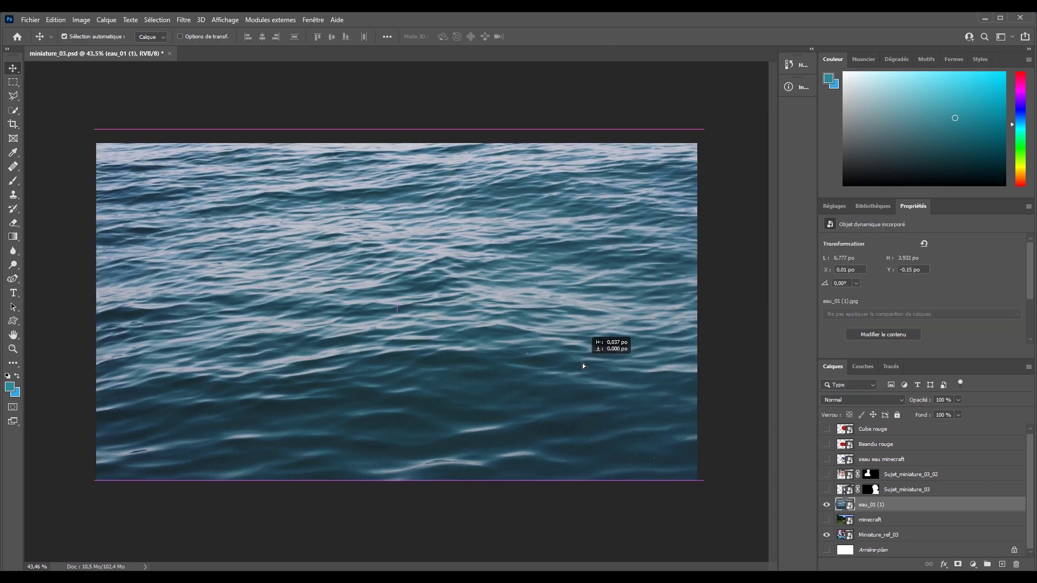
pyautogui.hotkey('ctrl', '[')
# - Hide eau_01 (1) behind a black mask and paint back a wavy strip of water along the thumbnail's lower edge
pyautogui.press('b')
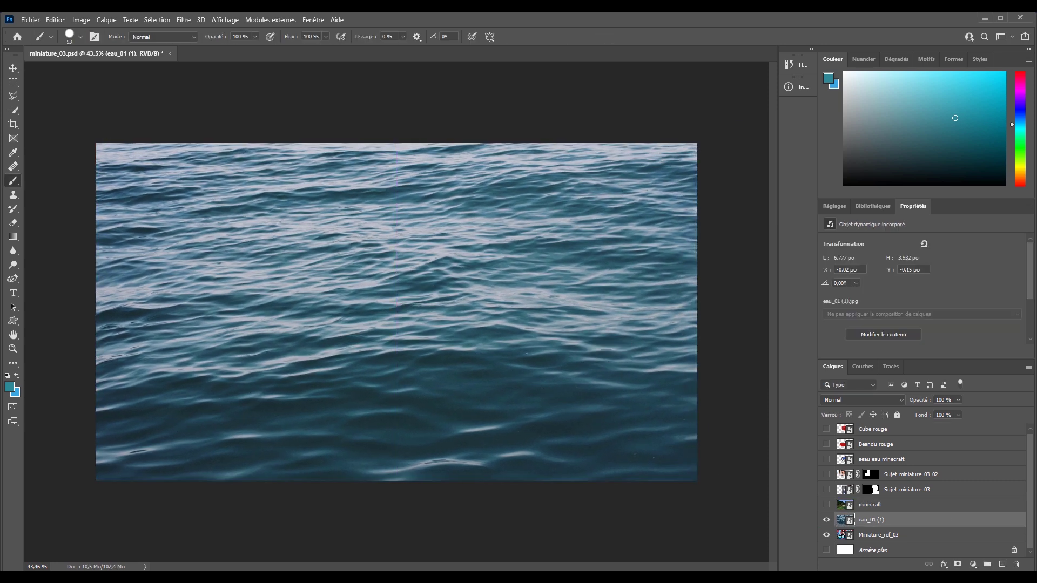
pyautogui.keyDown('alt'); pyautogui.click(961, 566); pyautogui.keyUp('alt')
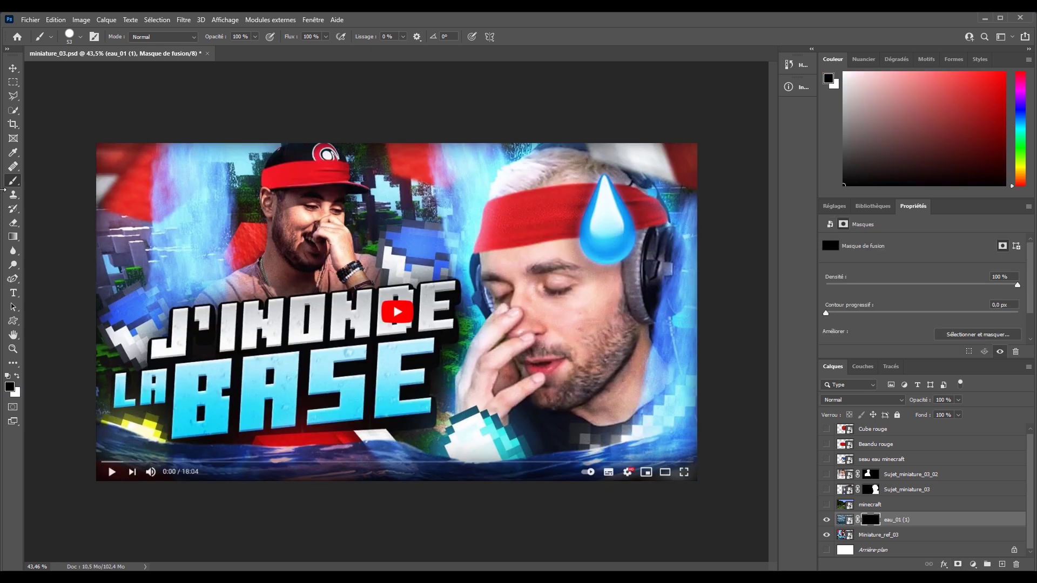
pyautogui.rightClick(13, 320)
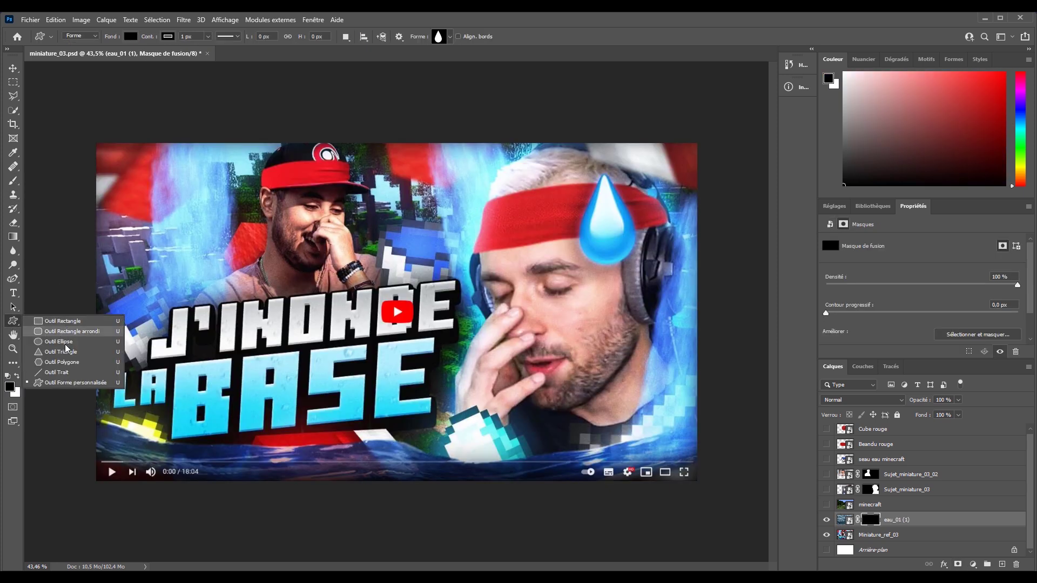
pyautogui.click(13, 183)
pyautogui.moveTo(178, 453); pyautogui.dragTo(222, 455)
pyautogui.press('x')
pyautogui.moveTo(54, 449)
pyautogui.mouseDown()
pyautogui.moveTo(181, 485)
pyautogui.moveTo(289, 500)
pyautogui.moveTo(394, 491)
pyautogui.moveTo(482, 504)
pyautogui.moveTo(789, 474)
pyautogui.mouseUp()
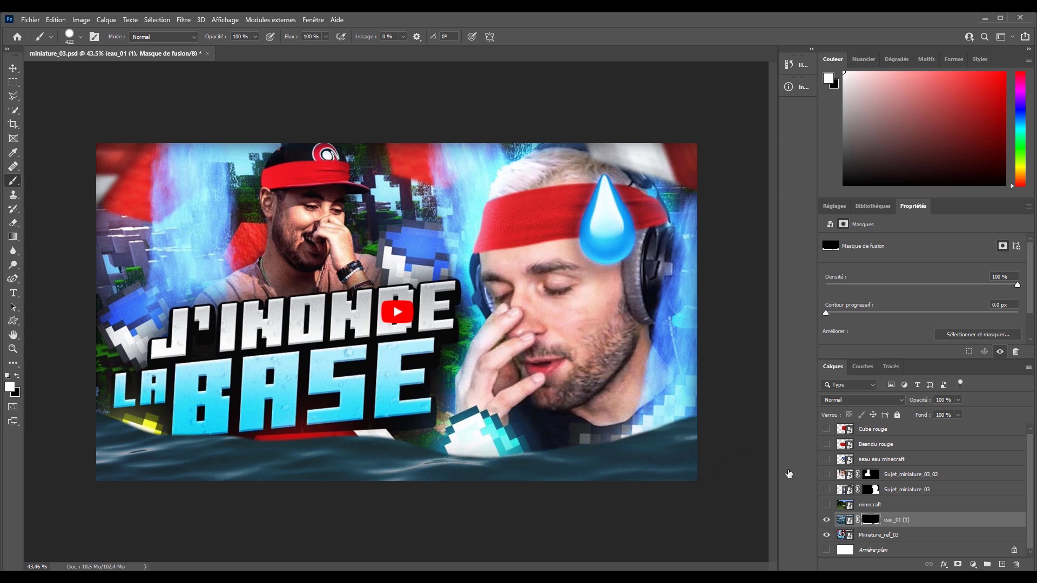
pyautogui.click(12, 72)
pyautogui.scroll(-2, 562, 497)
pyautogui.scroll(1, 397, 413)
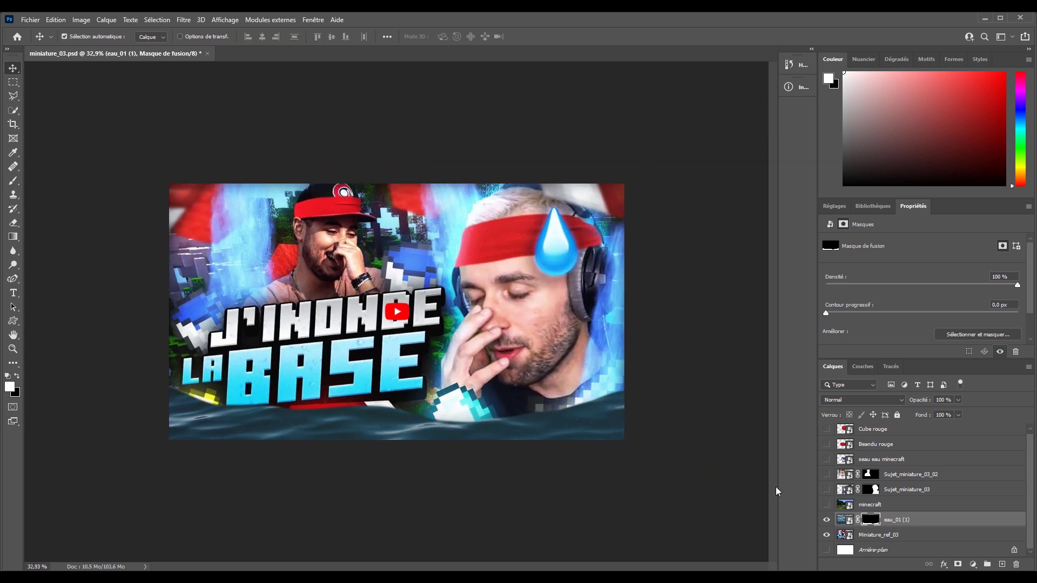
pyautogui.click(826, 519)
pyautogui.click(826, 520)
pyautogui.scroll(1, 556, 479)
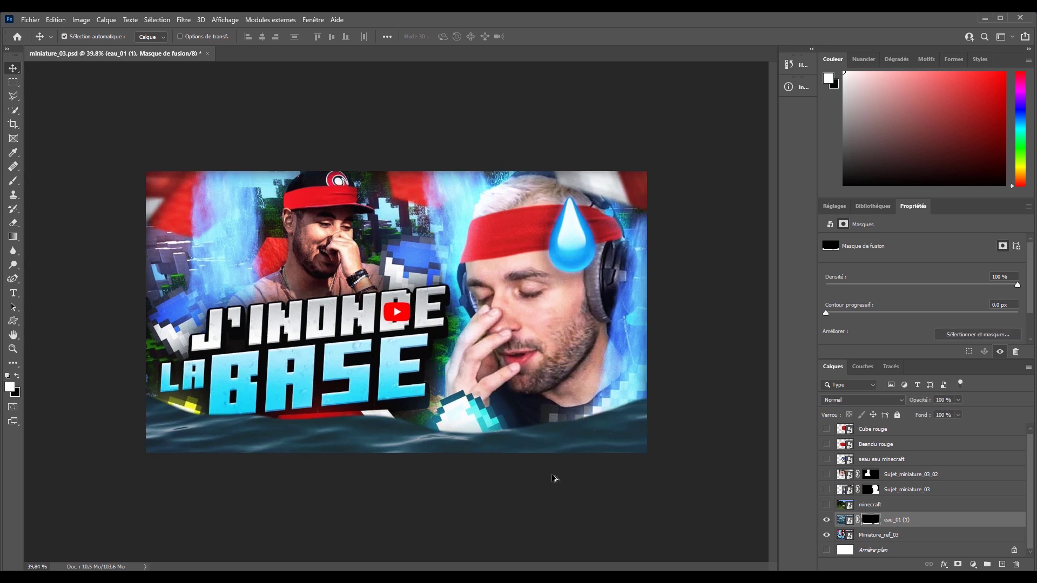
# - Clip a Teinte/Saturation adjustment to eau_01 (1), colorized with hue 209, saturation 76 and lightness +10
pyautogui.click(969, 561)
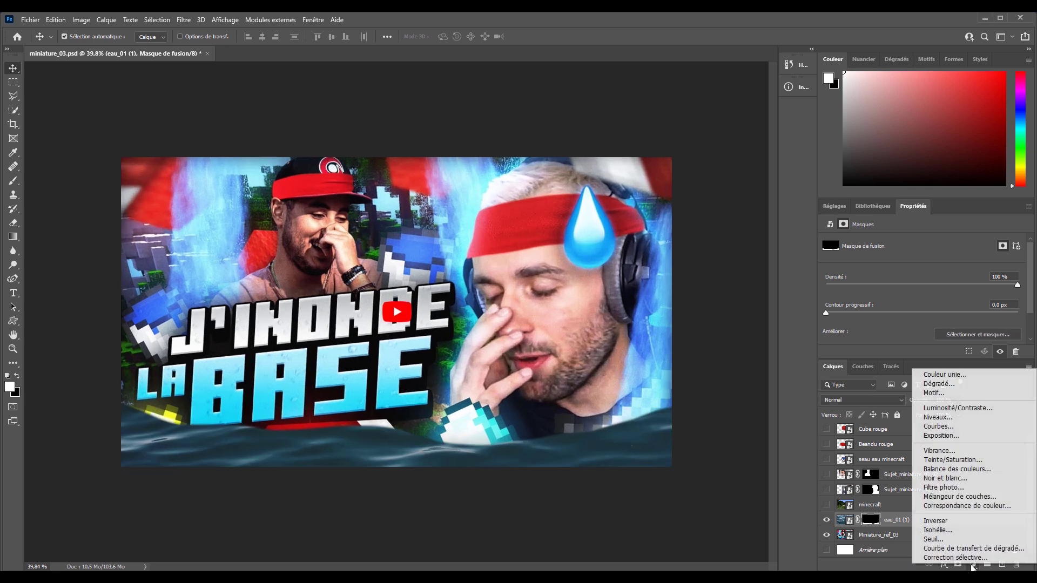
pyautogui.click(954, 459)
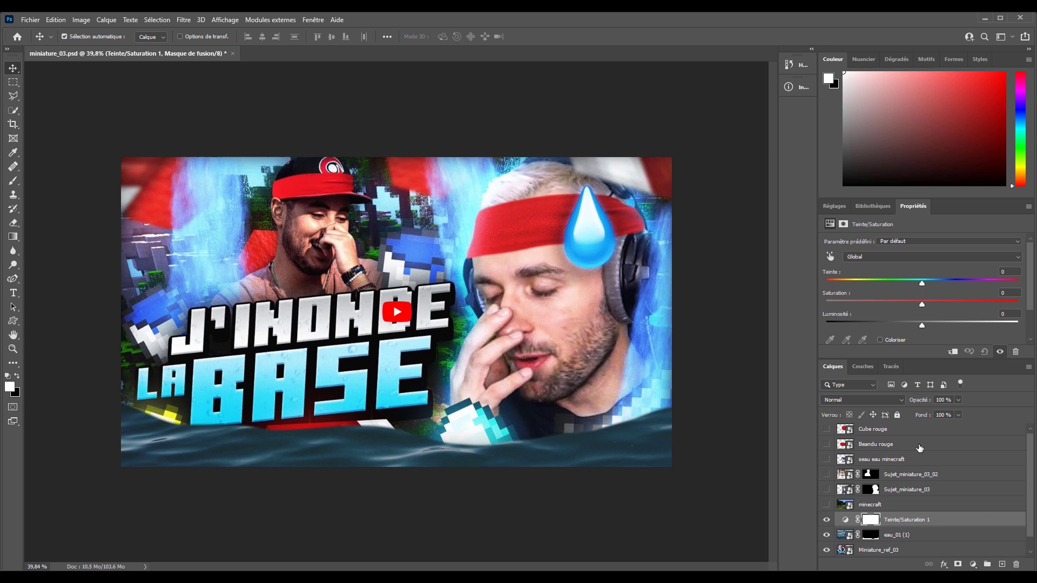
pyautogui.click(952, 352)
pyautogui.scroll(-1, 1033, 292)
pyautogui.moveTo(1033, 292); pyautogui.dragTo(1033, 301)
pyautogui.moveTo(918, 276); pyautogui.dragTo(940, 257)
pyautogui.click(891, 315)
pyautogui.click(928, 279)
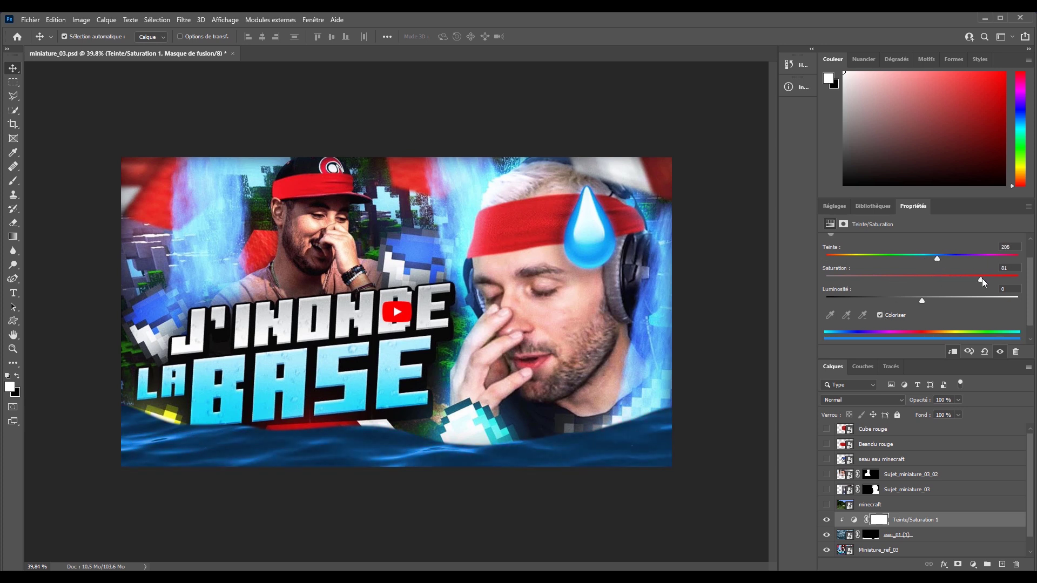
pyautogui.moveTo(922, 301); pyautogui.dragTo(929, 301)
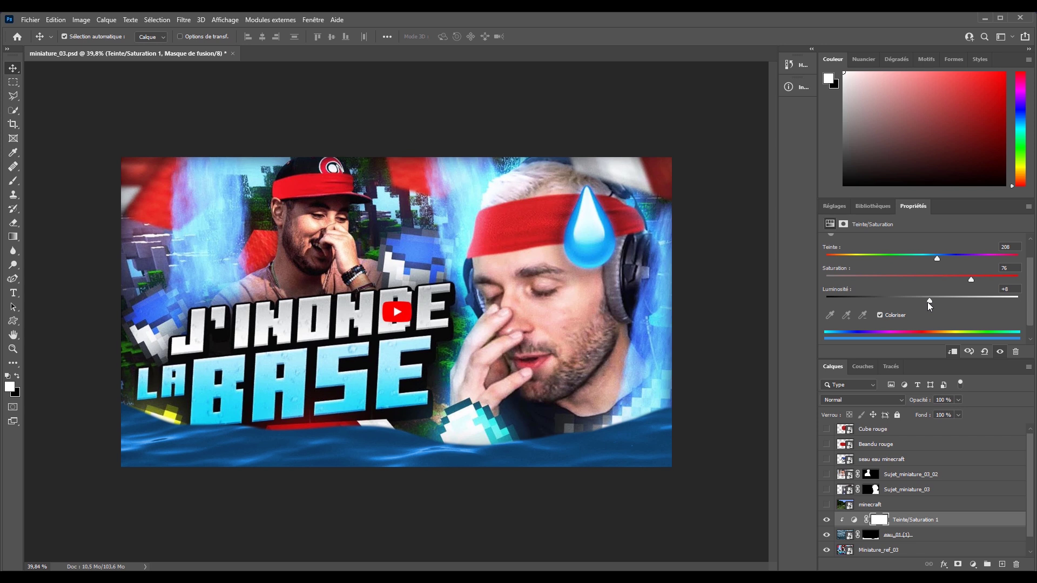
pyautogui.moveTo(937, 258); pyautogui.dragTo(937, 260)
# - Set the eau_01 (1) layer's opacity to 81% and move it with its Teinte/Saturation adjustment above the minecraft layer
pyautogui.click(830, 535)
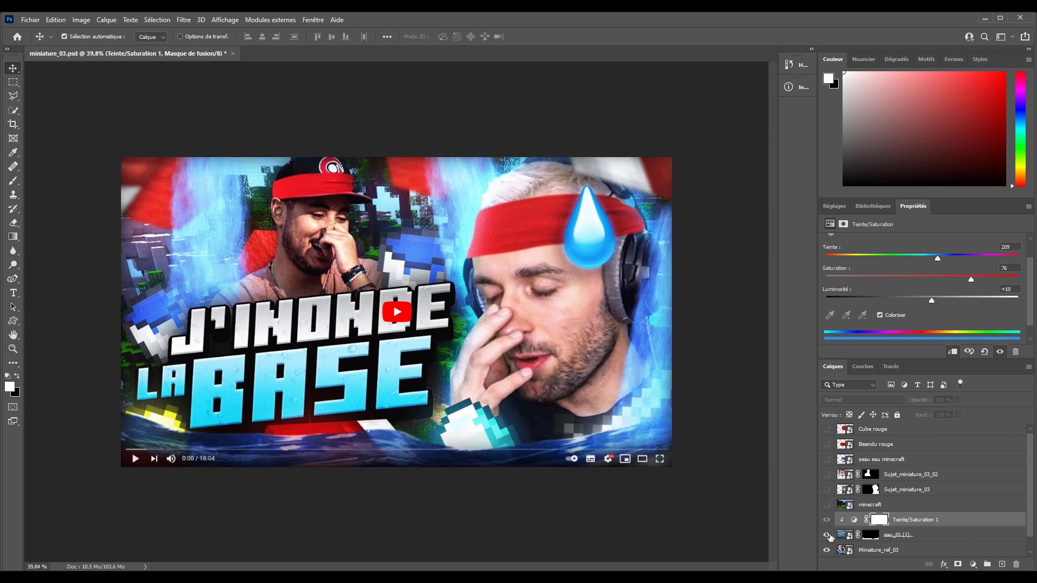
pyautogui.click(826, 535)
pyautogui.click(841, 535)
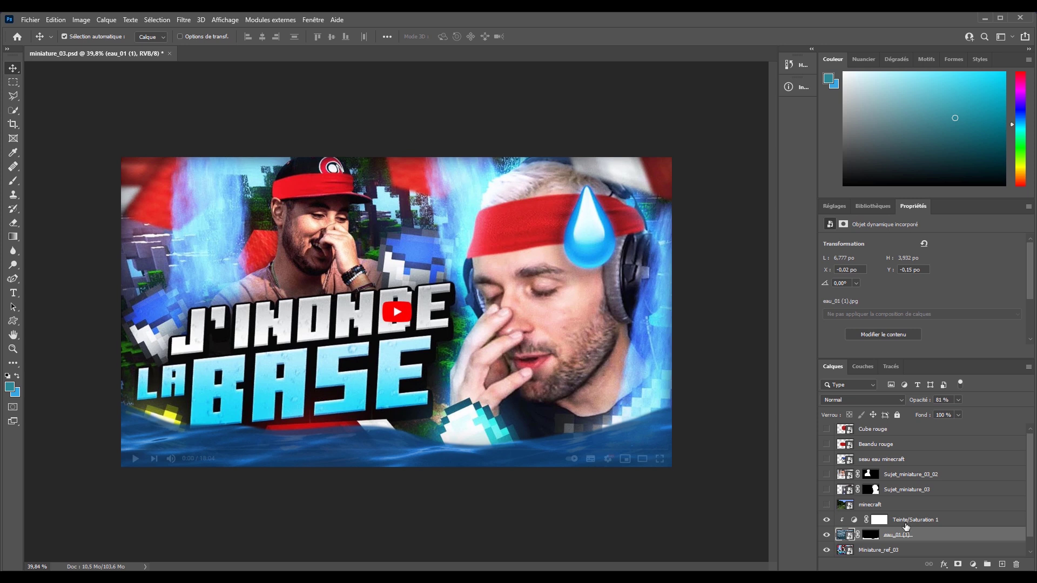
pyautogui.keyDown('shift'); pyautogui.click(906, 526); pyautogui.keyUp('shift')
pyautogui.moveTo(842, 526); pyautogui.dragTo(838, 501)
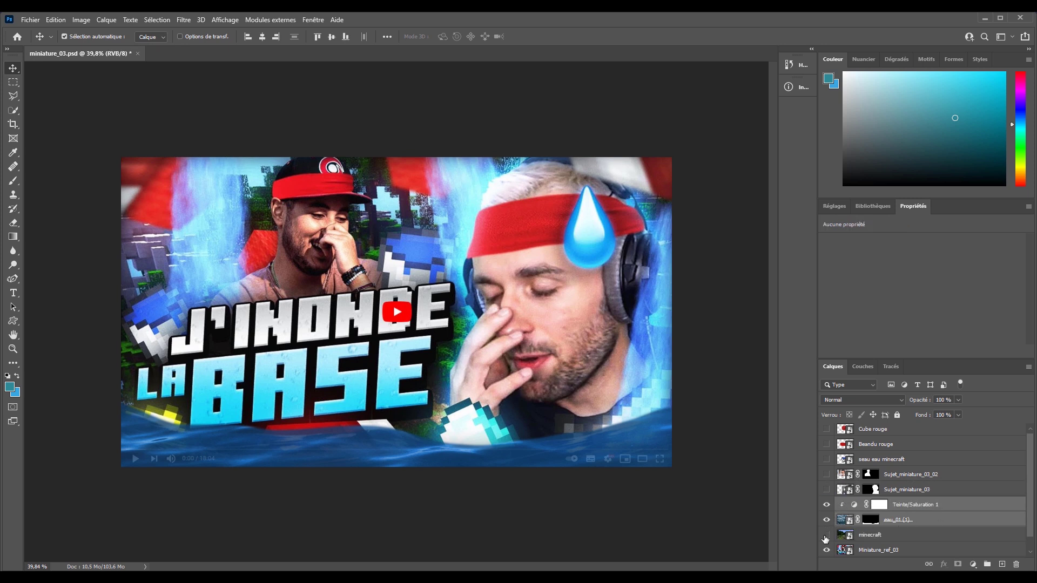
# - With only the reference shown, draw a raindrop custom shape over its sweat drop, on a new layer above Sujet_miniature_03_02
pyautogui.click(825, 536)
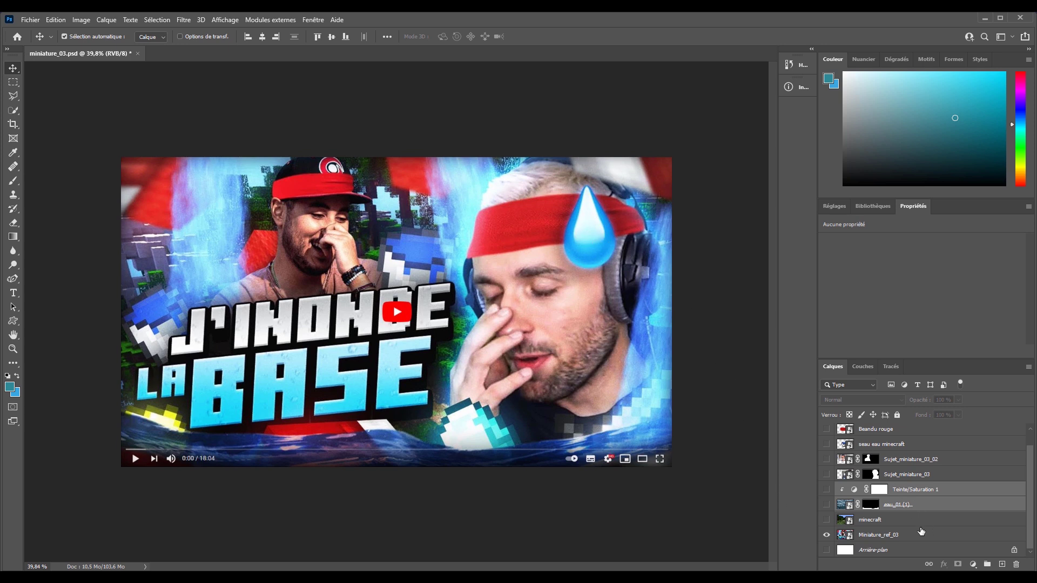
pyautogui.scroll(1, 932, 490)
pyautogui.click(902, 475)
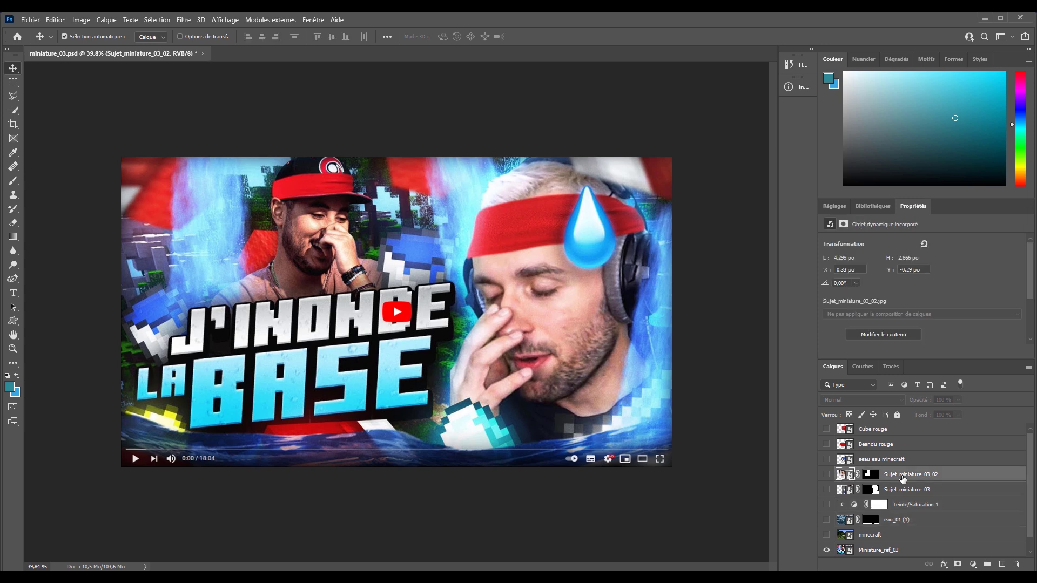
pyautogui.click(1000, 565)
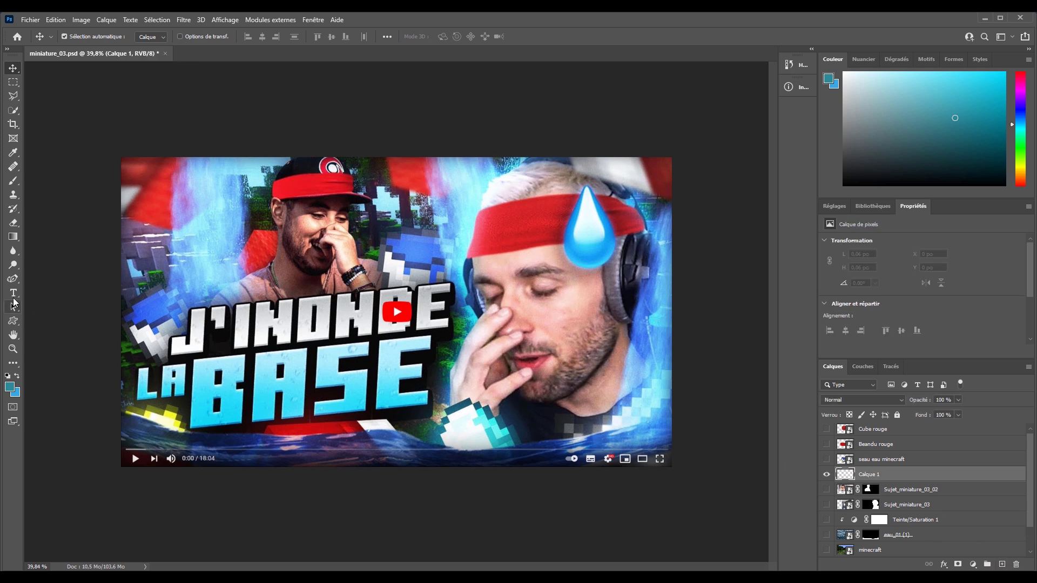
pyautogui.moveTo(13, 321); pyautogui.dragTo(59, 380)
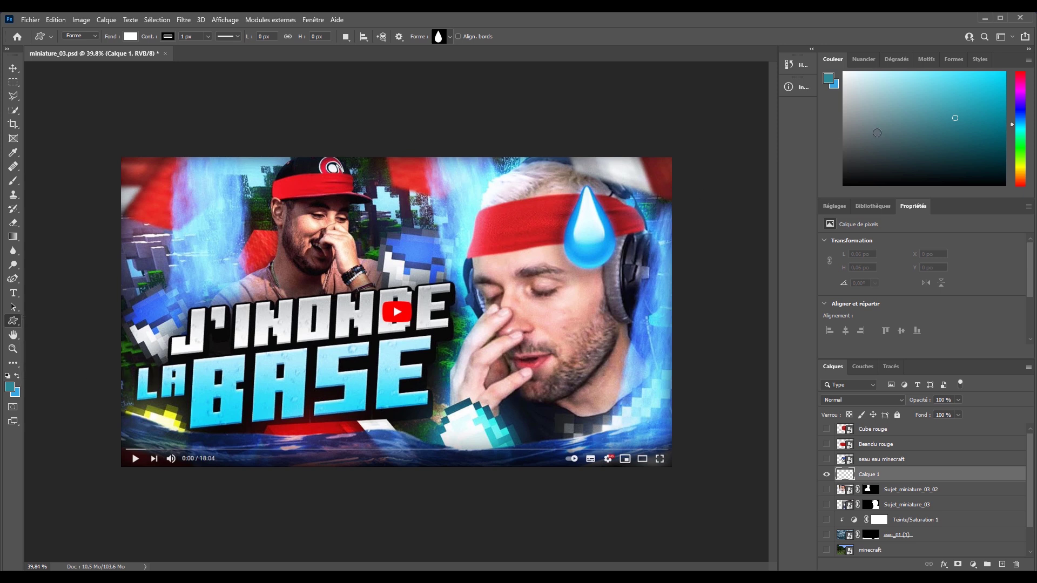
pyautogui.click(450, 37)
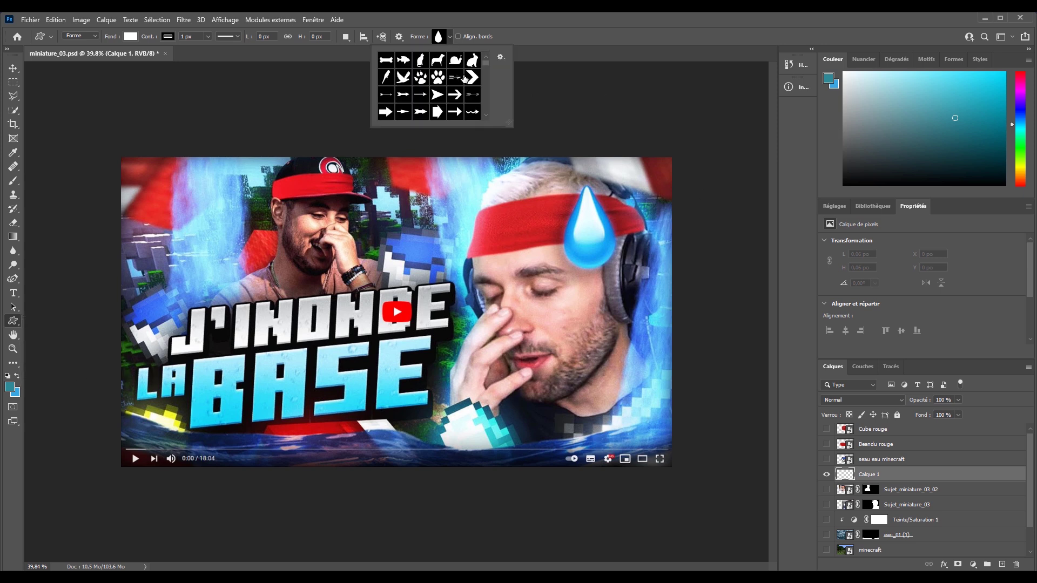
pyautogui.scroll(-10, 471, 81)
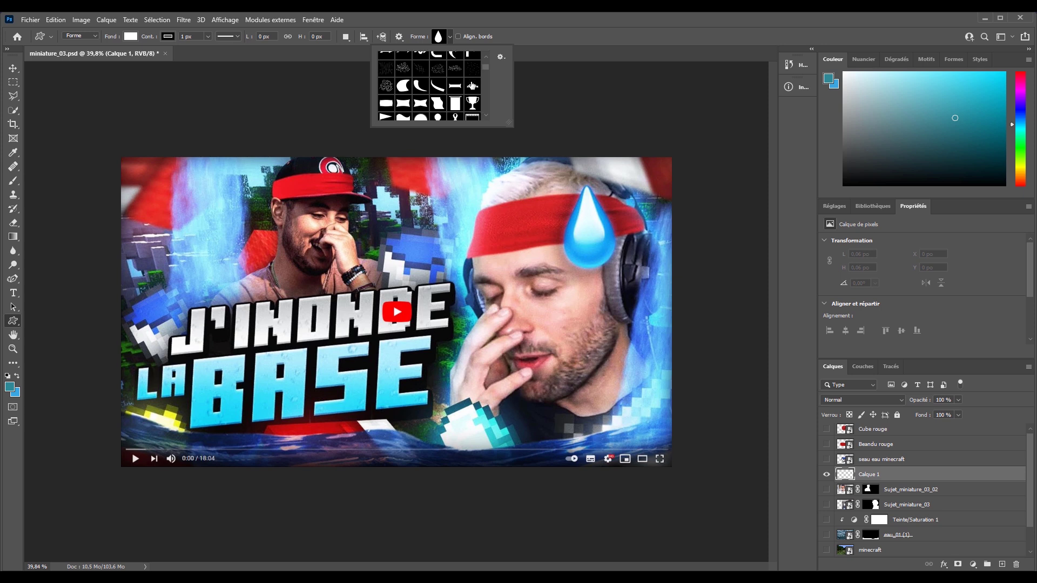
pyautogui.moveTo(485, 73); pyautogui.dragTo(487, 79)
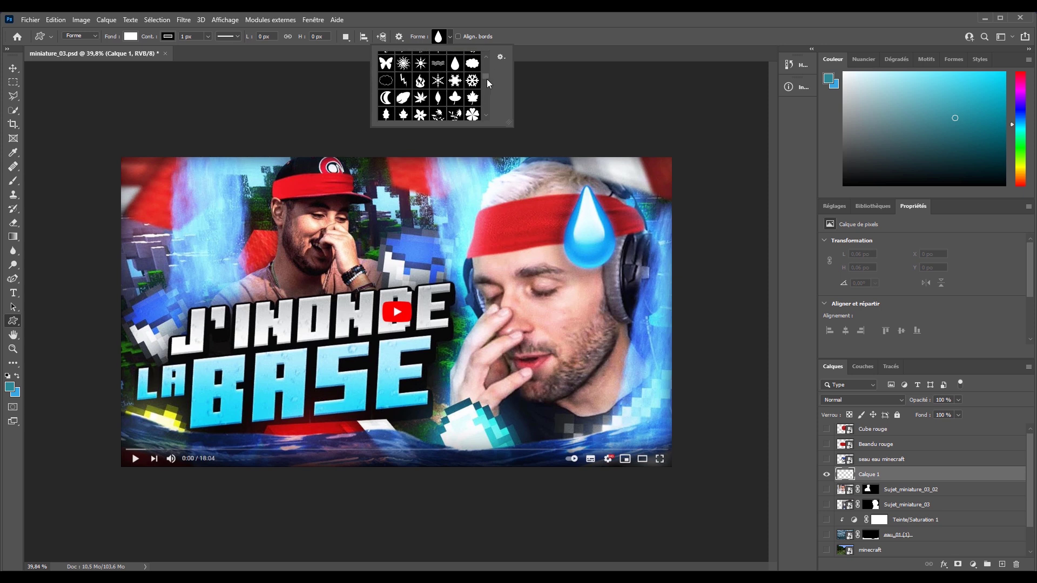
pyautogui.moveTo(565, 186); pyautogui.dragTo(616, 266)
# - Transform the raindrop to 0.64 by 1.03 inches with a -1.99° rotation and place it beside the reference's drop
pyautogui.press('v')
pyautogui.scroll(3, 544, 266)
pyautogui.hotkey('ctrl', 't')
pyautogui.moveTo(700, 233); pyautogui.dragTo(555, 232)
pyautogui.press('Return')
# - Fill the raindrop with the blue #23b4f7 sampled from the reference's drop
pyautogui.scroll(-2, 642, 273)
pyautogui.click(861, 320)
pyautogui.click(859, 319)
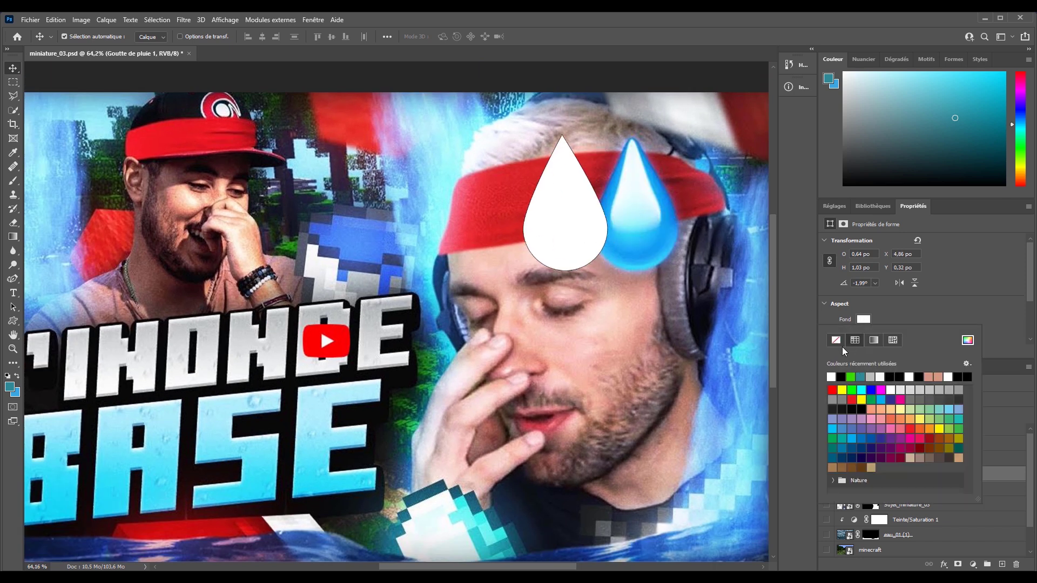
pyautogui.click(969, 342)
pyautogui.click(637, 243)
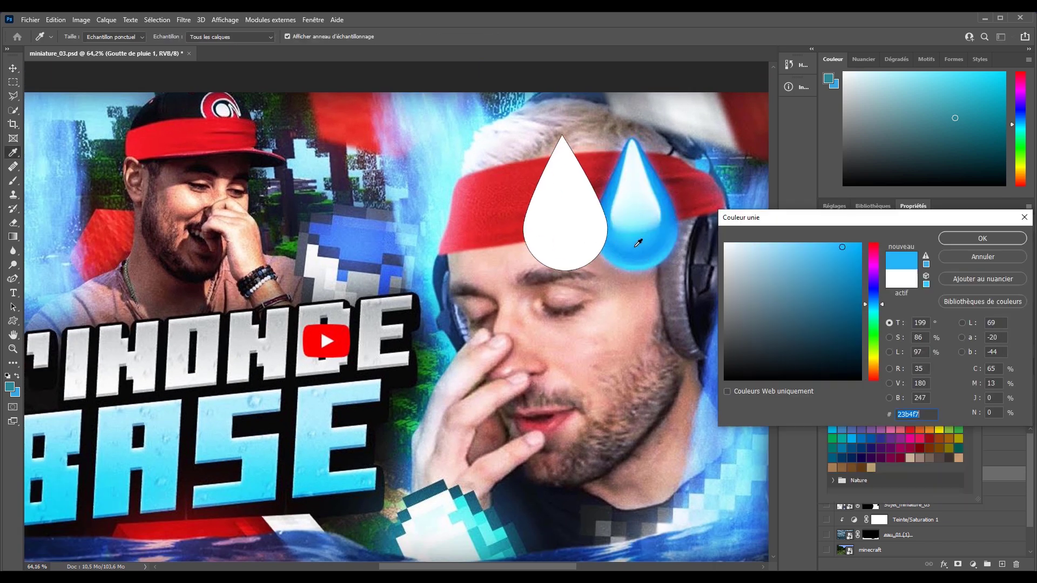
pyautogui.click(991, 241)
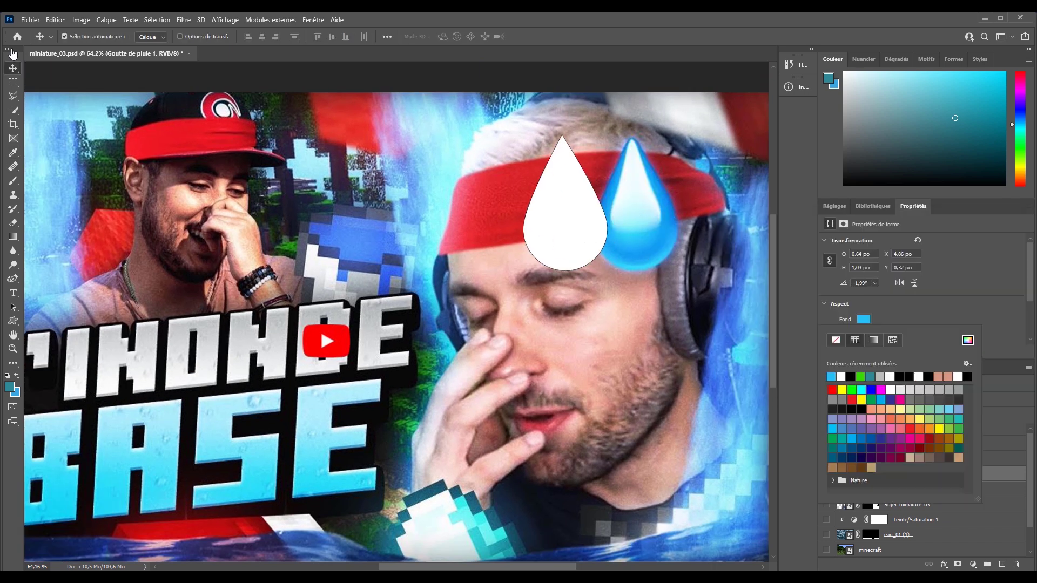
pyautogui.click(232, 128)
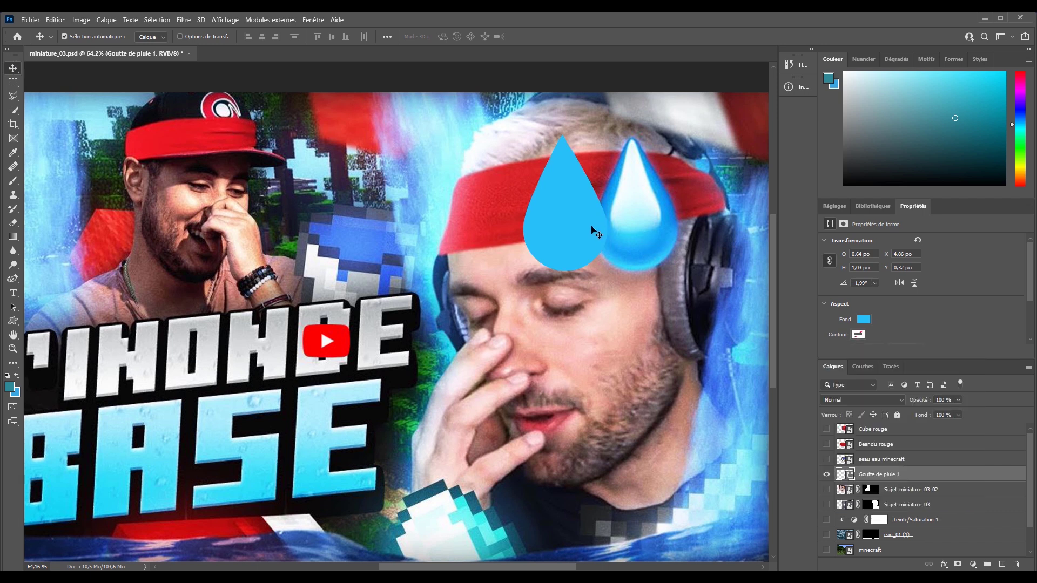
# - Duplicate the raindrop and scale the copy to 53.55% width and 76.11% height inside the upper part of the blue drop
pyautogui.keyDown('alt'); pyautogui.moveTo(567, 230); pyautogui.dragTo(594, 214); pyautogui.keyUp('alt')
pyautogui.hotkey('ctrl', 't')
pyautogui.moveTo(634, 254); pyautogui.dragTo(580, 191)
pyautogui.keyDown('shift'); pyautogui.moveTo(571, 209); pyautogui.dragTo(575, 240); pyautogui.keyUp('shift')
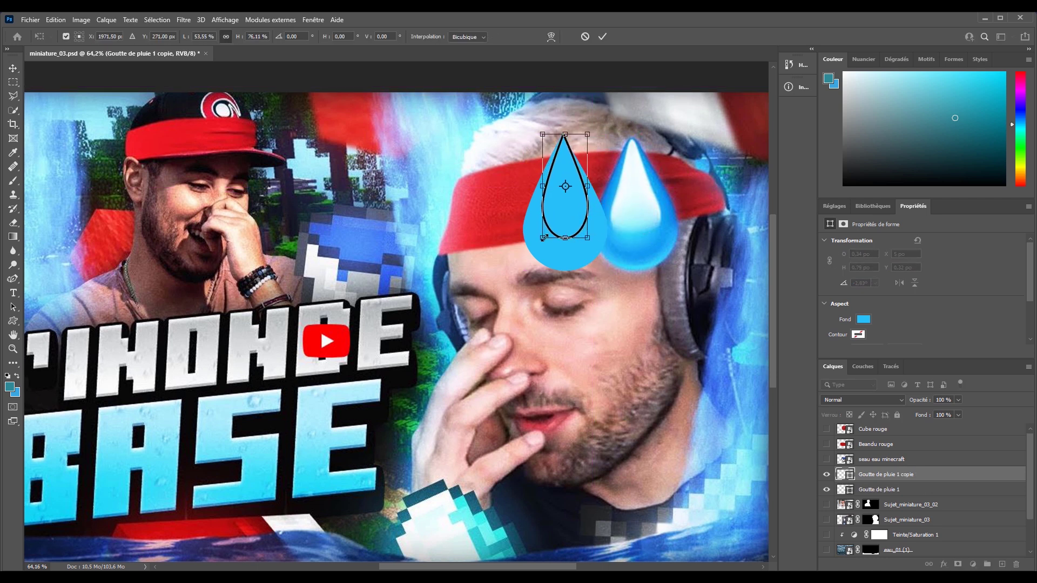
pyautogui.press('Return')
# - Fill the inner raindrop with the near-white sampled from the reference drop's highlight and nudge it into line with the blue drop's tip
pyautogui.scroll(1, 578, 155)
pyautogui.doubleClick(845, 474)
pyautogui.click(652, 184)
pyautogui.click(963, 241)
pyautogui.scroll(-5, 732, 195)
pyautogui.scroll(7, 643, 235)
pyautogui.scroll(1, 640, 236)
pyautogui.moveTo(450, 171); pyautogui.dragTo(447, 171)
pyautogui.scroll(2, 456, 112)
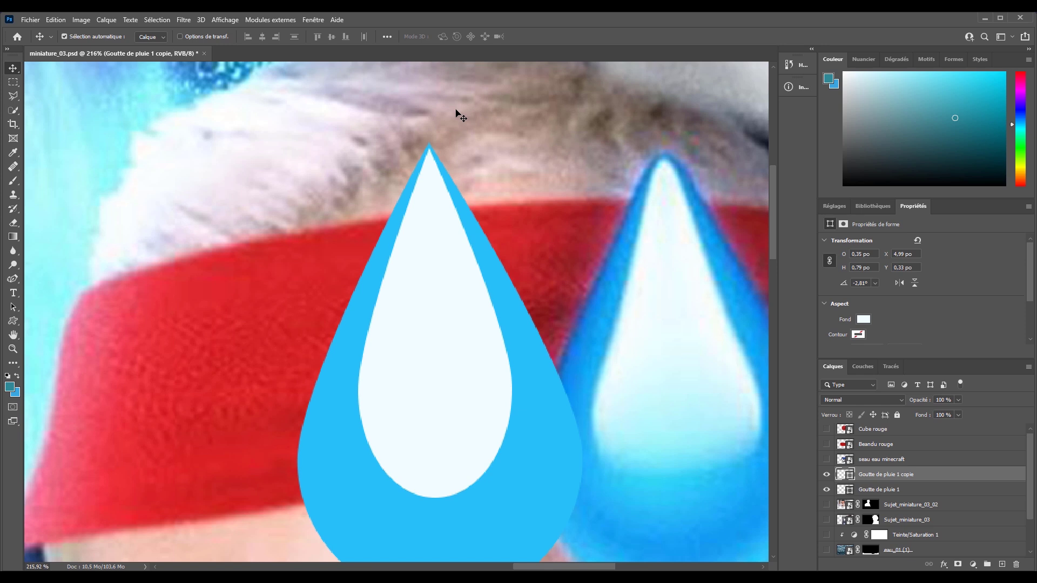
pyautogui.scroll(-4, 455, 112)
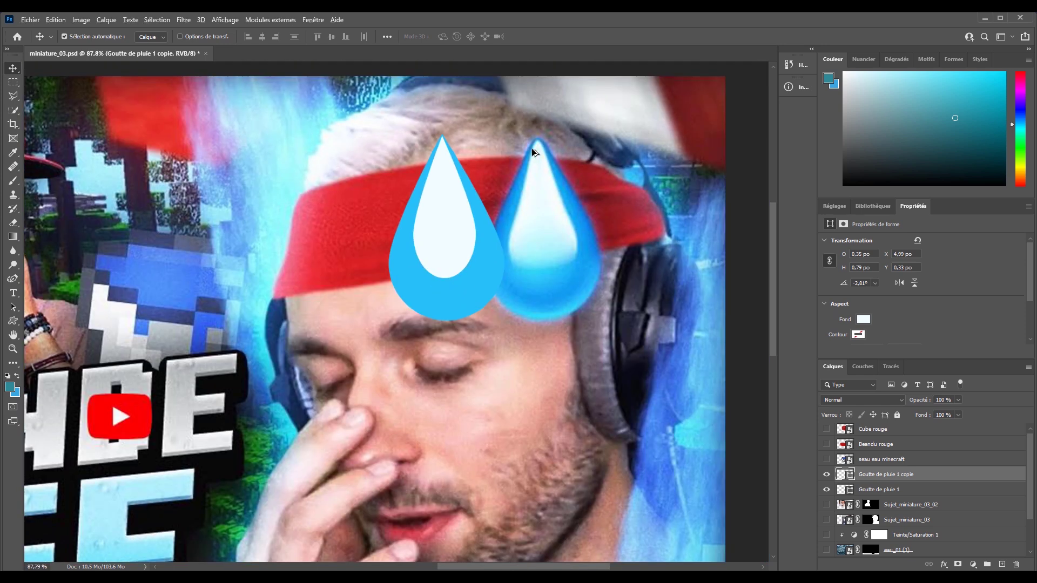
# - Add a mask to the inner raindrop and fade out its lower end with a black Arrondi flou brush
pyautogui.scroll(1, 531, 147)
pyautogui.click(958, 564)
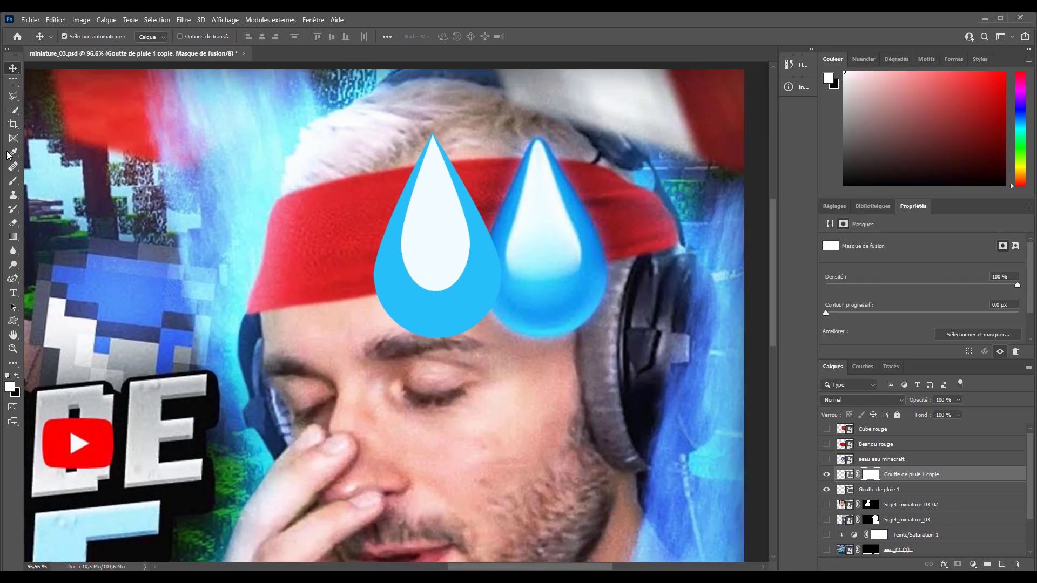
pyautogui.click(13, 180)
pyautogui.rightClick(378, 324)
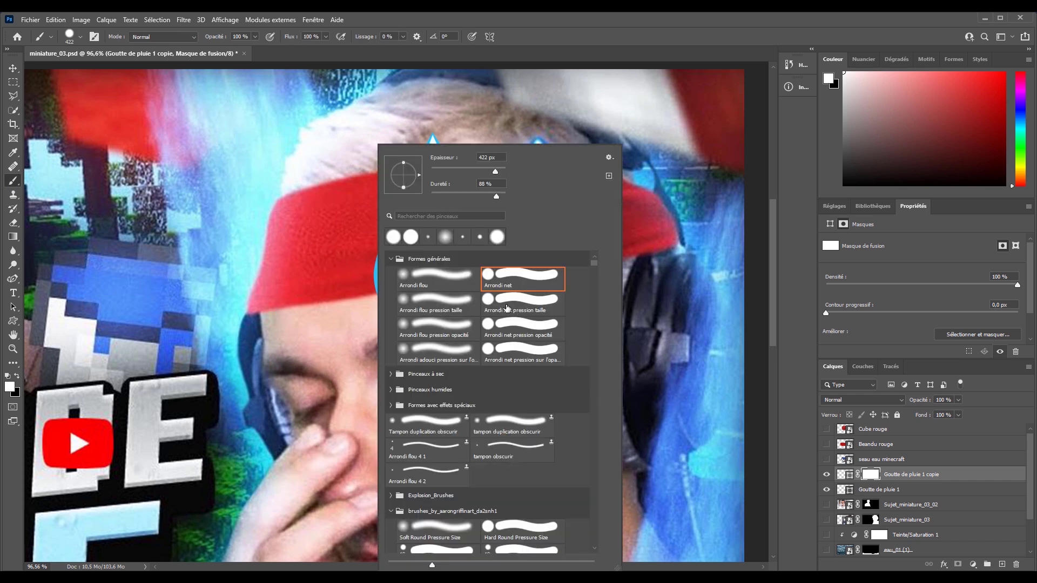
pyautogui.doubleClick(436, 278)
pyautogui.press('x')
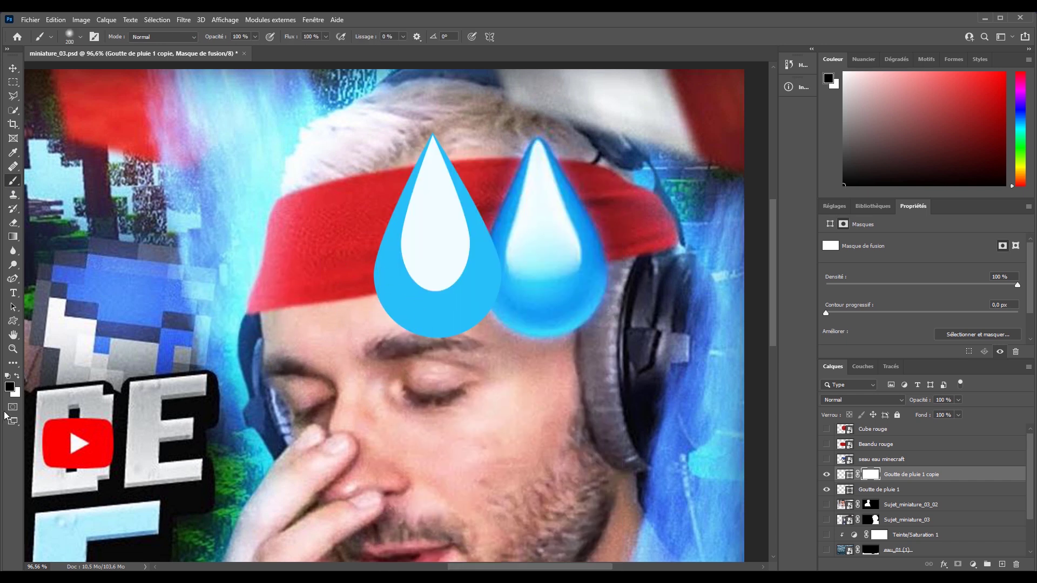
pyautogui.moveTo(478, 396)
pyautogui.mouseDown()
pyautogui.moveTo(548, 397)
pyautogui.moveTo(527, 399)
pyautogui.mouseUp()
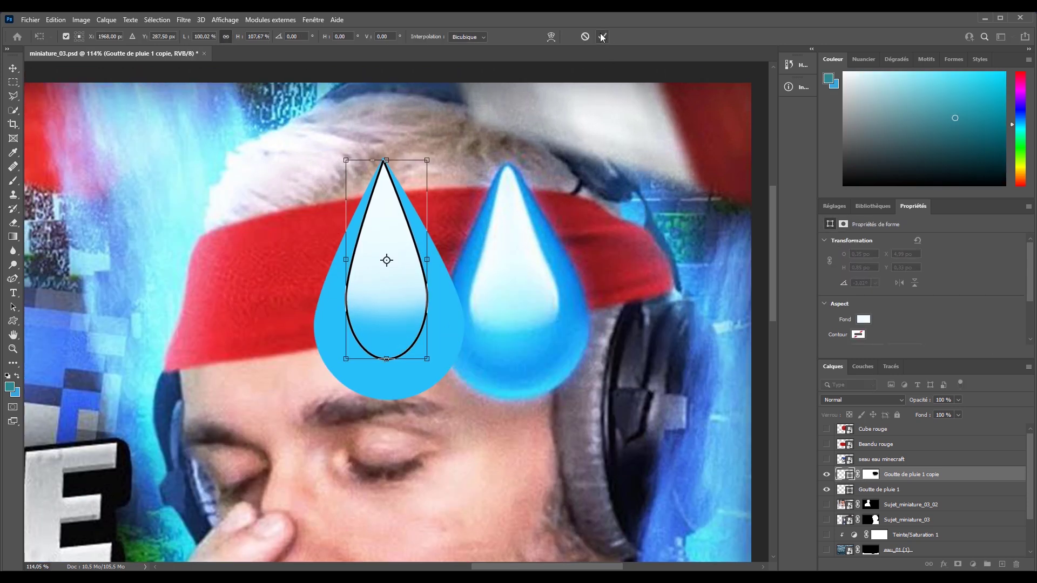
# - Stretch the inner raindrop's height to 107.67% and brush black over its tip on the layer mask
pyautogui.press('v')
pyautogui.scroll(3, 351, 113)
pyautogui.click(13, 181)
pyautogui.click(870, 474)
pyautogui.moveTo(426, 200); pyautogui.dragTo(359, 194)
pyautogui.moveTo(402, 162); pyautogui.dragTo(360, 157)
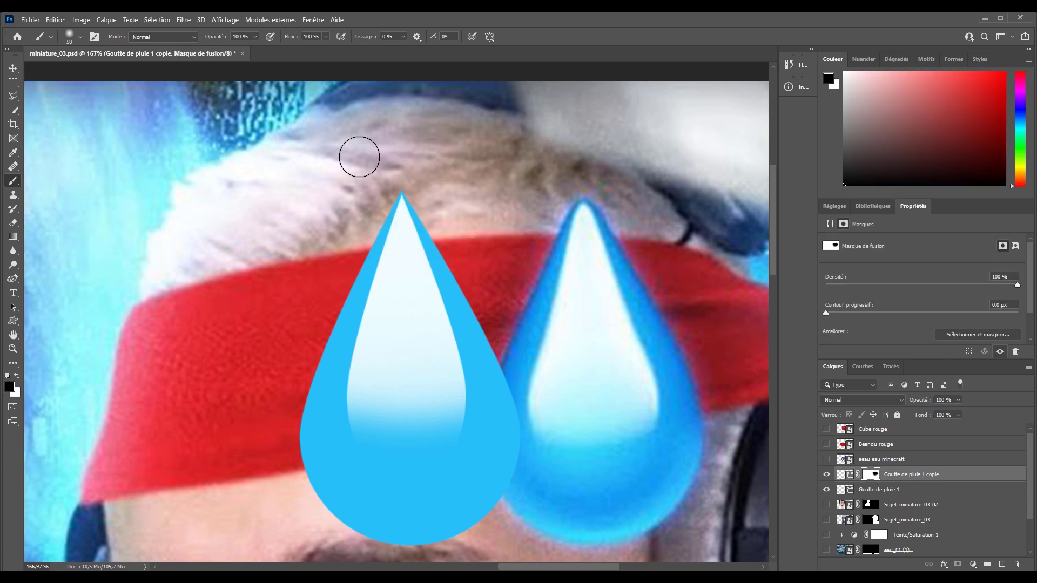
pyautogui.press('v')
pyautogui.scroll(-3, 400, 168)
# - Add a new layer above both raindrops and pick a darker shade of the drop's blue for the brush
pyautogui.click(437, 337)
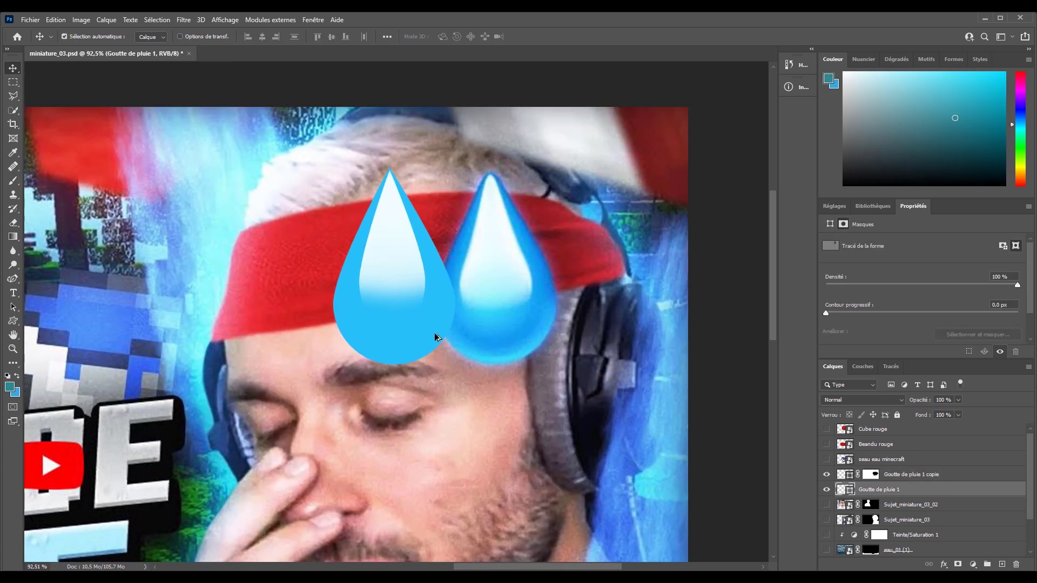
pyautogui.scroll(1, 436, 337)
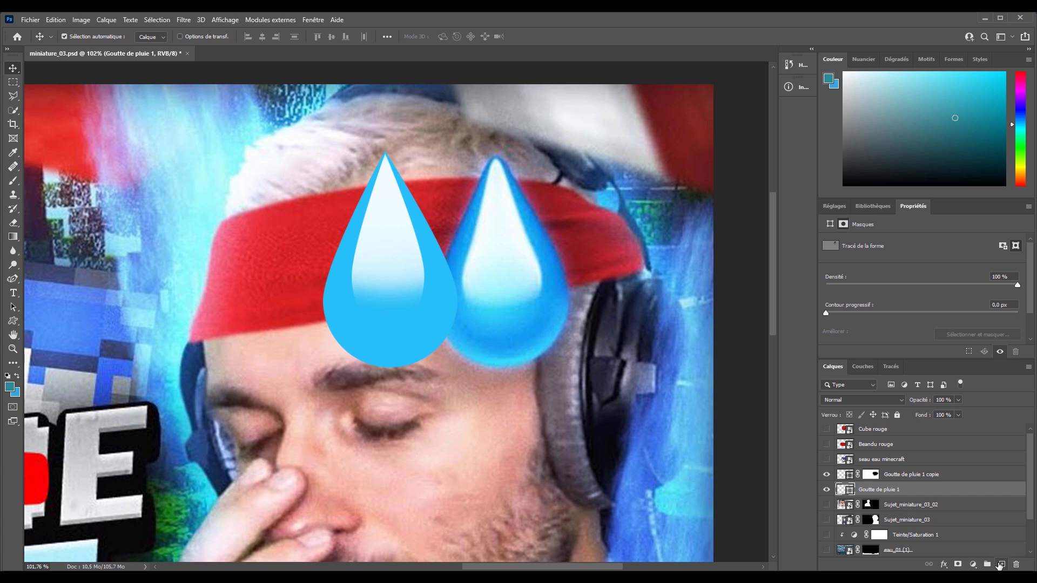
pyautogui.click(999, 564)
pyautogui.moveTo(897, 489); pyautogui.dragTo(897, 474)
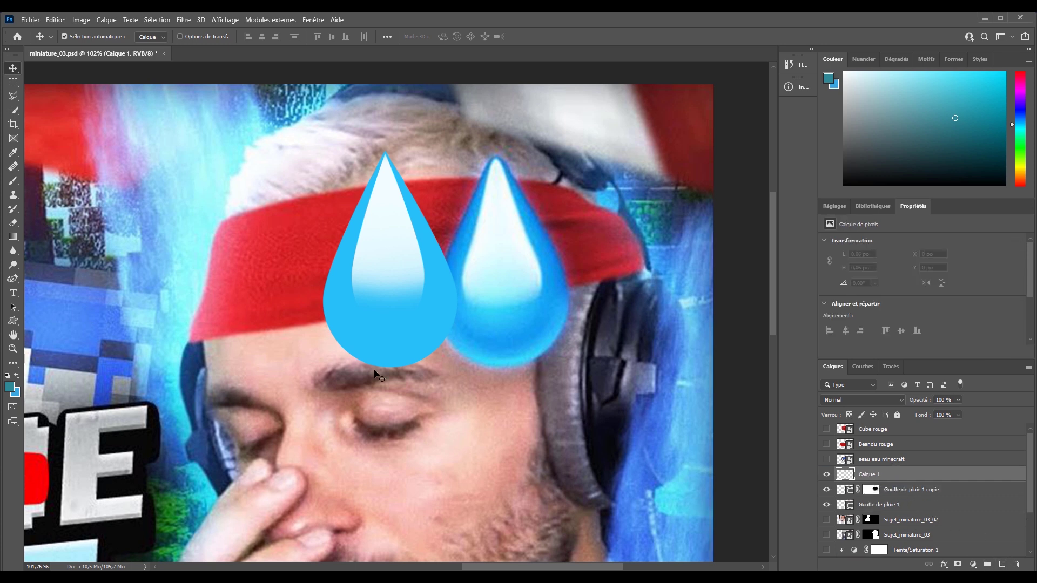
pyautogui.click(13, 185)
pyautogui.scroll(2, 444, 321)
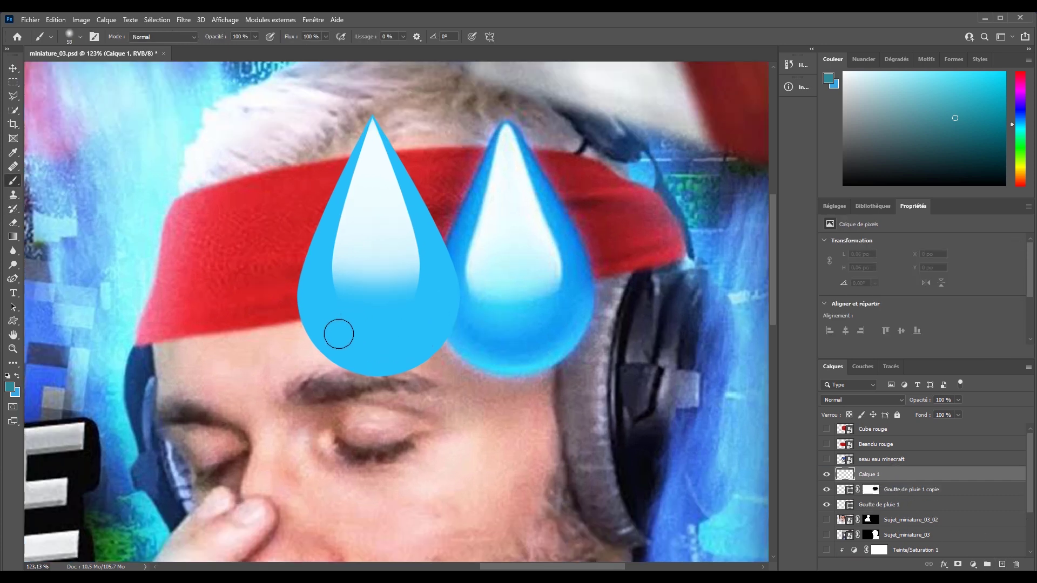
pyautogui.keyDown('alt'); pyautogui.click(339, 331); pyautogui.keyUp('alt')
pyautogui.click(979, 96)
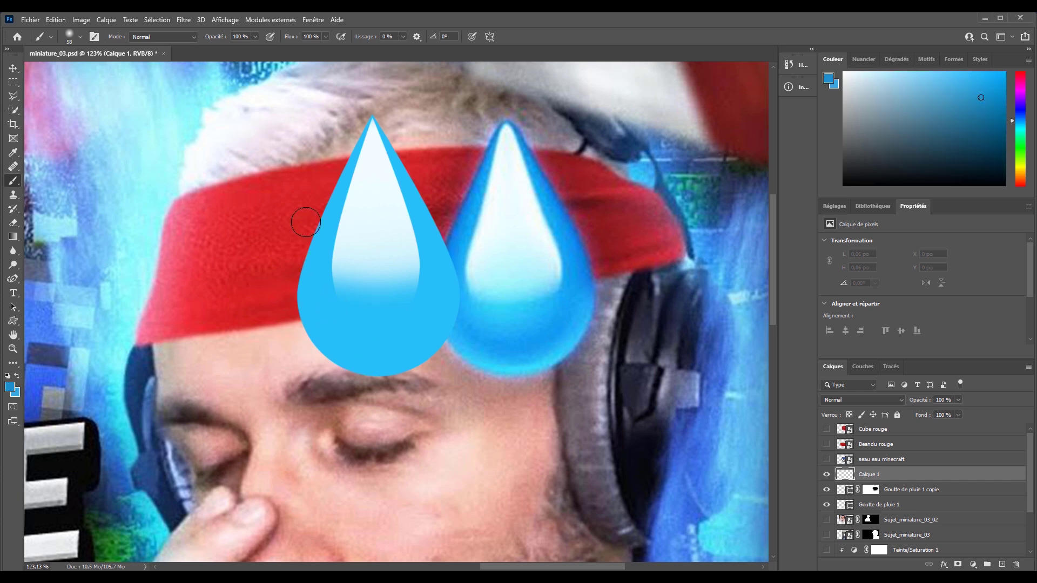
# - Clip the new layer to the blue raindrop beneath the highlight and shade the drop's edges darker blue at 36% brush opacity
pyautogui.moveTo(316, 284)
pyautogui.mouseDown()
pyautogui.moveTo(409, 343)
pyautogui.moveTo(432, 311)
pyautogui.moveTo(428, 231)
pyautogui.moveTo(347, 204)
pyautogui.mouseUp()
pyautogui.moveTo(913, 489); pyautogui.dragTo(917, 468)
pyautogui.rightClick(830, 492)
pyautogui.click(891, 240)
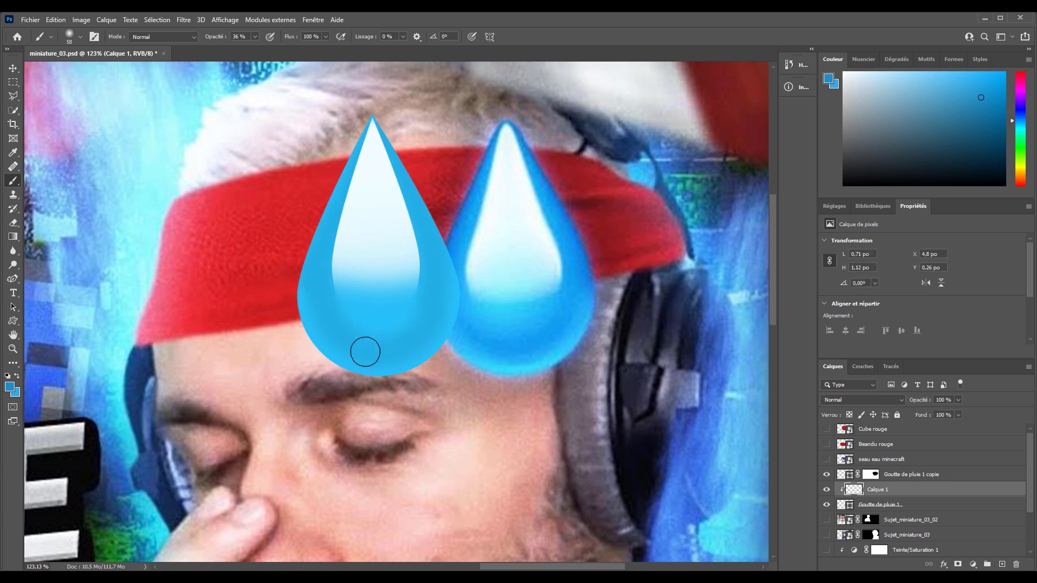
# - Paint a pale blue glow along the raindrop's lower edge with the soft brush at 36% opacity
pyautogui.click(975, 75)
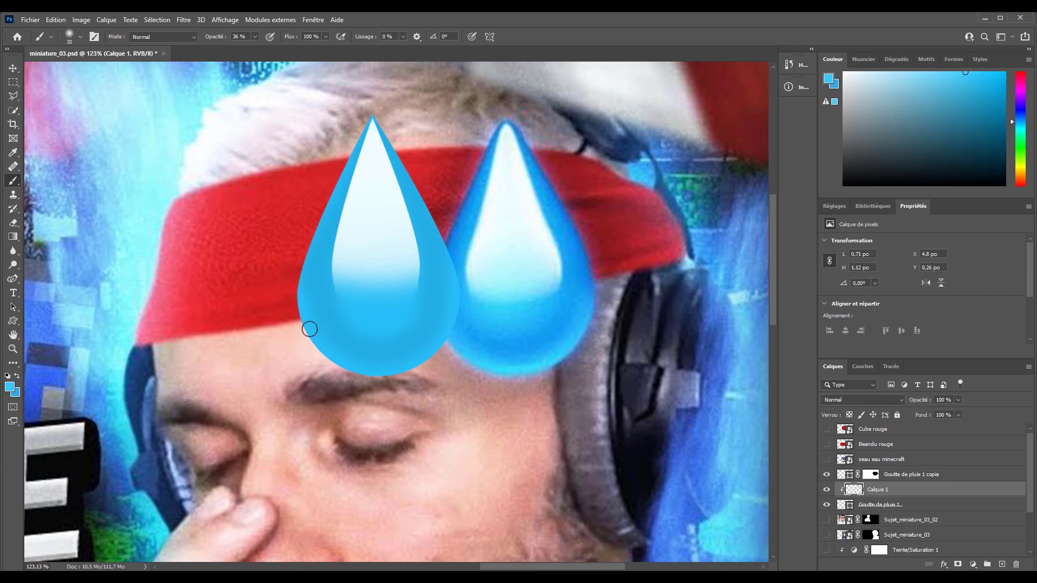
pyautogui.moveTo(287, 335)
pyautogui.mouseDown()
pyautogui.moveTo(373, 384)
pyautogui.moveTo(425, 382)
pyautogui.moveTo(369, 381)
pyautogui.mouseUp()
pyautogui.click(894, 72)
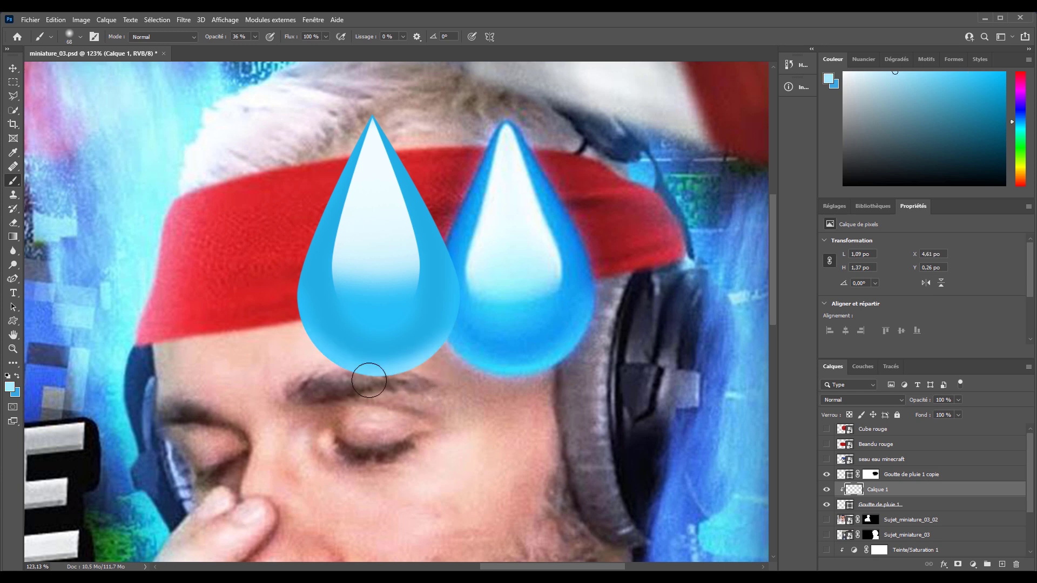
pyautogui.scroll(-5, 369, 380)
pyautogui.scroll(6, 602, 284)
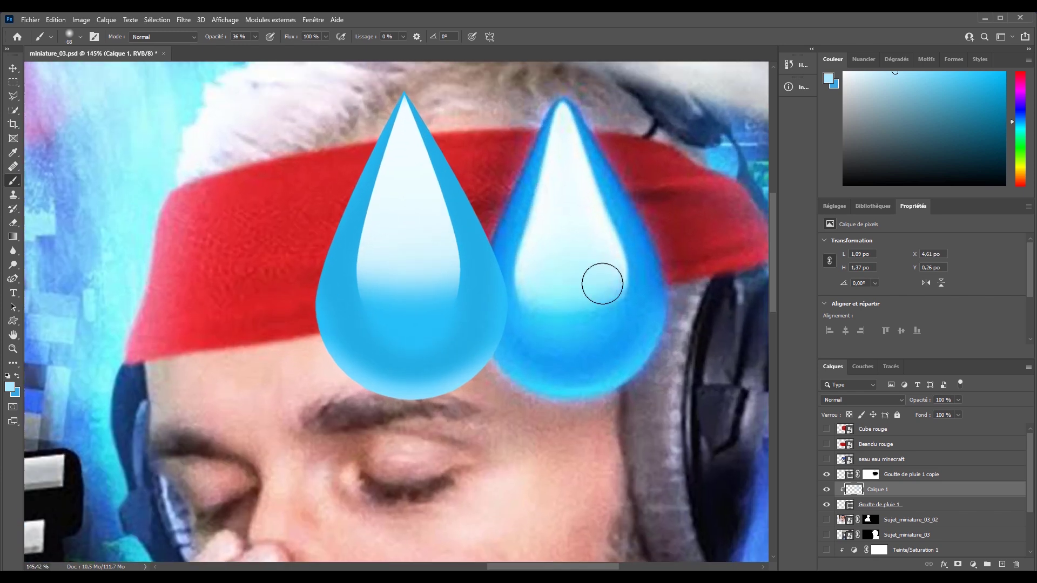
# - Darken the upper sides of the raindrop with a deeper blue using the soft brush at 36% opacity
pyautogui.scroll(2, 602, 284)
pyautogui.click(983, 98)
pyautogui.moveTo(370, 158)
pyautogui.mouseDown()
pyautogui.moveTo(454, 83)
pyautogui.moveTo(470, 208)
pyautogui.moveTo(461, 171)
pyautogui.mouseUp()
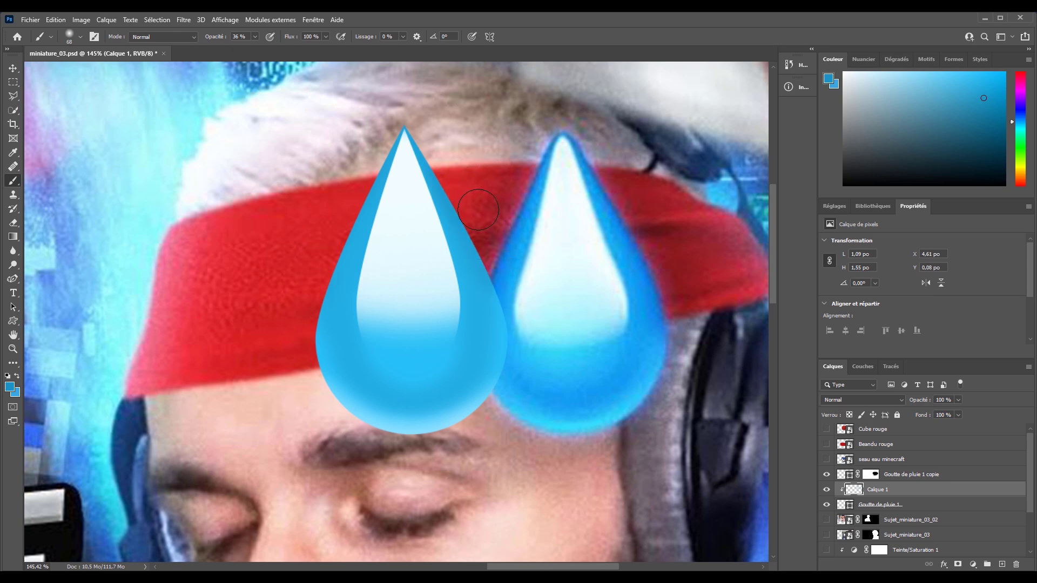
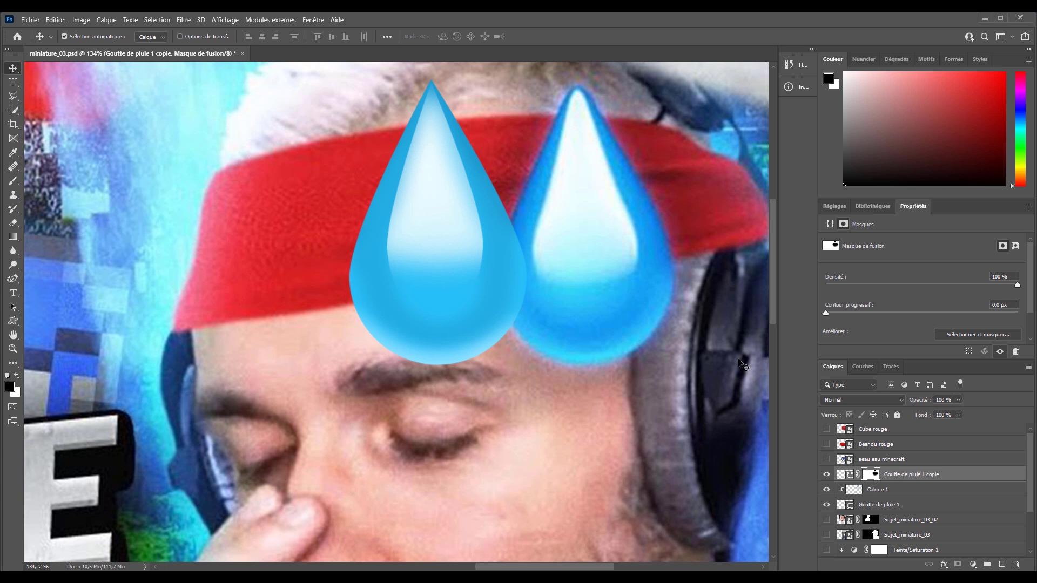
# - Group the raindrop layers and give the group a dark blue drop shadow (Ombre portée) with a 250 px size
pyautogui.keyDown('shift'); pyautogui.click(922, 507); pyautogui.keyUp('shift')
pyautogui.hotkey('ctrl', 'g')
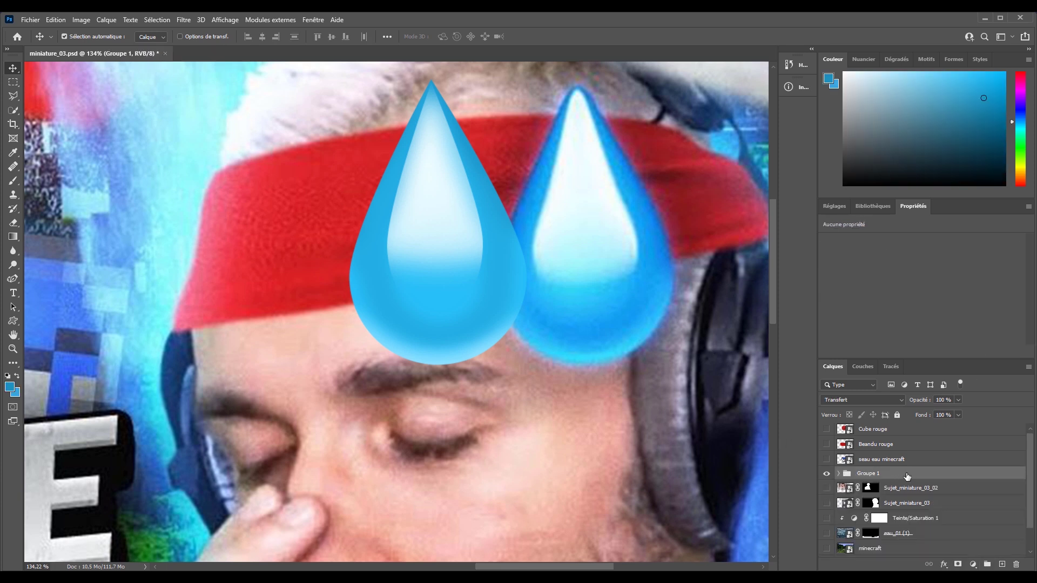
pyautogui.doubleClick(945, 473)
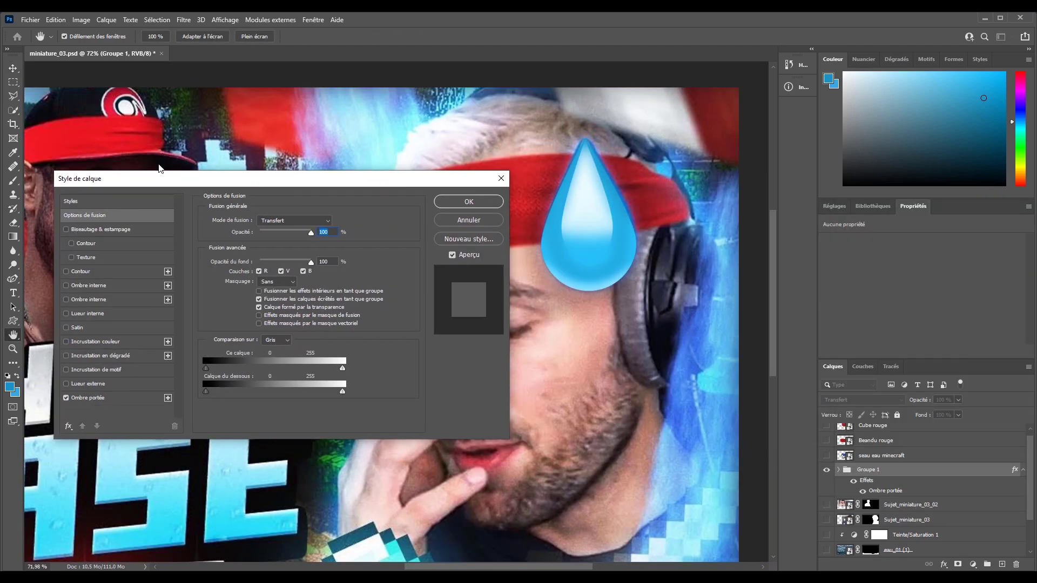
pyautogui.click(81, 385)
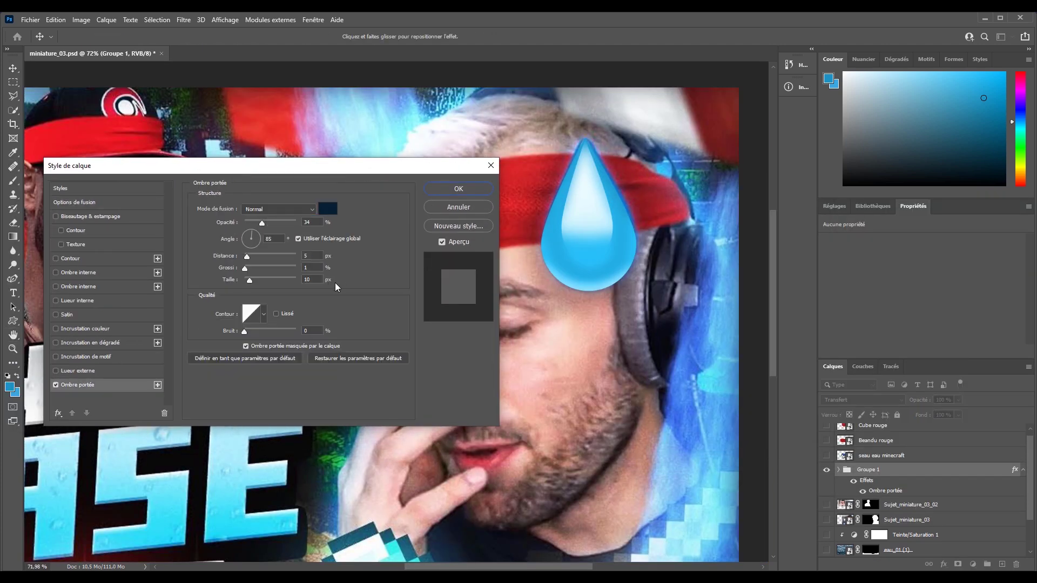
pyautogui.click(299, 277)
pyautogui.click(479, 189)
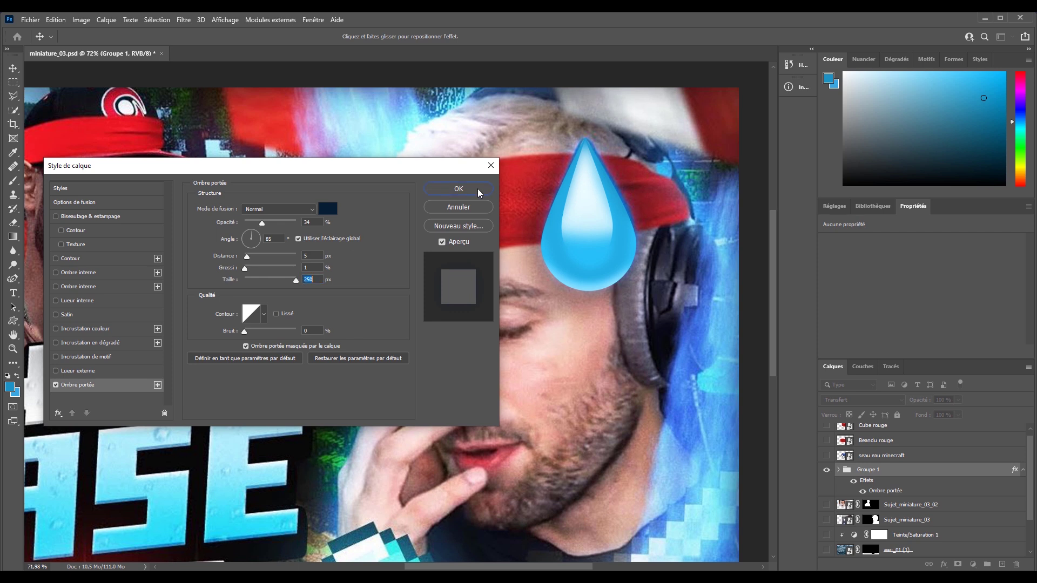
pyautogui.scroll(-3, 461, 432)
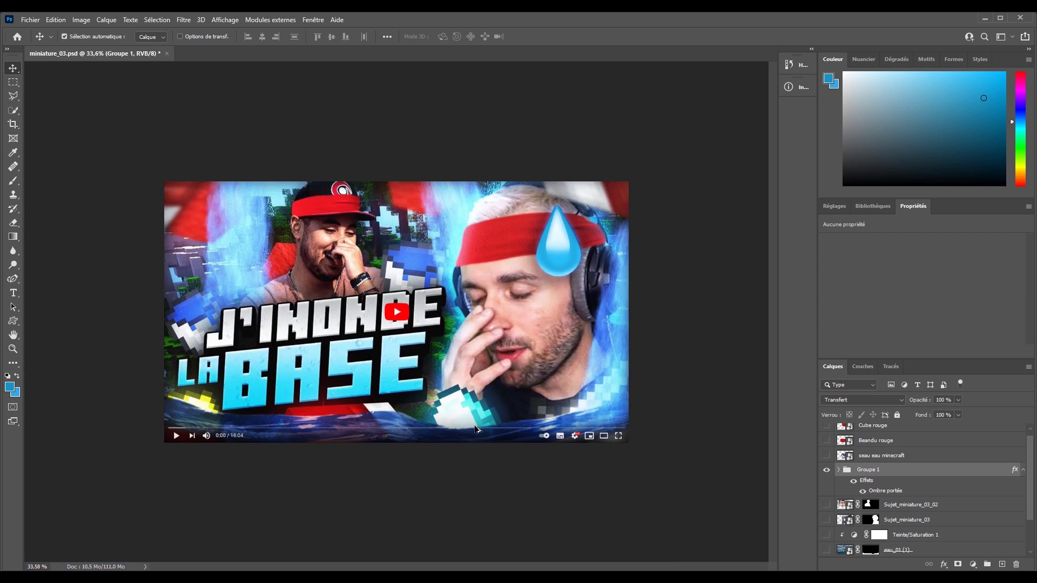
# - Show the two subject layers, then increase the opacity and spread of the raindrop group's drop shadow and slightly reduce its size
pyautogui.scroll(-2, 845, 515)
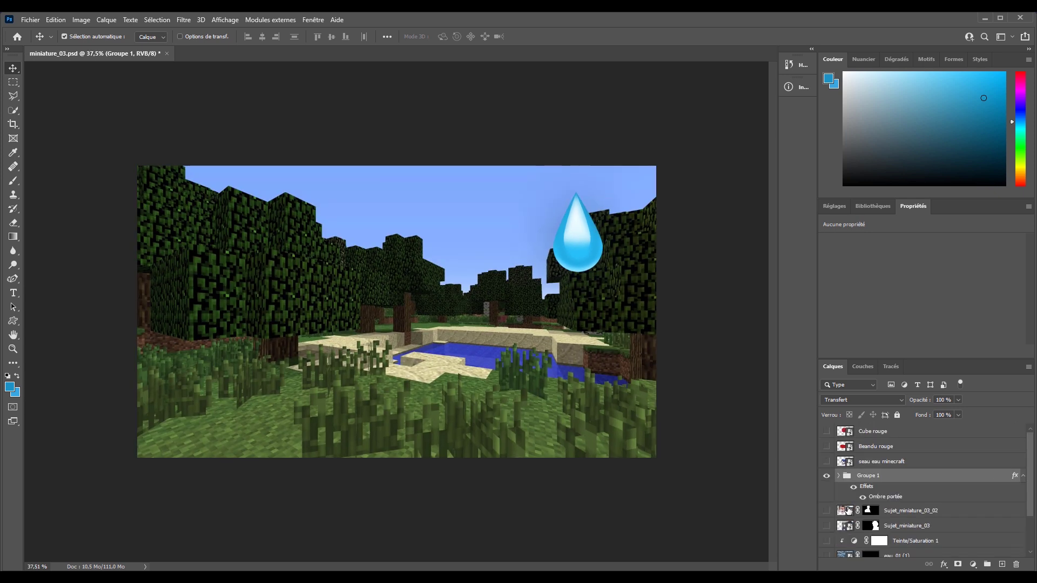
pyautogui.click(826, 525)
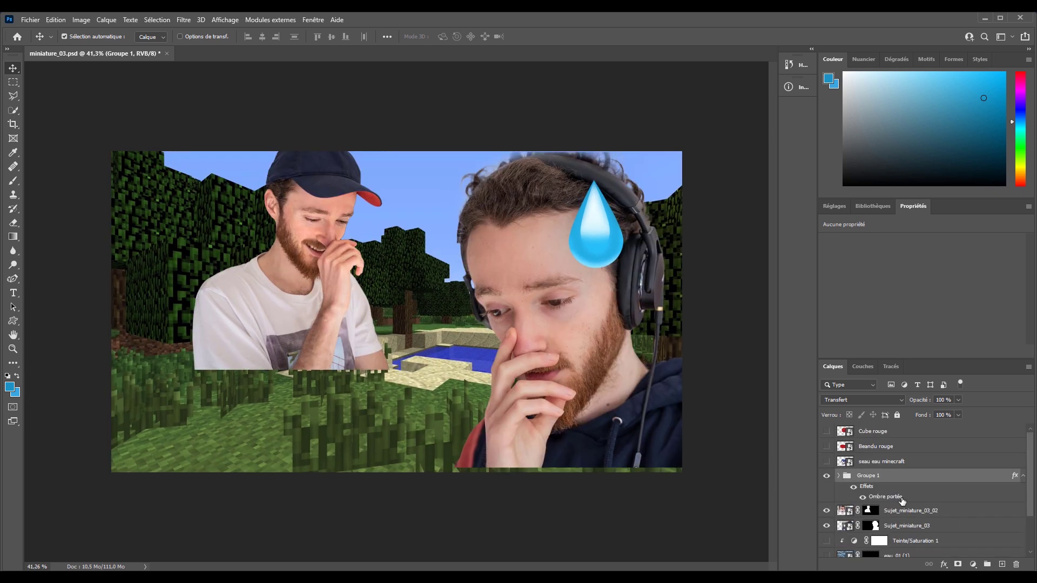
pyautogui.doubleClick(944, 475)
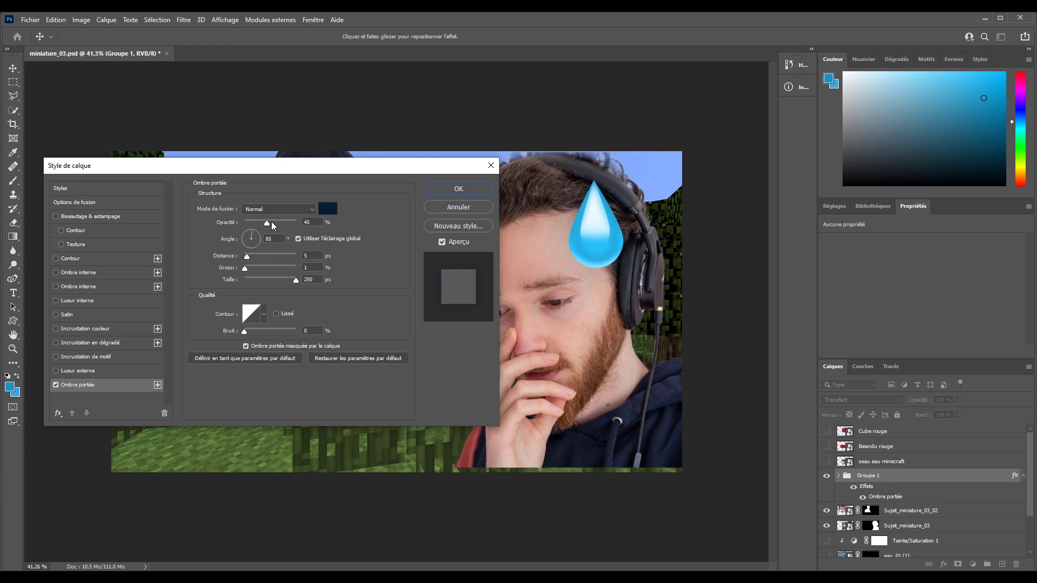
pyautogui.moveTo(286, 224); pyautogui.dragTo(242, 224)
pyautogui.moveTo(245, 268); pyautogui.dragTo(252, 268)
pyautogui.moveTo(296, 280); pyautogui.dragTo(287, 280)
pyautogui.moveTo(244, 223); pyautogui.dragTo(283, 224)
pyautogui.click(461, 188)
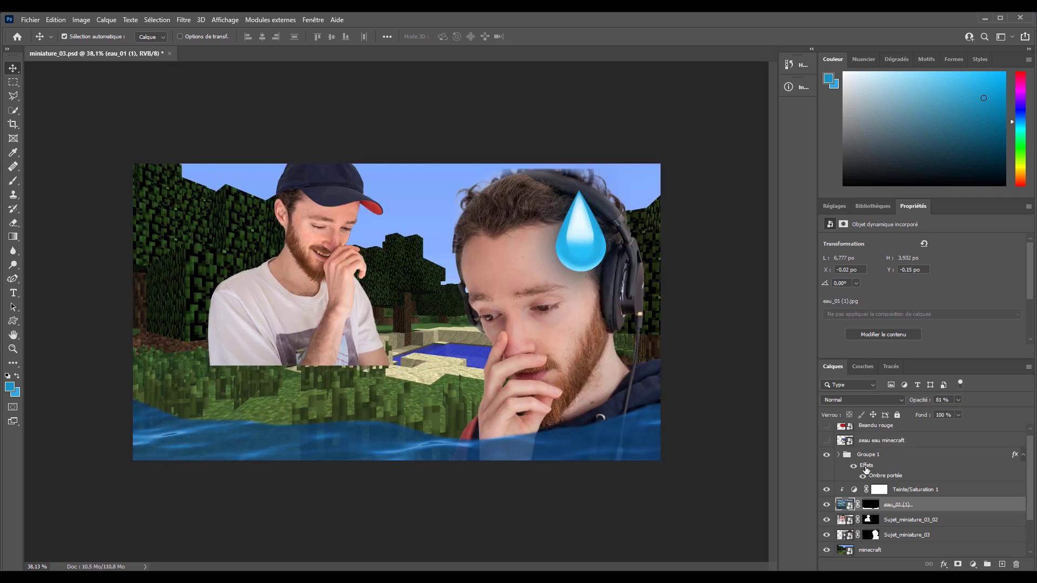
# - Show the Beandu rouge headband layer, place it beneath the raindrop group and scale it to 54.39% over the larger subject's forehead
pyautogui.scroll(2, 874, 471)
pyautogui.click(826, 446)
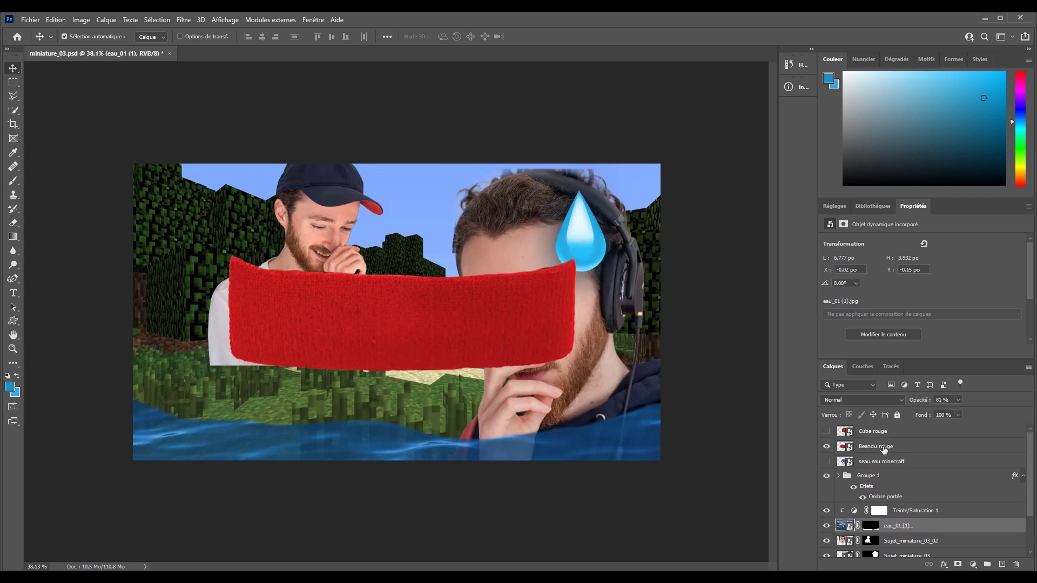
pyautogui.moveTo(880, 460); pyautogui.dragTo(881, 465)
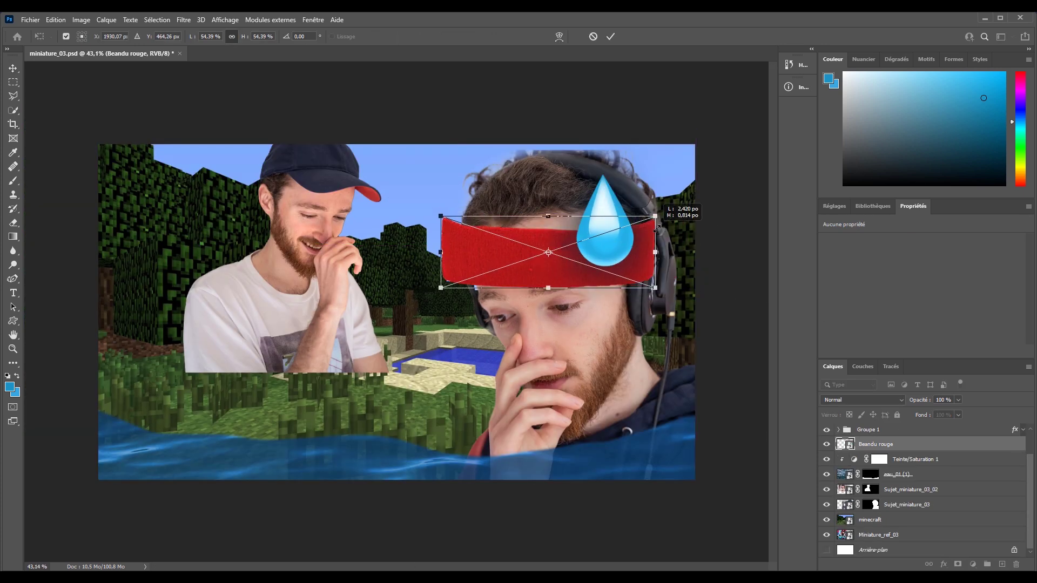
# - Rotate the red headband to -5.20° and warp it to wrap around the larger subject's forehead as in the reference
pyautogui.keyDown('alt'); pyautogui.click(827, 534); pyautogui.keyUp('alt')
pyautogui.keyDown('alt'); pyautogui.click(827, 534); pyautogui.keyUp('alt')
pyautogui.scroll(3, 459, 272)
pyautogui.hotkey('ctrl', 't')
pyautogui.rightClick(510, 204)
pyautogui.click(548, 322)
pyautogui.moveTo(438, 195); pyautogui.dragTo(460, 204)
pyautogui.moveTo(448, 290); pyautogui.dragTo(464, 254)
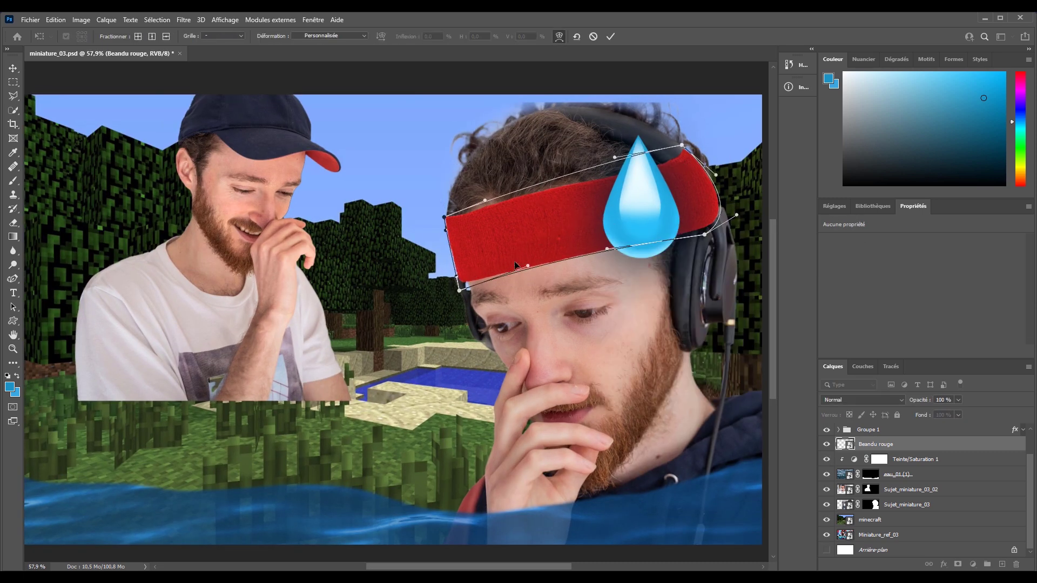
pyautogui.moveTo(449, 233); pyautogui.dragTo(444, 224)
pyautogui.scroll(1, 570, 261)
pyautogui.click(612, 37)
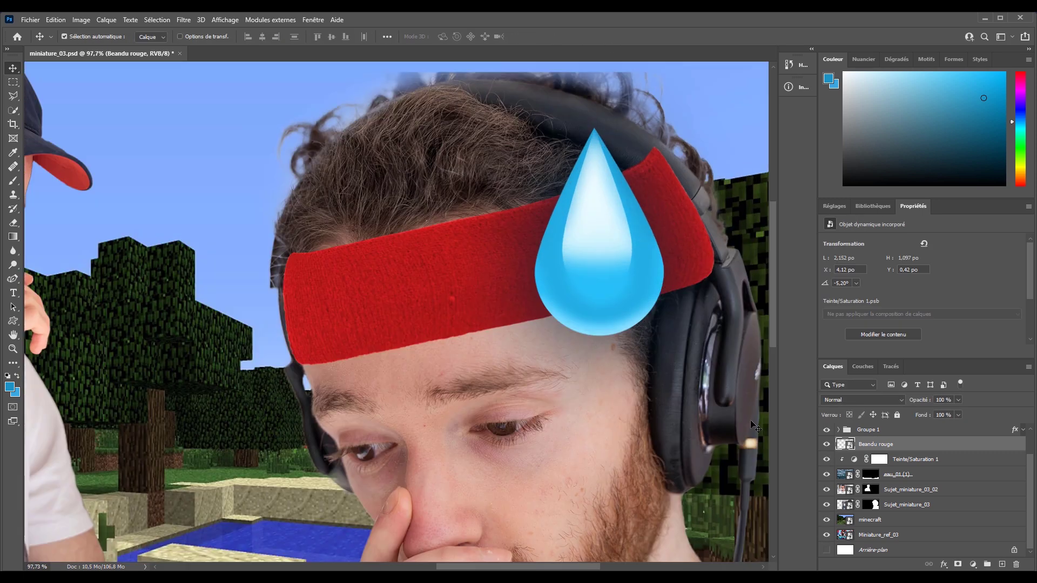
# - Add a mask to the headband and paint out the parts overlapping the headphones and the hair beside the raindrop
pyautogui.press('d')
pyautogui.scroll(3, 398, 332)
pyautogui.press('x')
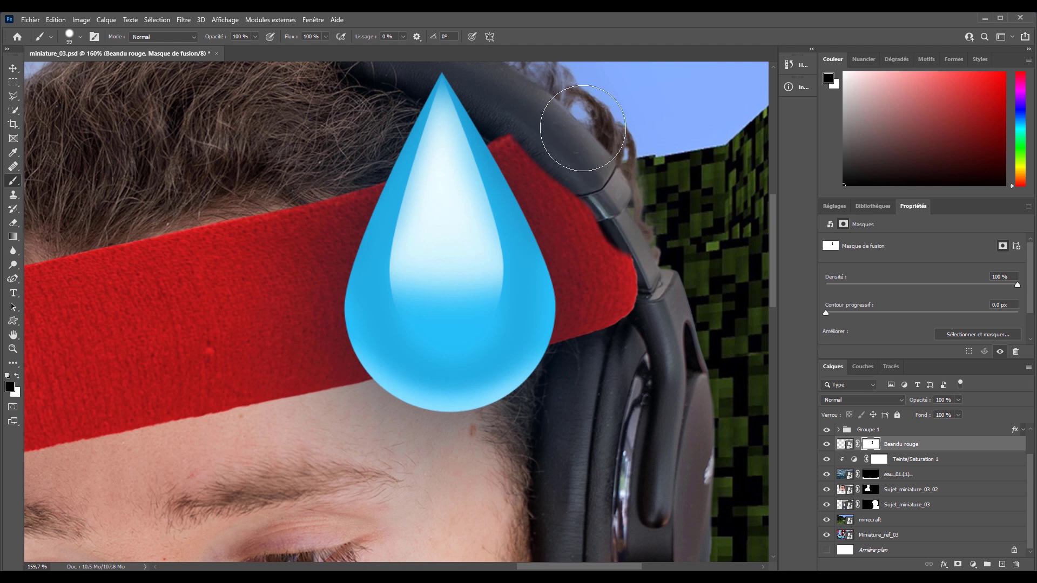
pyautogui.moveTo(560, 247); pyautogui.dragTo(592, 298)
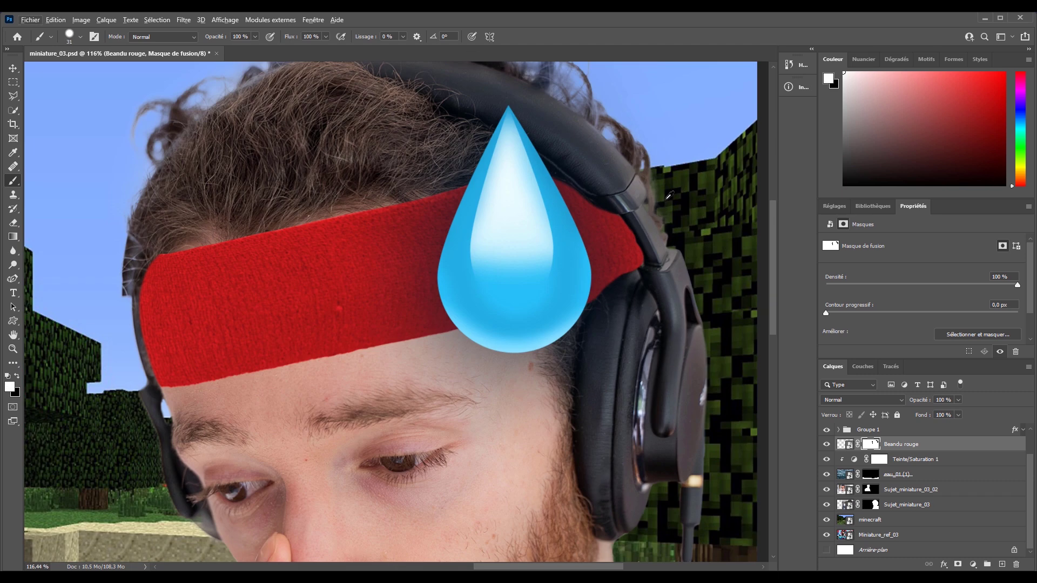
pyautogui.moveTo(504, 161)
pyautogui.mouseDown()
pyautogui.moveTo(526, 185)
pyautogui.moveTo(448, 128)
pyautogui.moveTo(501, 167)
pyautogui.moveTo(556, 273)
pyautogui.mouseUp()
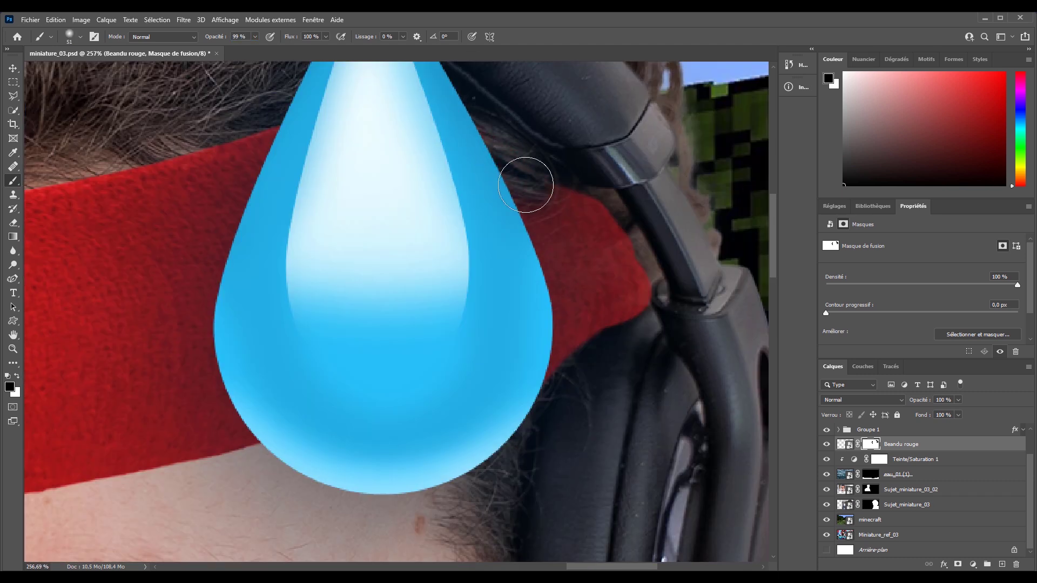
pyautogui.press('x')
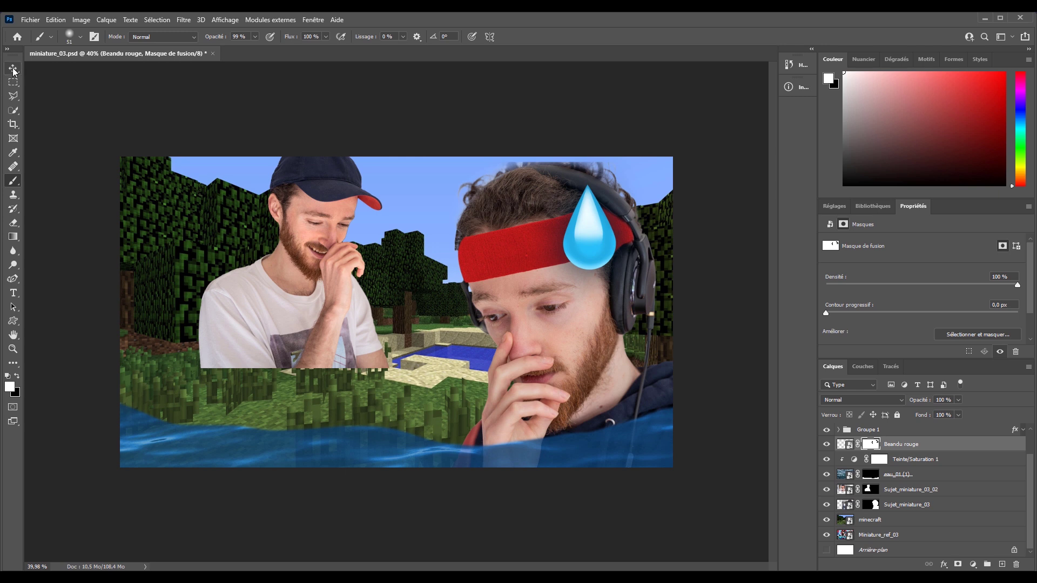
pyautogui.click(13, 69)
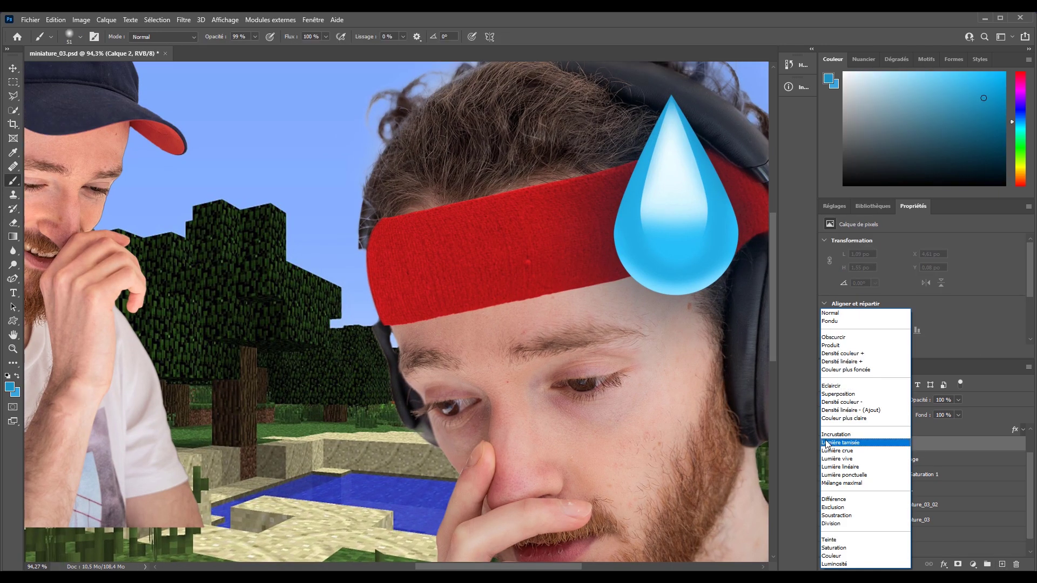
# - Clip a layer in Incrustation mode to the headband and paint white highlights with the brush at 21% opacity and 37% flow
pyautogui.click(842, 443)
pyautogui.click(8, 375)
pyautogui.click(16, 375)
pyautogui.hotkey('ctrl', 'alt', 'g')
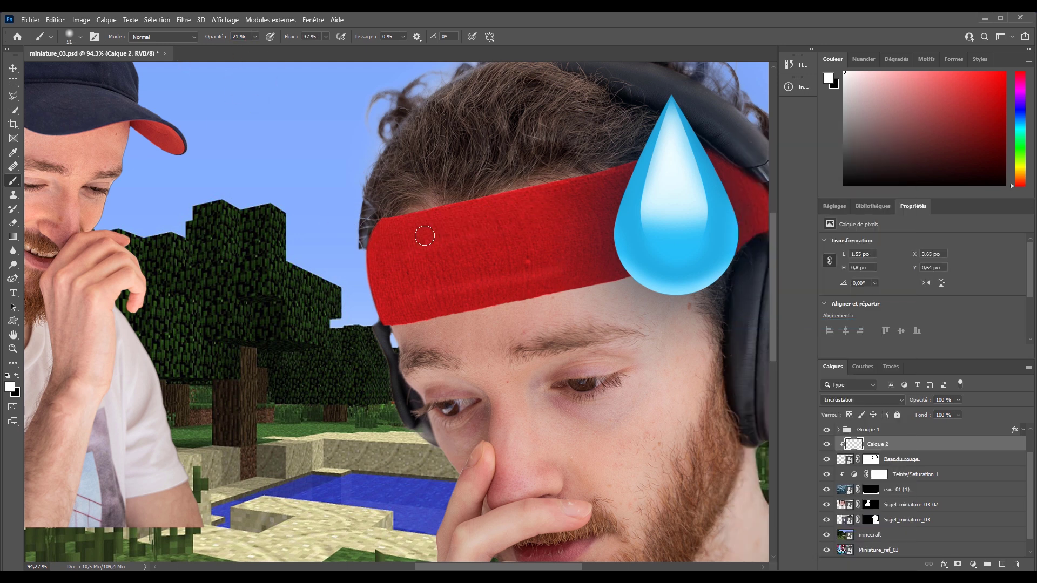
# - Add another layer clipped to the headband in Produit mode and paint dark red shading on it
pyautogui.click(1001, 564)
pyautogui.rightClick(900, 445)
pyautogui.click(842, 332)
pyautogui.click(860, 400)
pyautogui.click(839, 351)
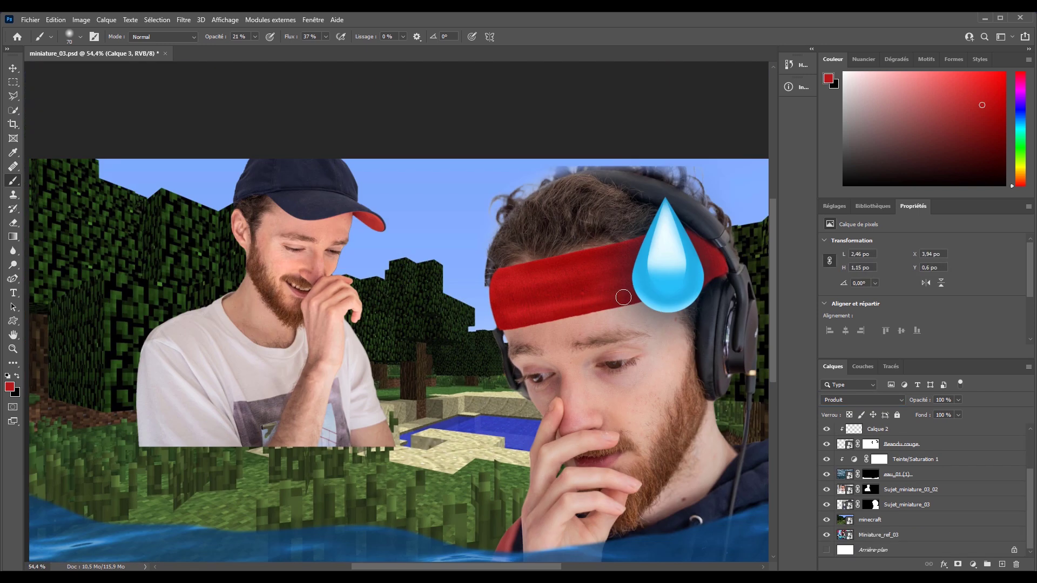
pyautogui.press('v')
pyautogui.scroll(-3, 546, 247)
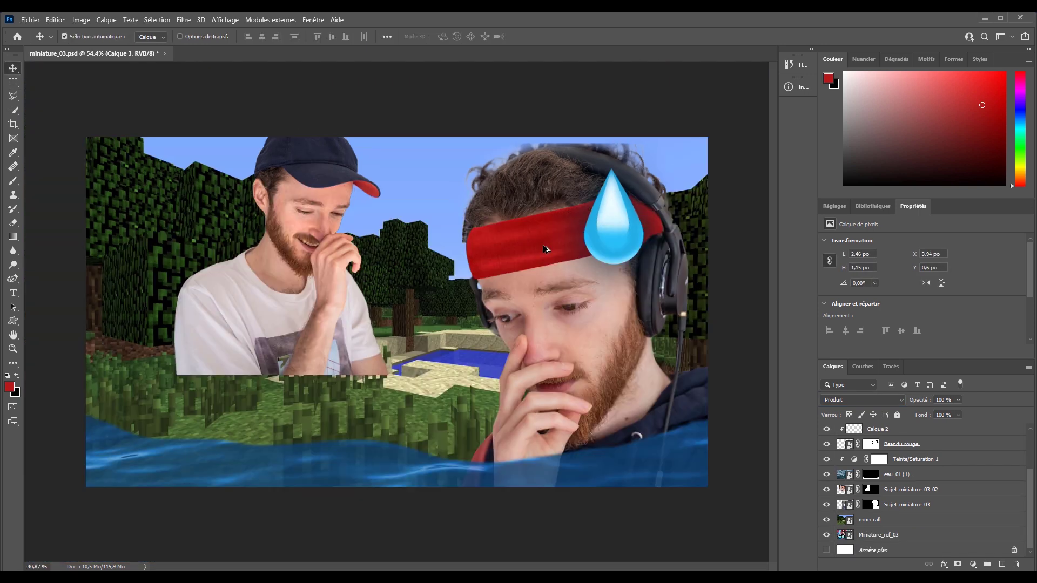
pyautogui.scroll(2, 907, 482)
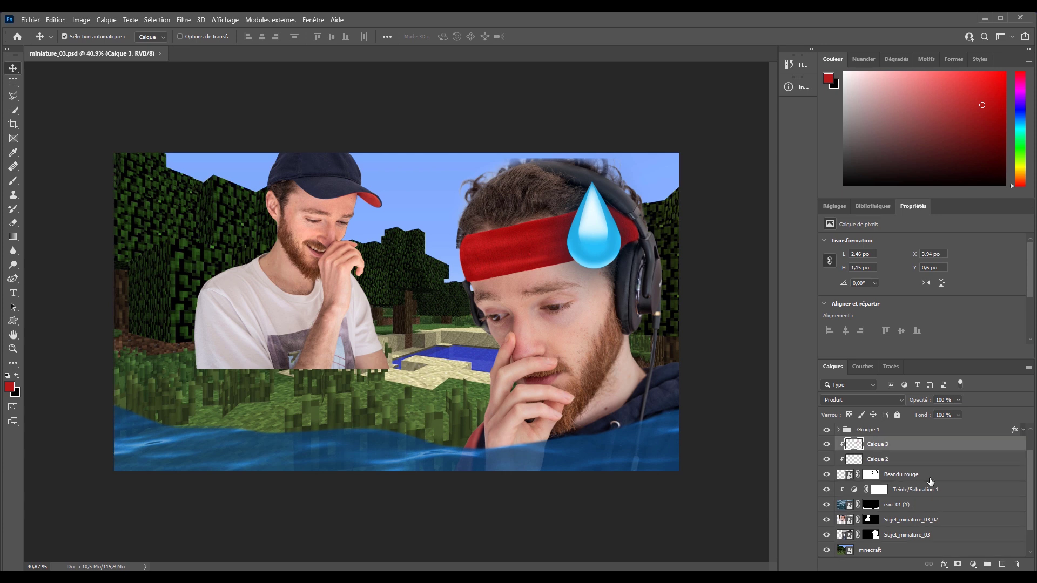
# - Duplicate the headband with its two shading layers and convert the copies into a single smart object
pyautogui.keyDown('shift'); pyautogui.click(928, 476); pyautogui.keyUp('shift')
pyautogui.hotkey('ctrl', 'j')
pyautogui.rightClick(938, 473)
pyautogui.click(826, 207)
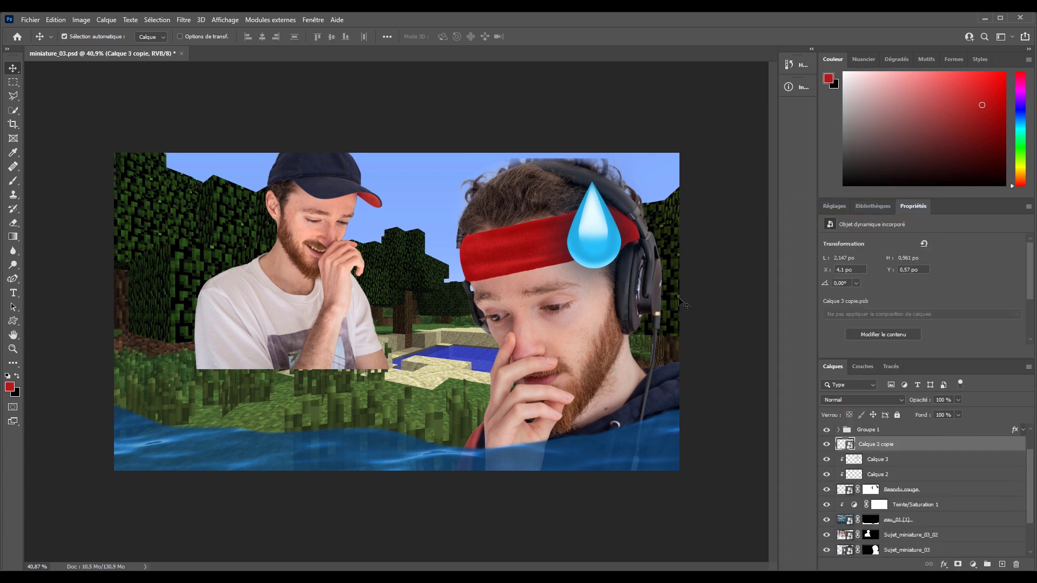
# - Move the headband copy onto the left man's cap, flip it horizontally, and shrink and rotate it to roughly the cap's width
pyautogui.moveTo(477, 250); pyautogui.dragTo(409, 201)
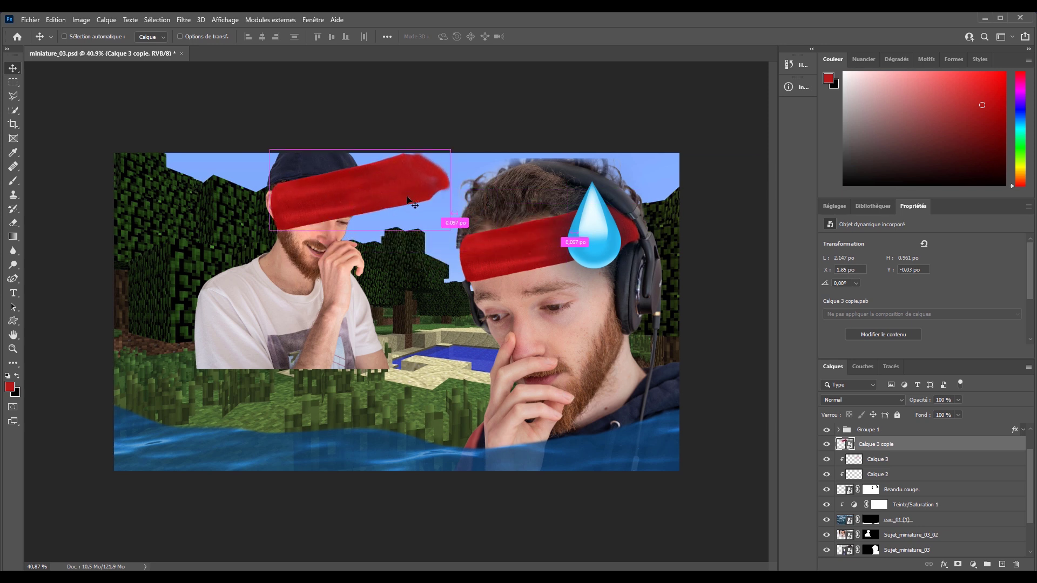
pyautogui.hotkey('ctrl', 't')
pyautogui.rightClick(485, 201)
pyautogui.rightClick(415, 199)
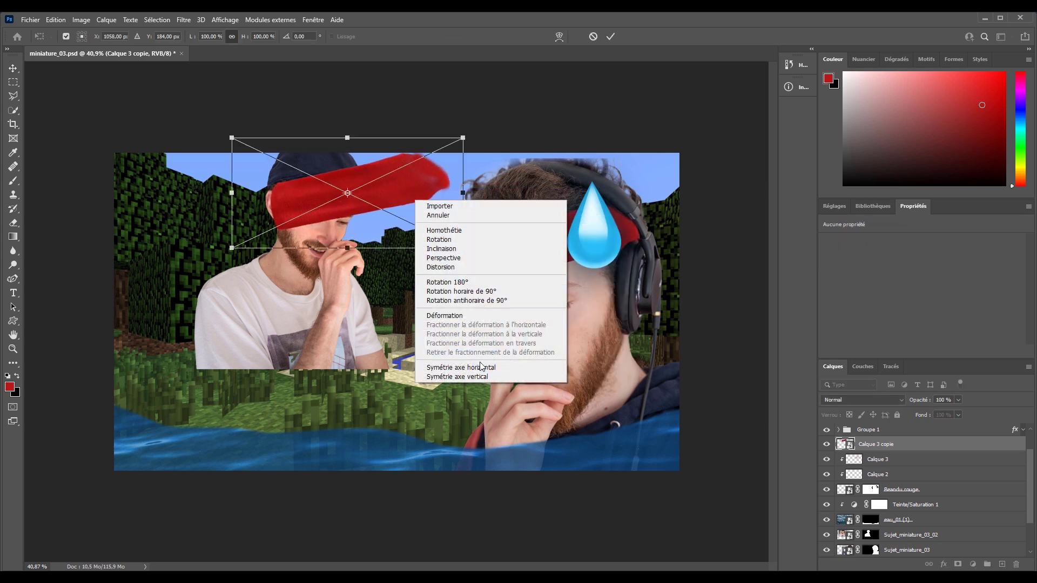
pyautogui.click(453, 367)
pyautogui.moveTo(372, 188); pyautogui.dragTo(340, 166)
pyautogui.moveTo(430, 115); pyautogui.dragTo(304, 175)
pyautogui.moveTo(257, 201); pyautogui.dragTo(344, 166)
pyautogui.press('Return')
# - Reposition the small headband across the cap above the visor and warp it to follow the cap's curve
pyautogui.scroll(6, 324, 140)
pyautogui.scroll(-3, 888, 514)
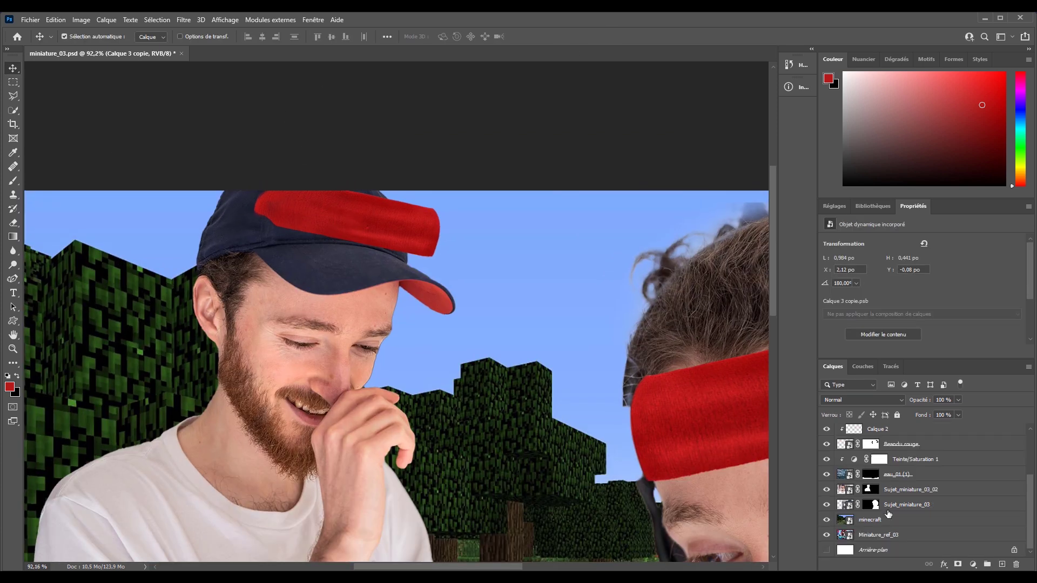
pyautogui.scroll(2, 264, 183)
pyautogui.moveTo(451, 237); pyautogui.dragTo(420, 243)
pyautogui.hotkey('ctrl', 't')
pyautogui.moveTo(496, 241); pyautogui.dragTo(492, 222)
pyautogui.moveTo(462, 235); pyautogui.dragTo(451, 241)
pyautogui.rightClick(437, 236)
pyautogui.click(471, 352)
pyautogui.moveTo(239, 229); pyautogui.dragTo(187, 232)
pyautogui.moveTo(320, 222); pyautogui.dragTo(320, 209)
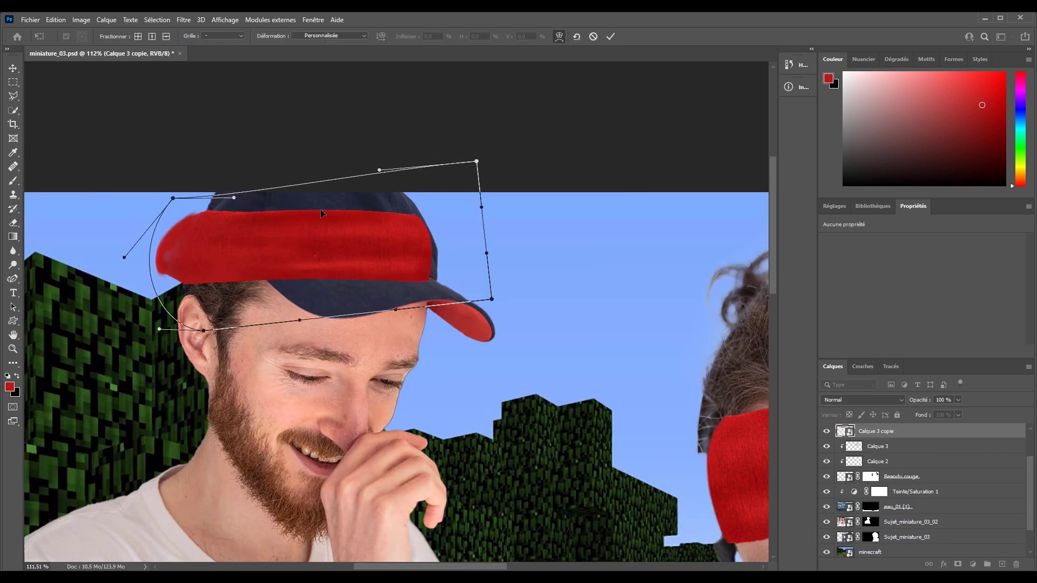
pyautogui.moveTo(319, 268); pyautogui.dragTo(319, 257)
pyautogui.moveTo(491, 298)
pyautogui.mouseDown()
pyautogui.moveTo(494, 318)
pyautogui.moveTo(483, 312)
pyautogui.mouseUp()
pyautogui.press('Return')
# - Add a mask to the cap's headband and paint its edges so it ends at the cap's outline
pyautogui.click(957, 564)
pyautogui.press('b')
pyautogui.scroll(8, 150, 209)
pyautogui.moveTo(198, 238)
pyautogui.mouseDown()
pyautogui.moveTo(210, 215)
pyautogui.moveTo(162, 252)
pyautogui.moveTo(215, 332)
pyautogui.mouseUp()
pyautogui.rightClick(210, 215)
pyautogui.doubleClick(350, 268)
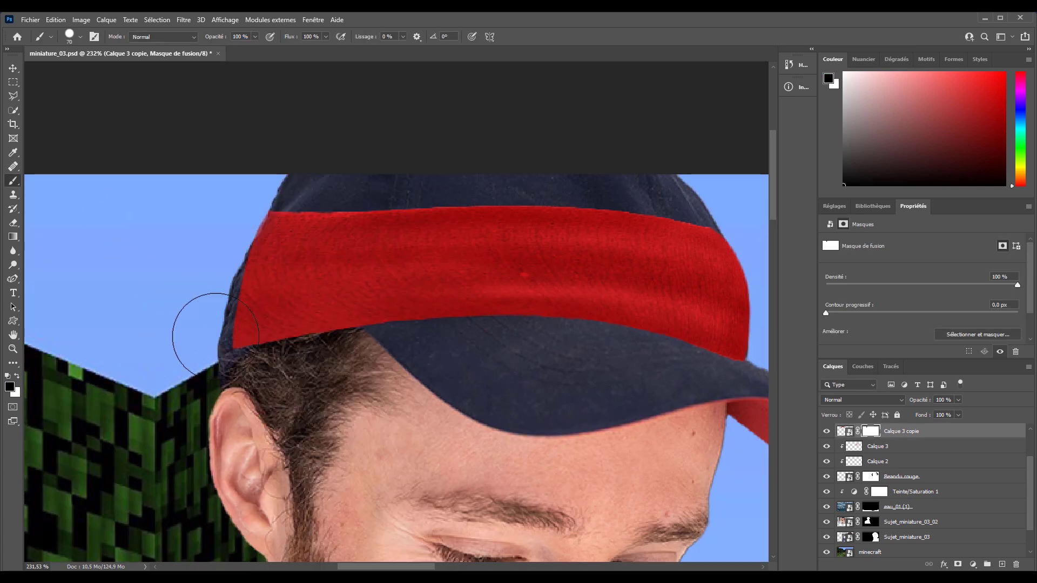
pyautogui.press('x')
pyautogui.keyDown('alt'); pyautogui.rightClick(261, 253); pyautogui.keyUp('alt')
pyautogui.moveTo(262, 231); pyautogui.dragTo(261, 249)
pyautogui.scroll(-8, 230, 336)
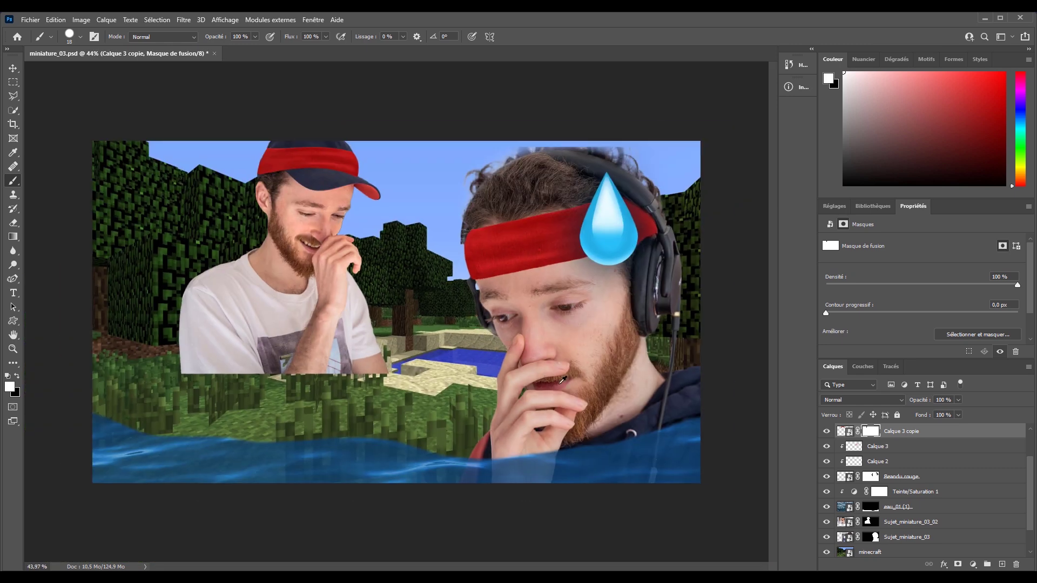
# - Compare with the Miniature_ref_03 reference and clip a layer in Produit mode to the cap's headband
pyautogui.scroll(-2, 843, 518)
pyautogui.keyDown('alt'); pyautogui.click(826, 534); pyautogui.keyUp('alt')
pyautogui.keyDown('alt'); pyautogui.click(826, 535); pyautogui.keyUp('alt')
pyautogui.click(848, 399)
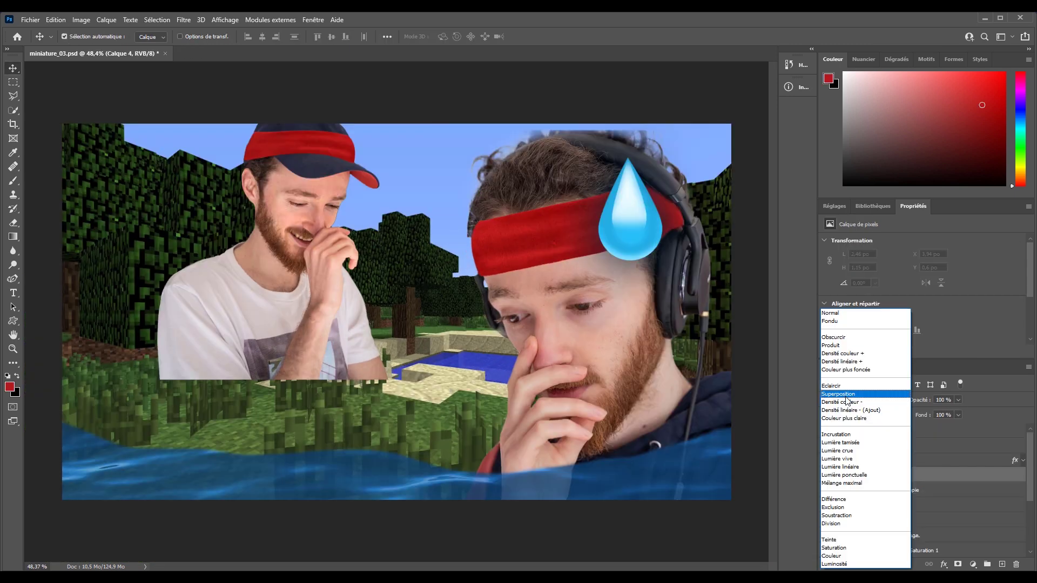
pyautogui.click(834, 346)
pyautogui.rightClick(913, 475)
pyautogui.click(912, 230)
# - Sample the band's red and paint soft shading along the cap's headband with the brush at 22% opacity and 51% flow
pyautogui.press('b')
pyautogui.scroll(7, 292, 141)
pyautogui.scroll(5, 231, 101)
pyautogui.keyDown('alt'); pyautogui.click(288, 127); pyautogui.keyUp('alt')
pyautogui.moveTo(217, 37); pyautogui.dragTo(167, 51)
pyautogui.rightClick(299, 144)
pyautogui.doubleClick(324, 216)
pyautogui.moveTo(246, 122); pyautogui.dragTo(203, 208)
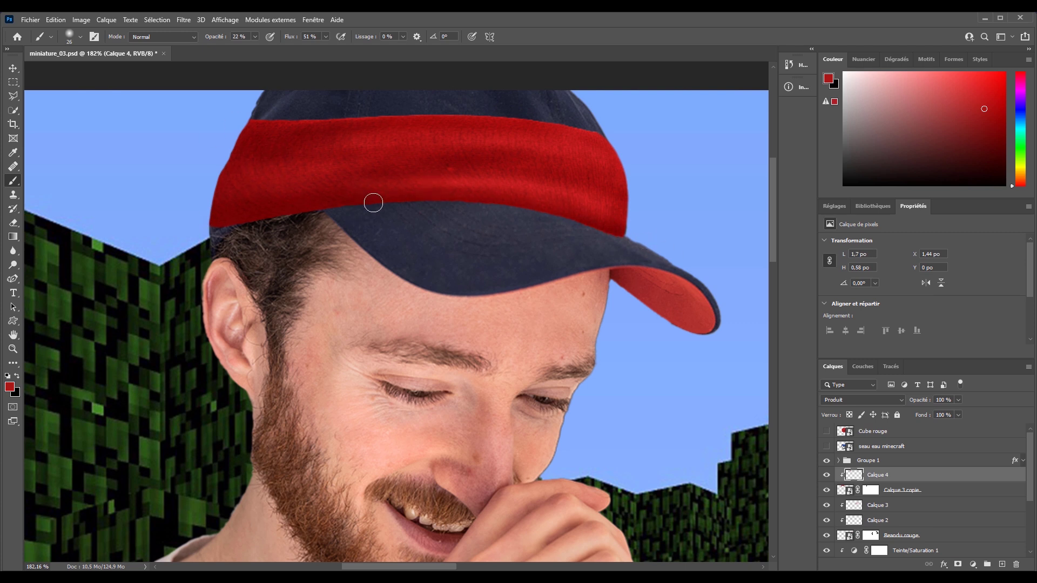
pyautogui.hotkey('ctrl', '0')
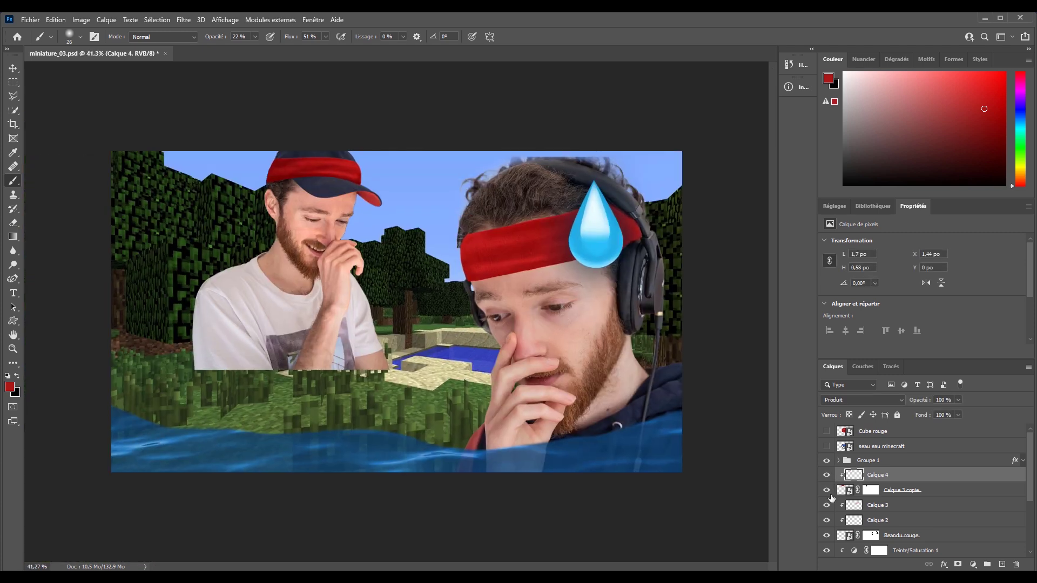
# - Isolate the Miniature_ref_03 reference, show the seau eau minecraft bucket over it, and undo a trial move of the bucket
pyautogui.press('v')
pyautogui.scroll(-5, 846, 464)
pyautogui.keyDown('alt'); pyautogui.click(826, 534); pyautogui.keyUp('alt')
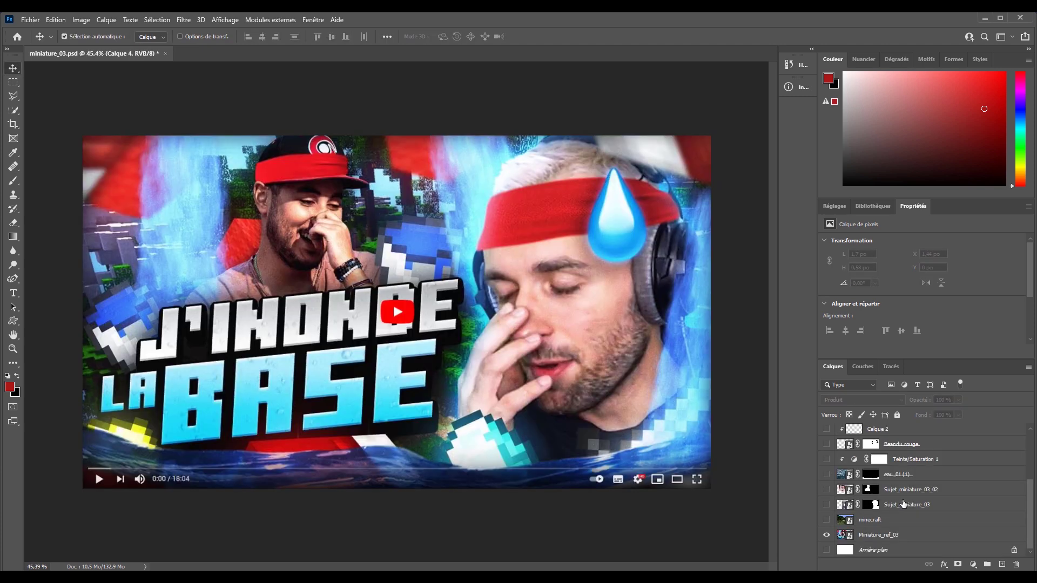
pyautogui.scroll(5, 900, 501)
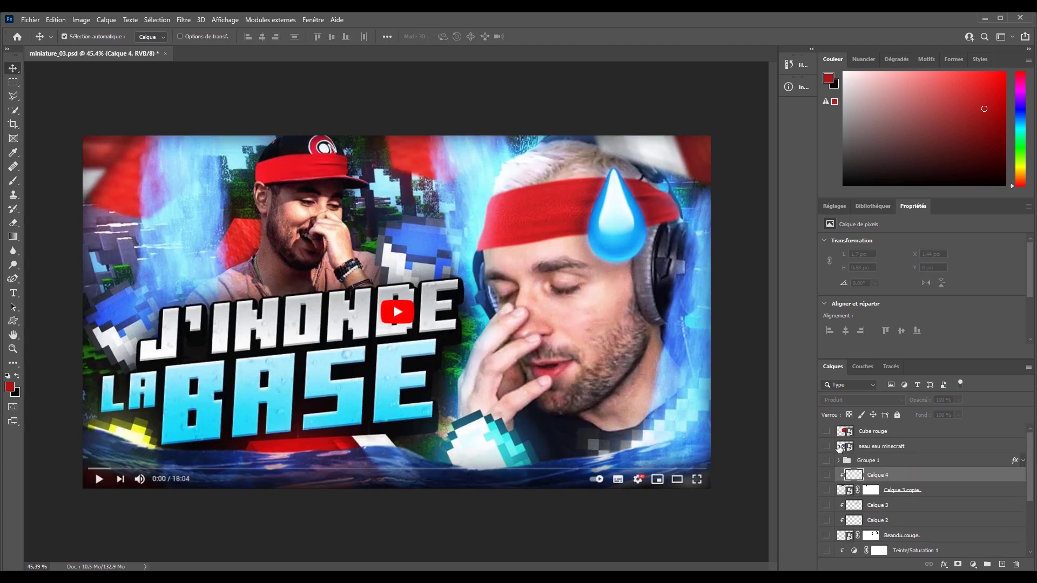
pyautogui.click(826, 446)
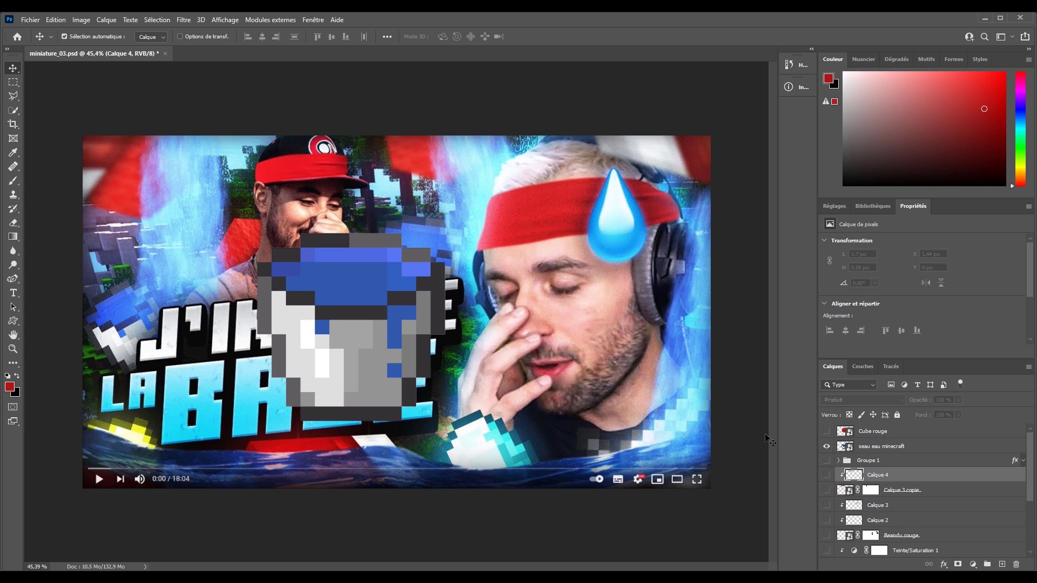
pyautogui.moveTo(391, 289); pyautogui.dragTo(409, 236)
pyautogui.hotkey('ctrl', 'z')
# - Show the composition's layers again and move Miniature_ref_03 directly below the seau eau minecraft layer
pyautogui.scroll(-5, 894, 493)
pyautogui.keyDown('alt'); pyautogui.click(826, 535); pyautogui.keyUp('alt')
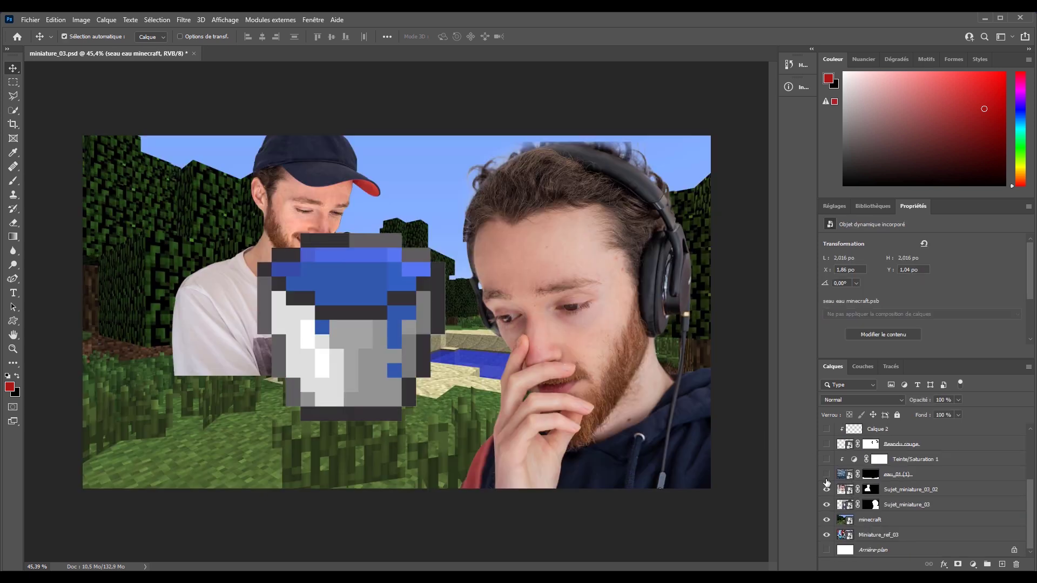
pyautogui.scroll(5, 912, 486)
pyautogui.scroll(-4, 910, 489)
pyautogui.moveTo(894, 535); pyautogui.dragTo(880, 468)
pyautogui.scroll(4, 890, 486)
# - Shrink and tilt the water bucket and fit it over the reference's bucket between the two men
pyautogui.click(881, 446)
pyautogui.hotkey('ctrl', 't')
pyautogui.moveTo(446, 232); pyautogui.dragTo(387, 298)
pyautogui.moveTo(324, 357); pyautogui.dragTo(437, 252)
pyautogui.moveTo(498, 190); pyautogui.dragTo(502, 244)
pyautogui.moveTo(502, 244)
pyautogui.mouseDown()
pyautogui.moveTo(474, 300)
pyautogui.moveTo(494, 263)
pyautogui.mouseUp()
pyautogui.press('Return')
pyautogui.moveTo(438, 281); pyautogui.dragTo(437, 294)
# - Duplicate the bucket onto the reference's bucket at the image's left edge, scale it to about 0.92 po wide and rotate it -30.05°
pyautogui.hotkey('ctrl', 't')
pyautogui.moveTo(501, 249); pyautogui.dragTo(154, 318)
pyautogui.click(611, 36)
pyautogui.hotkey('ctrl', 't')
pyautogui.moveTo(253, 313); pyautogui.dragTo(162, 282)
pyautogui.moveTo(128, 300); pyautogui.dragTo(124, 296)
pyautogui.press('Return')
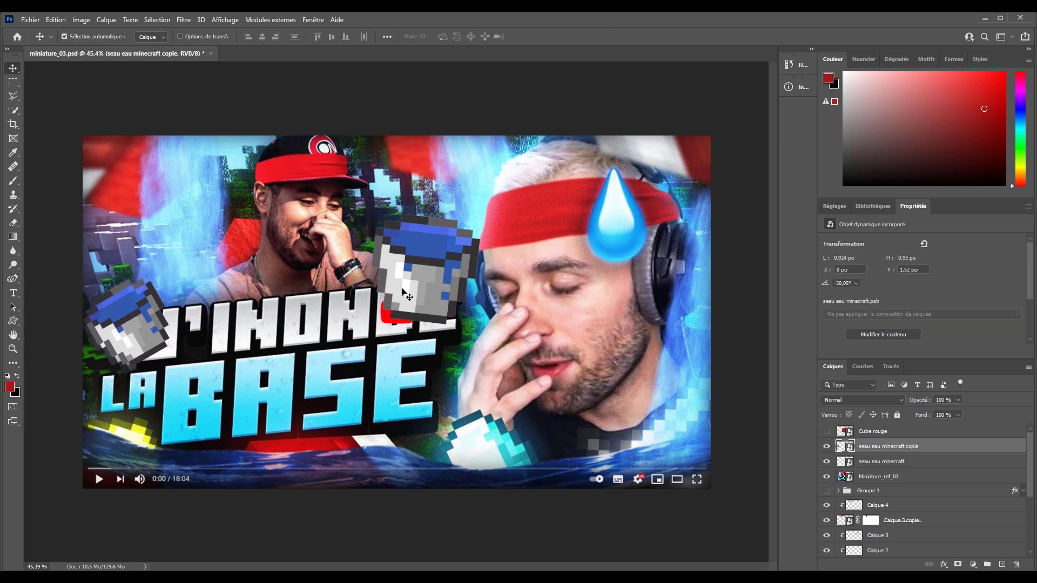
pyautogui.scroll(-1, 186, 296)
pyautogui.scroll(2, 187, 296)
pyautogui.press('Up')
pyautogui.scroll(-2, 558, 291)
pyautogui.scroll(1, 559, 290)
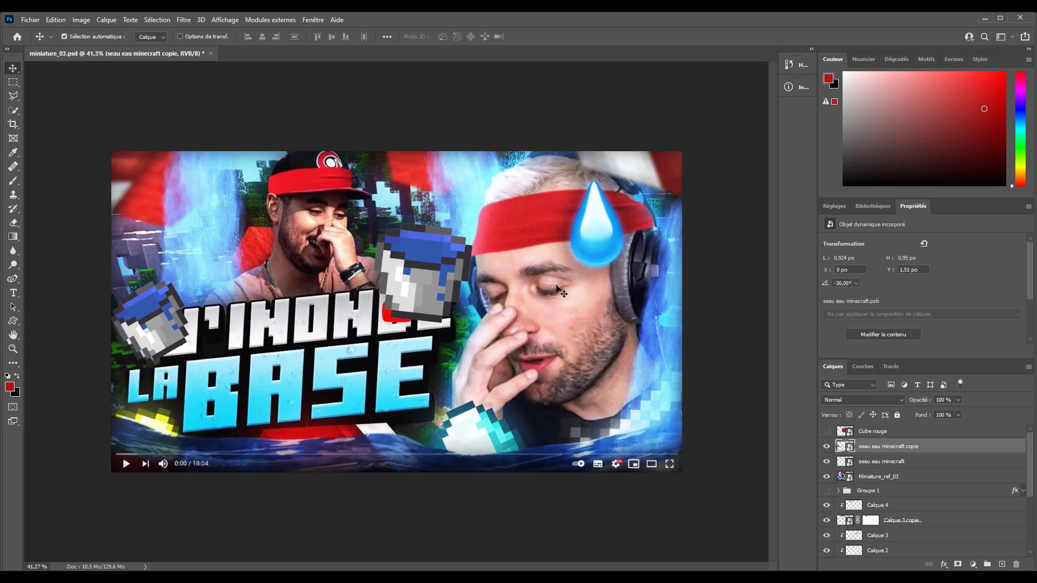
# - Duplicate the bucket over the diamond below the right man's hand, rotated -29.06° and about 1.16 by 1.4 po
pyautogui.moveTo(436, 264); pyautogui.dragTo(497, 434)
pyautogui.hotkey('ctrl', 't')
pyautogui.moveTo(539, 398)
pyautogui.mouseDown()
pyautogui.moveTo(522, 404)
pyautogui.moveTo(531, 404)
pyautogui.mouseUp()
pyautogui.moveTo(486, 399); pyautogui.dragTo(490, 376)
pyautogui.moveTo(540, 404); pyautogui.dragTo(516, 438)
pyautogui.click(611, 37)
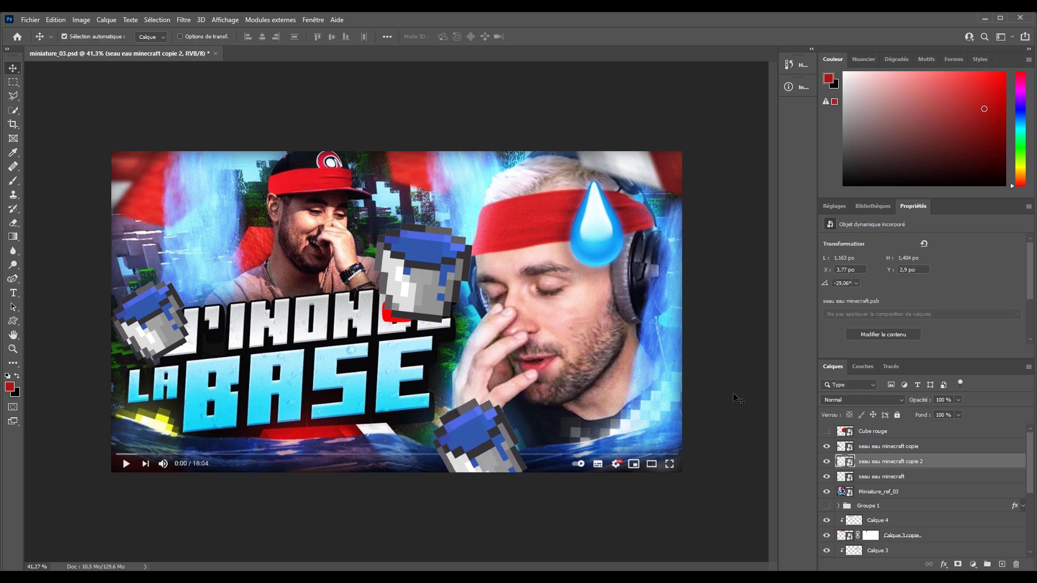
# - Move Miniature_ref_03 above the bucket layers, keep it visible, and show the Cube rouge layer over it
pyautogui.click(826, 491)
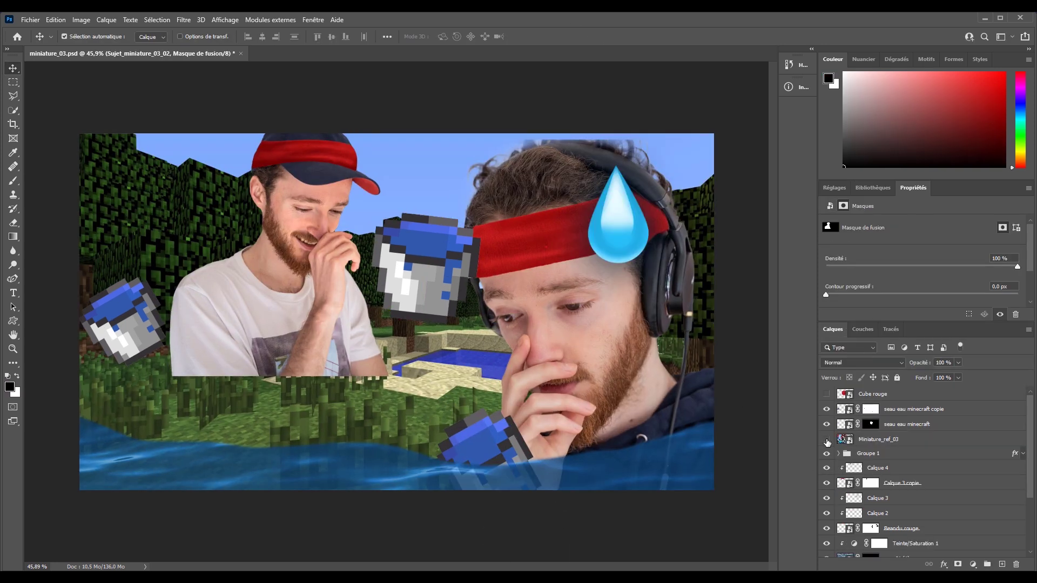
pyautogui.click(826, 440)
pyautogui.moveTo(882, 442); pyautogui.dragTo(877, 409)
pyautogui.click(827, 410)
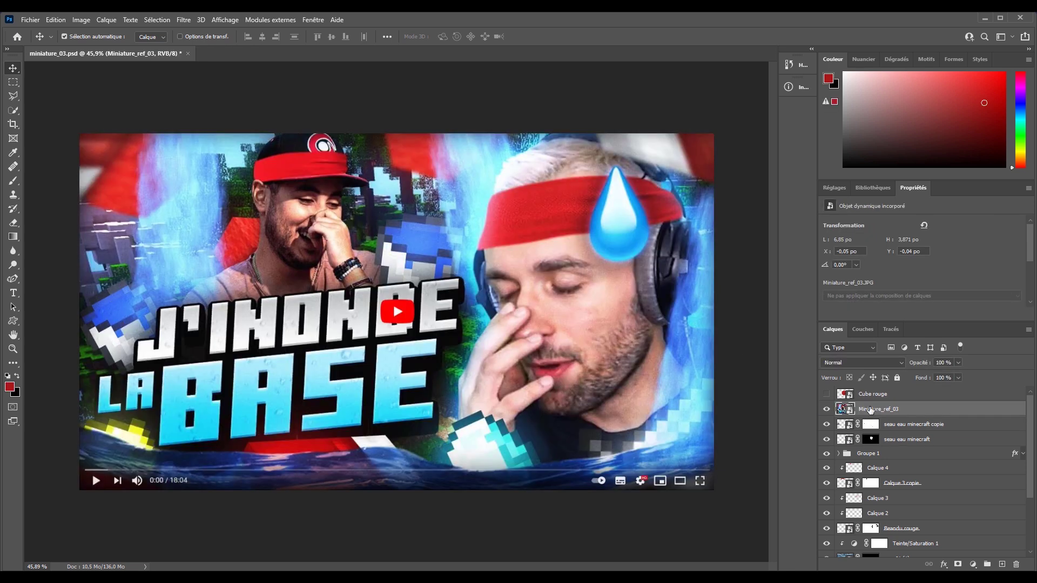
pyautogui.click(873, 393)
pyautogui.click(826, 394)
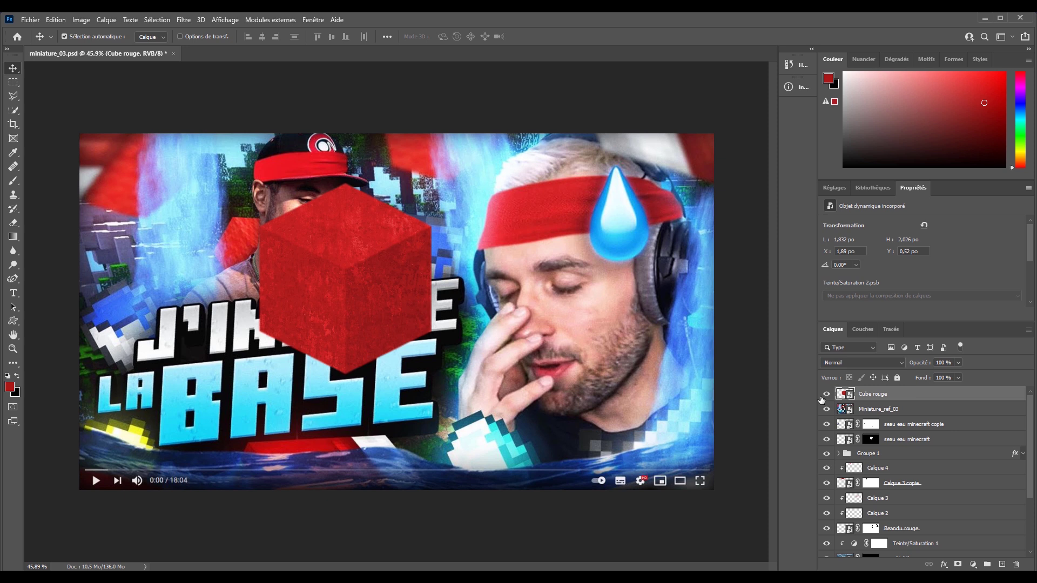
# - Move the red cube over the right man's face, mask it to its own outline and convert it to a smart object
pyautogui.moveTo(382, 287); pyautogui.dragTo(577, 305)
pyautogui.hotkey('ctrl', 't')
pyautogui.click(592, 38)
pyautogui.click(13, 82)
pyautogui.keyDown('ctrl'); pyautogui.click(844, 394); pyautogui.keyUp('ctrl')
pyautogui.click(957, 564)
pyautogui.rightClick(935, 394)
pyautogui.click(798, 210)
# - Duplicate the red cube behind the left man's shoulder, scaled to 37.69% and rotated 26.78°, matching the reference's red block
pyautogui.press('v')
pyautogui.keyDown('alt'); pyautogui.moveTo(577, 305); pyautogui.dragTo(271, 238); pyautogui.keyUp('alt')
pyautogui.hotkey('ctrl', 't')
pyautogui.moveTo(270, 143); pyautogui.dragTo(279, 246)
pyautogui.moveTo(325, 268); pyautogui.dragTo(324, 252)
pyautogui.moveTo(263, 319); pyautogui.dragTo(261, 291)
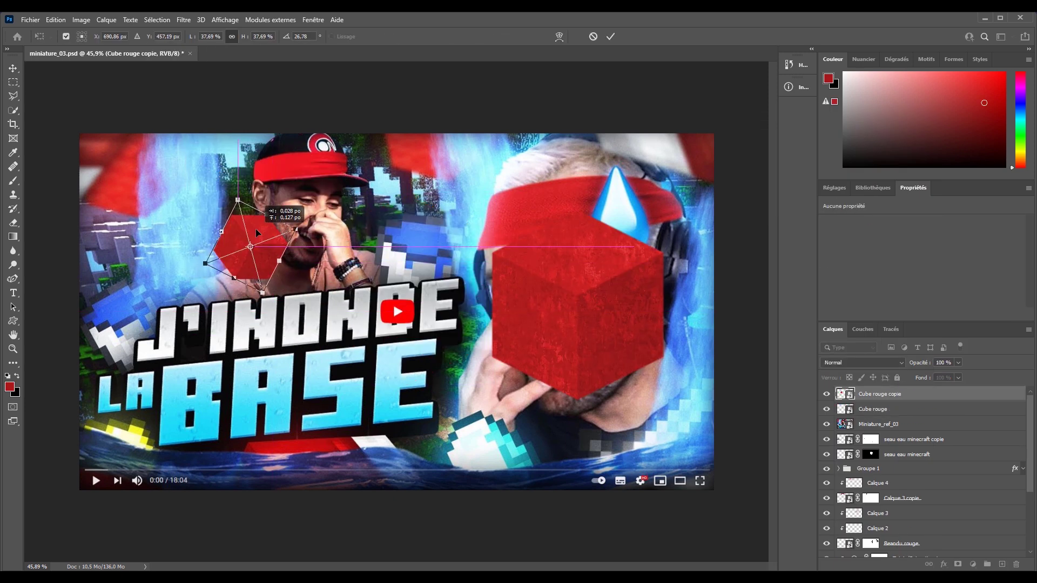
pyautogui.moveTo(260, 228); pyautogui.dragTo(260, 230)
pyautogui.press('Return')
# - Move the small red cube's layer below the left man's layer, Sujet_miniature_03_02
pyautogui.moveTo(880, 393); pyautogui.dragTo(912, 551)
pyautogui.moveTo(902, 406); pyautogui.dragTo(899, 533)
pyautogui.moveTo(897, 535); pyautogui.dragTo(898, 527)
pyautogui.scroll(3, 933, 484)
# - Duplicate the cube at the bottom under the title, scale it to 109.70% by 103.90%, rotate it 23.97° and move its layer below the water
pyautogui.moveTo(562, 313); pyautogui.dragTo(323, 528)
pyautogui.hotkey('ctrl', 't')
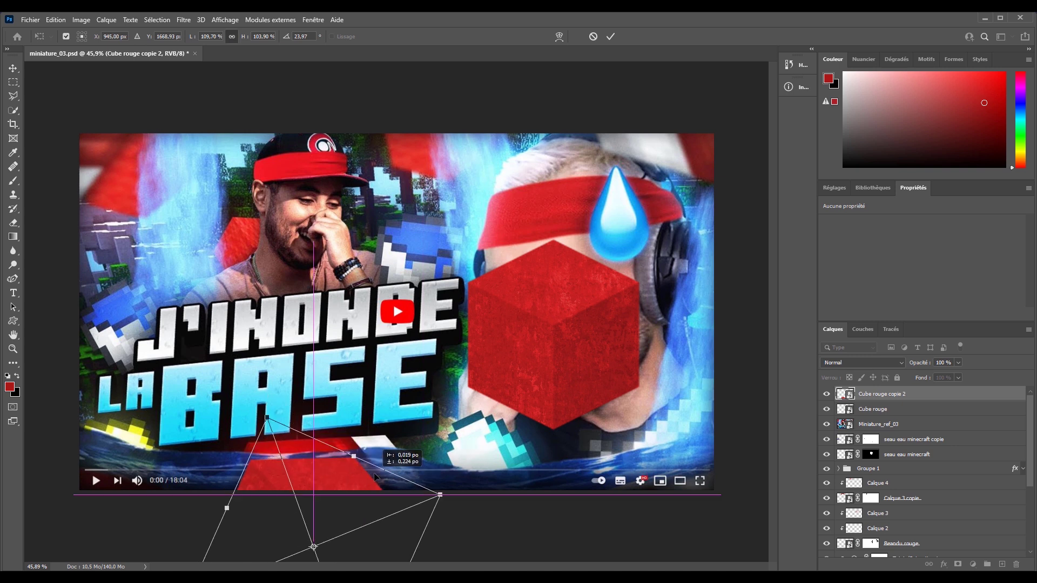
pyautogui.press('Return')
pyautogui.moveTo(880, 393); pyautogui.dragTo(897, 525)
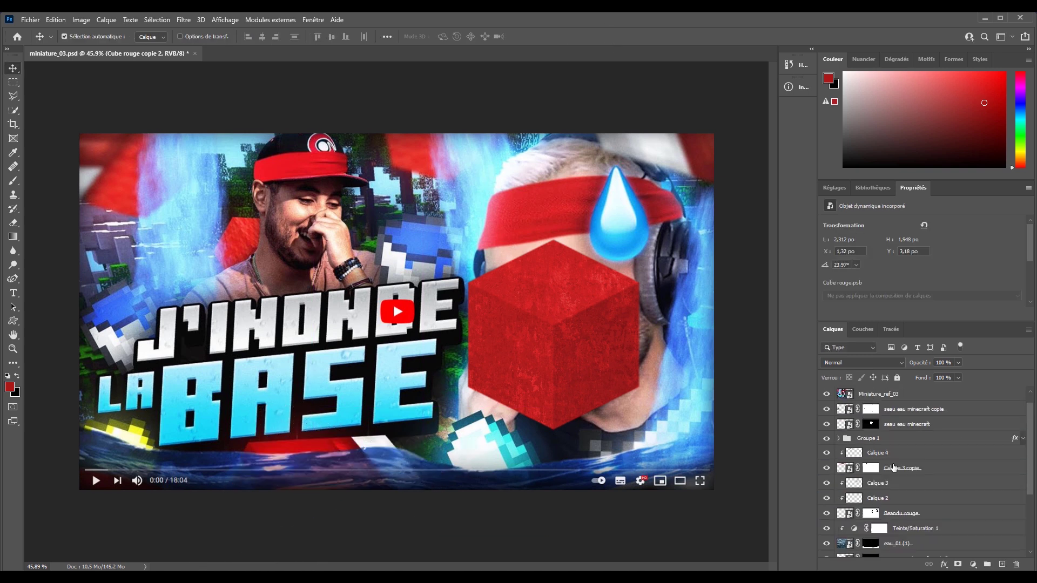
# - Duplicate the cube to the top centre of the image, rotate it to match the reference's block and apply Flou directionnel
pyautogui.moveTo(554, 353); pyautogui.dragTo(476, 133)
pyautogui.hotkey('ctrl', 't')
pyautogui.moveTo(594, 216); pyautogui.dragTo(611, 191)
pyautogui.moveTo(579, 193); pyautogui.dragTo(533, 157)
pyautogui.moveTo(464, 131); pyautogui.dragTo(458, 148)
pyautogui.click(610, 38)
pyautogui.click(184, 20)
pyautogui.click(351, 253)
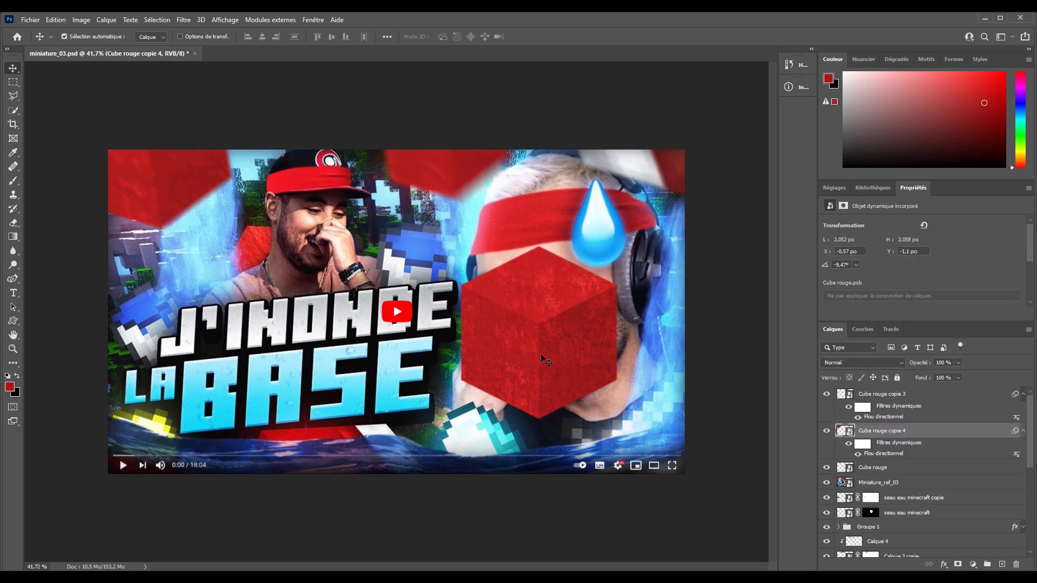
# - Place the original Cube rouge at the image's top-right corner, scaled to 119.86% and rotated -12.68°, and apply Flou directionnel
pyautogui.moveTo(544, 360); pyautogui.dragTo(664, 102)
pyautogui.hotkey('ctrl', 't')
pyautogui.moveTo(745, 180); pyautogui.dragTo(777, 184)
pyautogui.moveTo(706, 168); pyautogui.dragTo(707, 169)
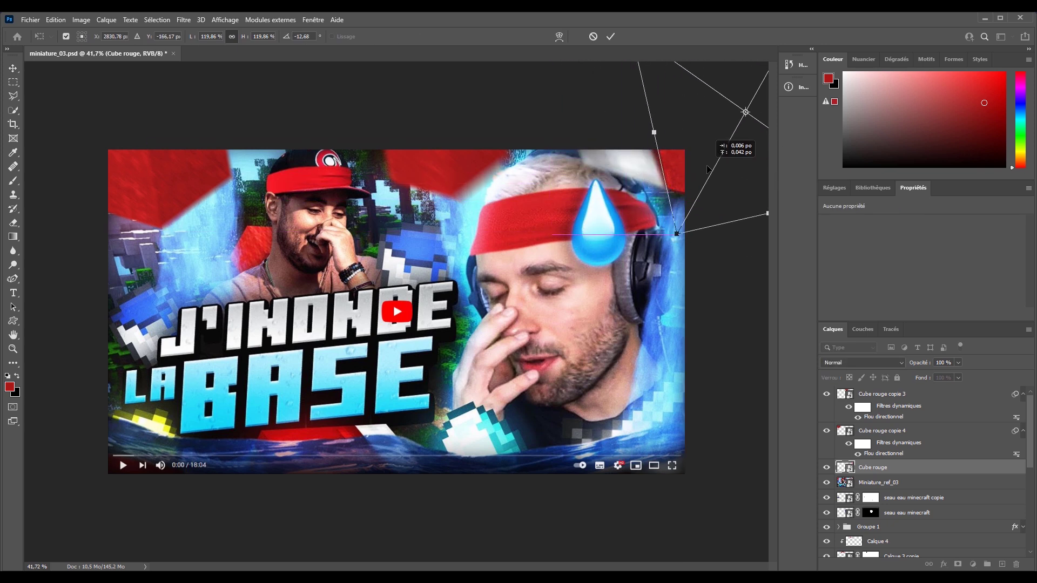
pyautogui.click(610, 37)
pyautogui.click(184, 20)
pyautogui.click(337, 233)
pyautogui.moveTo(774, 128); pyautogui.dragTo(845, 130)
pyautogui.click(951, 147)
# - Collapse the cubes' smart filter lists, move Miniature_ref_03 to the top of the layer stack and hide it
pyautogui.click(1022, 394)
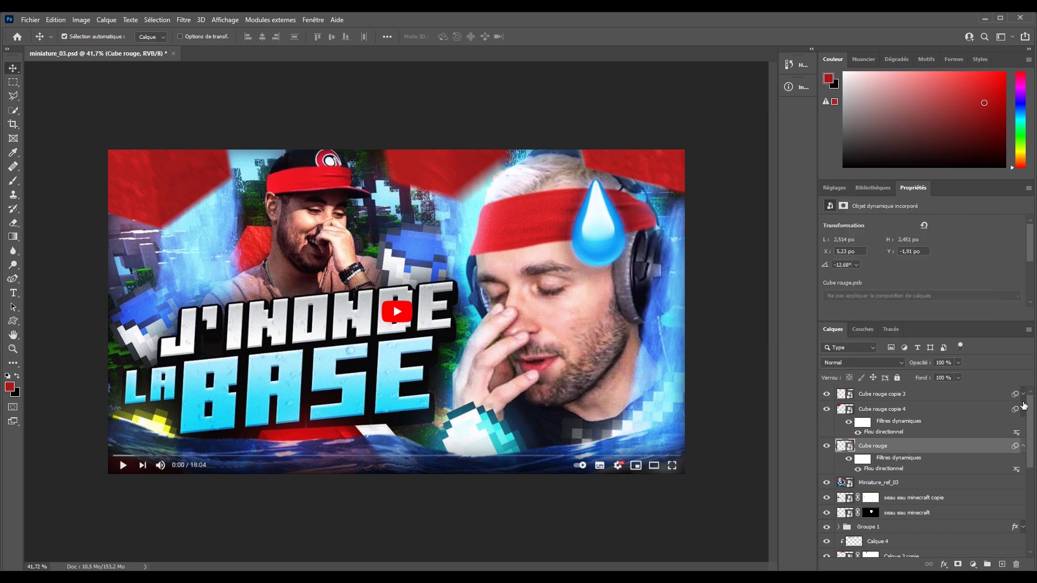
pyautogui.click(1023, 410)
pyautogui.click(1022, 424)
pyautogui.moveTo(846, 440); pyautogui.dragTo(853, 389)
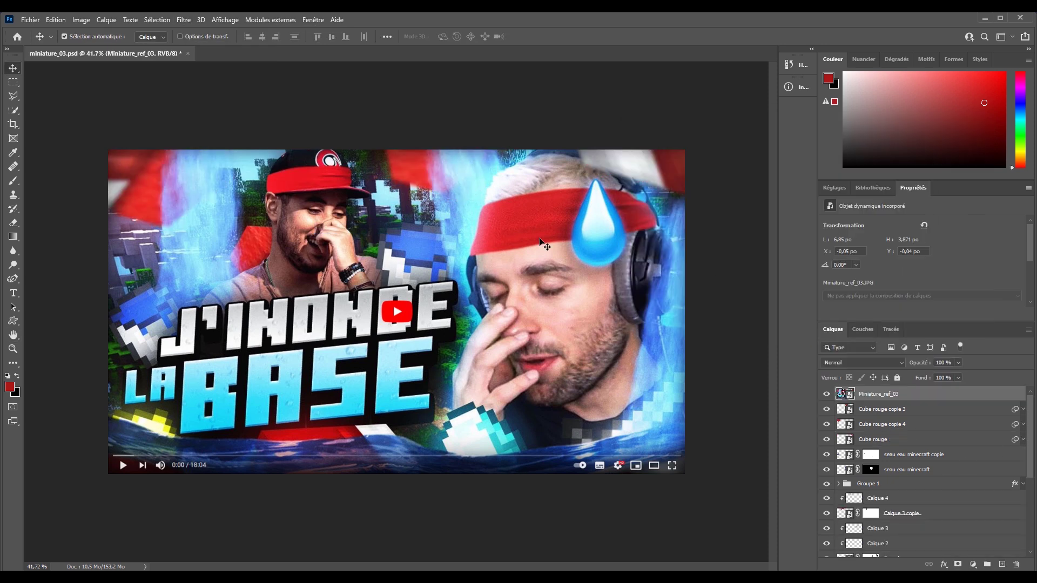
pyautogui.click(825, 395)
# - Add a second eau_01 (1) water layer without a mask at the top of the layer stack, covering the canvas
pyautogui.scroll(-5, 923, 456)
pyautogui.moveTo(905, 448); pyautogui.dragTo(870, 404)
pyautogui.rightClick(870, 396)
pyautogui.click(908, 406)
pyautogui.press('0')
pyautogui.moveTo(533, 291); pyautogui.dragTo(529, 393)
# - Rotate the new water image 87.32° and stretch it to about 7.6 by 7.1 po so it covers the whole canvas
pyautogui.hotkey('ctrl', 't')
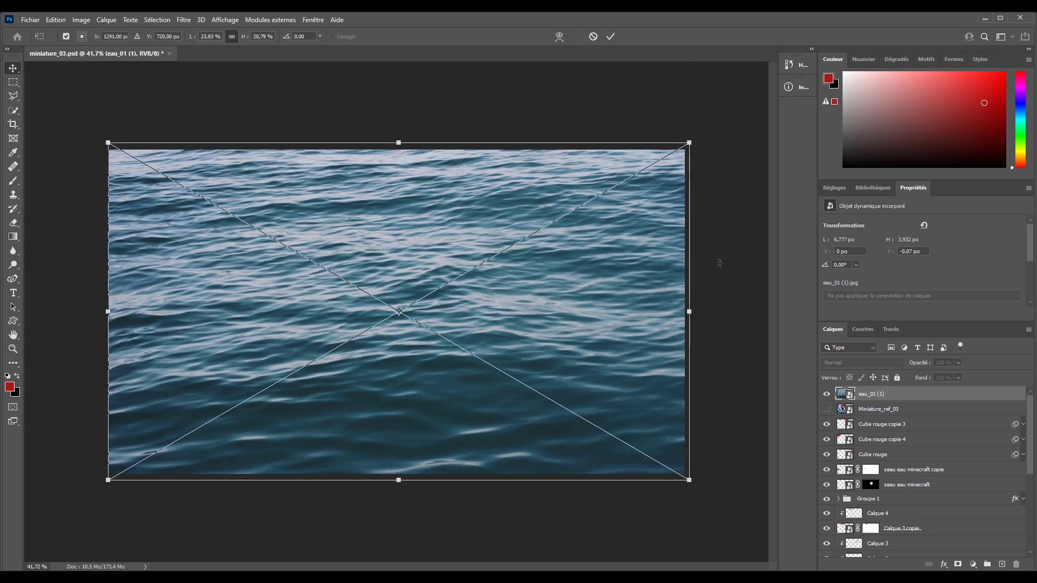
pyautogui.moveTo(720, 263); pyautogui.dragTo(421, 438)
pyautogui.moveTo(626, 291); pyautogui.dragTo(599, 324)
pyautogui.moveTo(677, 301); pyautogui.dragTo(747, 298)
pyautogui.moveTo(689, 304); pyautogui.dragTo(642, 309)
pyautogui.click(610, 36)
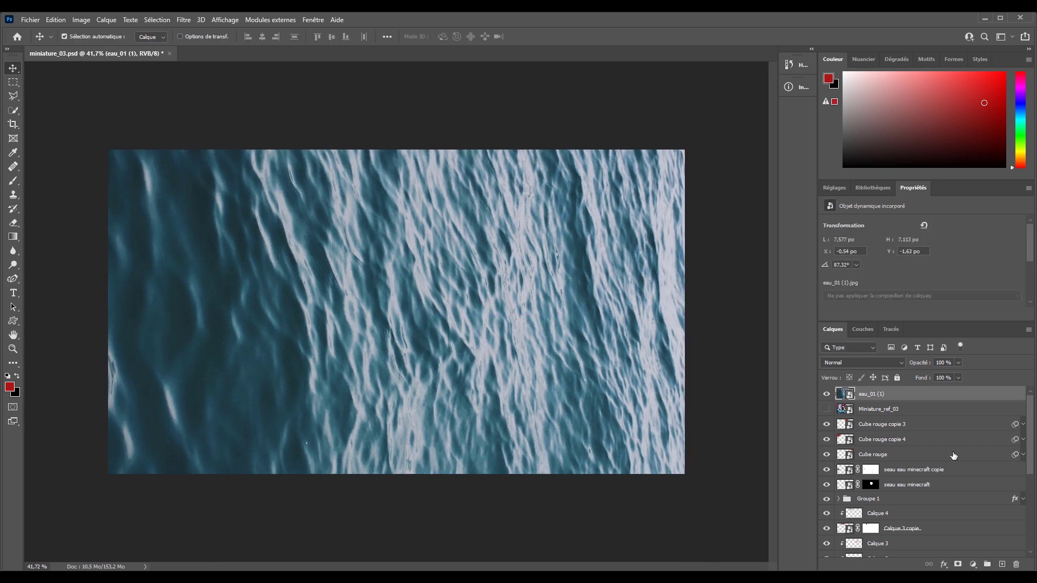
# - Add a mask to the rotated water layer, invert it to black and move the layer below Miniature_ref_03
pyautogui.click(958, 565)
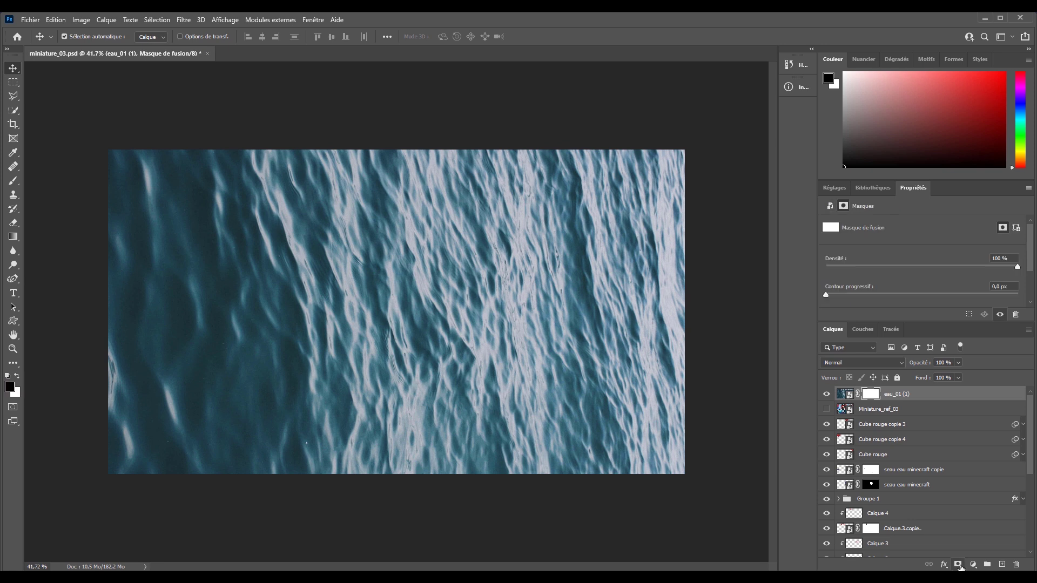
pyautogui.press('ctrl')
pyautogui.moveTo(894, 401); pyautogui.dragTo(875, 416)
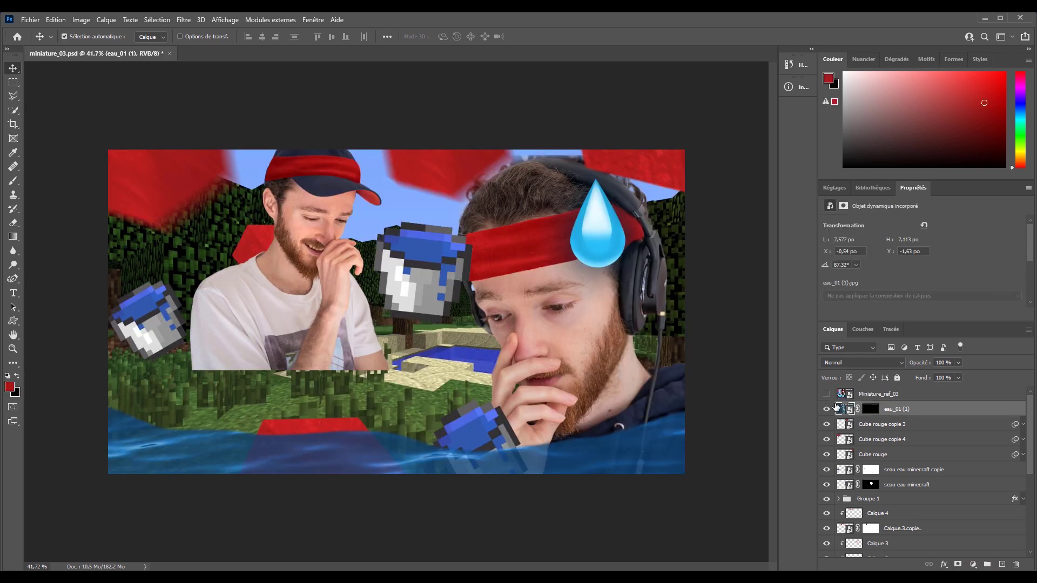
# - Paint white on the rotated water layer's mask with a soft brush of about 316 px to reveal water beside the man in the cap
pyautogui.click(826, 394)
pyautogui.click(826, 395)
pyautogui.press('b')
pyautogui.click(871, 409)
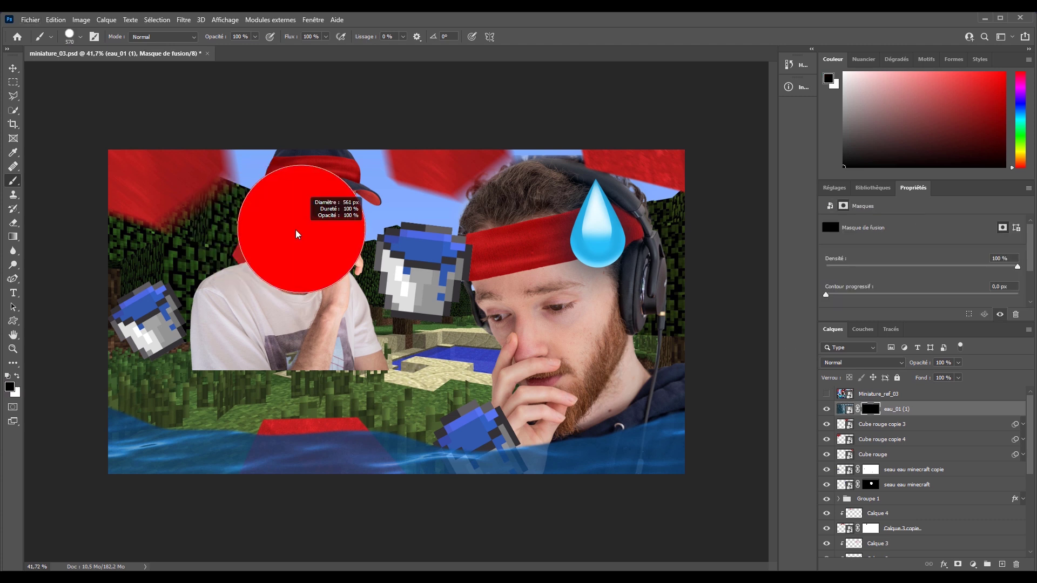
pyautogui.press('d')
pyautogui.hotkey('ctrl', 'z')
pyautogui.rightClick(262, 297)
pyautogui.click(310, 274)
pyautogui.click(218, 214)
pyautogui.hotkey('ctrl', 'z')
pyautogui.moveTo(231, 216); pyautogui.dragTo(235, 302)
pyautogui.hotkey('ctrl', 'z')
pyautogui.keyDown('alt'); pyautogui.rightClick(231, 230); pyautogui.keyUp('alt')
pyautogui.moveTo(226, 199)
pyautogui.mouseDown()
pyautogui.moveTo(229, 314)
pyautogui.moveTo(243, 235)
pyautogui.moveTo(252, 267)
pyautogui.mouseUp()
# - Set the revealed water layer's blend mode to Superposition
pyautogui.click(853, 359)
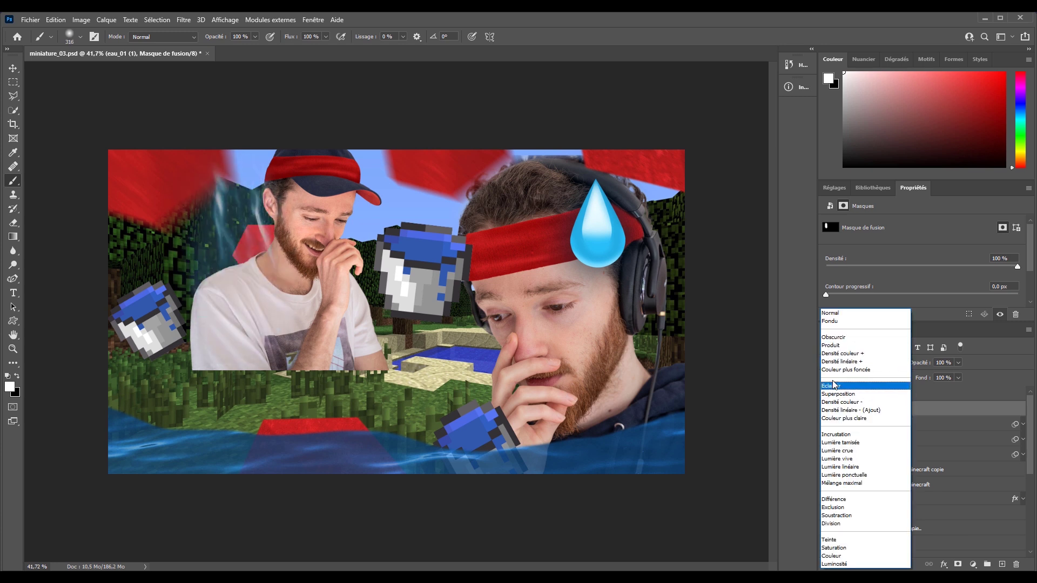
pyautogui.click(837, 394)
pyautogui.press('v')
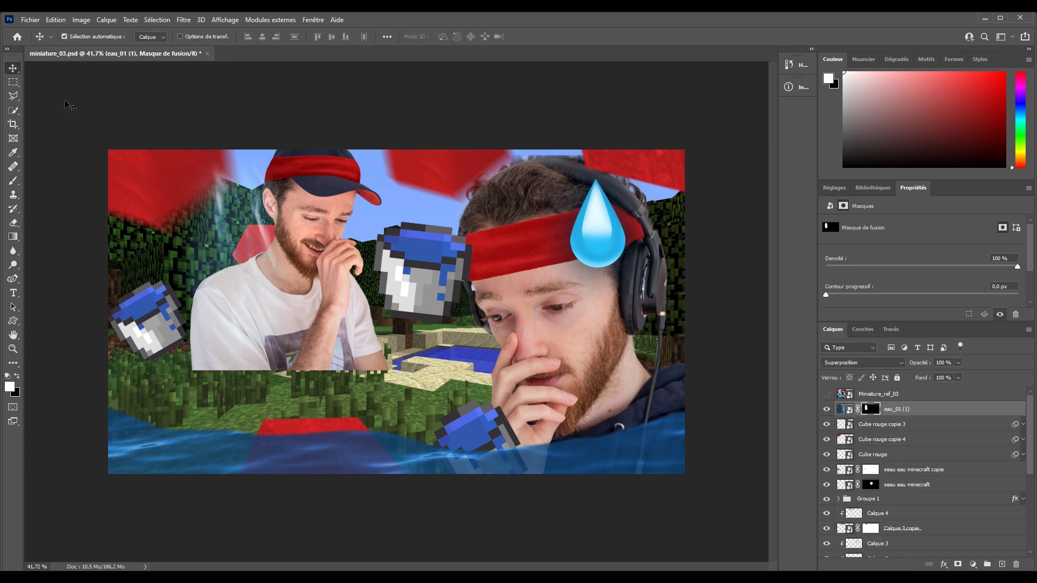
# - Clip a Teinte/Saturation adjustment to the water layer, colorized with hue 203, saturation 91 and lightness +23
pyautogui.click(972, 563)
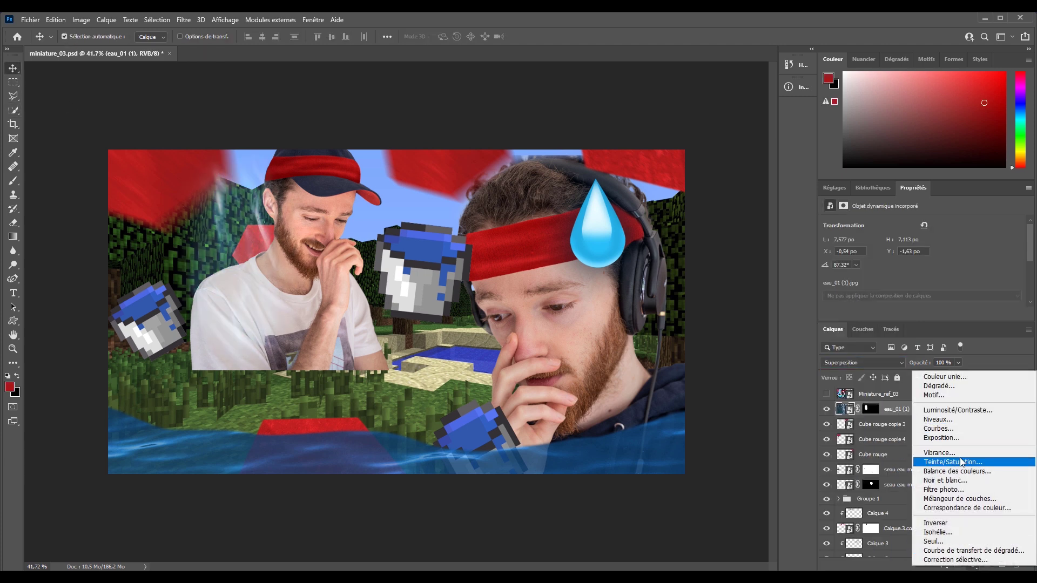
pyautogui.click(963, 462)
pyautogui.click(954, 315)
pyautogui.moveTo(922, 285); pyautogui.dragTo(1008, 286)
pyautogui.moveTo(922, 306); pyautogui.dragTo(944, 304)
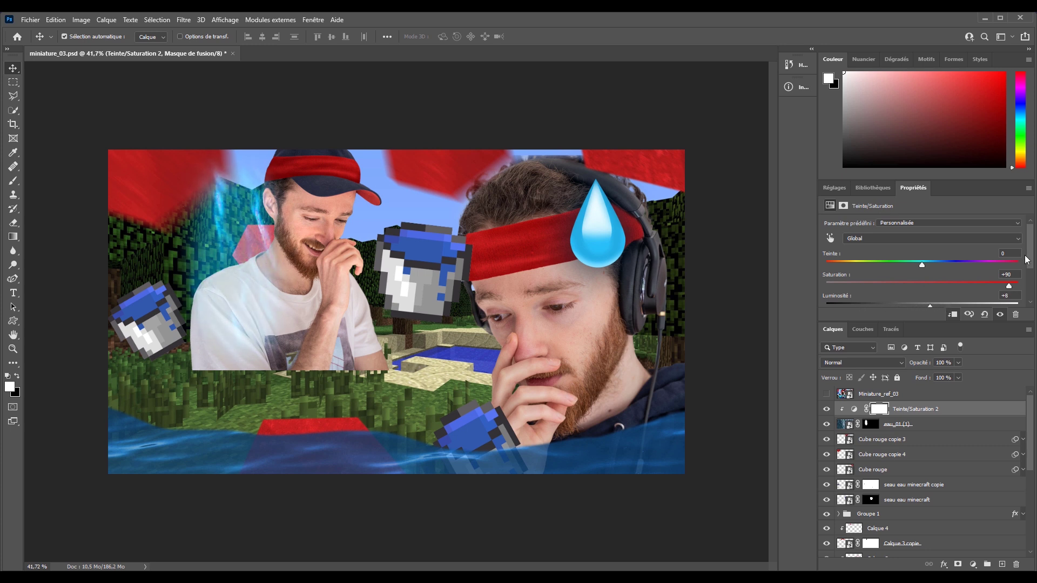
pyautogui.scroll(-2, 930, 305)
pyautogui.click(879, 287)
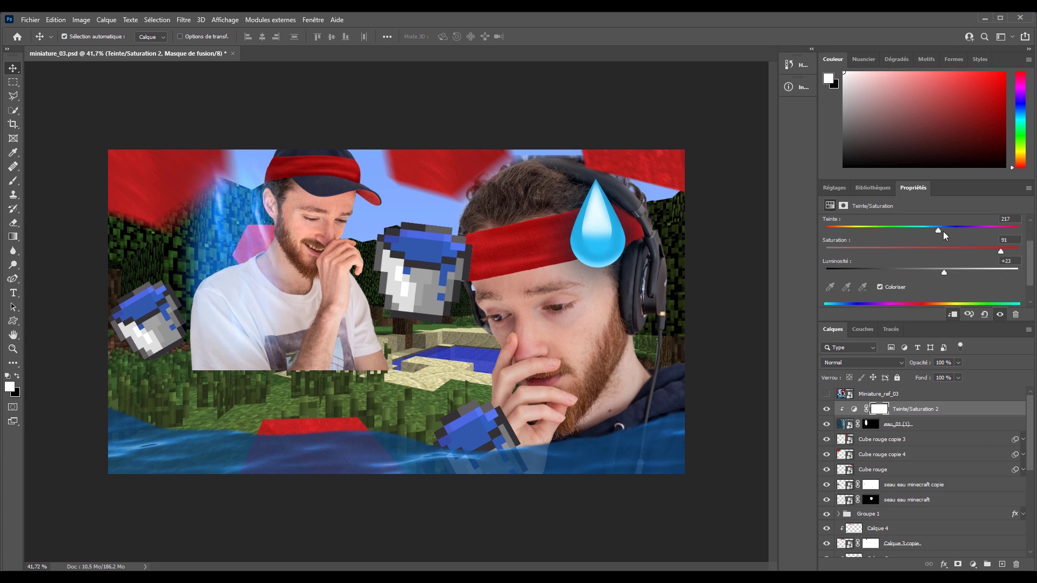
pyautogui.click(826, 393)
pyautogui.click(826, 394)
# - Duplicate the Teinte/Saturation 2 adjustment, clip the copy to the water and set its lightness to +10
pyautogui.hotkey('ctrl', 'j')
pyautogui.click(950, 317)
pyautogui.moveTo(944, 272)
pyautogui.mouseDown()
pyautogui.moveTo(919, 272)
pyautogui.moveTo(931, 272)
pyautogui.mouseUp()
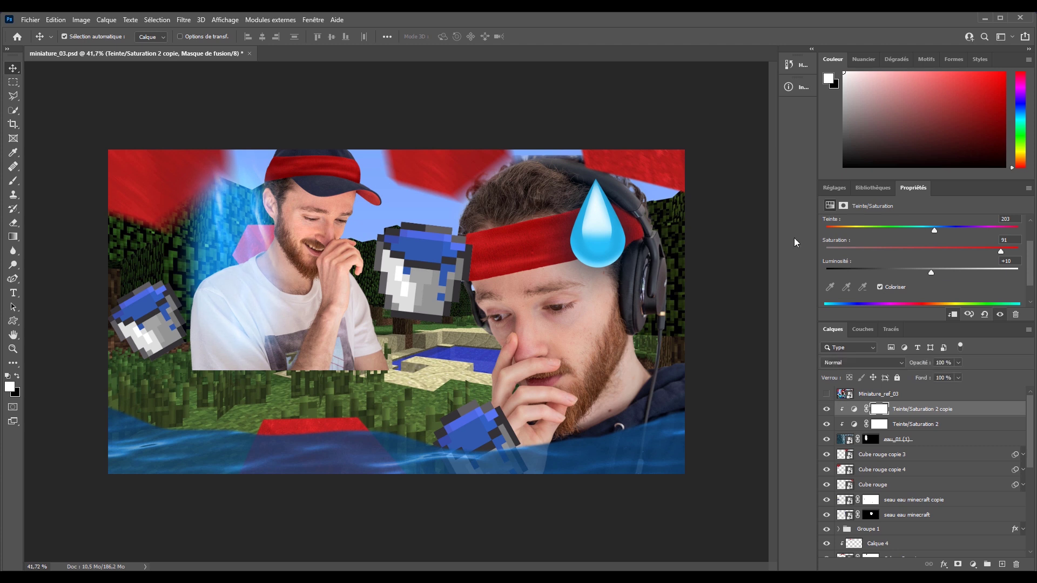
pyautogui.click(865, 362)
pyautogui.press('Escape')
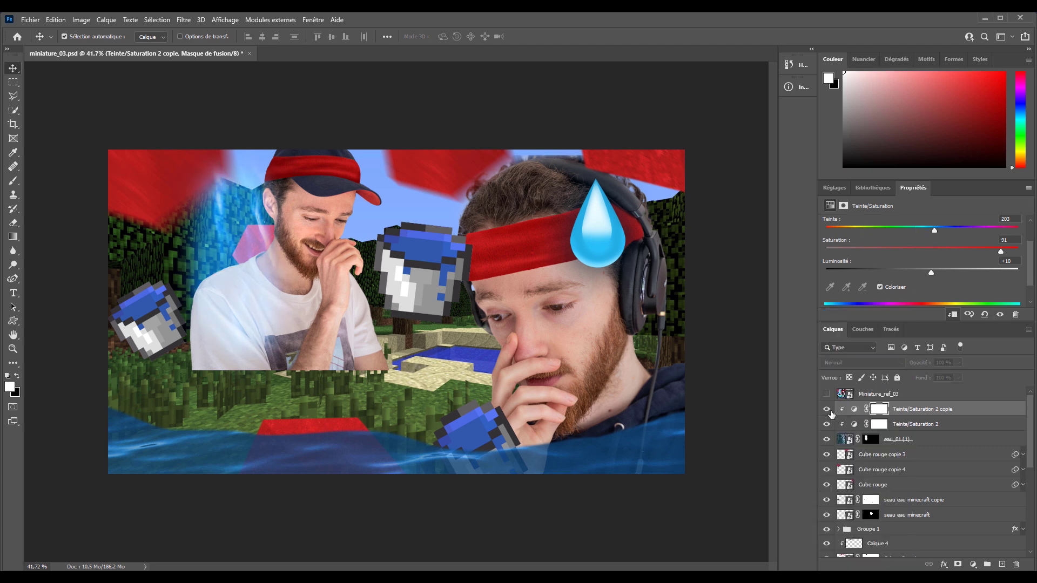
# - Move the water layer and its two Teinte/Saturation adjustments above Miniature_ref_03 with the reference shown
pyautogui.keyDown('shift'); pyautogui.click(908, 442); pyautogui.keyUp('shift')
pyautogui.click(826, 394)
pyautogui.hotkey('ctrl', 'shift', ']')
pyautogui.hotkey('ctrl', 't')
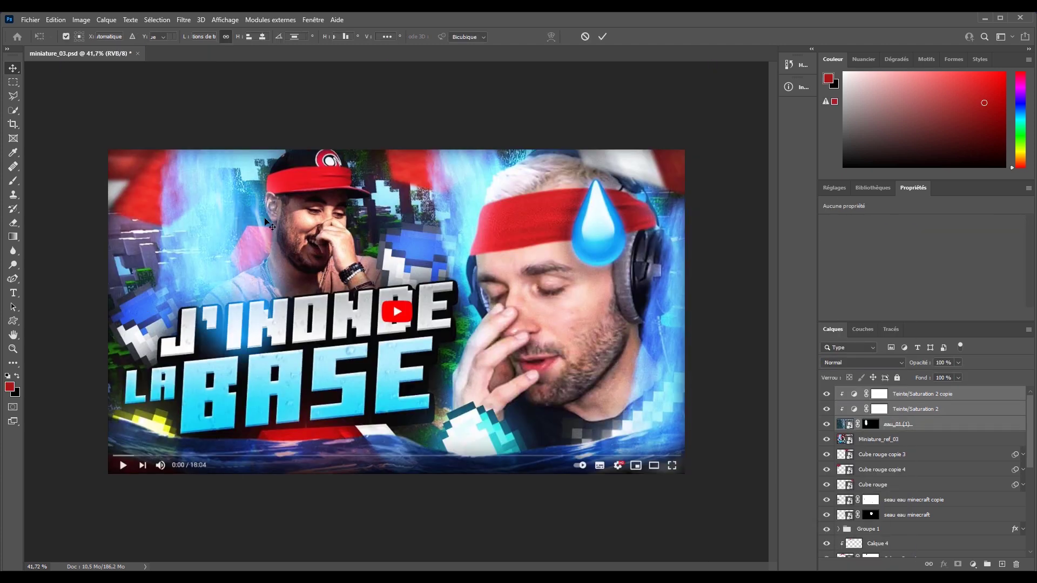
pyautogui.click(602, 36)
# - Duplicate the water layer with its adjustments, then place and transform the copy between the two men at the canvas's upper middle
pyautogui.moveTo(205, 238); pyautogui.dragTo(475, 228)
pyautogui.hotkey('ctrl', 't')
pyautogui.hotkey('ctrl', '0')
pyautogui.moveTo(523, 462); pyautogui.dragTo(522, 535)
pyautogui.moveTo(724, 381); pyautogui.dragTo(728, 367)
pyautogui.moveTo(580, 377); pyautogui.dragTo(590, 345)
pyautogui.press('Return')
# - Duplicate the water set again over the headphones and shoulder, scaled to about 9.1 by 9.7 po and rotated 104.44°
pyautogui.moveTo(453, 259); pyautogui.dragTo(542, 326)
pyautogui.hotkey('ctrl', 't')
pyautogui.moveTo(416, 253); pyautogui.dragTo(615, 387)
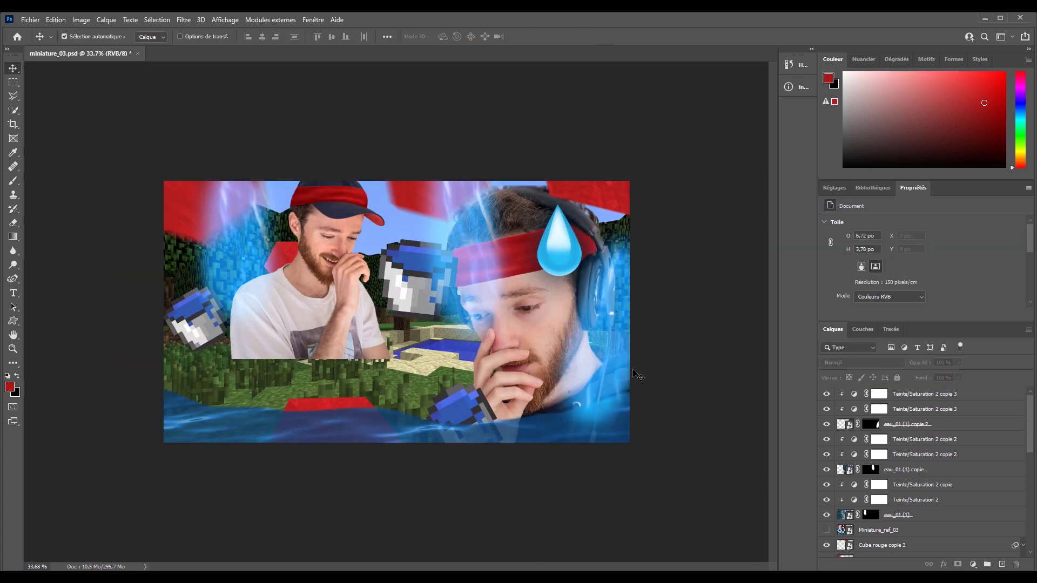
# - Paint white on the mask of eau_01 (1) copie 2 to extend its water over the canvas's lower-right corner
pyautogui.scroll(1, 588, 357)
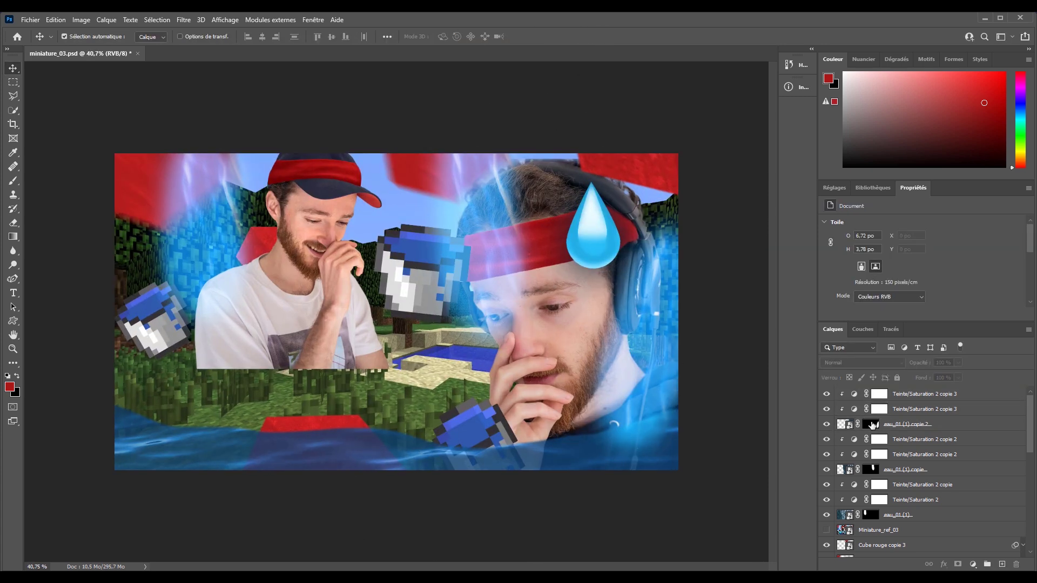
pyautogui.click(879, 454)
pyautogui.click(862, 363)
pyautogui.click(678, 205)
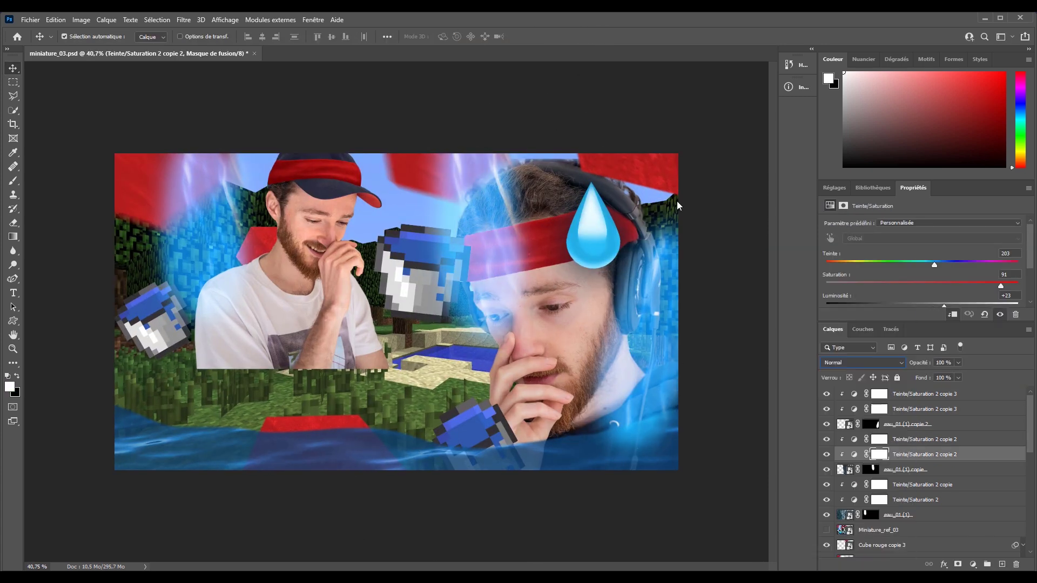
pyautogui.click(870, 424)
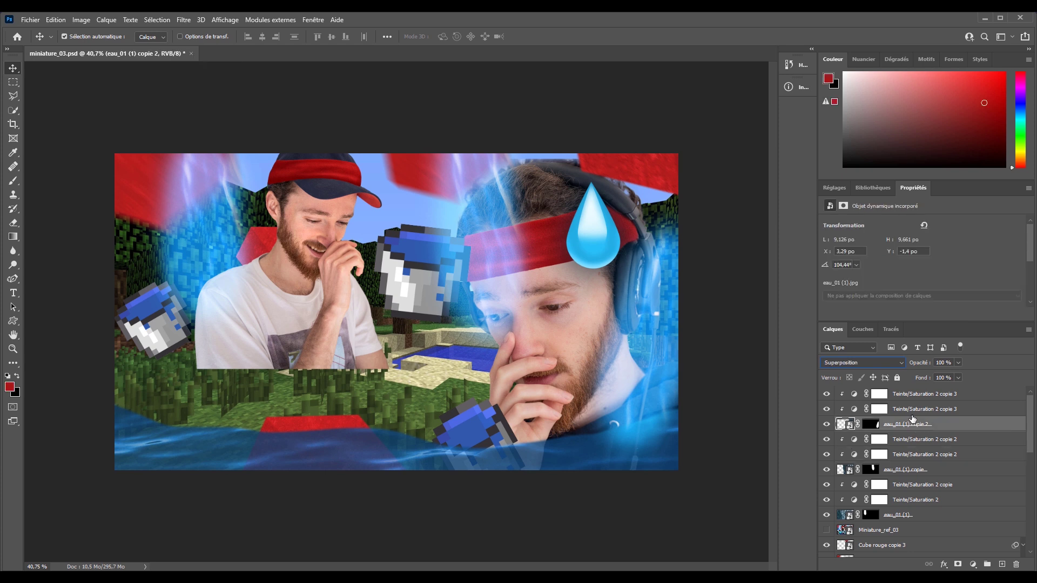
pyautogui.click(12, 179)
pyautogui.rightClick(637, 434)
pyautogui.press('Escape')
pyautogui.rightClick(625, 438)
pyautogui.press('Escape')
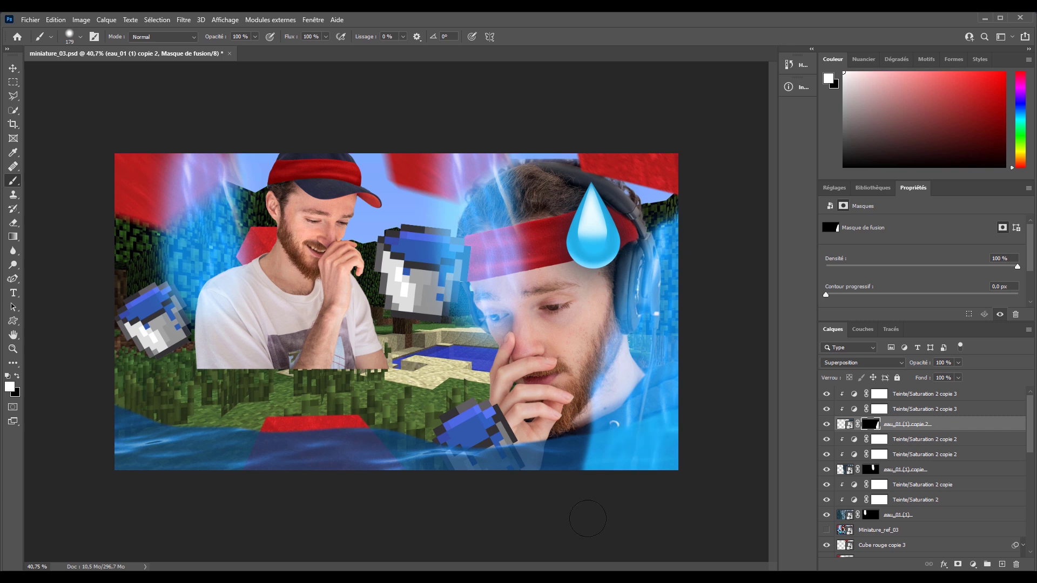
# - Paint white on the first eau_01 (1) layer's mask to extend the water up over the upper-left red cube
pyautogui.click(870, 470)
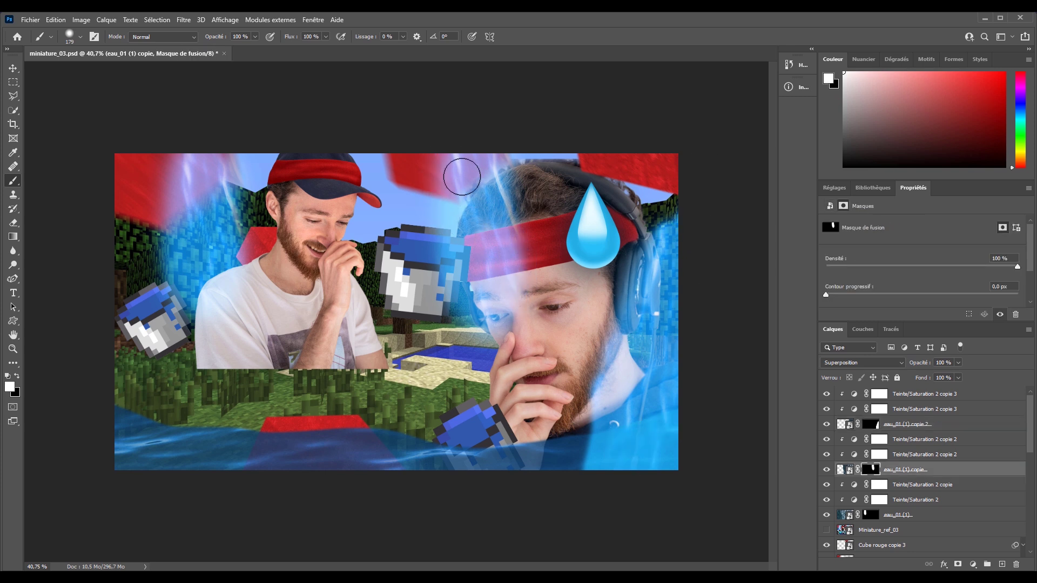
pyautogui.click(871, 514)
pyautogui.moveTo(189, 149)
pyautogui.mouseDown()
pyautogui.moveTo(187, 210)
pyautogui.moveTo(215, 155)
pyautogui.mouseUp()
pyautogui.hotkey('ctrl', 'z')
# - Move Miniature_ref_03 to the top of the layer stack, compare it with the composition and hide it
pyautogui.press('v')
pyautogui.click(826, 530)
pyautogui.click(827, 529)
pyautogui.click(912, 533)
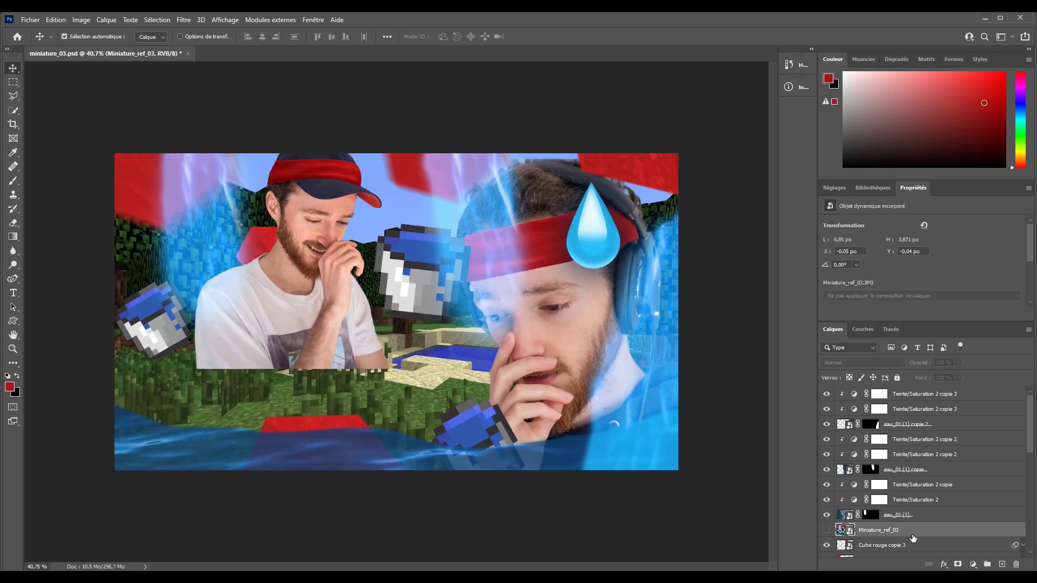
pyautogui.moveTo(912, 538); pyautogui.dragTo(912, 394)
pyautogui.click(826, 394)
pyautogui.click(826, 394)
# - Group the eau_01 (1) copie water layer with its two adjustments and name the group EAU_02
pyautogui.click(918, 439)
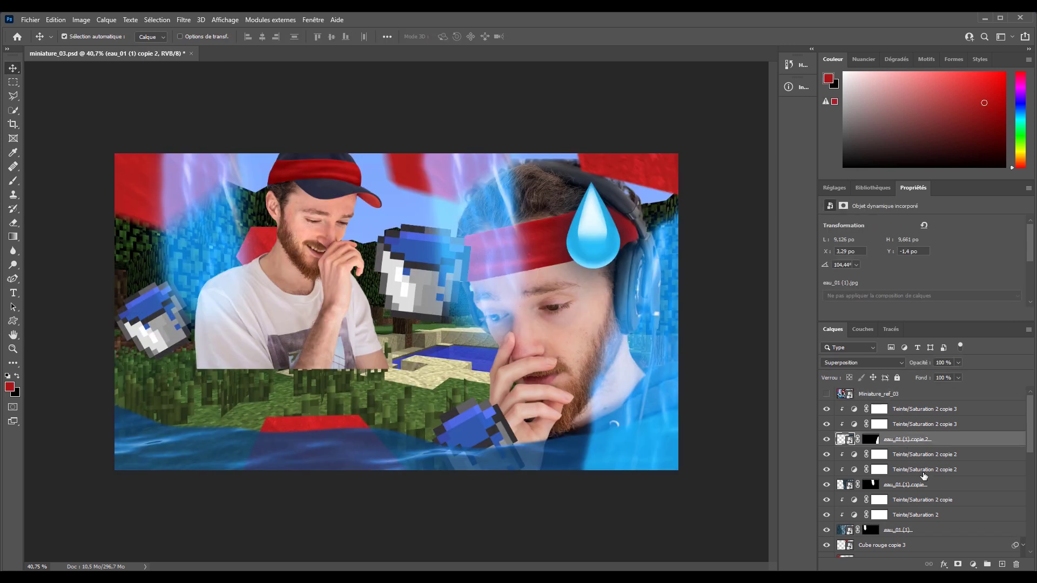
pyautogui.click(924, 456)
pyautogui.keyDown('shift'); pyautogui.click(922, 484); pyautogui.keyUp('shift')
pyautogui.click(987, 564)
pyautogui.doubleClick(873, 452)
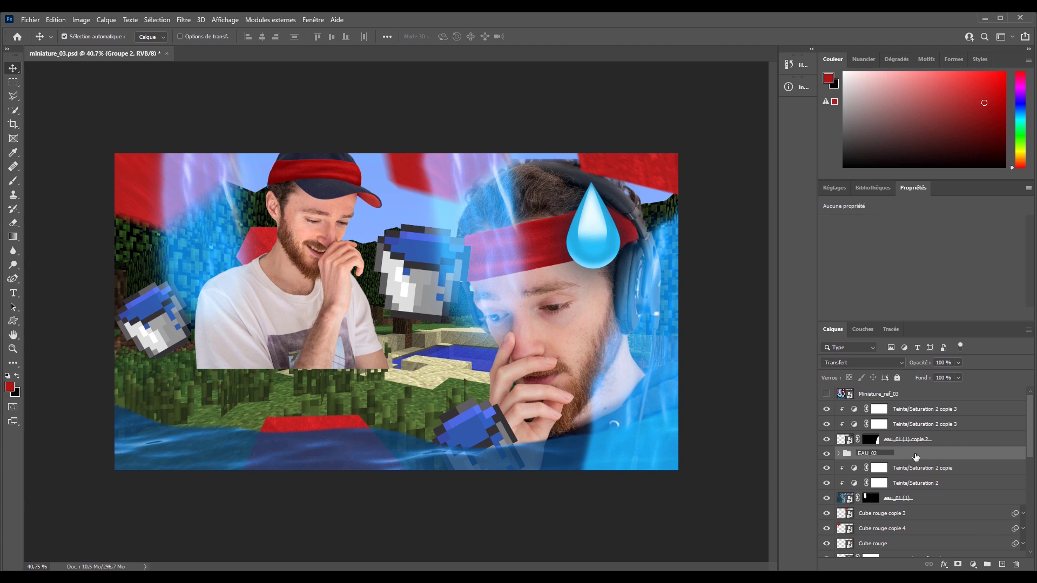
pyautogui.press('Return')
# - Move the EAU_02 group down the stack, directly below Sujet_miniature_03 and above the minecraft background
pyautogui.moveTo(915, 457); pyautogui.dragTo(901, 532)
pyautogui.scroll(-3, 923, 483)
pyautogui.moveTo(894, 396); pyautogui.dragTo(907, 547)
pyautogui.scroll(-3, 926, 489)
pyautogui.moveTo(897, 450); pyautogui.dragTo(896, 527)
pyautogui.scroll(8, 877, 393)
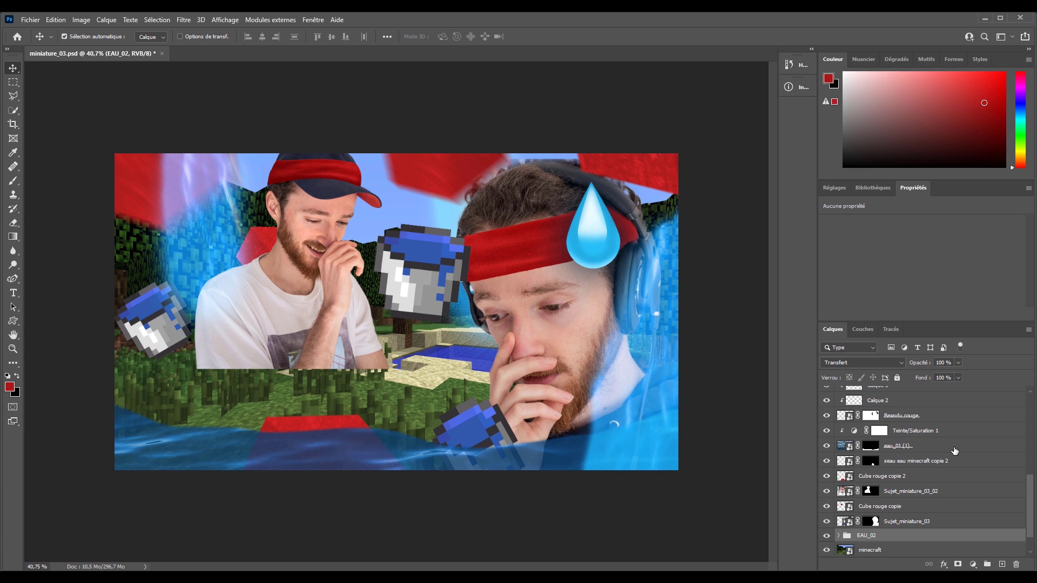
# - Move Cube rouge copie 3 below the EAU_02 group, directly above the minecraft background
pyautogui.click(913, 484)
pyautogui.scroll(-1, 911, 482)
pyautogui.moveTo(908, 442); pyautogui.dragTo(915, 546)
pyautogui.scroll(-3, 917, 540)
pyautogui.scroll(-1, 899, 513)
pyautogui.moveTo(921, 398); pyautogui.dragTo(896, 535)
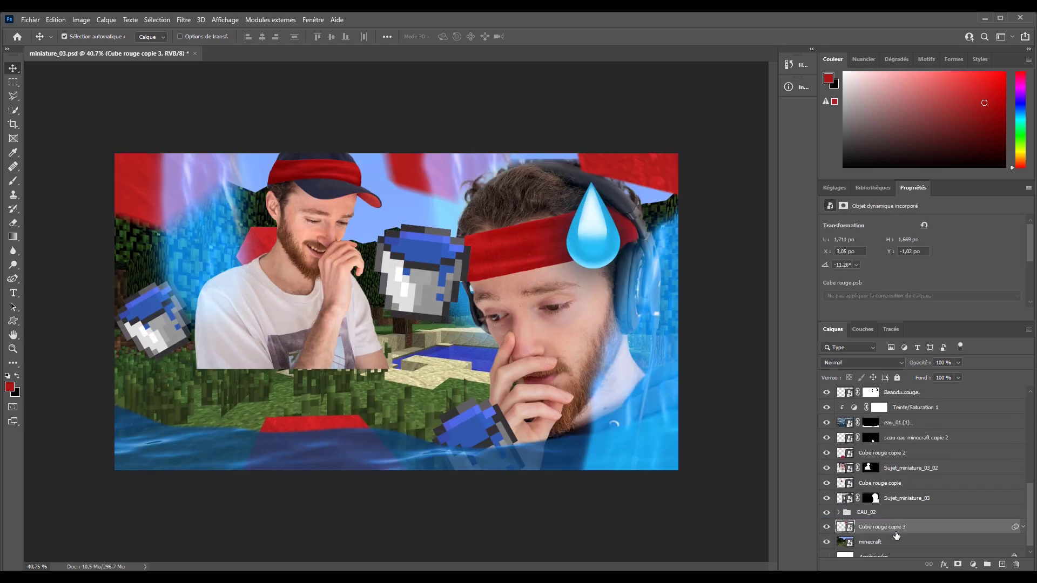
# - Compare the water and cube layering with the Miniature_ref_03 reference
pyautogui.scroll(6, 826, 402)
pyautogui.click(825, 395)
pyautogui.click(825, 394)
pyautogui.click(825, 394)
pyautogui.click(825, 395)
pyautogui.click(825, 394)
pyautogui.click(825, 394)
# - Clip a Luminosité/Contraste adjustment to the eau_01 (1) copie 2 water, with brightness 17 and contrast 34
pyautogui.click(935, 410)
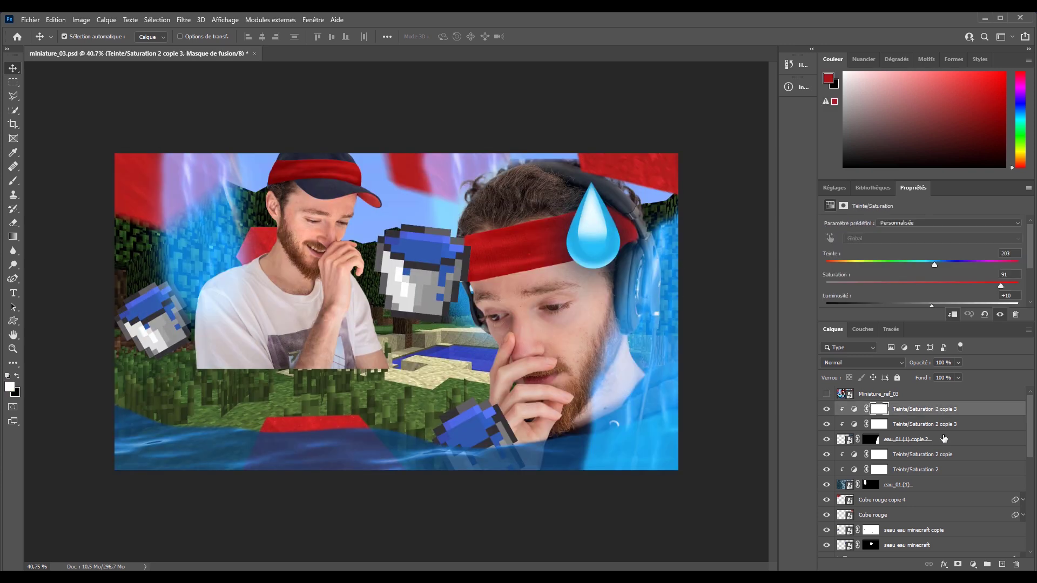
pyautogui.hotkey('ctrl', '2')
pyautogui.click(971, 565)
pyautogui.click(936, 413)
pyautogui.click(951, 314)
pyautogui.moveTo(922, 251); pyautogui.dragTo(933, 274)
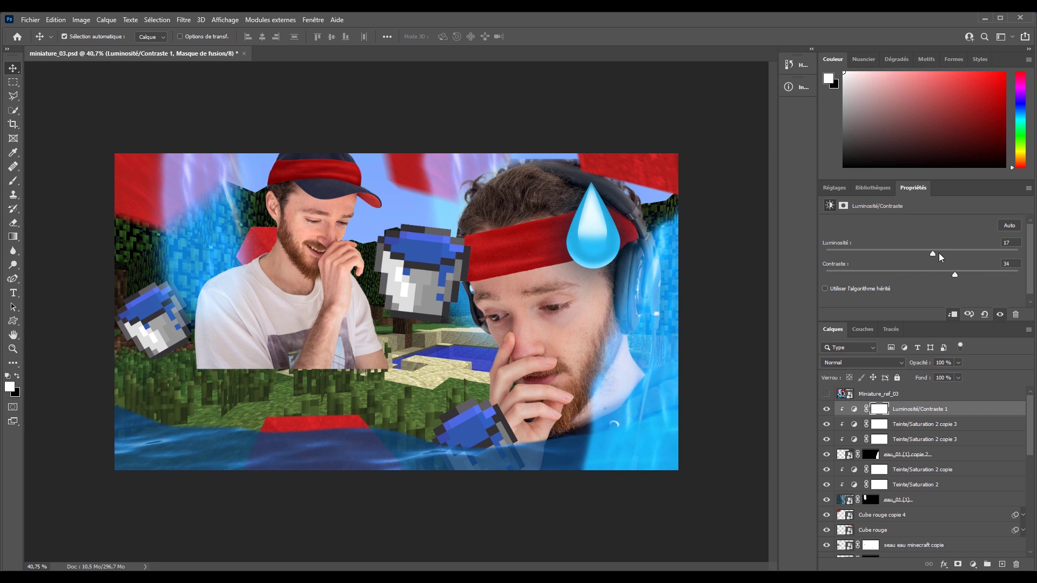
# - Clip a Niveaux adjustment to the first water layer with input levels 19, 1,03 and 186, and compare before and after
pyautogui.click(878, 469)
pyautogui.click(972, 564)
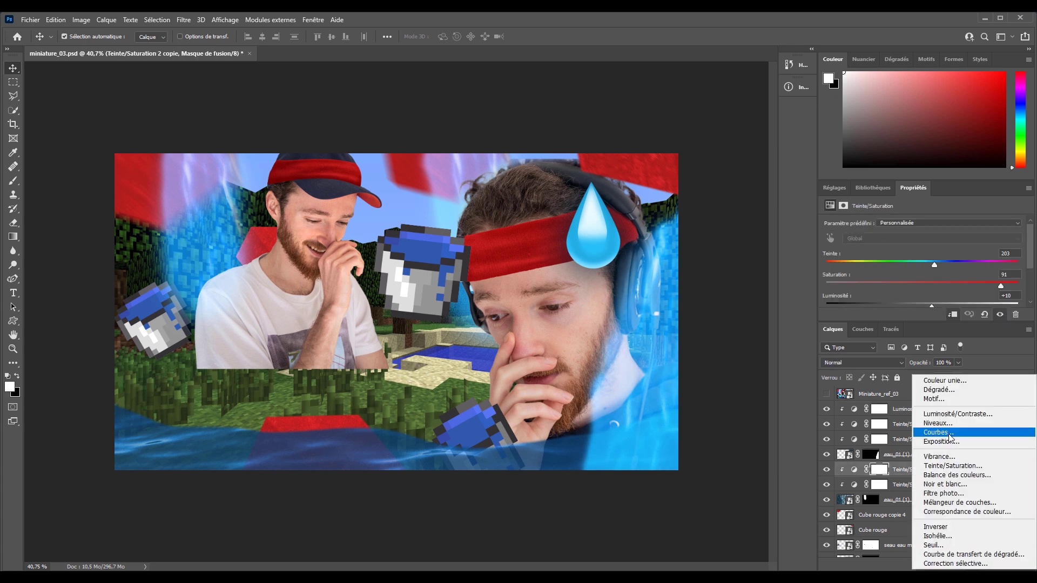
pyautogui.click(940, 423)
pyautogui.moveTo(981, 267); pyautogui.dragTo(872, 271)
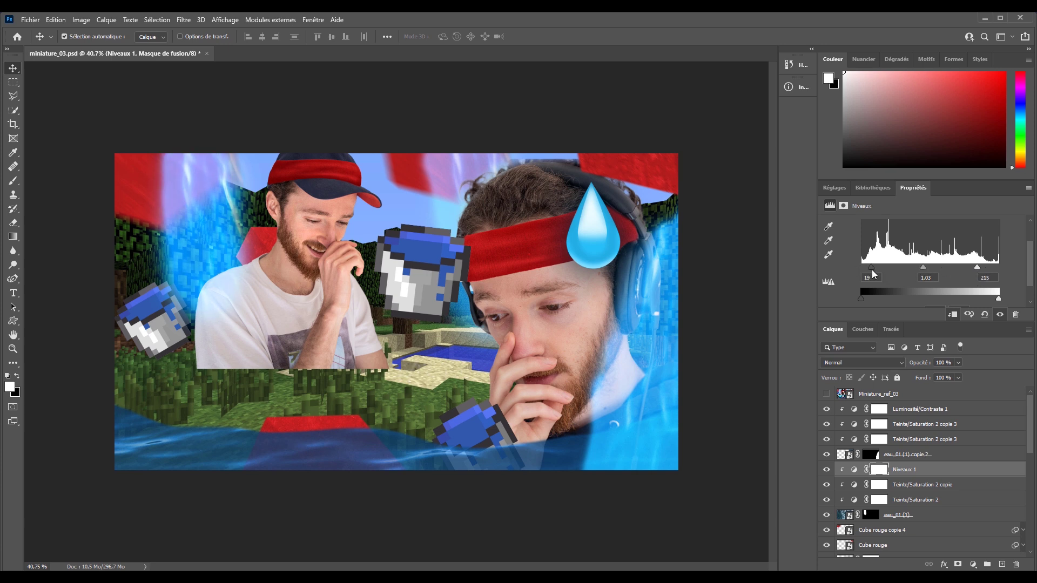
pyautogui.click(826, 470)
pyautogui.click(826, 470)
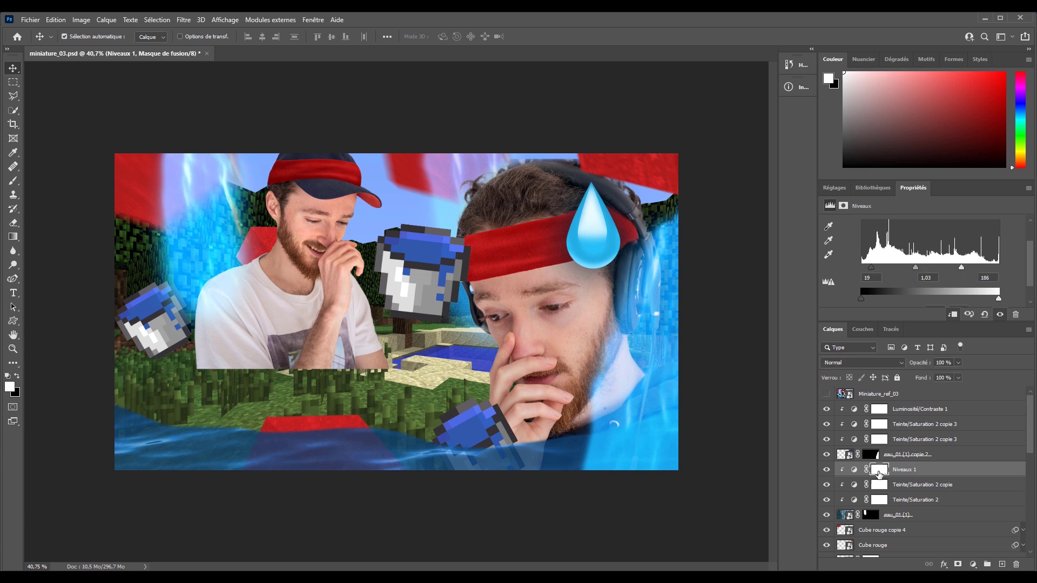
# - Expand the EAU_02 group and copy the Niveaux 1 adjustment to its top, clipped to its water
pyautogui.scroll(-10, 918, 483)
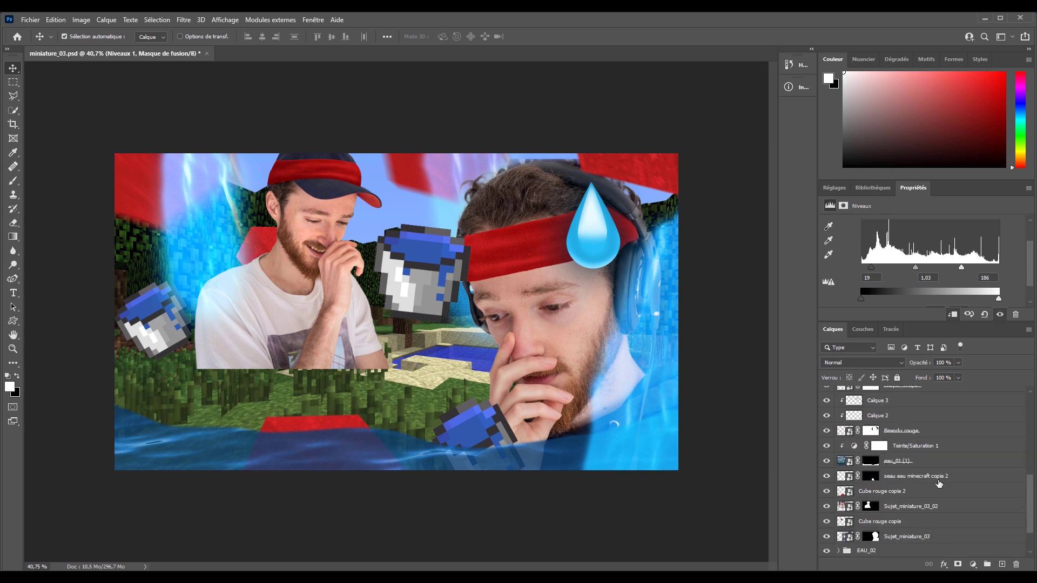
pyautogui.scroll(-3, 964, 491)
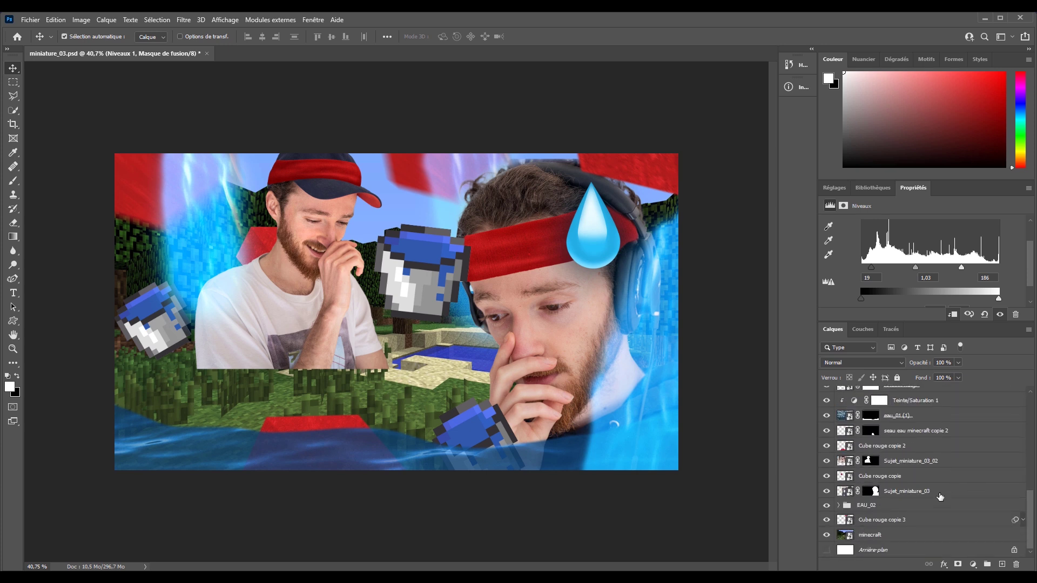
pyautogui.click(873, 506)
pyautogui.click(838, 505)
pyautogui.click(912, 519)
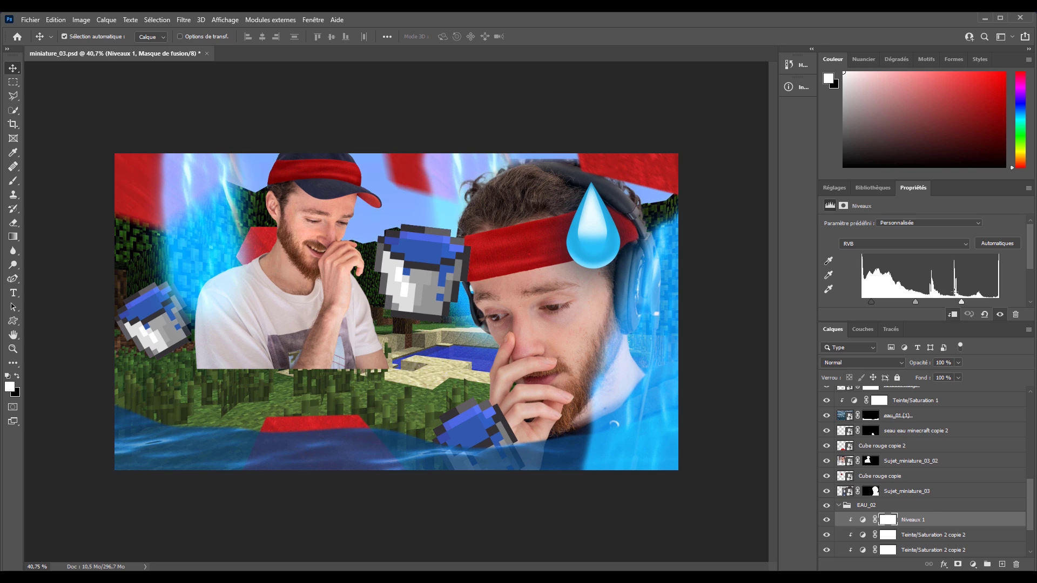
pyautogui.scroll(-2, 942, 312)
pyautogui.scroll(12, 875, 442)
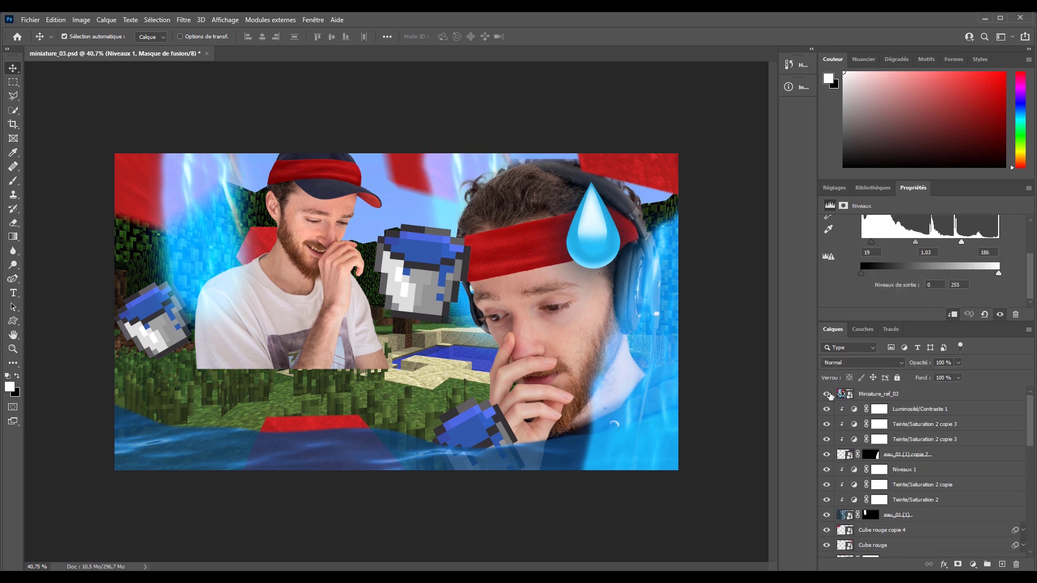
# - Shift eau_01 (1) copie 2 and its three adjustments slightly up and outward beside the man with headphones
pyautogui.click(827, 394)
pyautogui.click(827, 394)
pyautogui.click(915, 454)
pyautogui.keyDown('shift'); pyautogui.click(922, 413); pyautogui.keyUp('shift')
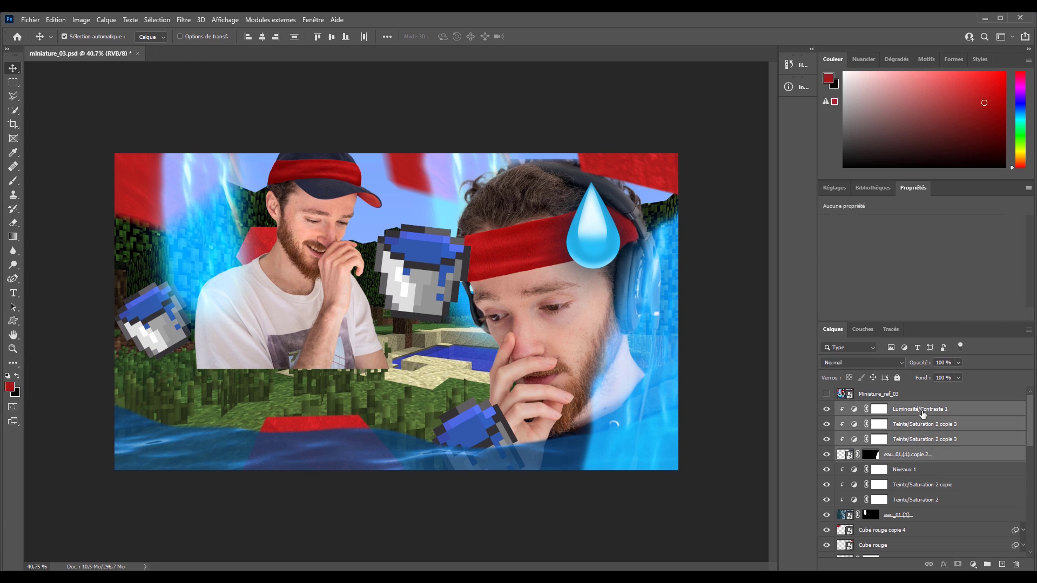
pyautogui.moveTo(643, 370); pyautogui.dragTo(659, 346)
# - Compare the composition with the Miniature_ref_03 reference by toggling its visibility, leaving the reference shown
pyautogui.click(826, 395)
pyautogui.click(826, 394)
pyautogui.click(825, 393)
pyautogui.click(825, 394)
pyautogui.click(826, 394)
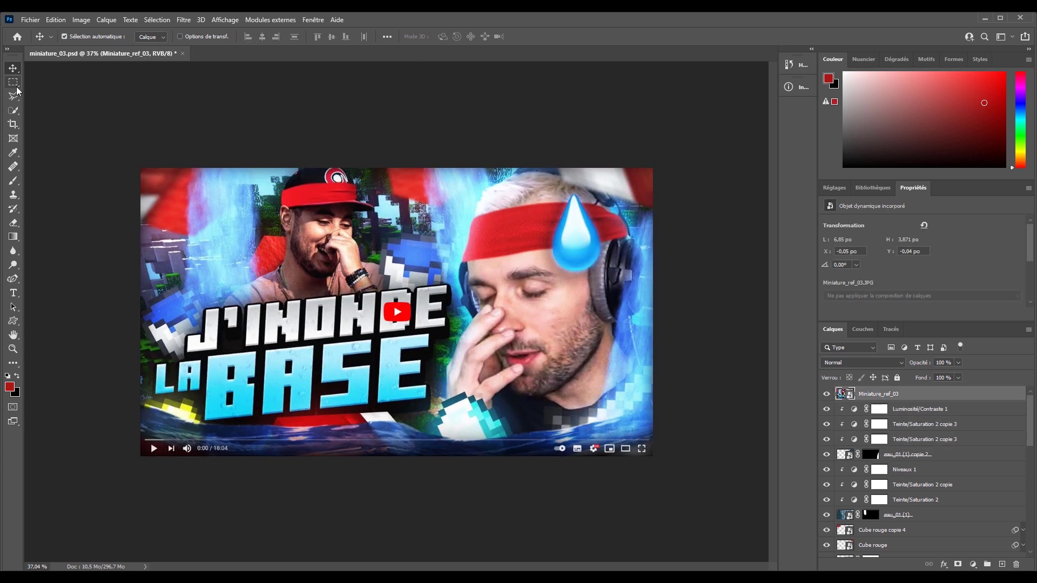
# - Select the title area of Miniature_ref_03 with a rectangle and run Trouver une police similaire on it
pyautogui.click(15, 85)
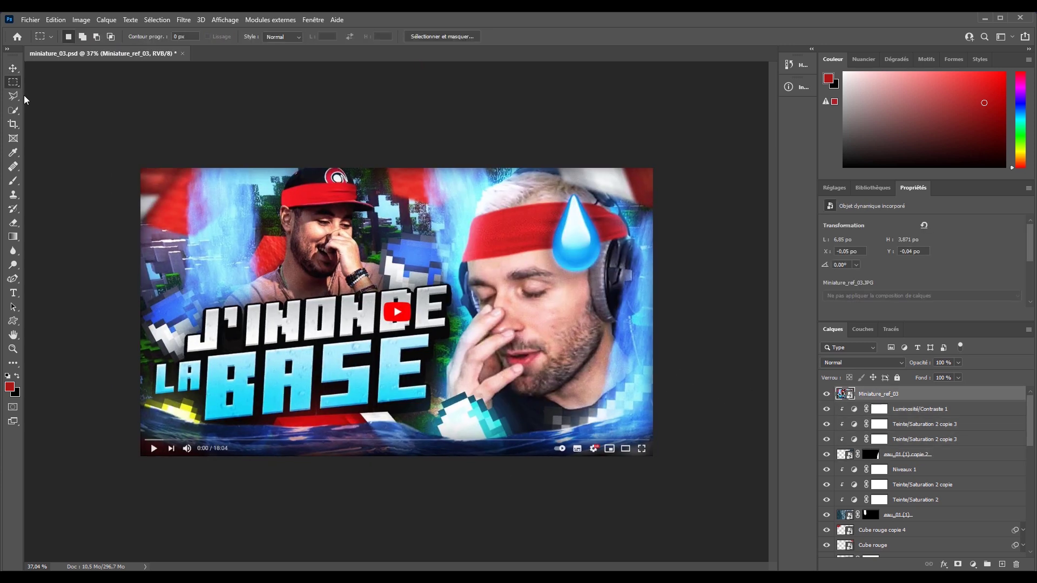
pyautogui.moveTo(152, 300); pyautogui.dragTo(419, 417)
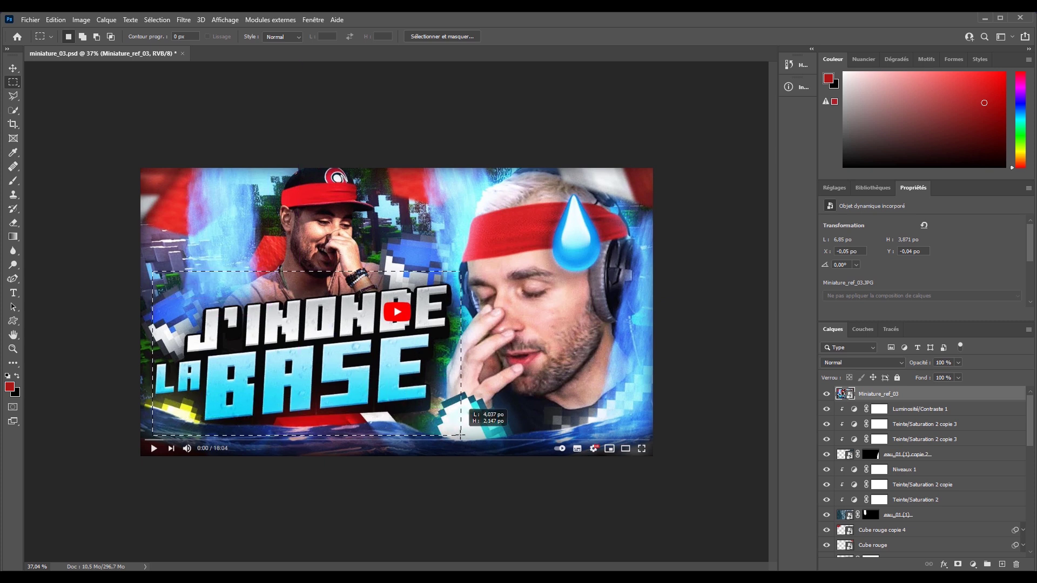
pyautogui.click(130, 19)
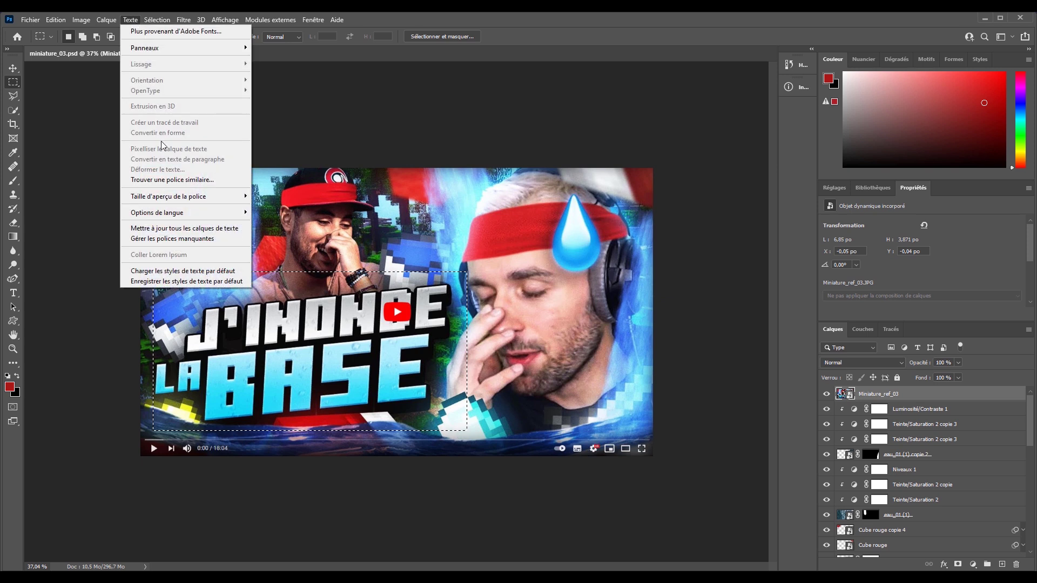
pyautogui.click(162, 180)
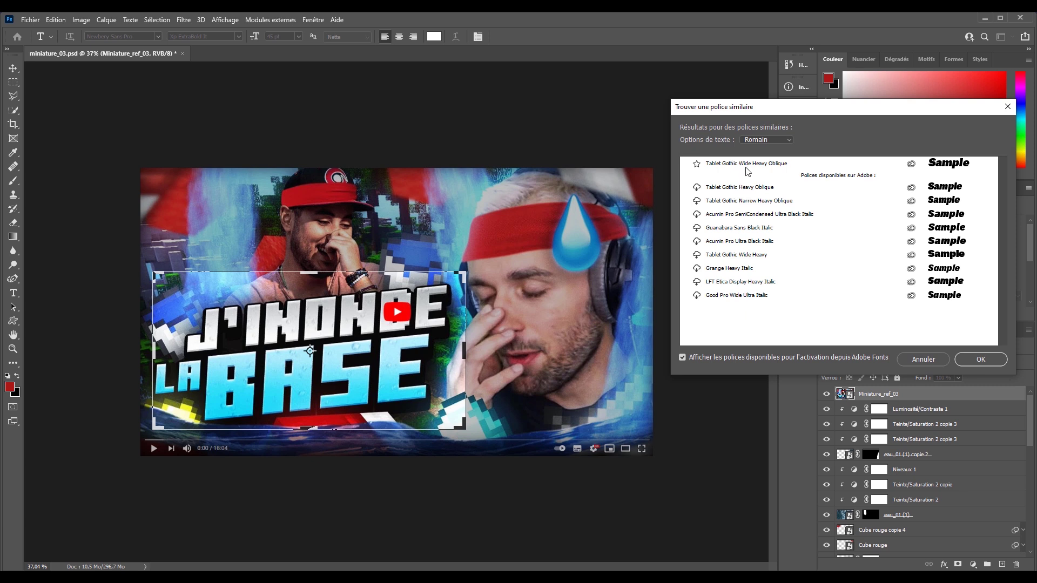
pyautogui.press('Return')
# - Add a white "j'inonde" text layer above the reference title in Newbery Sans Pro Xp ExtraBold It
pyautogui.click(221, 268)
pyautogui.press('BackSpace')
pyautogui.write("j'inonde")
pyautogui.hotkey('ctrl', 'Return')
pyautogui.press('v')
pyautogui.hotkey('ctrl', '+')
pyautogui.scroll(-1, 825, 265)
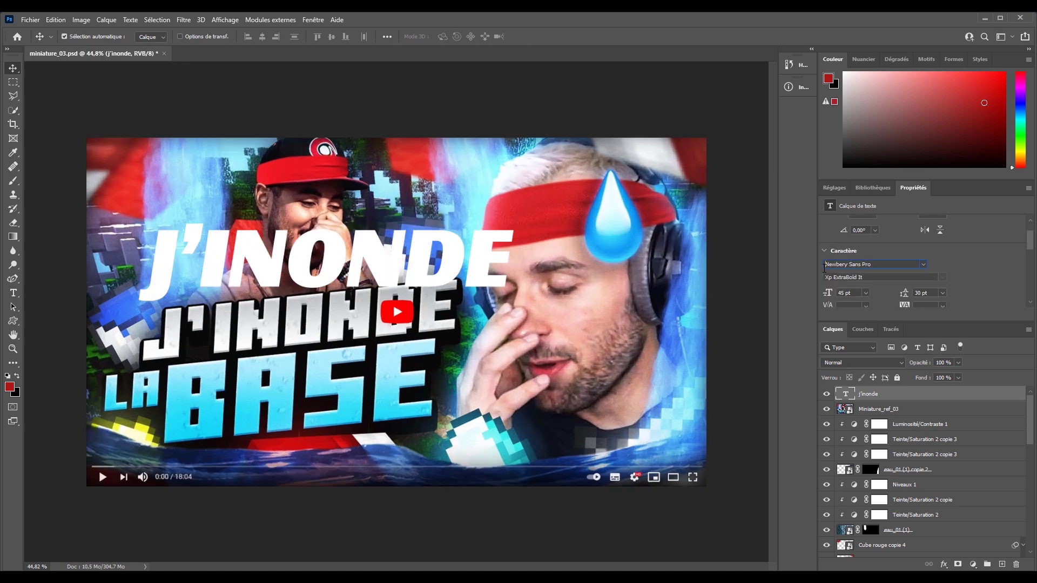
# - Set the j'inonde text to 41 pt with tracking -60, rotate it -4,94° and place it just above the reference's title line
pyautogui.scroll(-1, 905, 296)
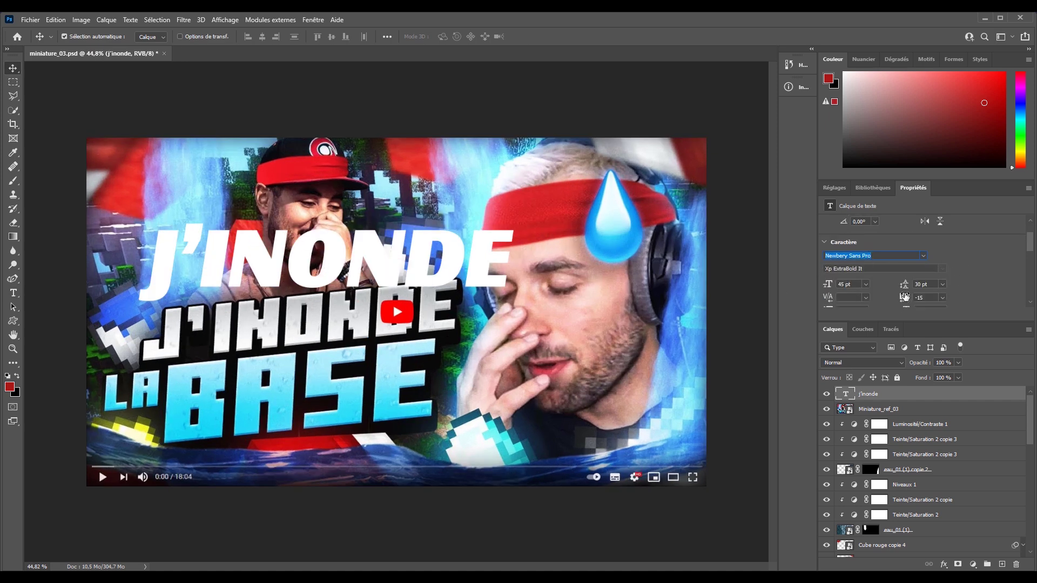
pyautogui.moveTo(900, 299); pyautogui.dragTo(890, 298)
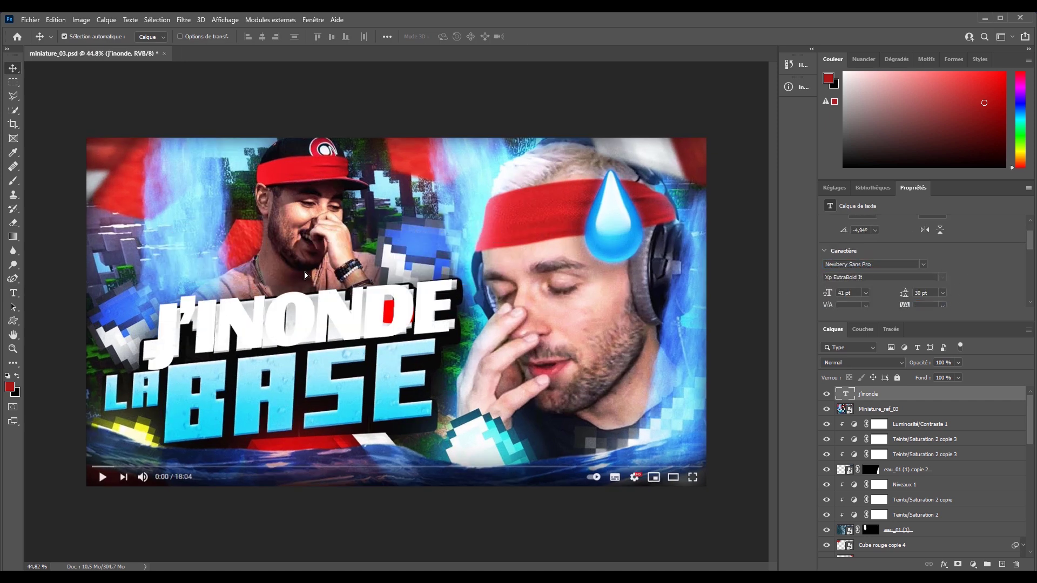
pyautogui.moveTo(305, 275); pyautogui.dragTo(302, 213)
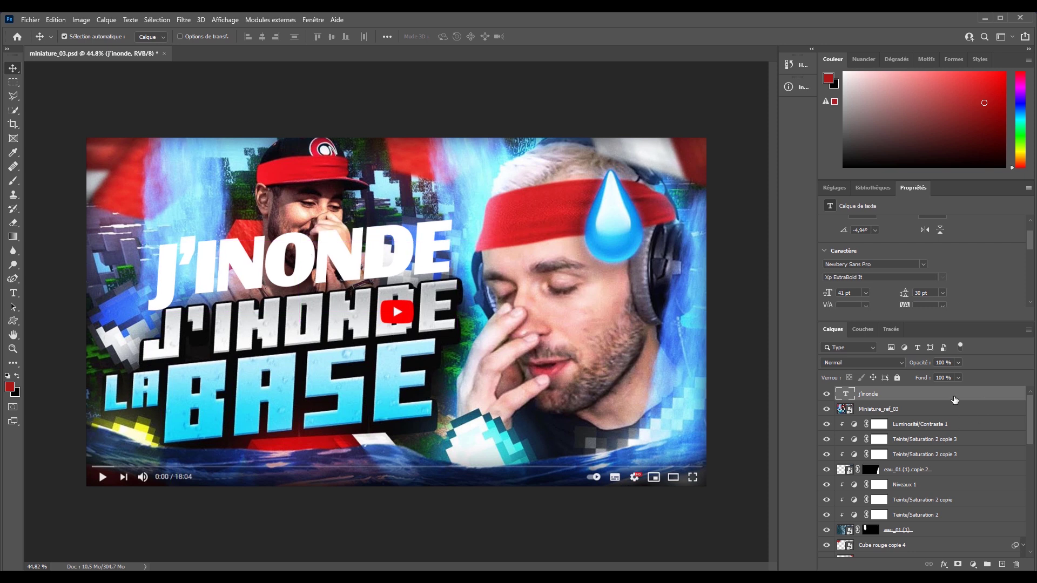
# - Add a black Ombre portée to j'inonde with opacity 100 %, angle 114°, distance 12 px, Grossi 80 % and size 21 px
pyautogui.doubleClick(896, 394)
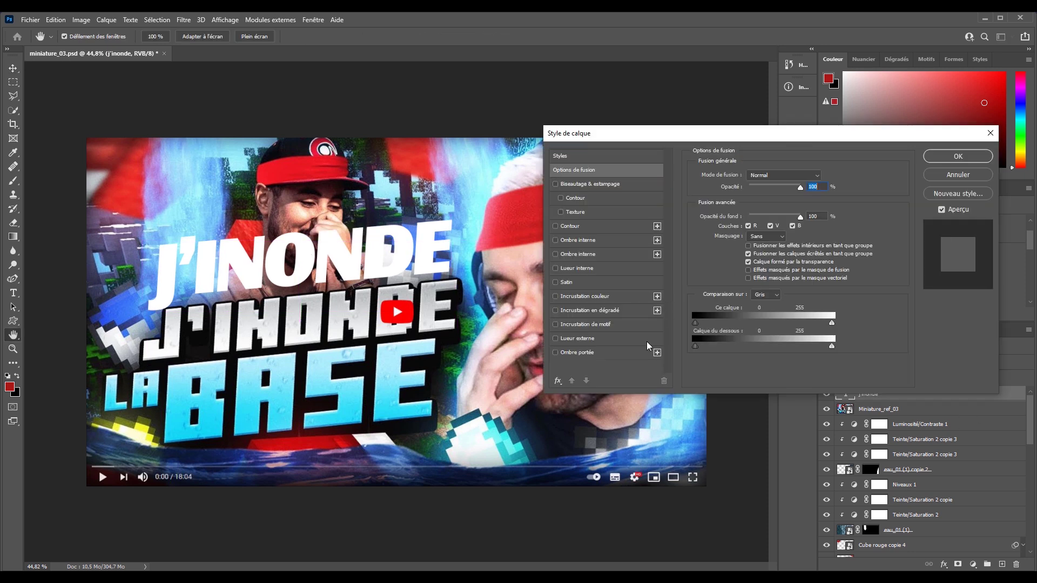
pyautogui.click(555, 352)
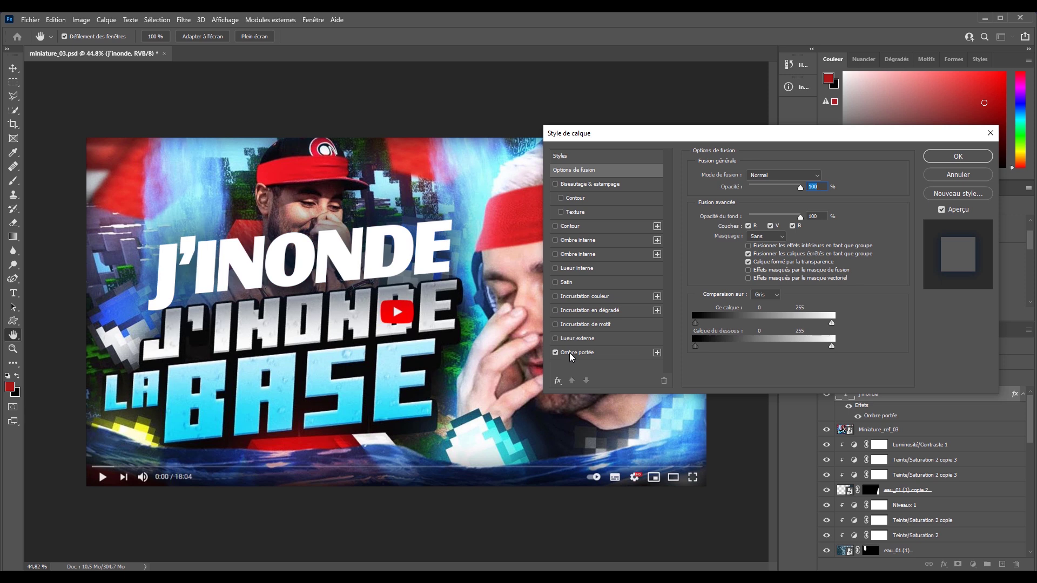
pyautogui.click(576, 354)
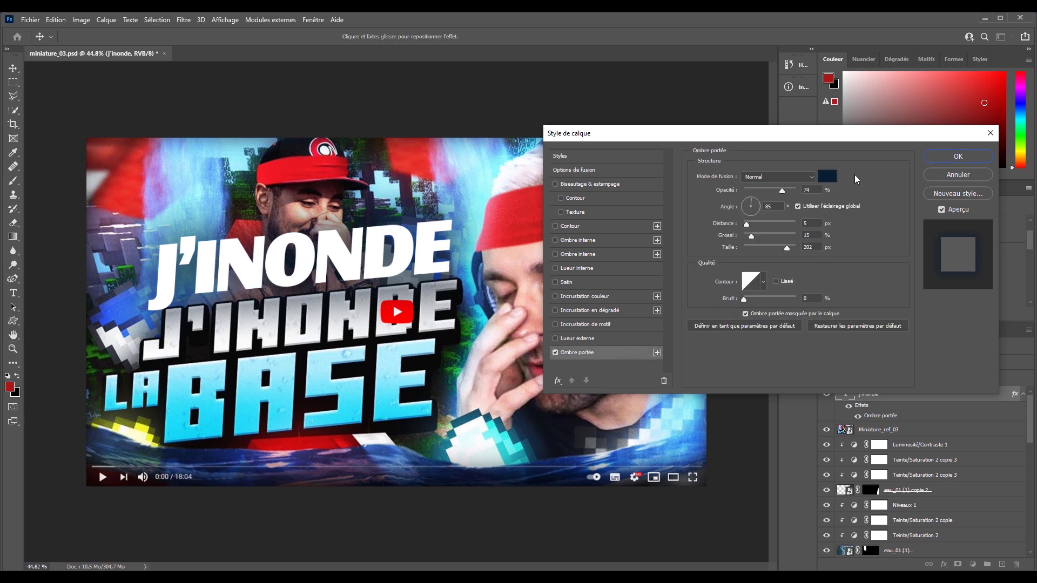
pyautogui.click(827, 176)
pyautogui.moveTo(778, 345); pyautogui.dragTo(725, 380)
pyautogui.click(980, 239)
pyautogui.moveTo(846, 191); pyautogui.dragTo(846, 195)
pyautogui.moveTo(752, 237); pyautogui.dragTo(763, 239)
pyautogui.moveTo(787, 248)
pyautogui.mouseDown()
pyautogui.moveTo(752, 249)
pyautogui.moveTo(785, 236)
pyautogui.mouseUp()
pyautogui.moveTo(746, 224); pyautogui.dragTo(752, 251)
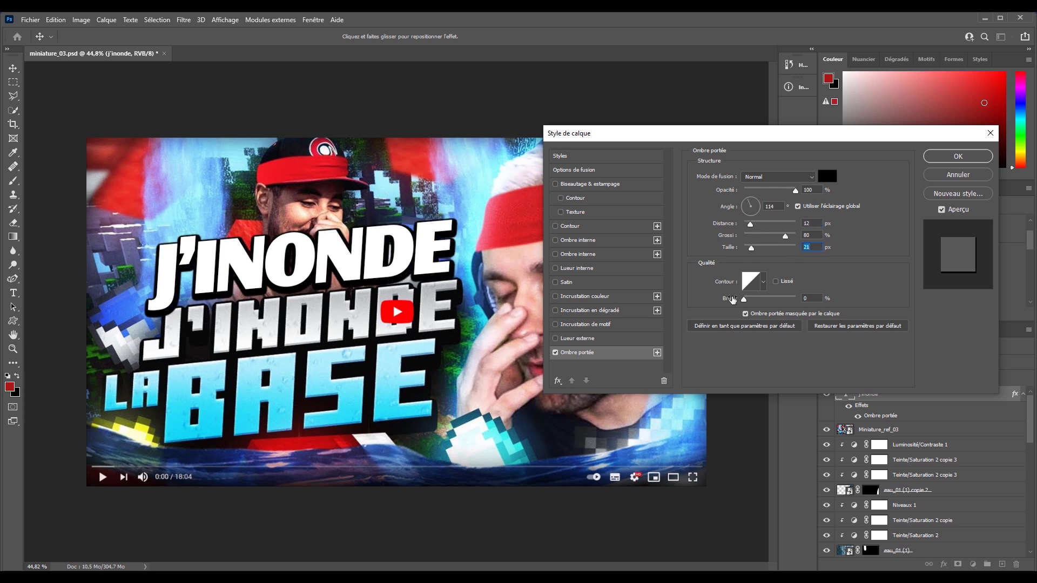
# - Give j'inonde a Lueur externe at 83 % opacity and an inner bevel with depth 84 %, size 10 px, Flou 0, angle 85° and elevation 26°
pyautogui.click(589, 340)
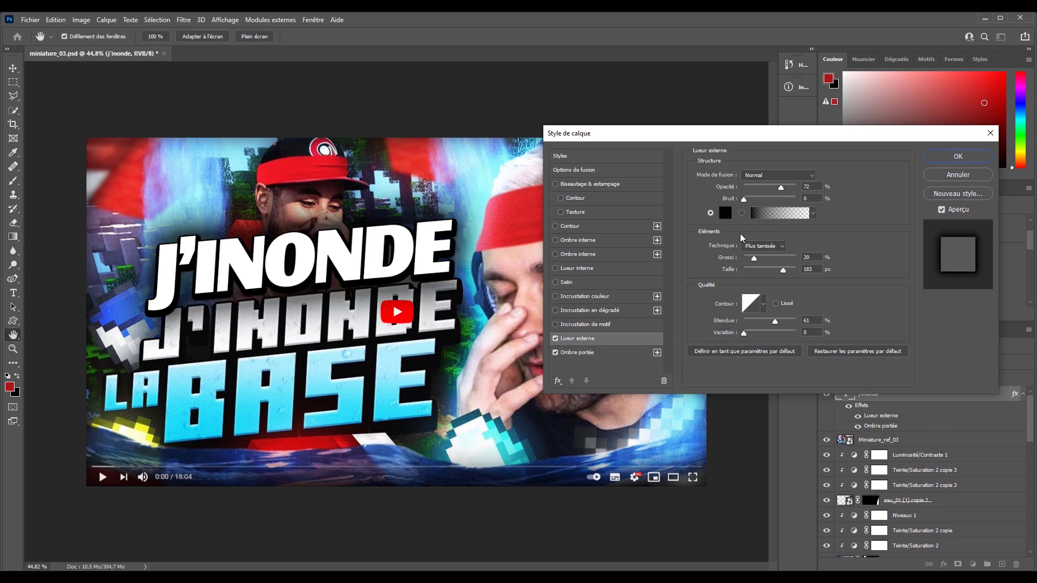
pyautogui.click(786, 187)
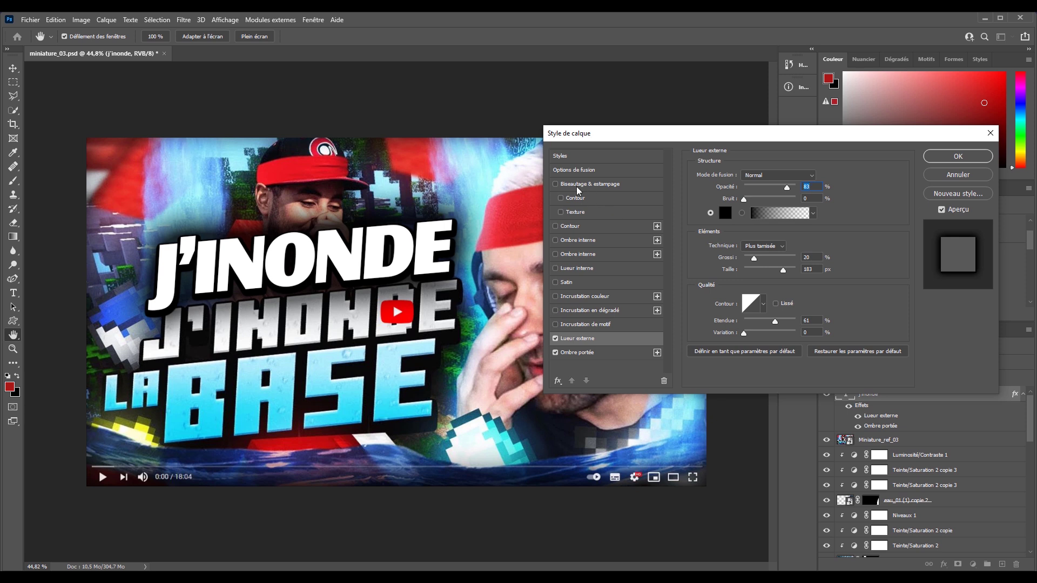
pyautogui.click(555, 184)
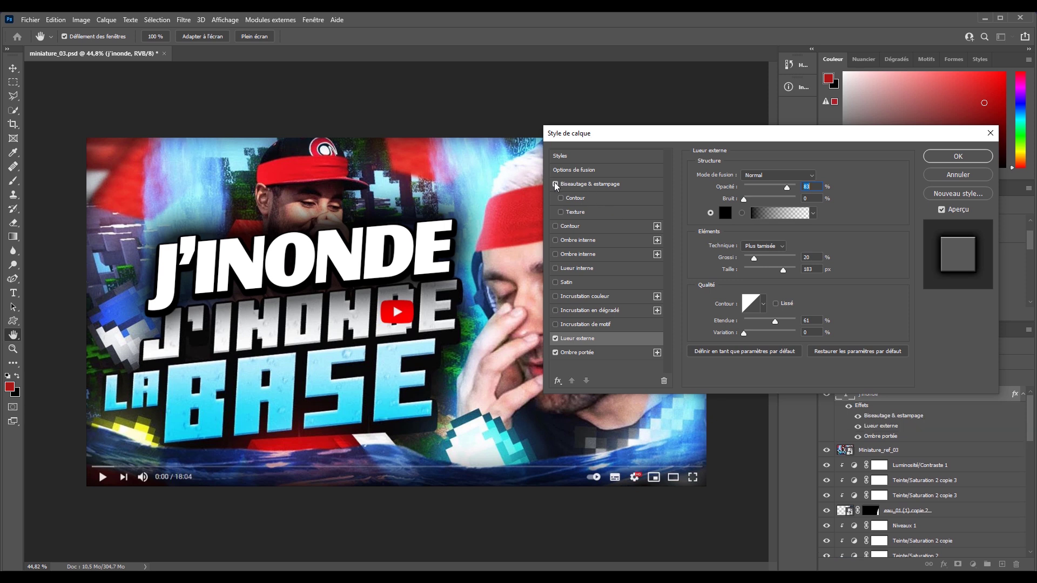
pyautogui.click(601, 184)
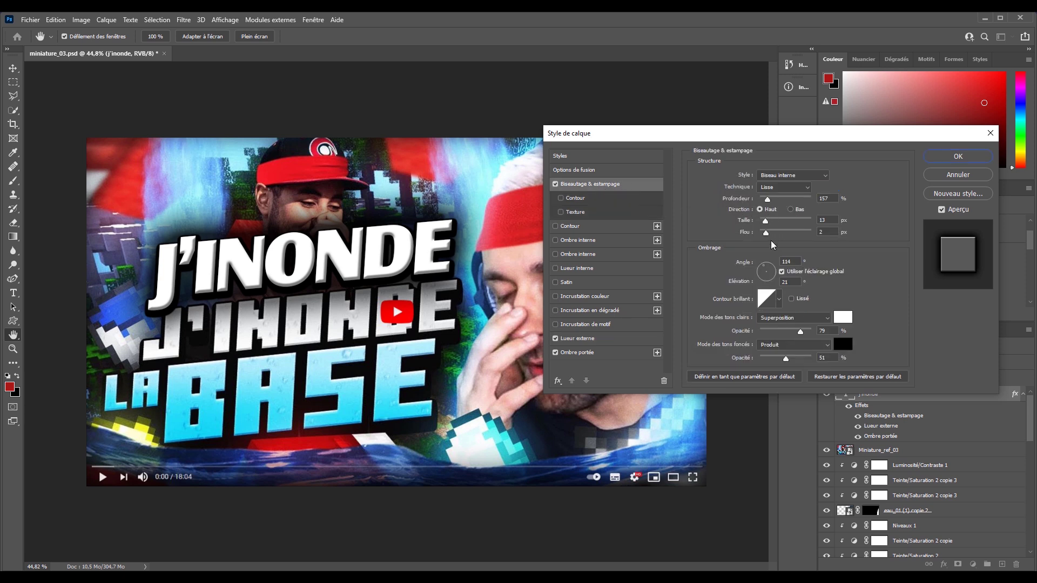
pyautogui.moveTo(765, 222)
pyautogui.mouseDown()
pyautogui.moveTo(779, 199)
pyautogui.moveTo(767, 201)
pyautogui.mouseUp()
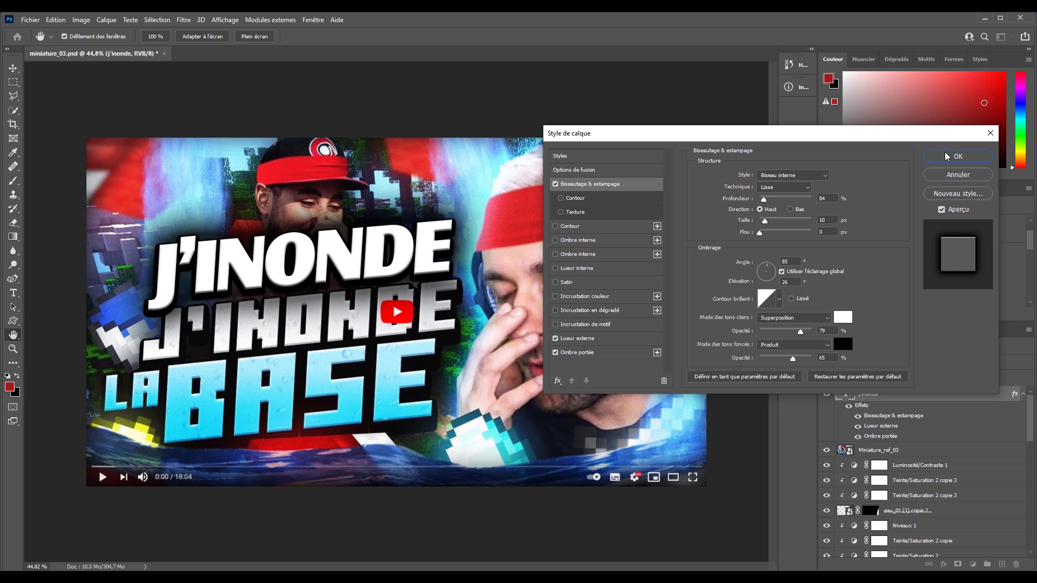
pyautogui.click(946, 157)
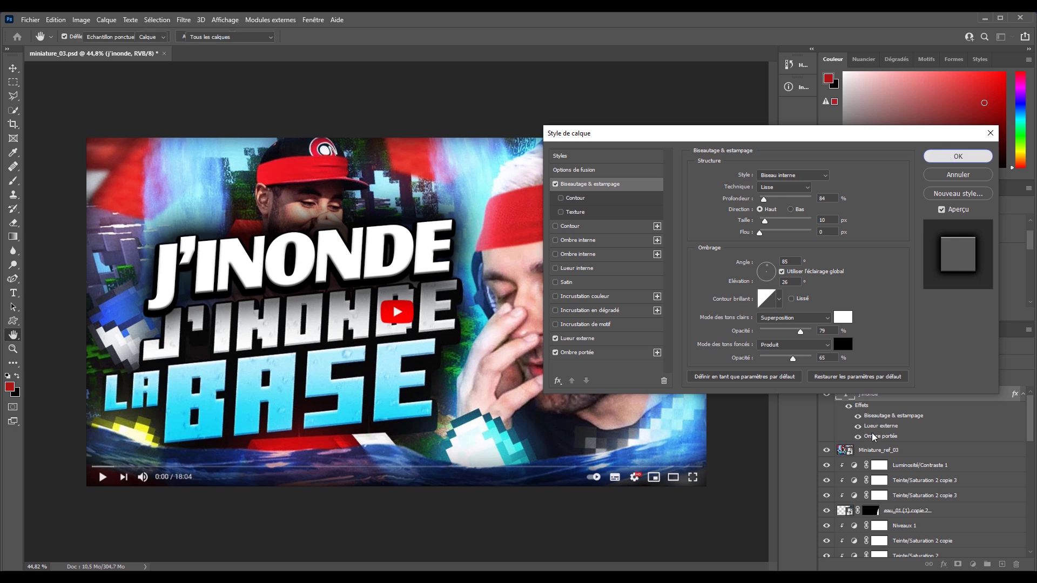
# - Set the j'inonde text color to f3f3f3 and place the text over the reference's first title line
pyautogui.click(931, 305)
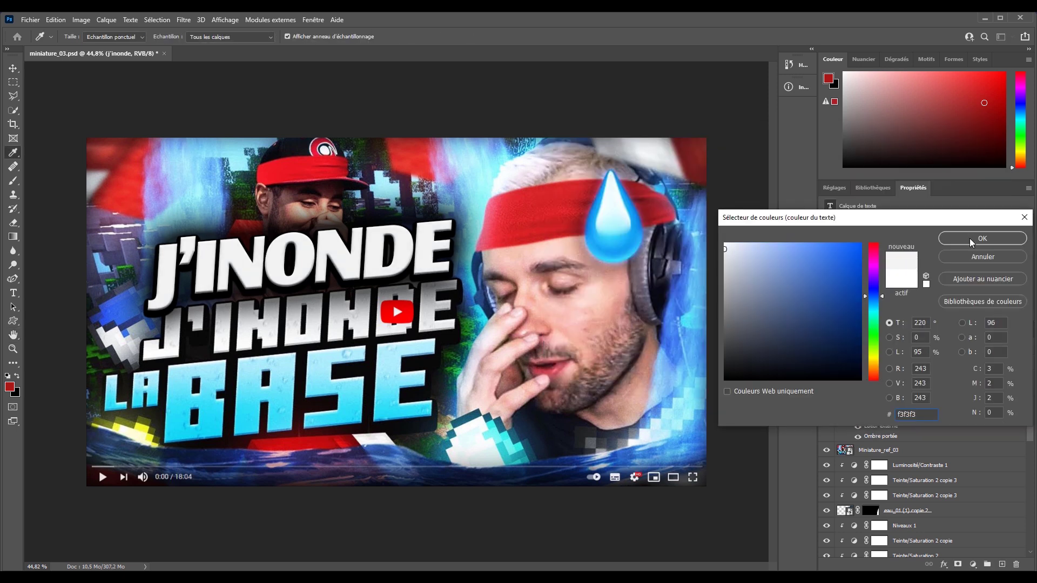
pyautogui.press('Return')
pyautogui.press('v')
pyautogui.moveTo(370, 259); pyautogui.dragTo(334, 373)
# - Create a smaller "la" text with the same style and fit it over the reference's LA
pyautogui.press('t')
pyautogui.moveTo(408, 363); pyautogui.dragTo(125, 383)
pyautogui.click(13, 69)
pyautogui.press('t')
pyautogui.moveTo(409, 364); pyautogui.dragTo(121, 384)
pyautogui.write('la')
pyautogui.click(13, 69)
pyautogui.moveTo(183, 394); pyautogui.dragTo(169, 400)
pyautogui.moveTo(829, 267); pyautogui.dragTo(822, 267)
pyautogui.moveTo(140, 399); pyautogui.dragTo(143, 397)
# - Duplicate the j'inonde text onto the second title line and replace its wording with "BASE"
pyautogui.keyDown('alt'); pyautogui.moveTo(243, 331); pyautogui.dragTo(258, 396); pyautogui.keyUp('alt')
pyautogui.hotkey('ctrl', 'z')
pyautogui.press('t')
pyautogui.moveTo(158, 419); pyautogui.dragTo(460, 384)
pyautogui.press('BackSpace')
pyautogui.write('BASE')
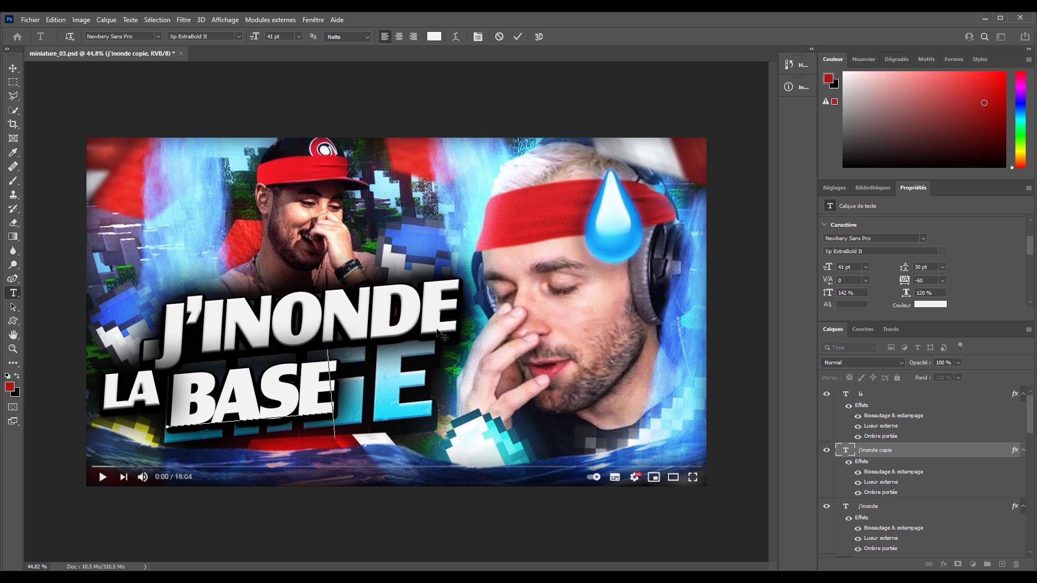
# - Set the BASE text to 59 pt with tracking 60 and fit it over the reference's BASE
pyautogui.click(13, 68)
pyautogui.moveTo(906, 286); pyautogui.dragTo(922, 286)
pyautogui.moveTo(829, 268); pyautogui.dragTo(846, 268)
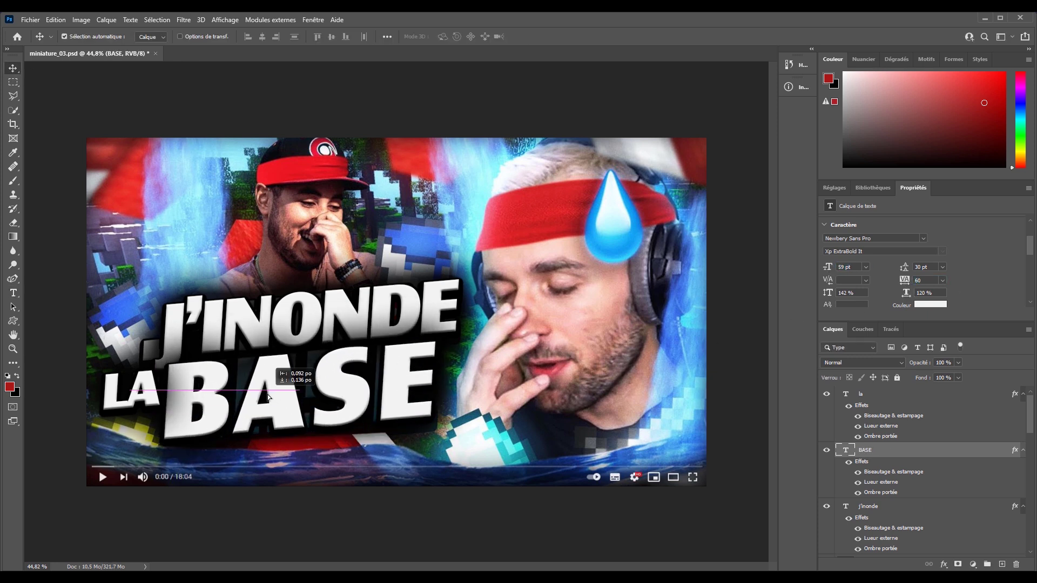
# - Color the BASE text cyan 24daf8, sampled from the reference lettering, and keep it aligned over the reference's BASE
pyautogui.moveTo(1029, 432)
pyautogui.mouseDown()
pyautogui.moveTo(1028, 471)
pyautogui.moveTo(1029, 451)
pyautogui.mouseUp()
pyautogui.click(930, 304)
pyautogui.click(211, 426)
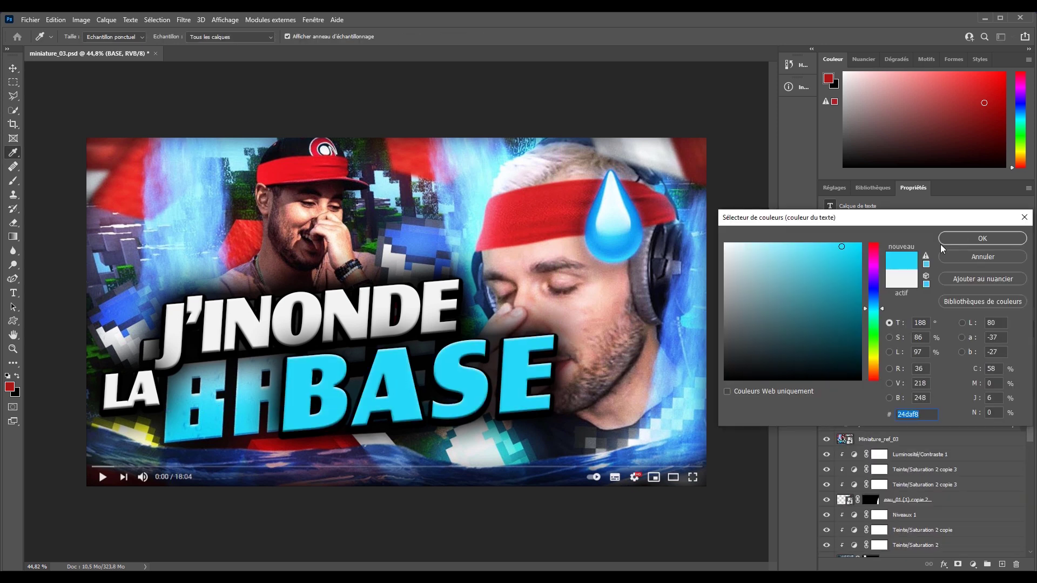
pyautogui.click(971, 238)
pyautogui.press('v')
pyautogui.moveTo(355, 465)
pyautogui.mouseDown()
pyautogui.moveTo(355, 520)
pyautogui.moveTo(355, 464)
pyautogui.mouseUp()
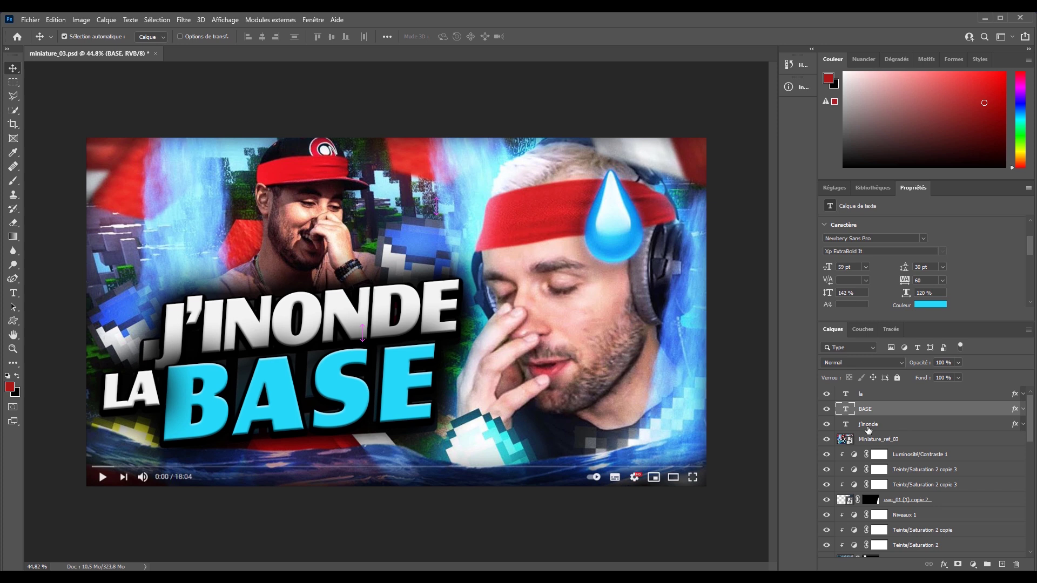
# - Hide Miniature_ref_03 and move it to the top of the layer stack, and turn off Lueur externe on BASE
pyautogui.click(826, 439)
pyautogui.moveTo(878, 439); pyautogui.dragTo(918, 391)
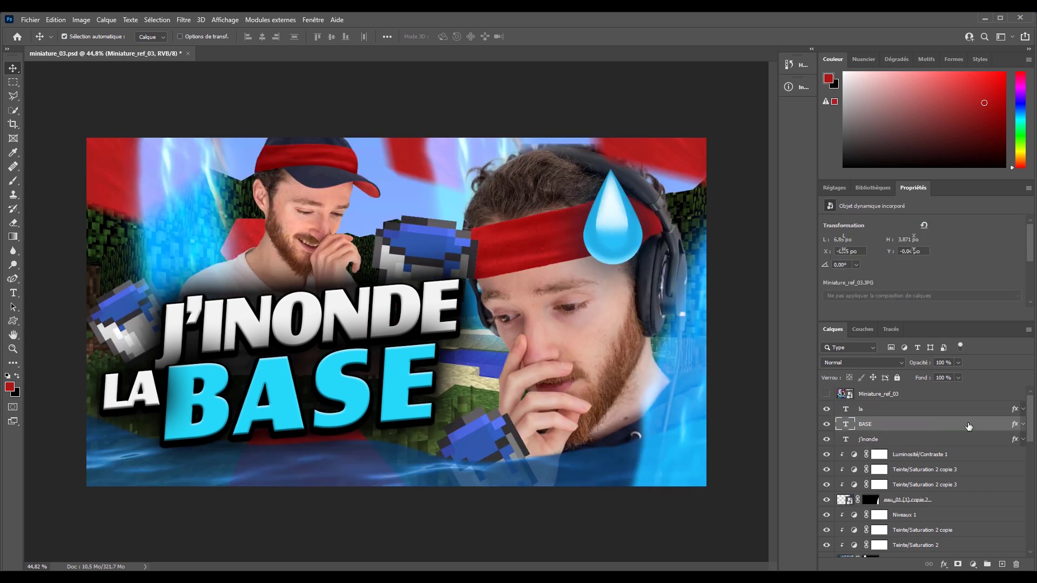
pyautogui.doubleClick(968, 427)
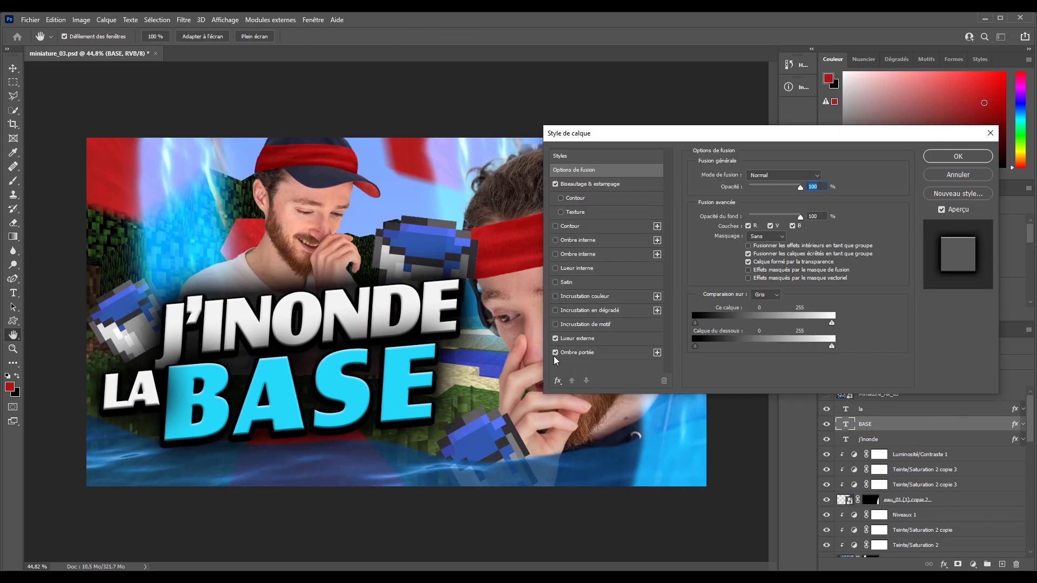
pyautogui.click(555, 338)
pyautogui.click(958, 156)
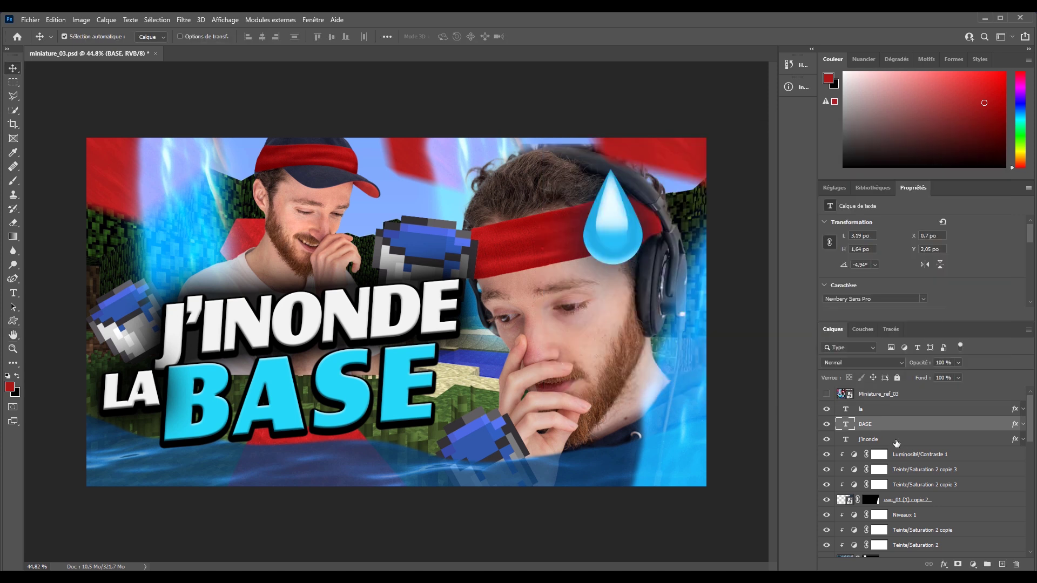
# - Turn off Lueur externe on the j'inonde and la text layers
pyautogui.hotkey('alt', '[')
pyautogui.doubleClick(968, 439)
pyautogui.click(555, 339)
pyautogui.click(957, 156)
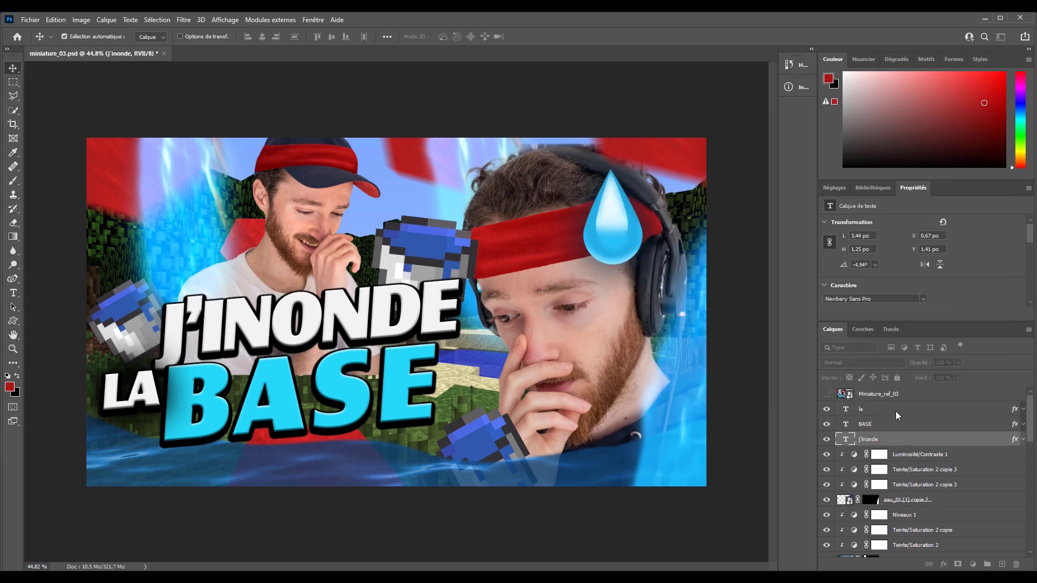
pyautogui.click(895, 410)
pyautogui.doubleClick(895, 410)
pyautogui.press('Return')
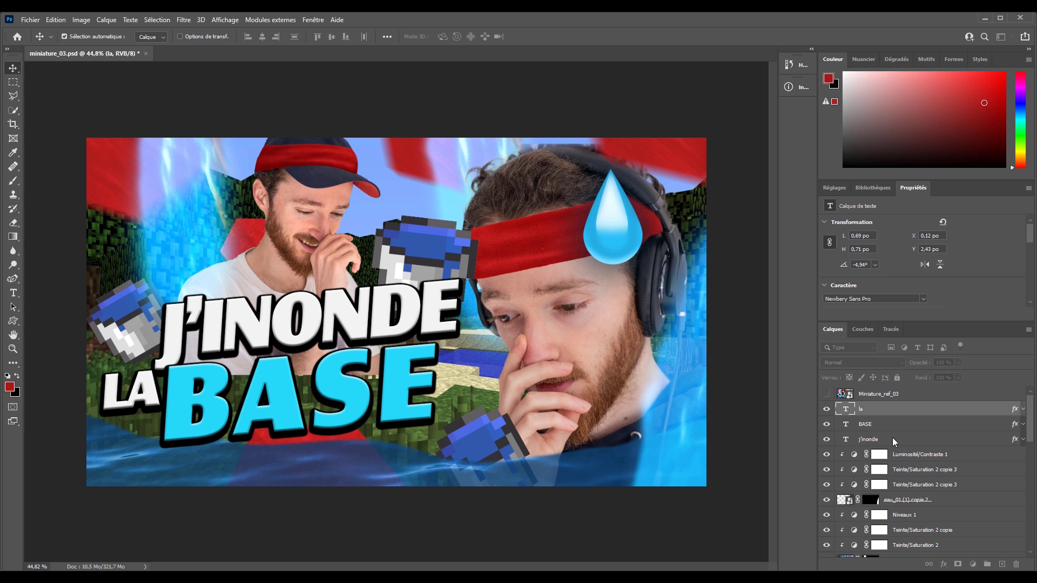
# - Group the la, BASE and j'inonde layers and give the group a black Lueur externe with opacity 84 %, Grossi 9 % and size 169 px
pyautogui.keyDown('shift'); pyautogui.click(898, 438); pyautogui.keyUp('shift')
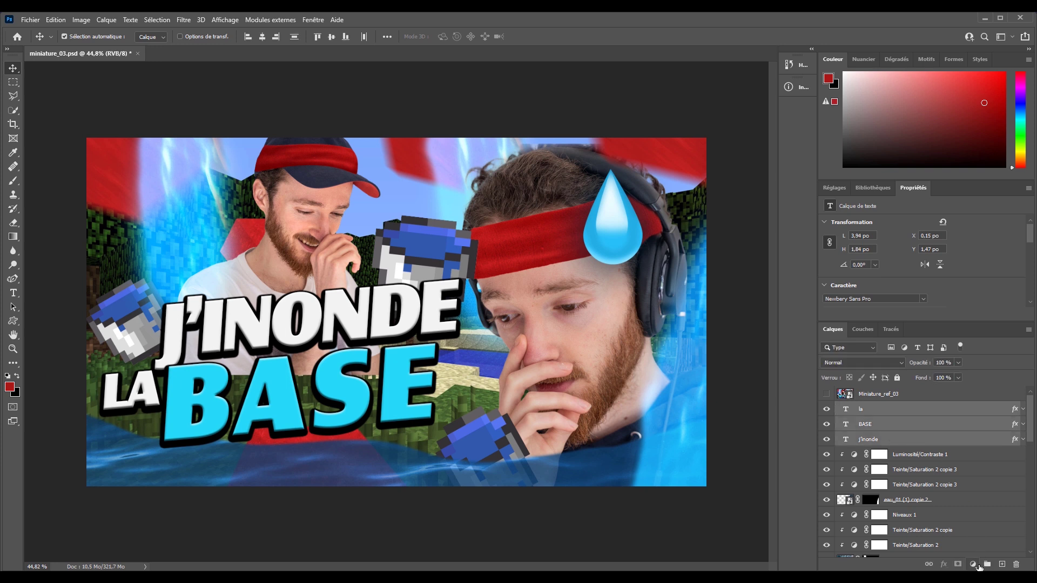
pyautogui.click(987, 565)
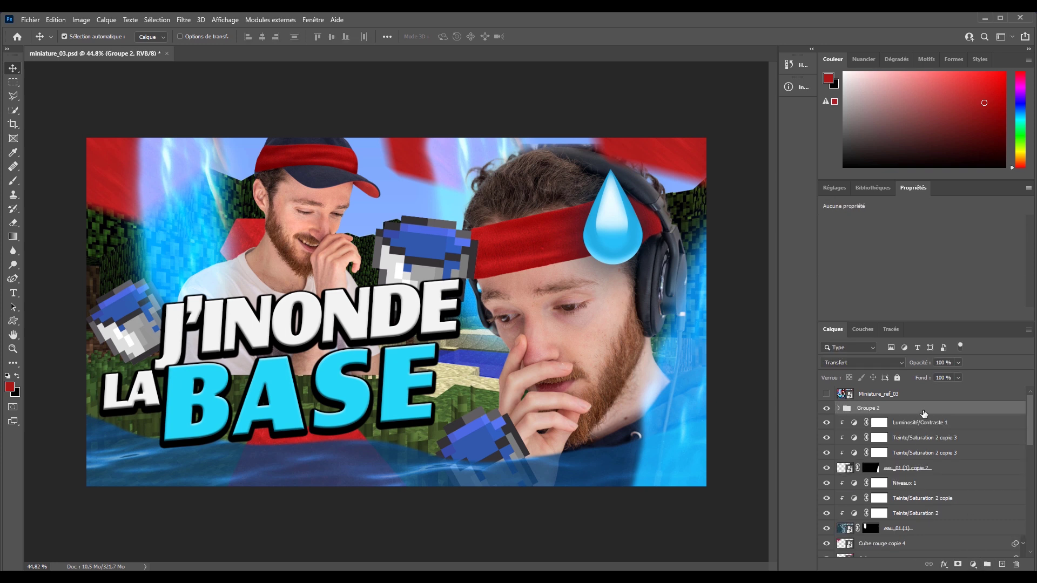
pyautogui.doubleClick(923, 413)
pyautogui.click(555, 338)
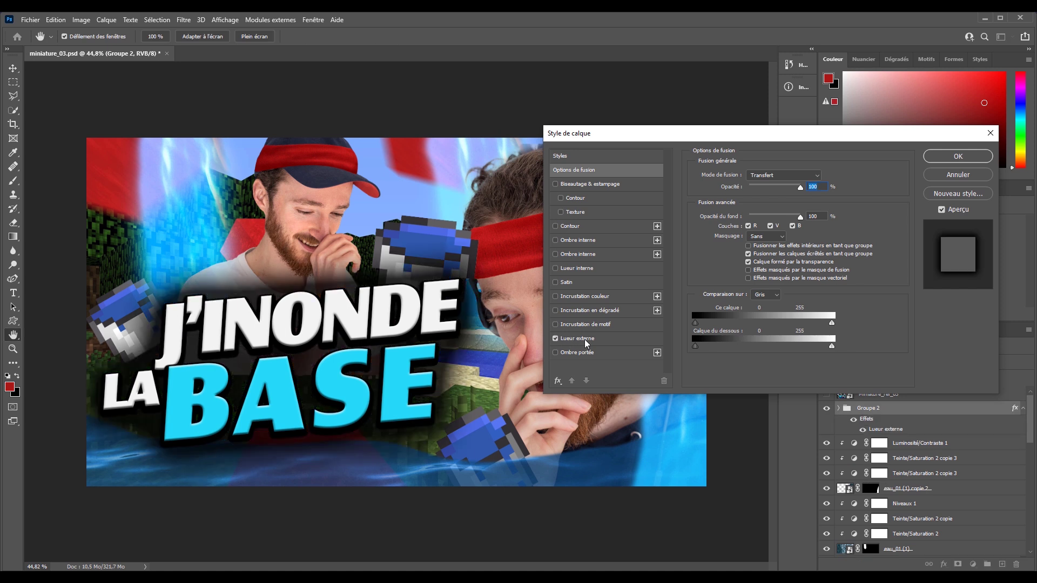
pyautogui.click(577, 339)
pyautogui.moveTo(795, 195); pyautogui.dragTo(781, 191)
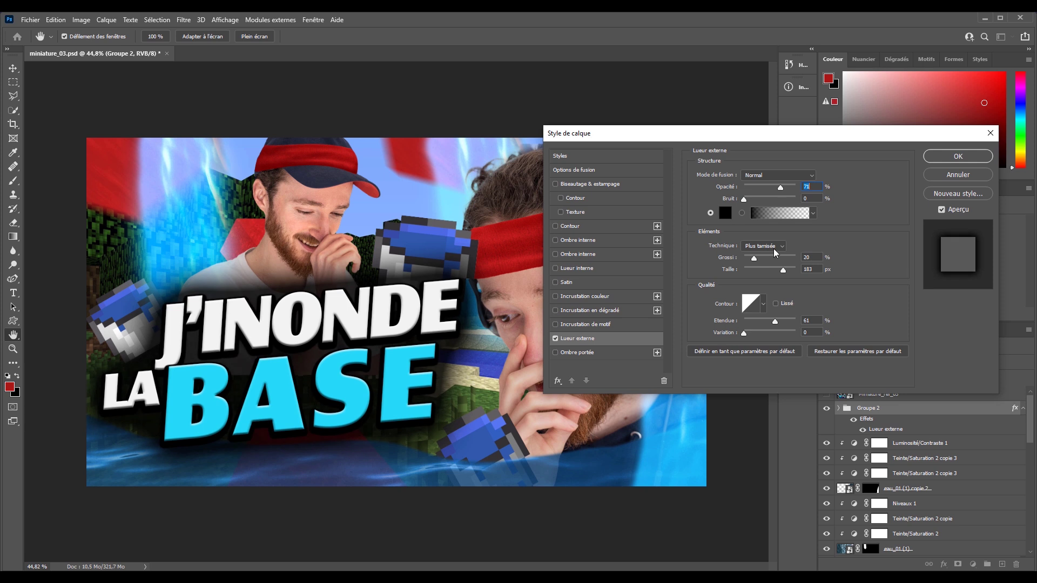
pyautogui.moveTo(752, 261); pyautogui.dragTo(748, 261)
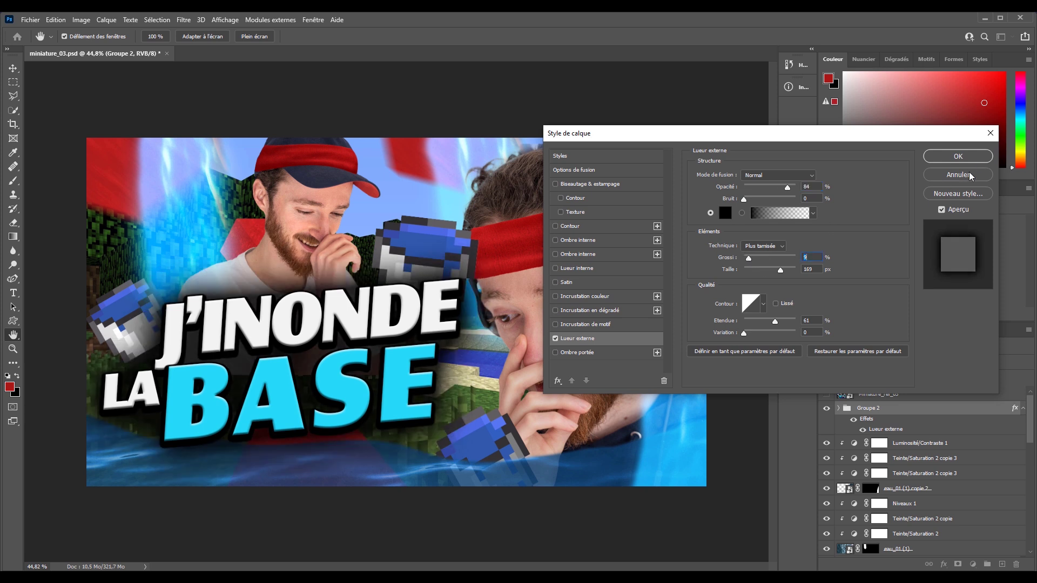
pyautogui.click(956, 161)
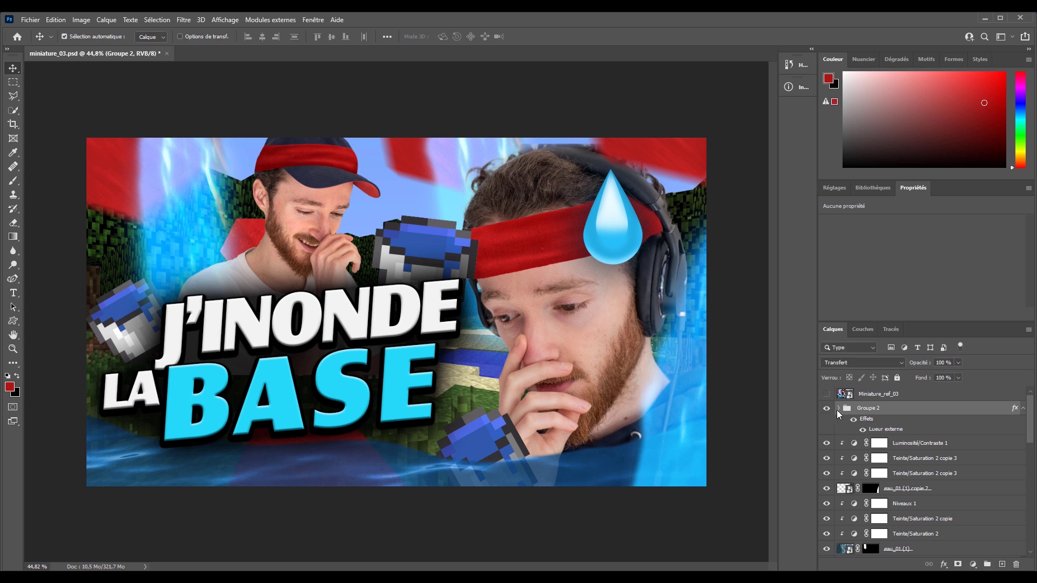
# - Add a clipped Niveaux adjustment to Sujet_miniature_03 with input levels 11, 1,05 and 213
pyautogui.click(827, 395)
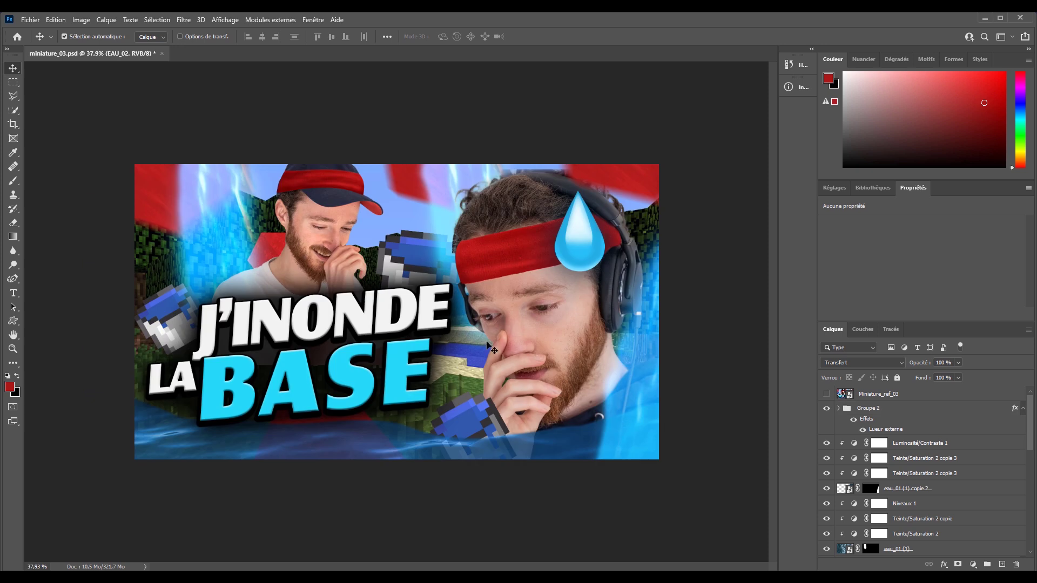
pyautogui.scroll(-2, 928, 510)
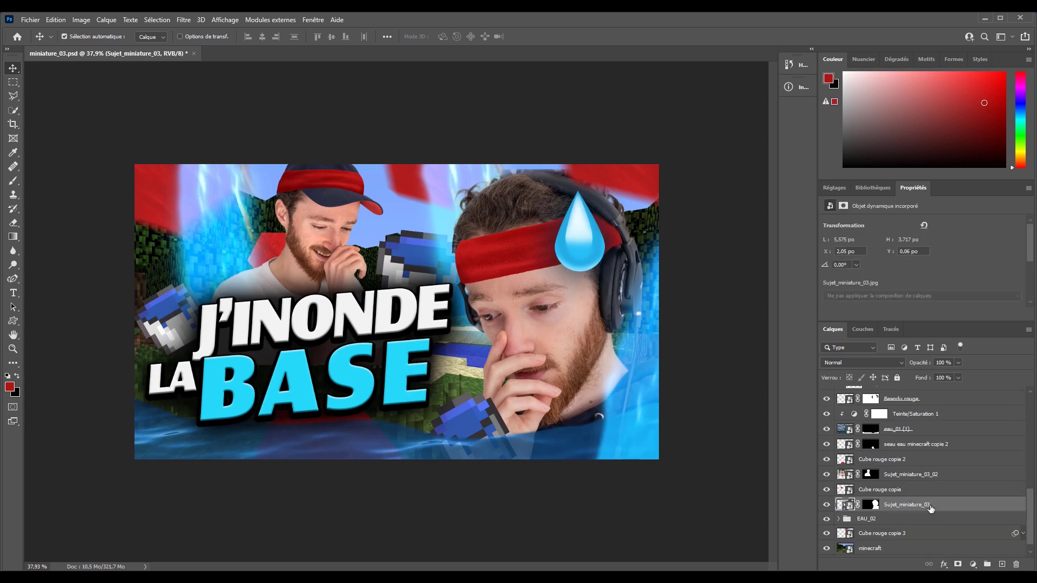
pyautogui.click(972, 563)
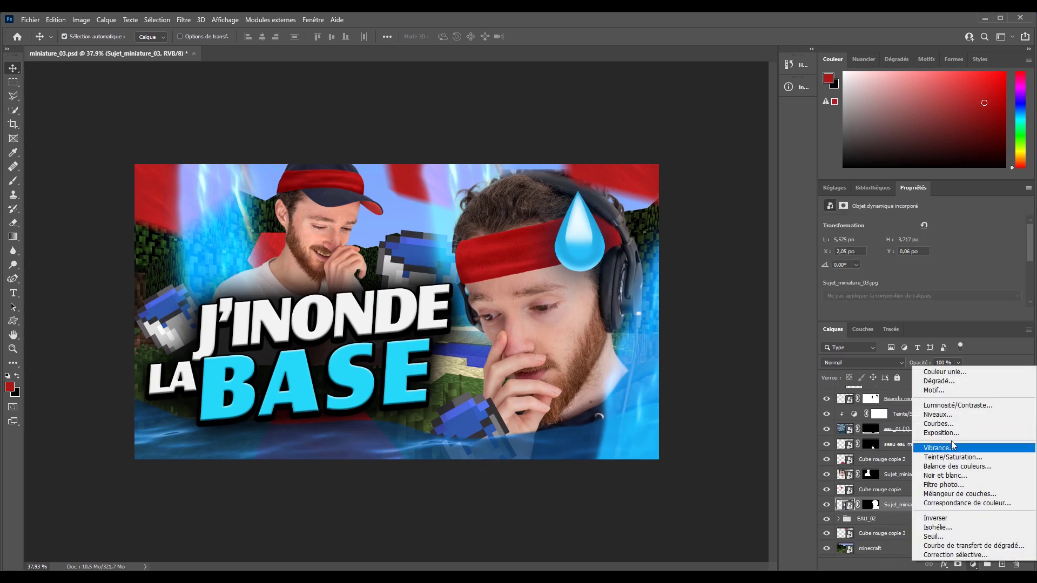
pyautogui.click(959, 414)
pyautogui.click(954, 314)
pyautogui.scroll(-2, 1007, 287)
pyautogui.moveTo(997, 267); pyautogui.dragTo(976, 268)
pyautogui.moveTo(861, 267); pyautogui.dragTo(867, 268)
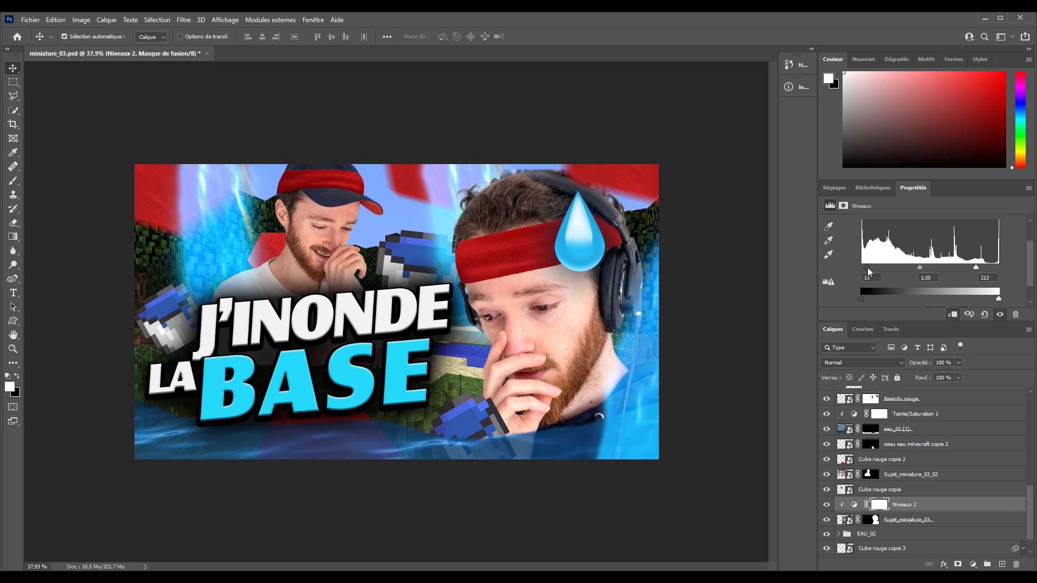
# - Duplicate the Niveaux adjustment above Sujet_miniature_03_02, clipped to it, and fine-tune the copy's white input level
pyautogui.click(912, 474)
pyautogui.moveTo(945, 503); pyautogui.dragTo(929, 475)
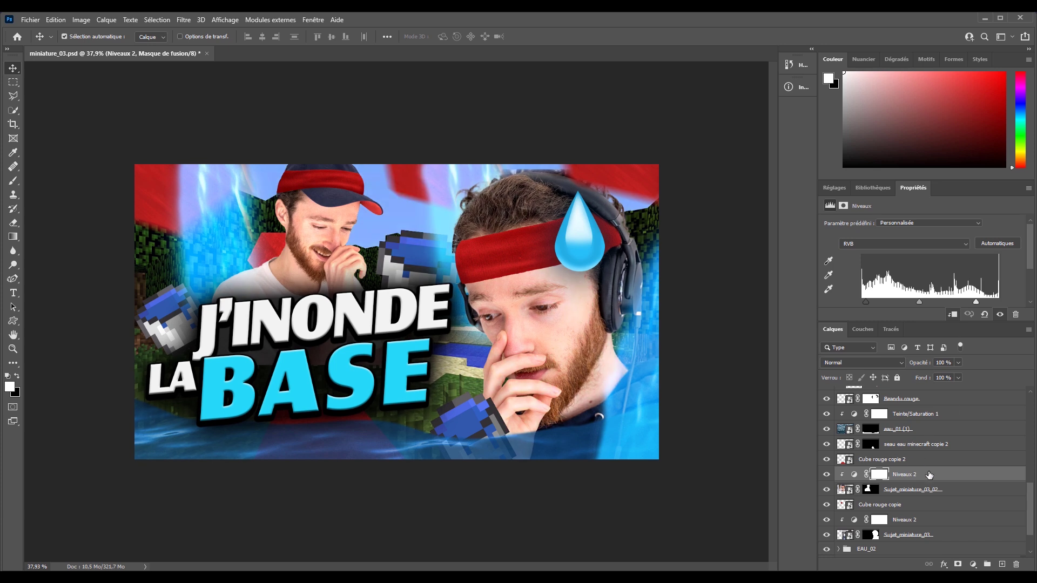
pyautogui.scroll(-2, 977, 302)
pyautogui.moveTo(986, 264); pyautogui.dragTo(983, 264)
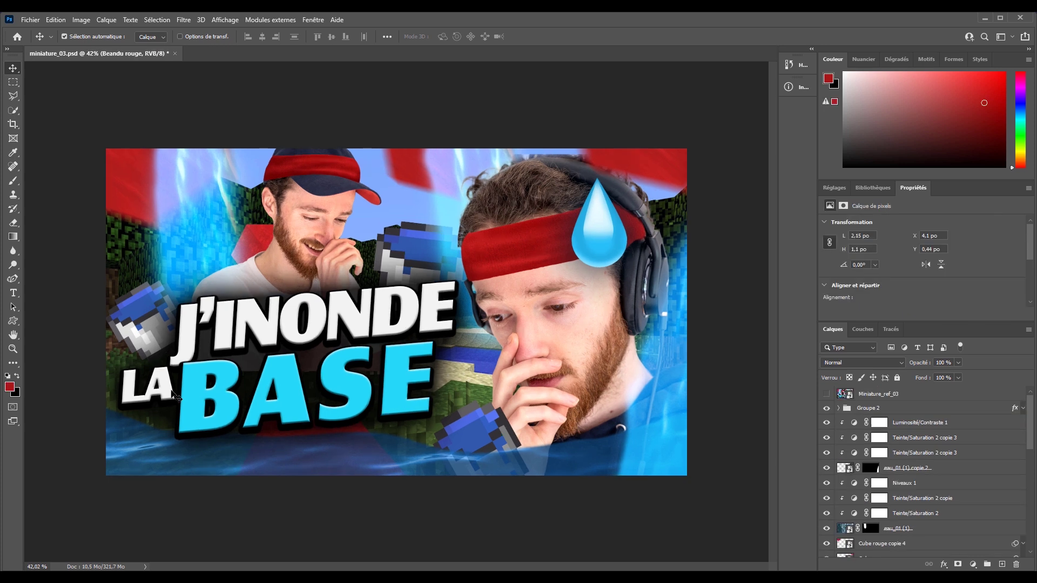
# - Color the la text cyan 24daf8, sampled from the BASE lettering
pyautogui.click(171, 396)
pyautogui.scroll(-3, 984, 294)
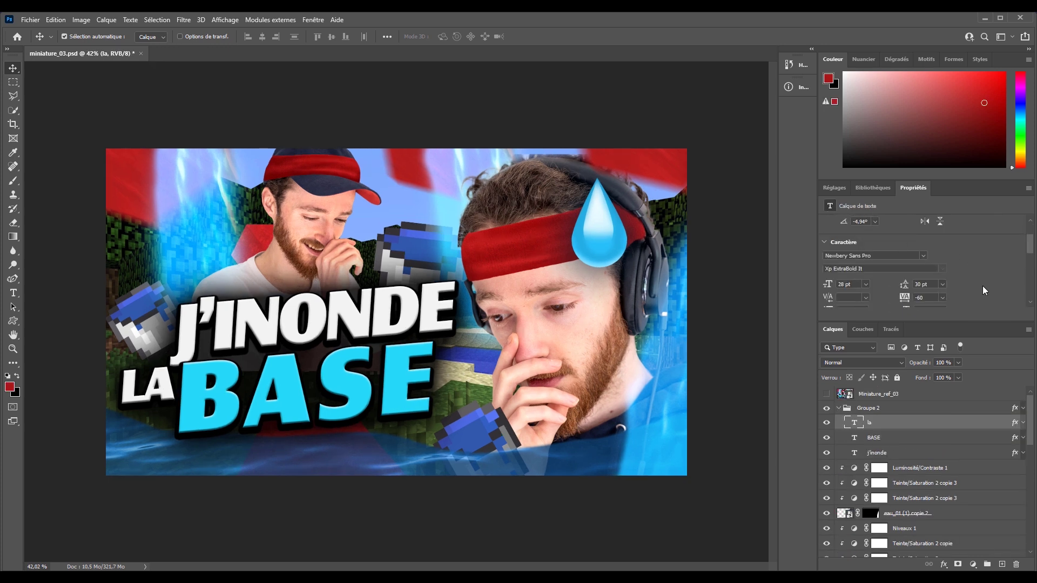
pyautogui.click(928, 273)
pyautogui.click(231, 373)
pyautogui.click(980, 241)
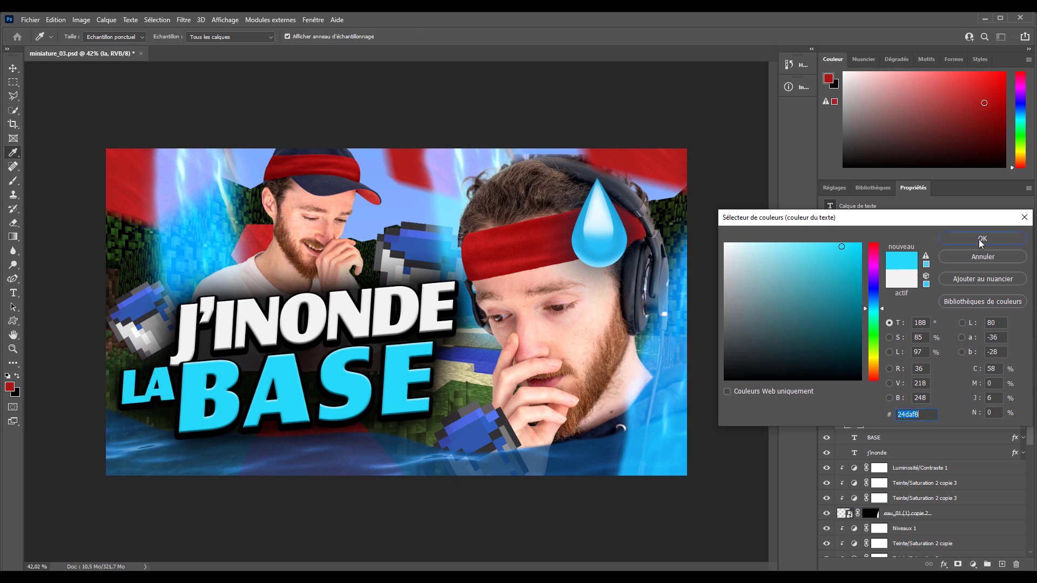
pyautogui.scroll(-5, 1011, 264)
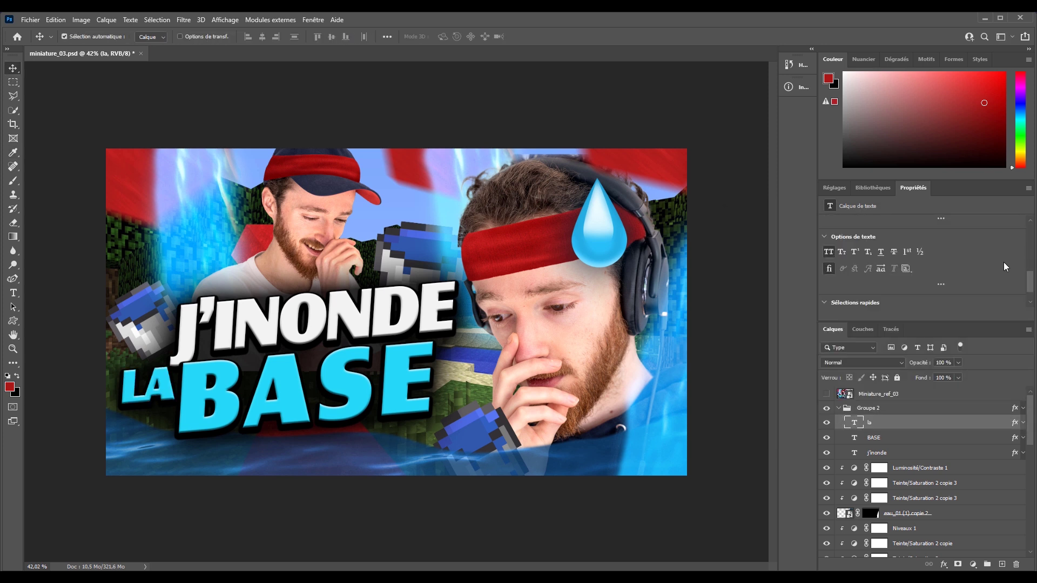
pyautogui.scroll(1, 1004, 268)
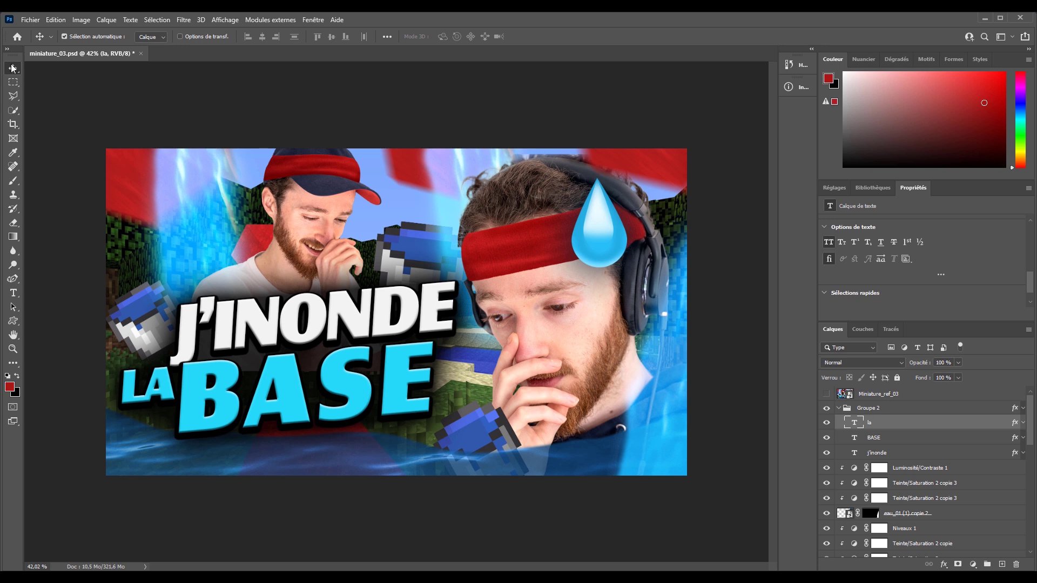